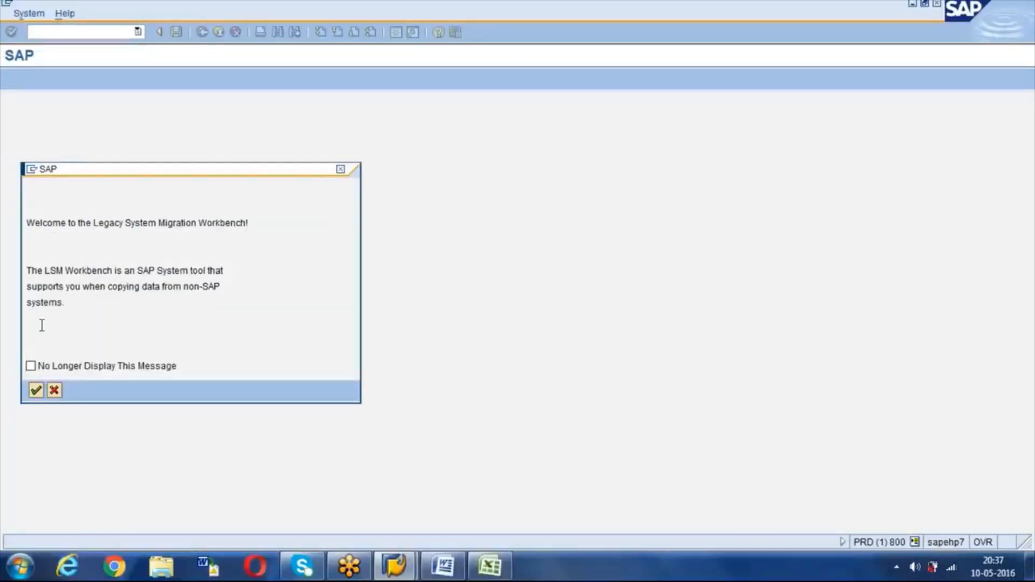
Step: Set the LSMW welcome message to never reappear and dismiss it
left_click(31, 366)
left_click(36, 393)
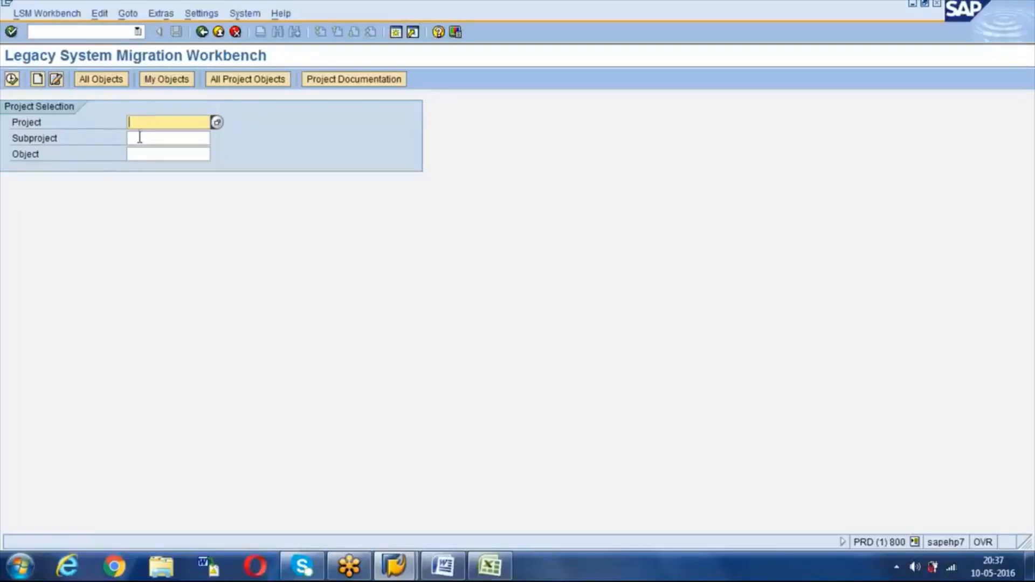
left_click(139, 138)
Step: Step through the Project, Subproject and Object fields, then bring up the Create project dialog
left_click(139, 156)
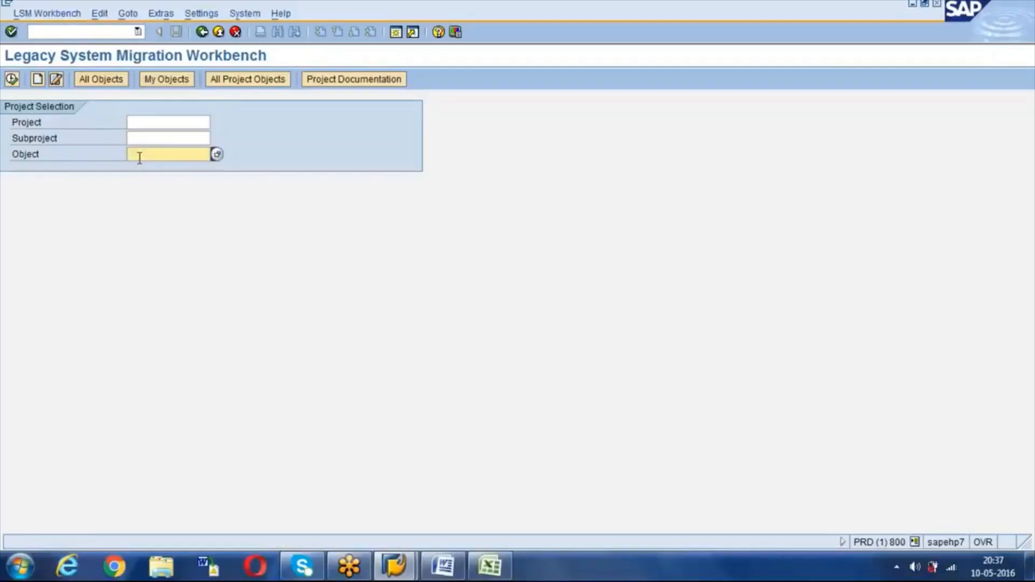
key("Tab")
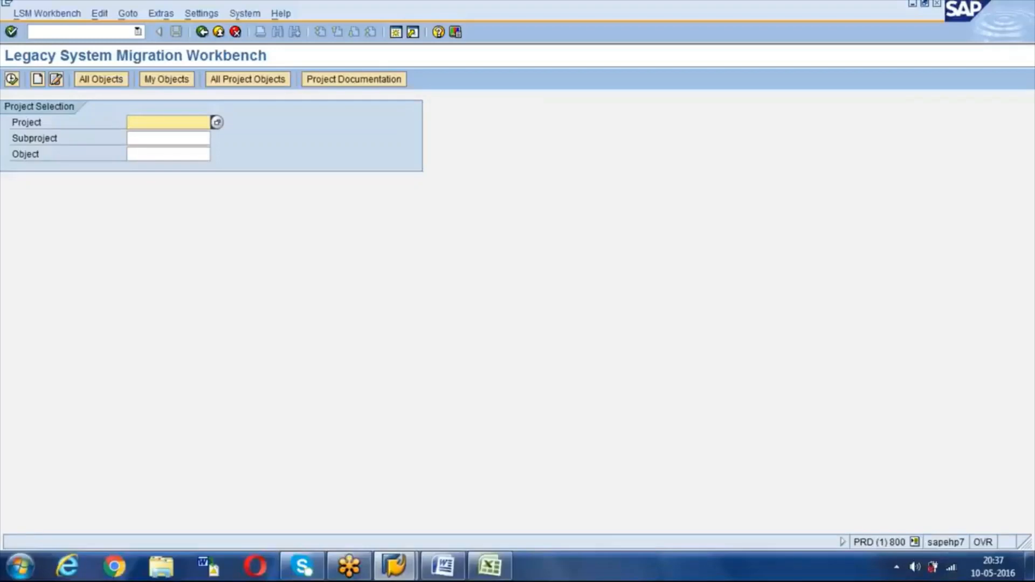
left_click(151, 141)
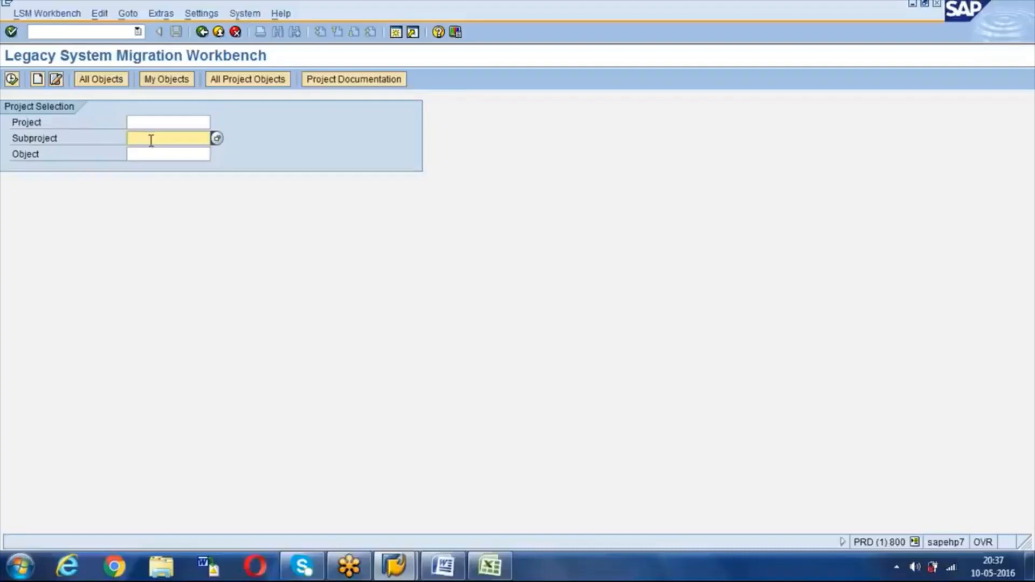
left_click(148, 156)
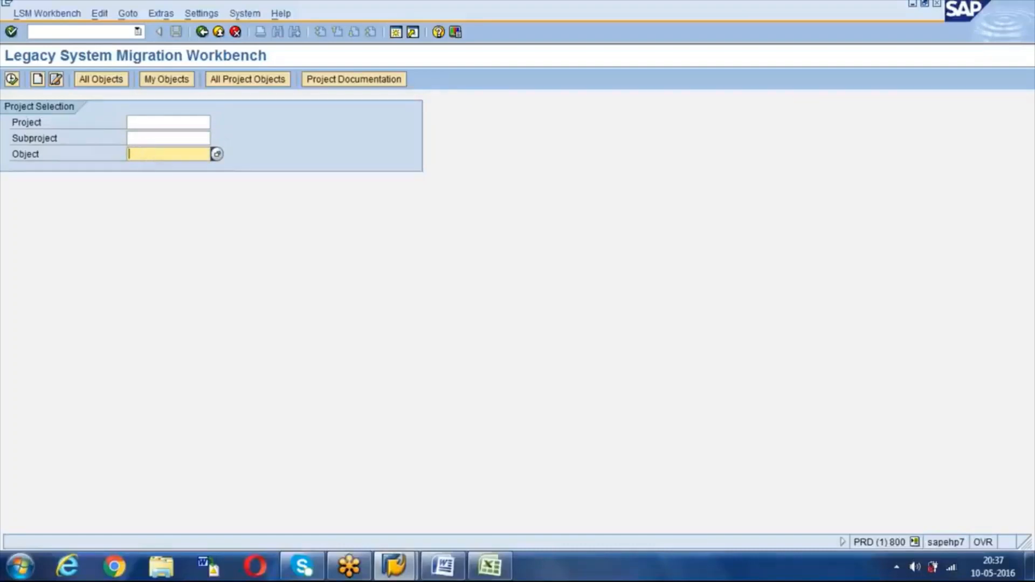
left_click(151, 122)
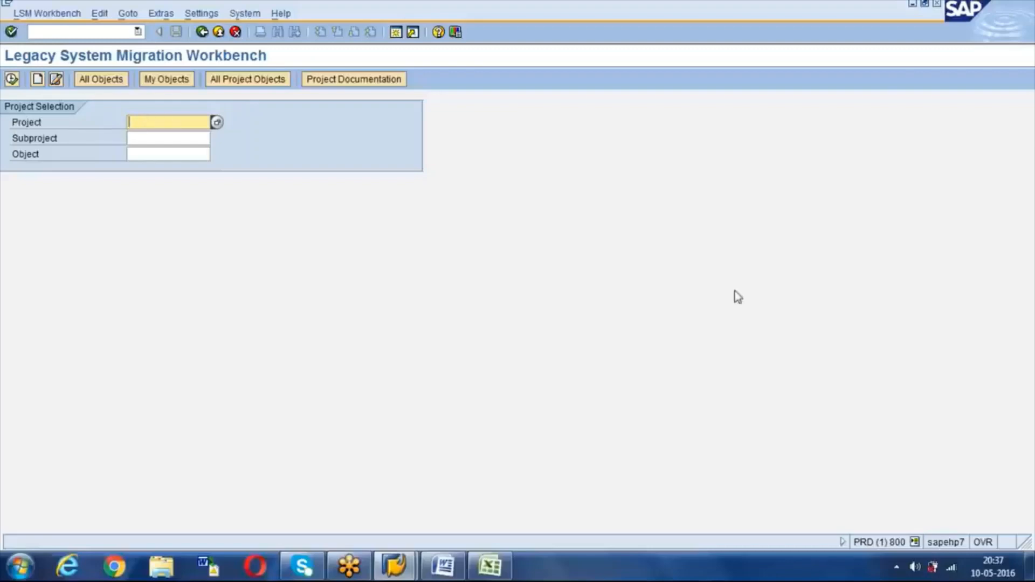
left_click(884, 206)
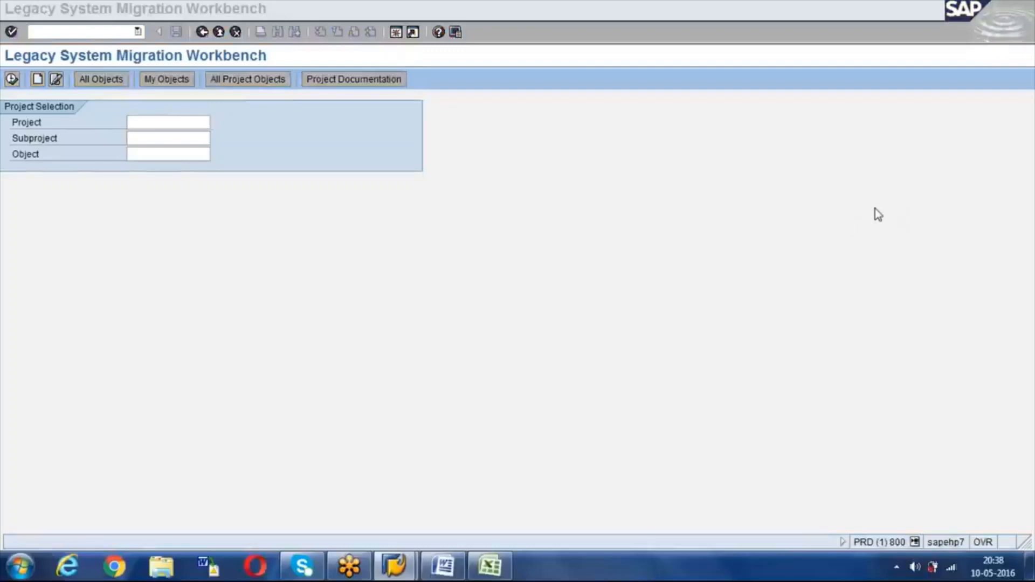
left_click(144, 123)
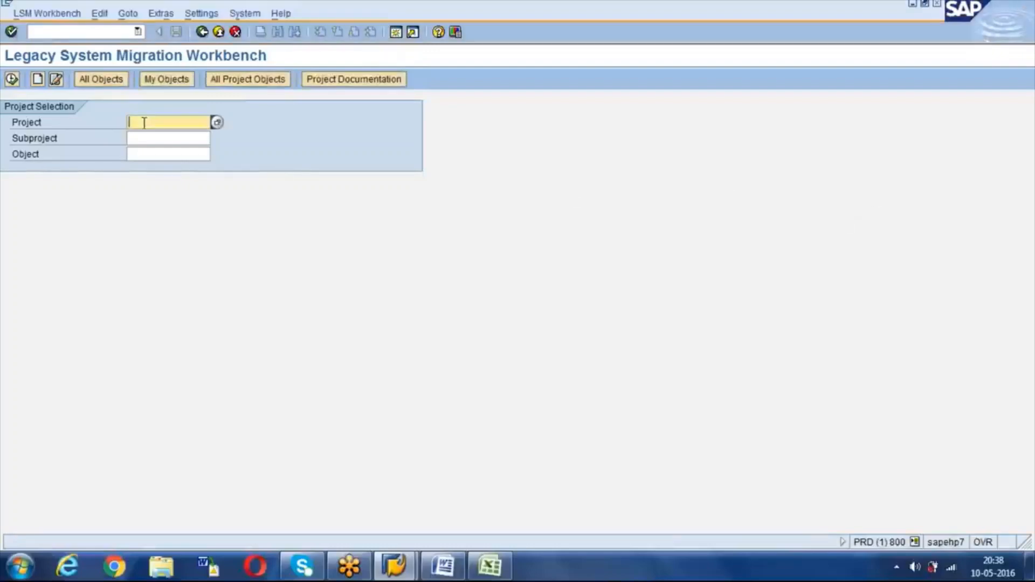
left_click(38, 84)
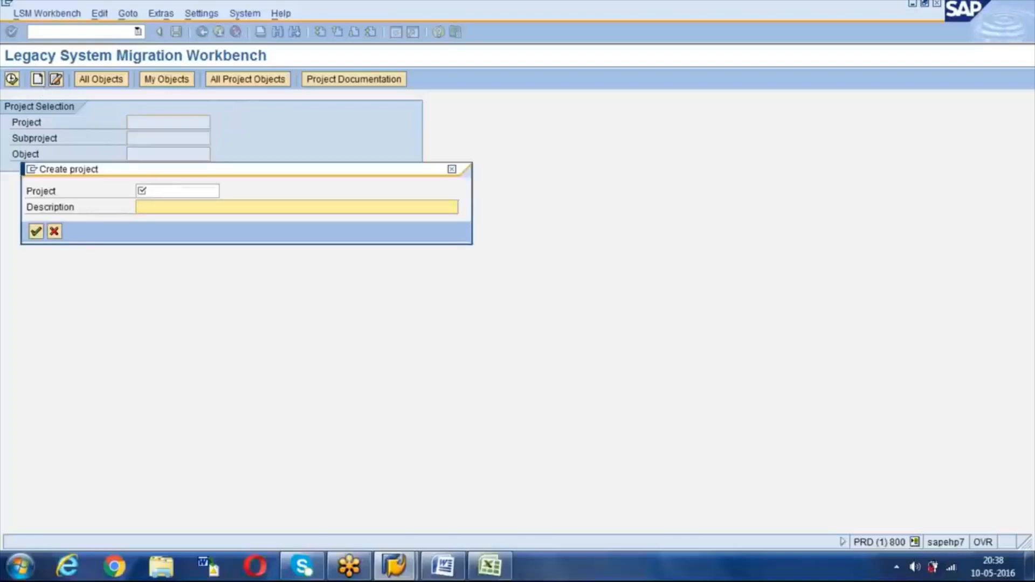
Step: Create project Test_Project with the description 'Project for Testing'
left_click(178, 190)
type("T")
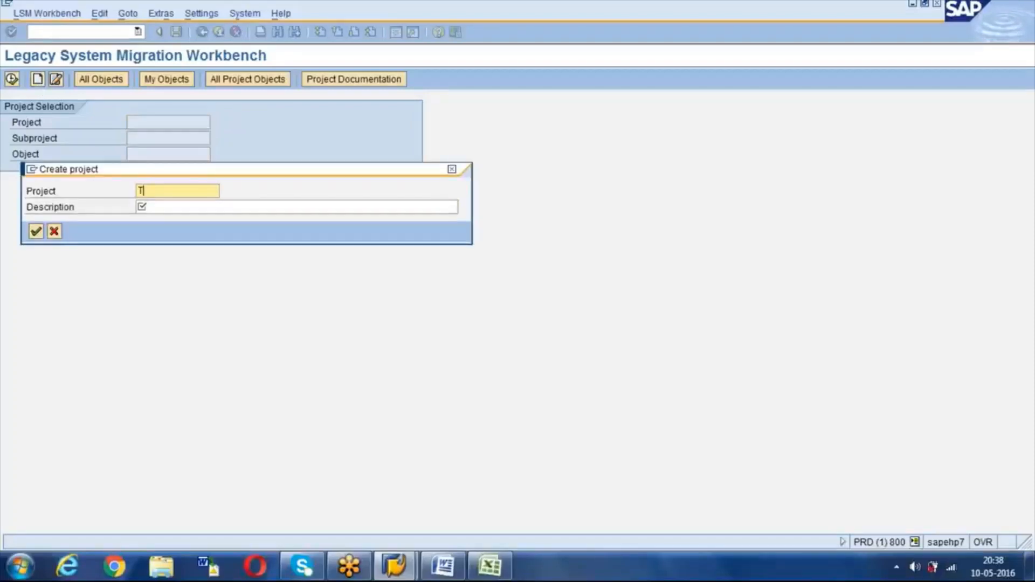
type("est_Project")
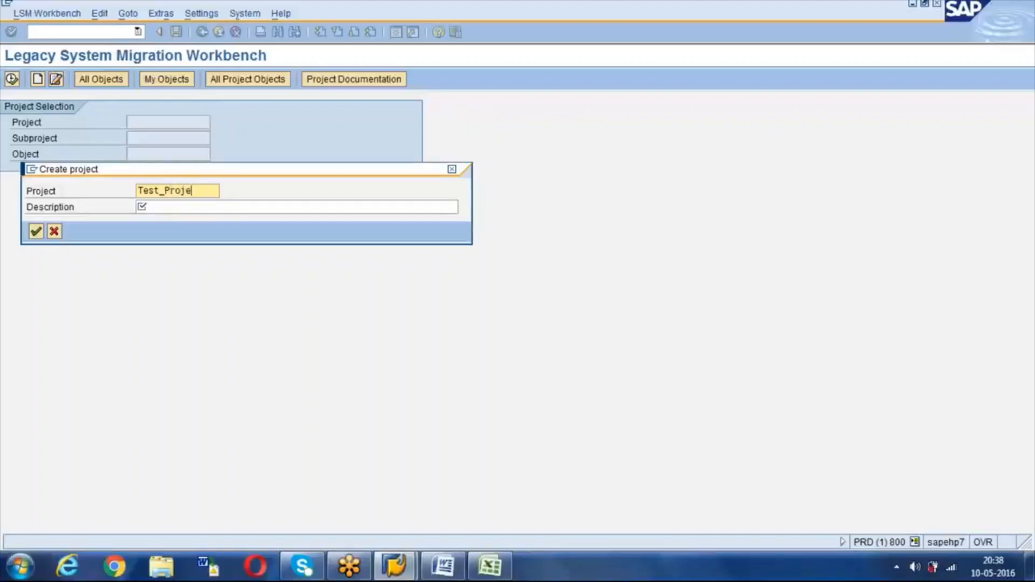
left_click(165, 210)
left_click(209, 192)
key("BackSpace")
key("BackSpace")
key("BackSpace")
key("BackSpace")
key("BackSpace")
type("oject")
key("Tab")
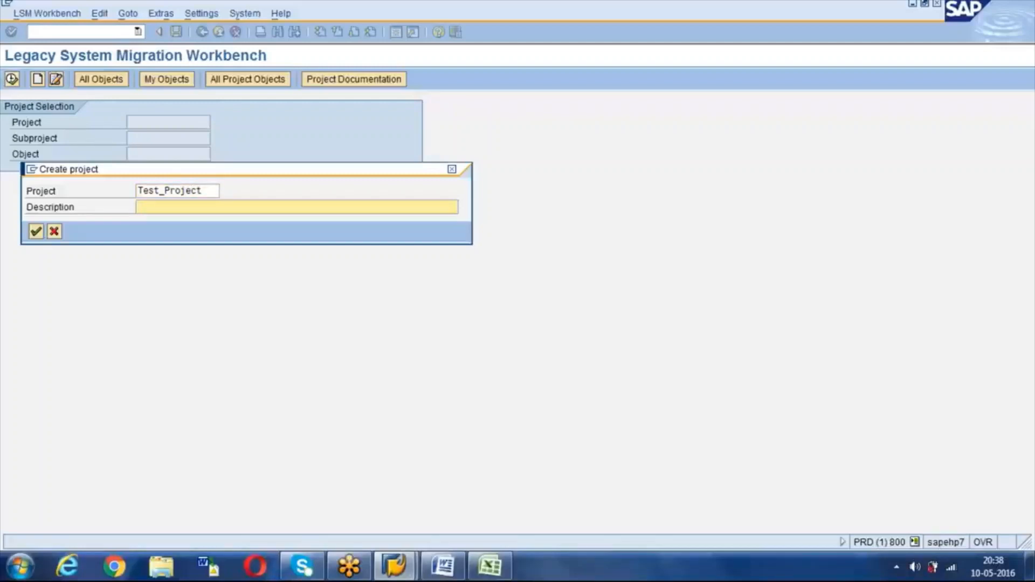
type("Project for Testing")
key("Return")
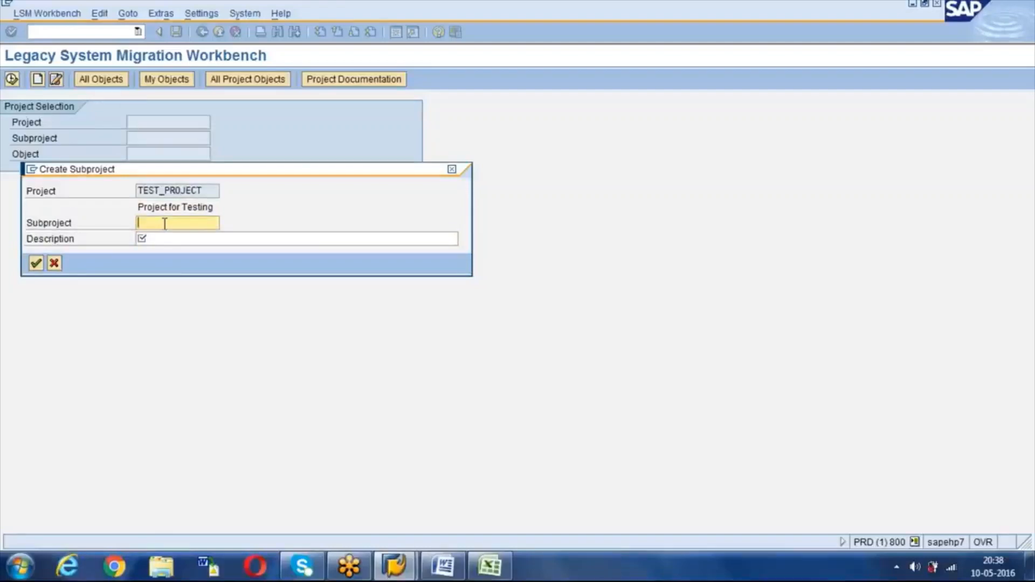
Step: Name the subproject 'Master Data' with the description 'Master Data upload' and confirm
type("T")
key("BackSpace")
type("Master ")
type("Sd")
key("BackSpace")
key("BackSpace")
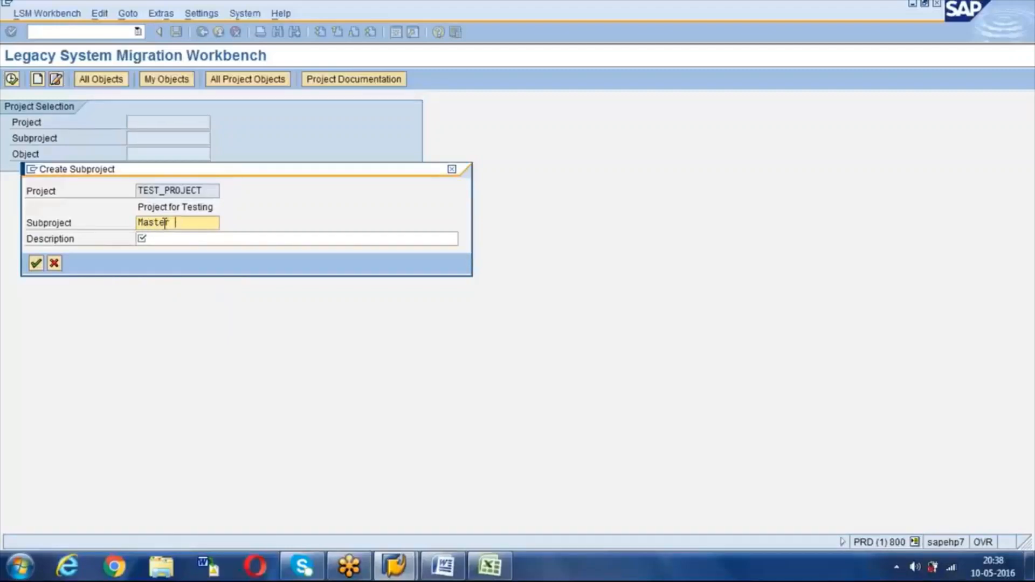
type("Data")
key("Tab")
type("Master ")
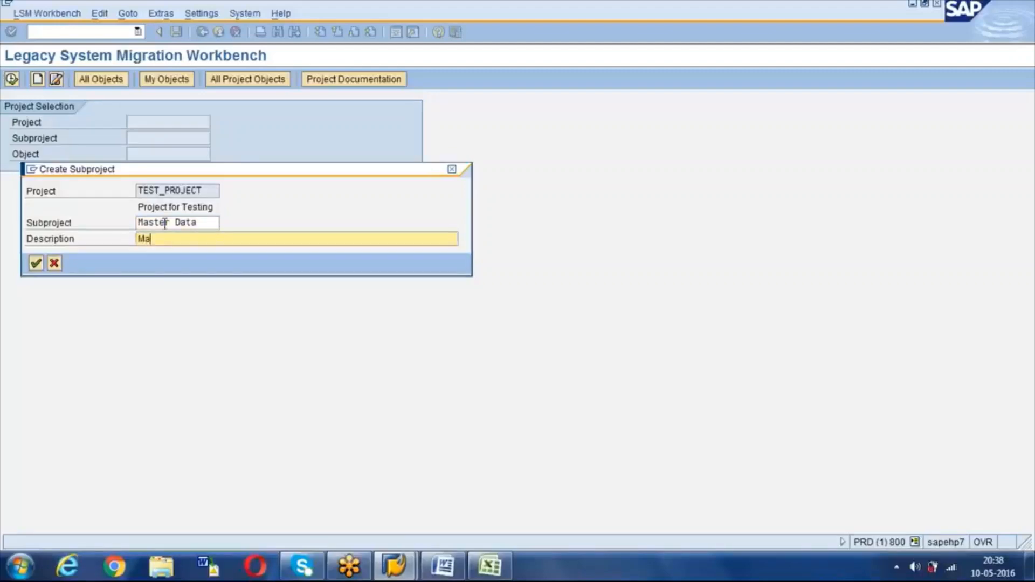
type("Data upload")
key("Return")
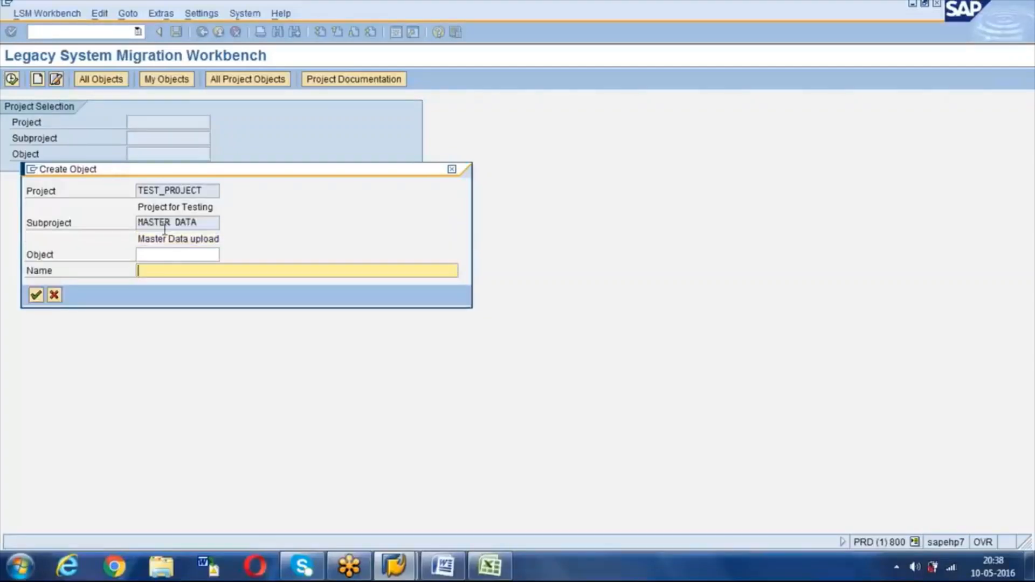
Step: Enter 'ROH Creation' as the object identifier
left_click(165, 255)
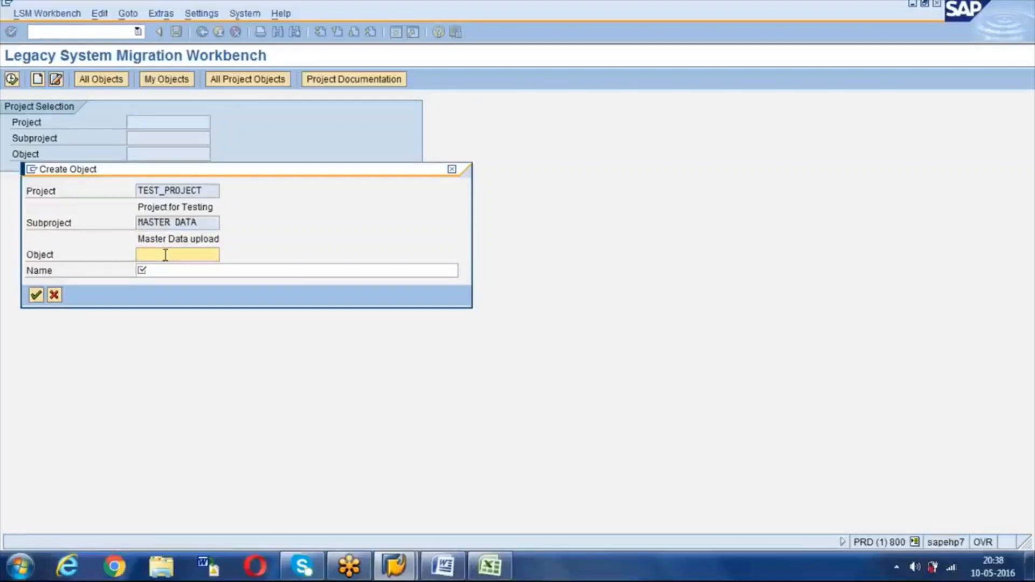
type("MA")
key("BackSpace")
type("M01")
key("BackSpace")
key("BackSpace")
key("BackSpace")
key("BackSpace")
type("MA")
key("BackSpace")
key("BackSpace")
type("ROH CR")
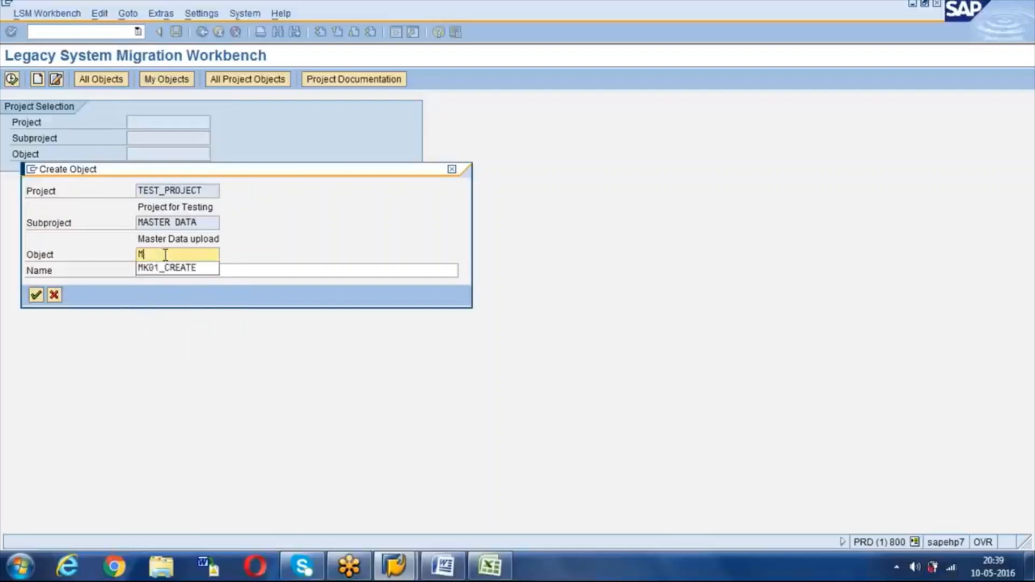
type("eat")
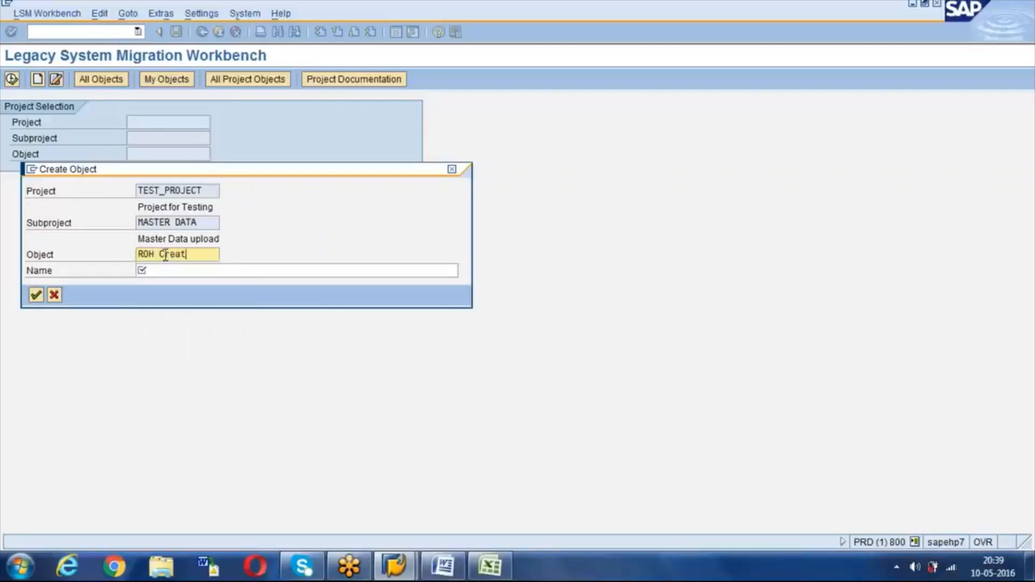
type("iion")
left_click(195, 254)
key("BackSpace")
left_click(166, 274)
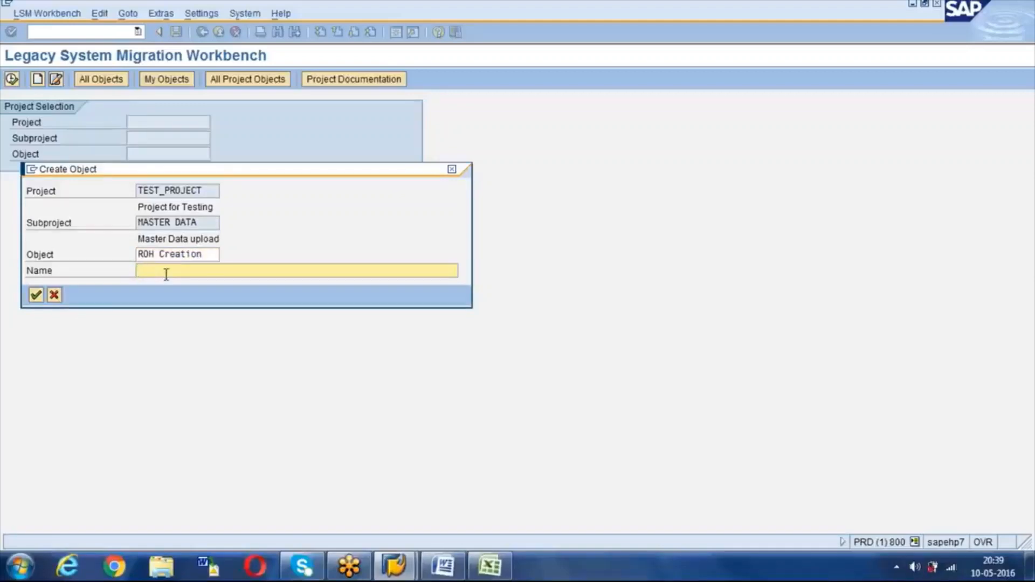
Step: Highlight the TEST_PROJECT, MASTER DATA and ROH Creation names to show the hierarchy
left_click_drag(212, 191, 124, 196)
left_click(140, 191)
left_click(206, 223)
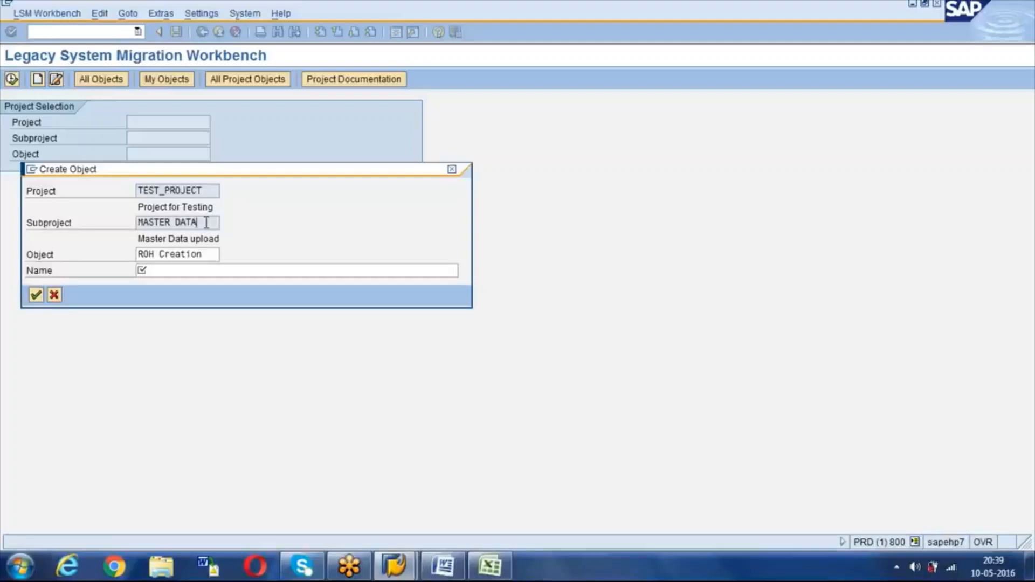
left_click(209, 255)
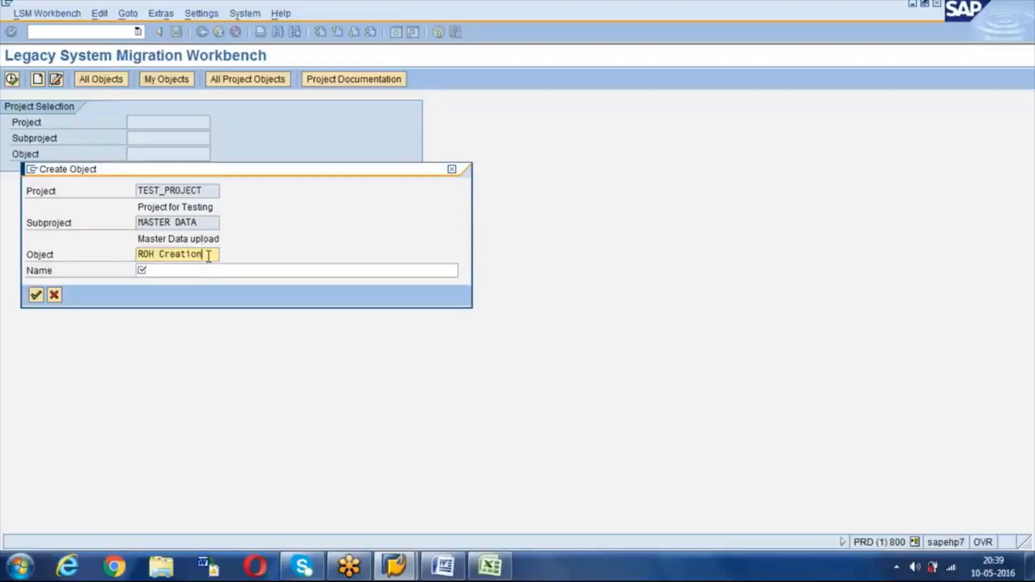
left_click_drag(213, 253, 136, 254)
left_click(178, 255)
left_click(853, 398)
left_click(199, 258)
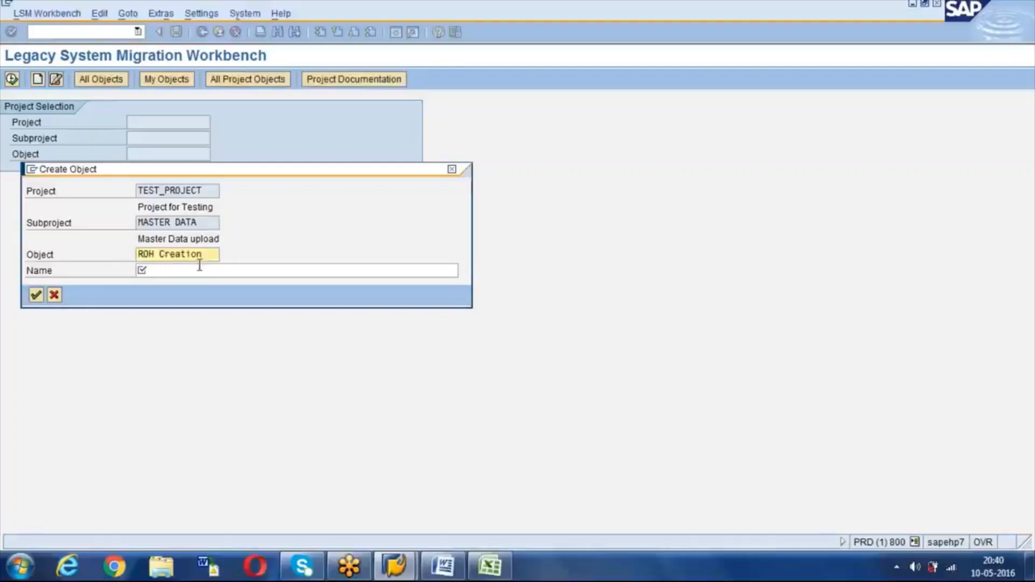
Step: Name the object 'Material creation for ROH material type' and confirm its creation
left_click(179, 271)
type("M")
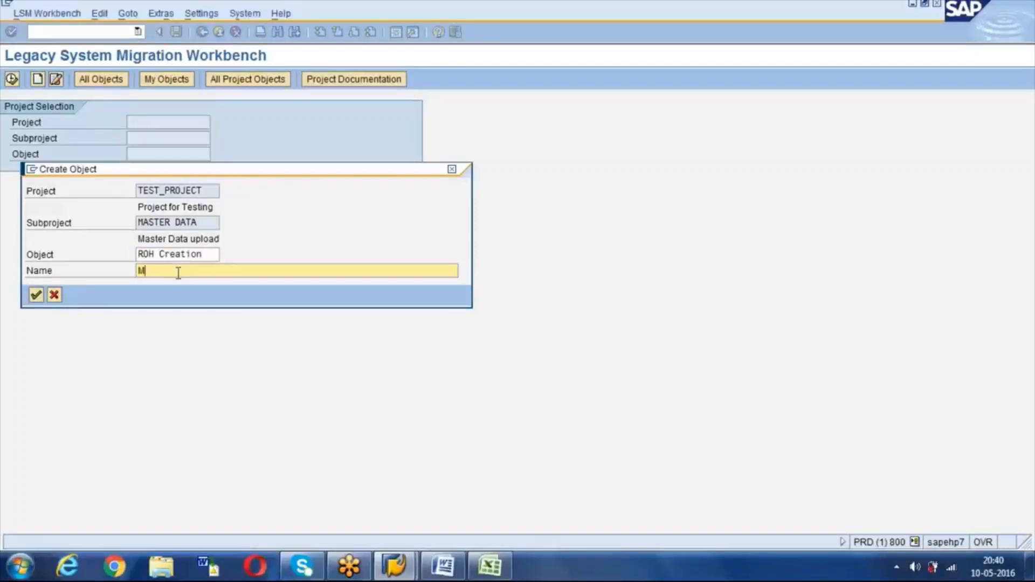
type("aterial creation for ROH material type")
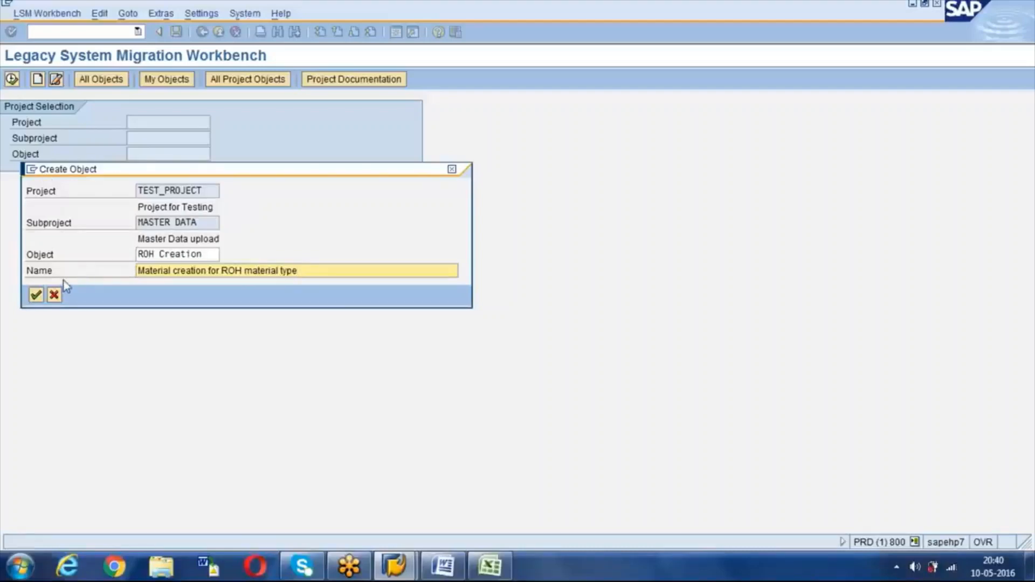
left_click_drag(204, 191, 123, 196)
left_click_drag(206, 223, 133, 224)
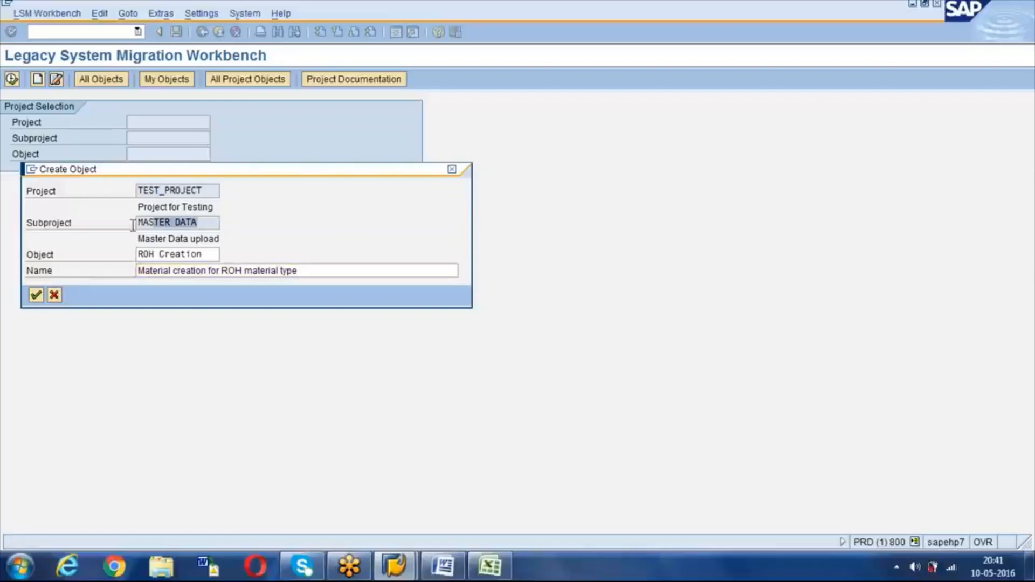
left_click_drag(210, 254, 136, 253)
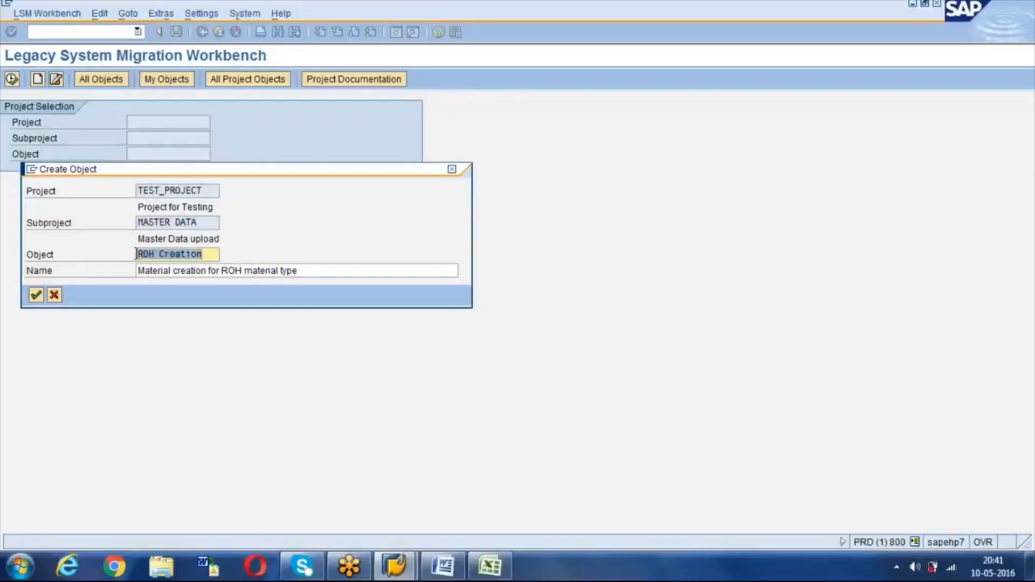
left_click(136, 254)
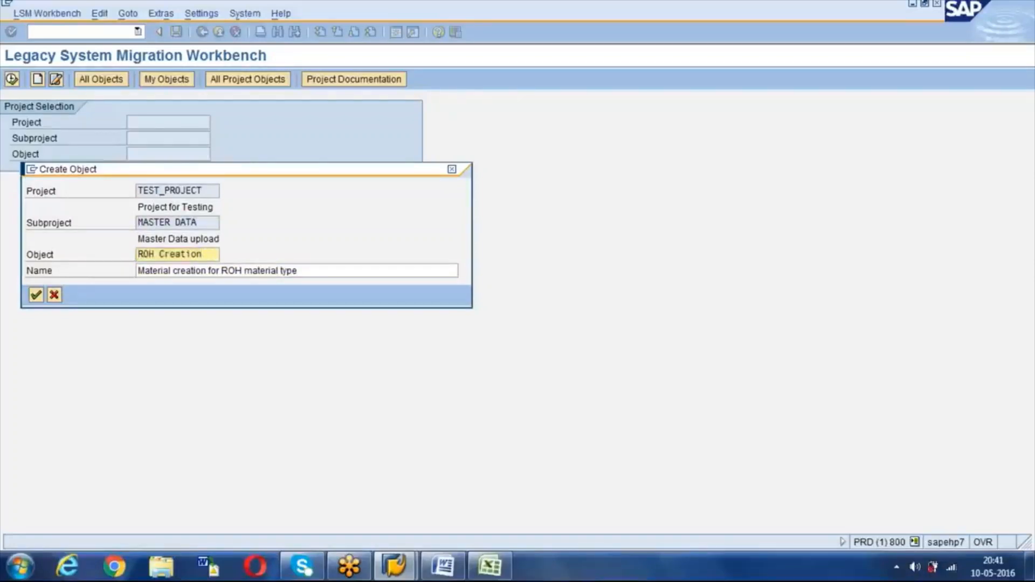
left_click(35, 295)
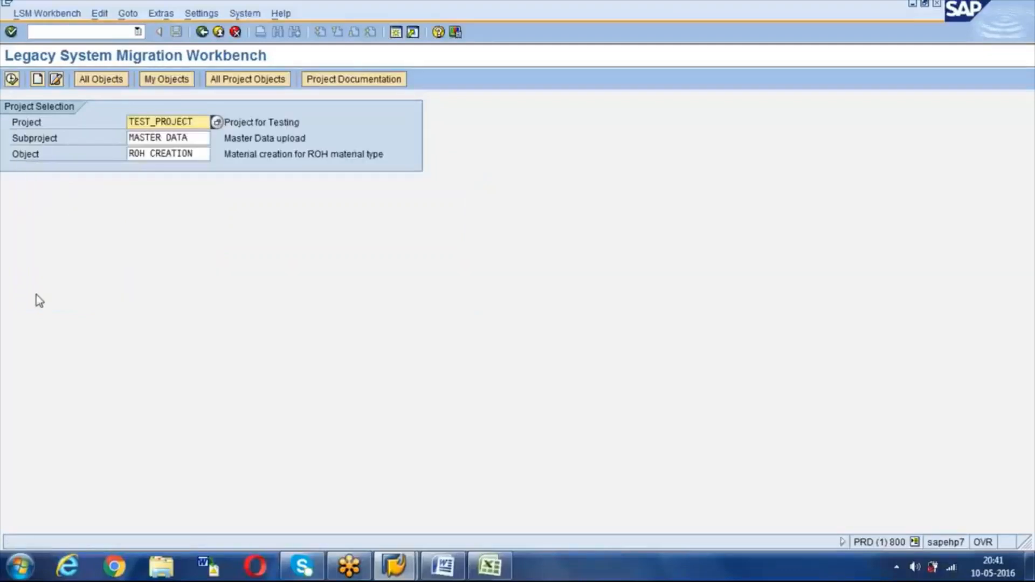
Step: Show the ROH CREATION process steps and enter Maintain Object Attributes
left_click(12, 80)
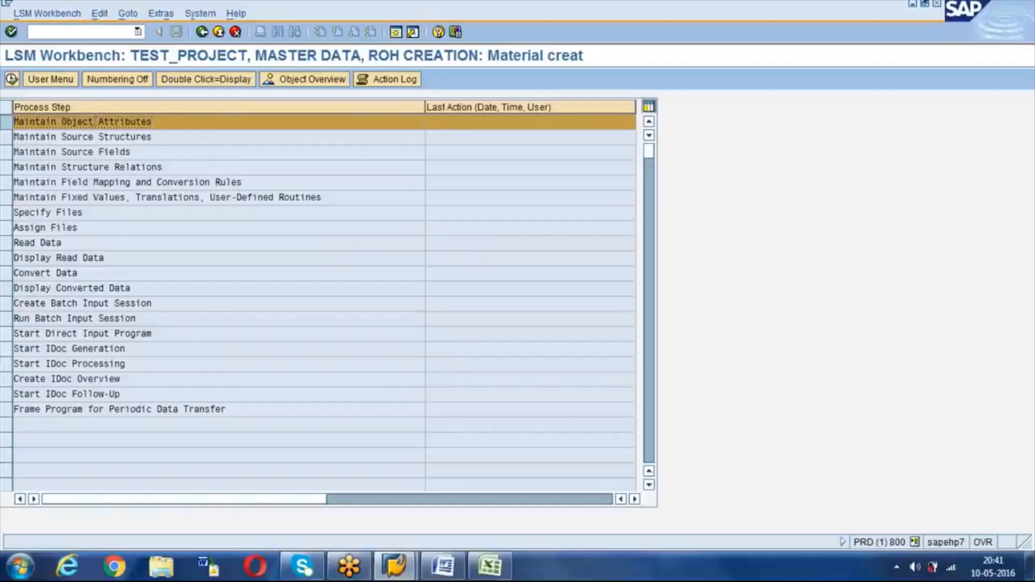
double_click(85, 122)
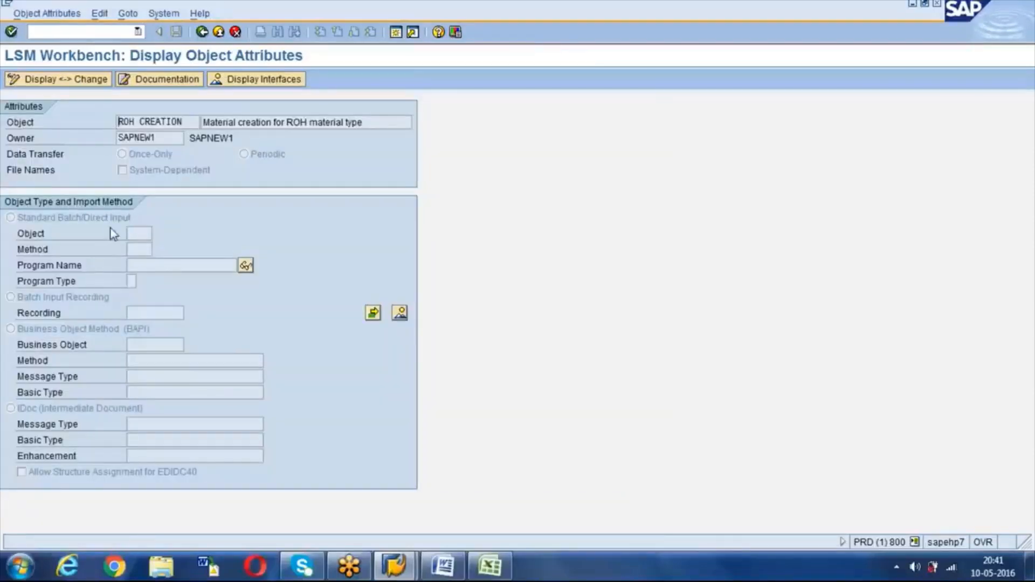
left_click(63, 221)
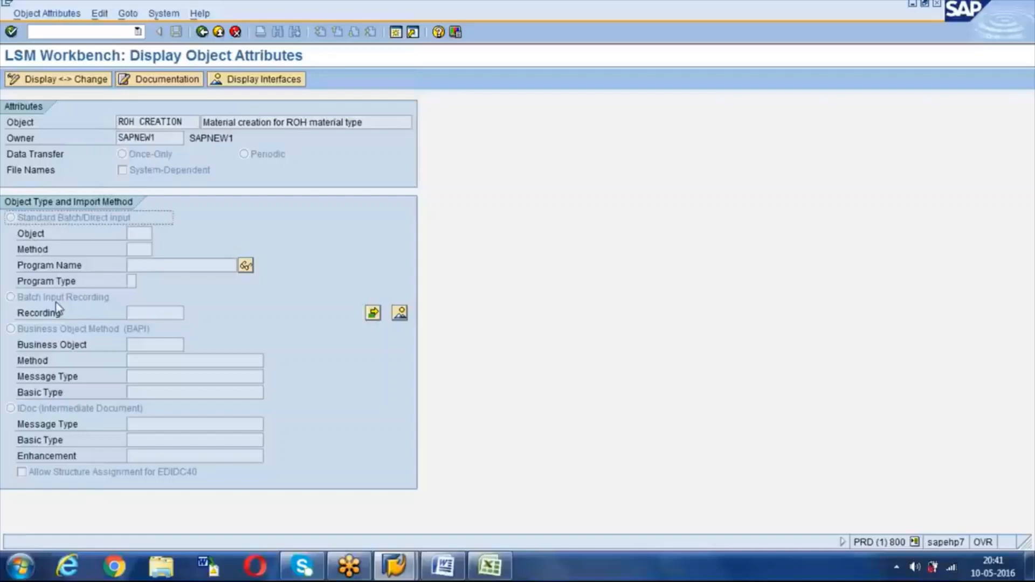
left_click(81, 298)
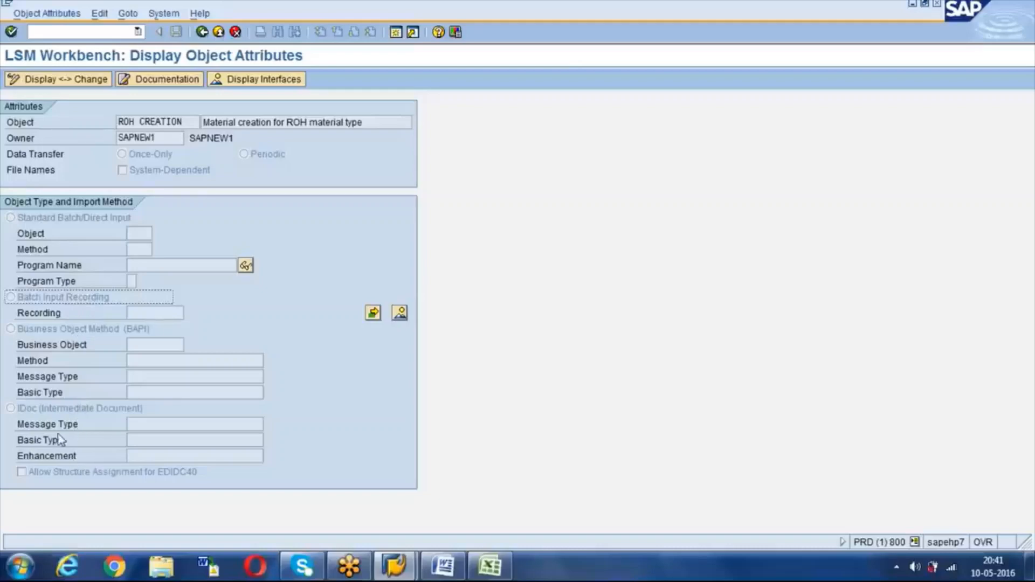
left_click(37, 408)
left_click(59, 337)
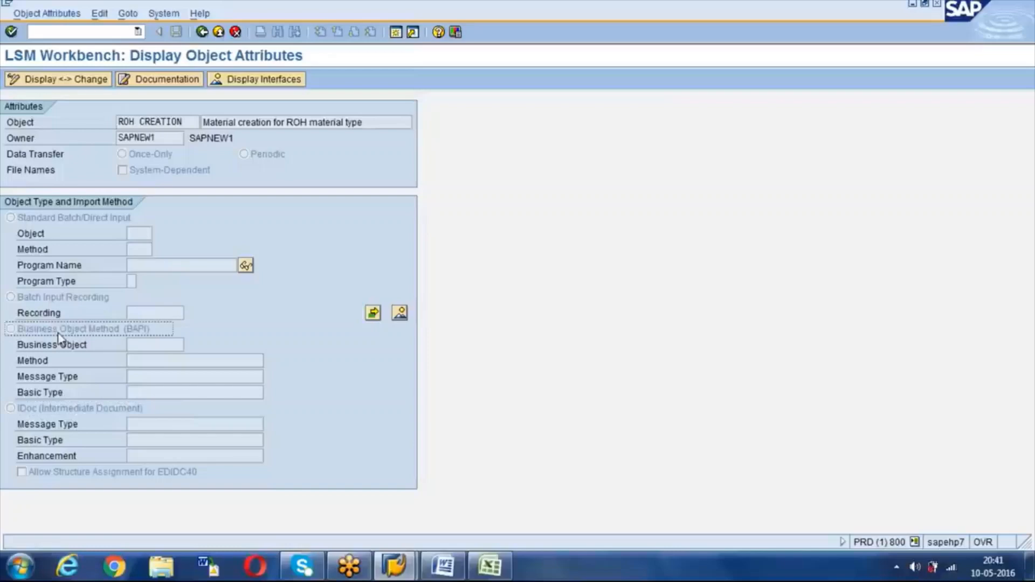
left_click(56, 220)
left_click(51, 298)
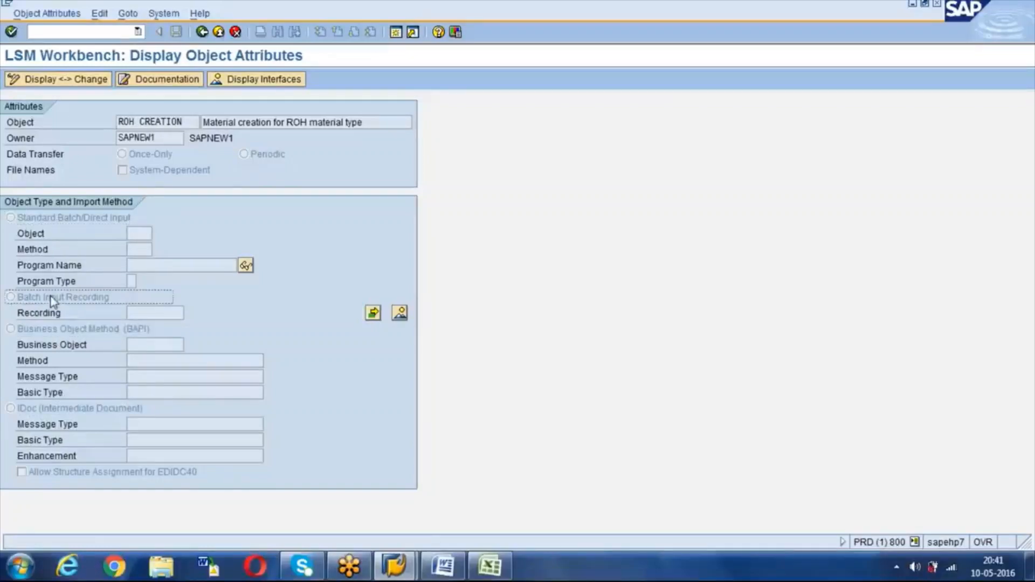
left_click(64, 220)
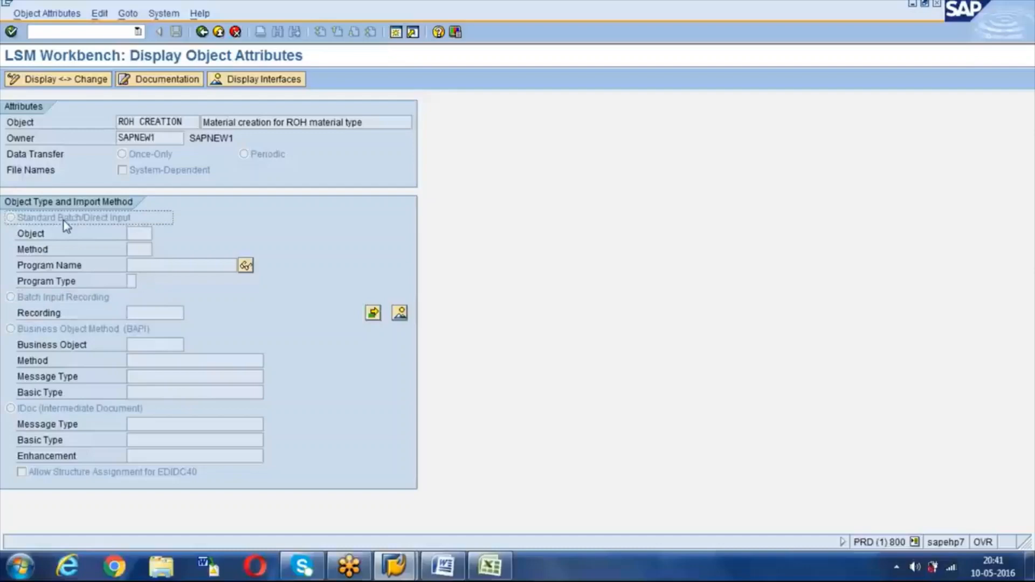
left_click(51, 297)
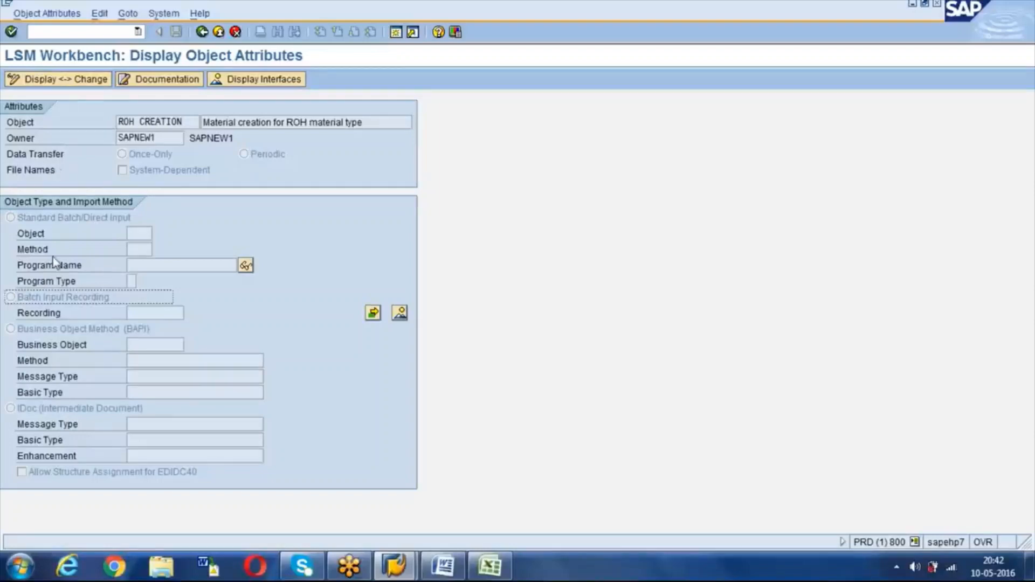
left_click(67, 81)
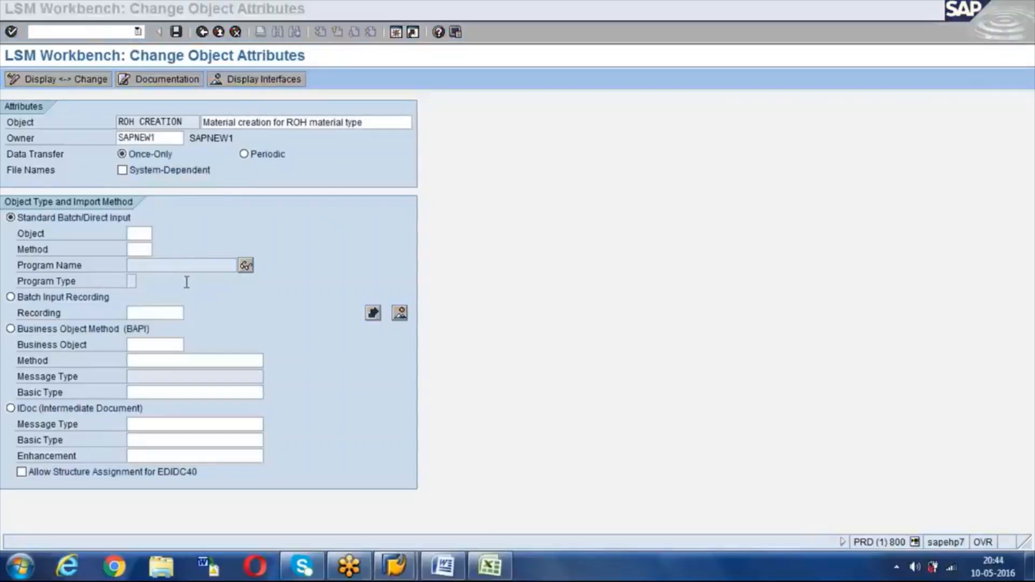
Step: Choose Batch Input Recording as the import method for ROH CREATION
left_click(151, 281)
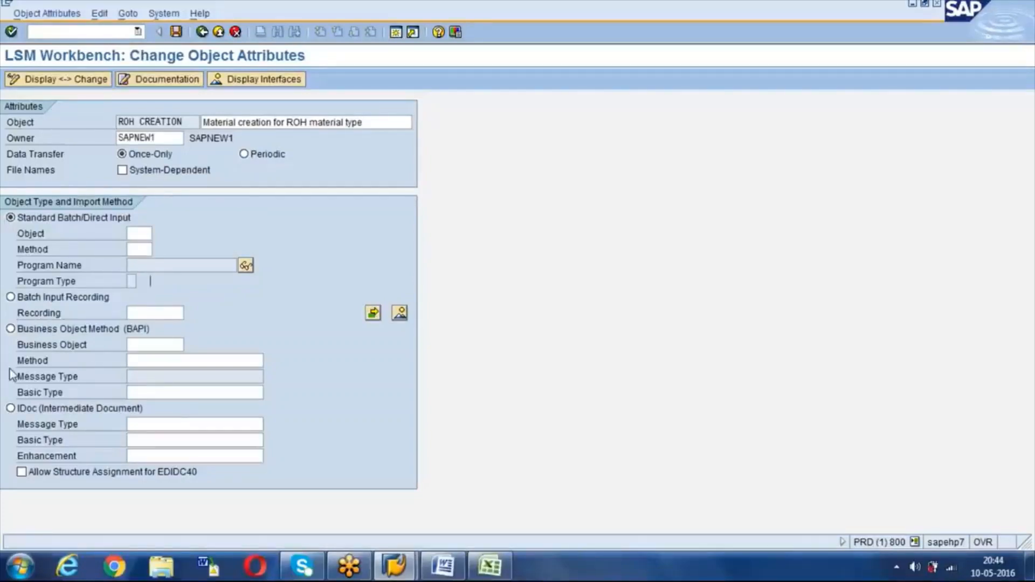
left_click(14, 300)
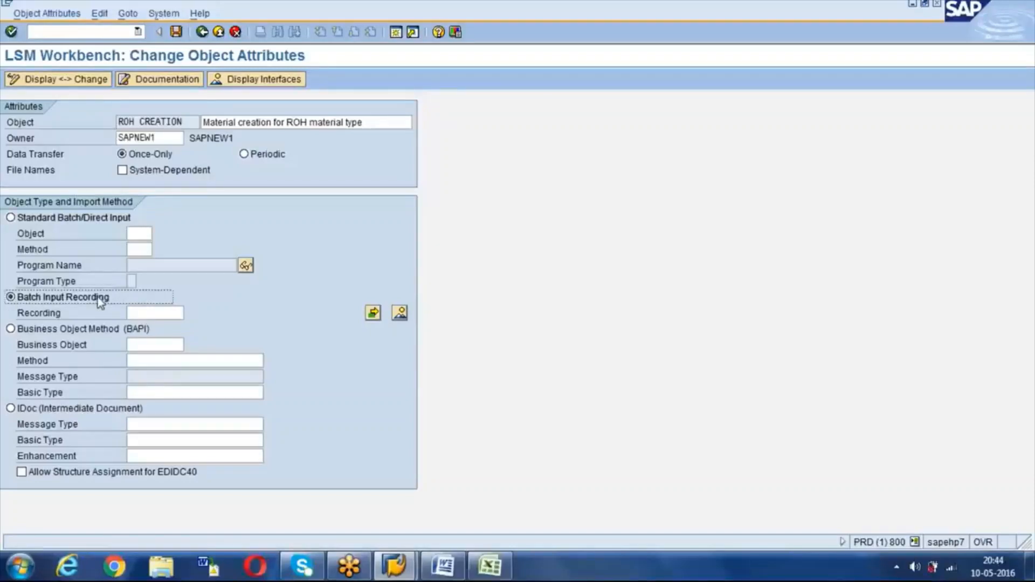
Step: Create recording ROH_RECORD described 'Recording for creating ROH Material' from the Recordings overview
left_click(400, 314)
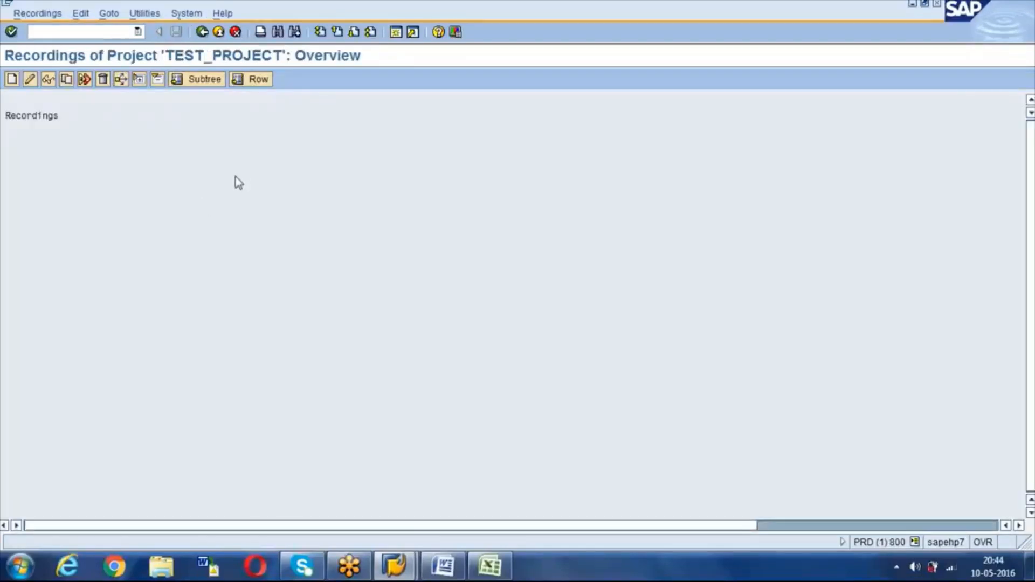
left_click(14, 85)
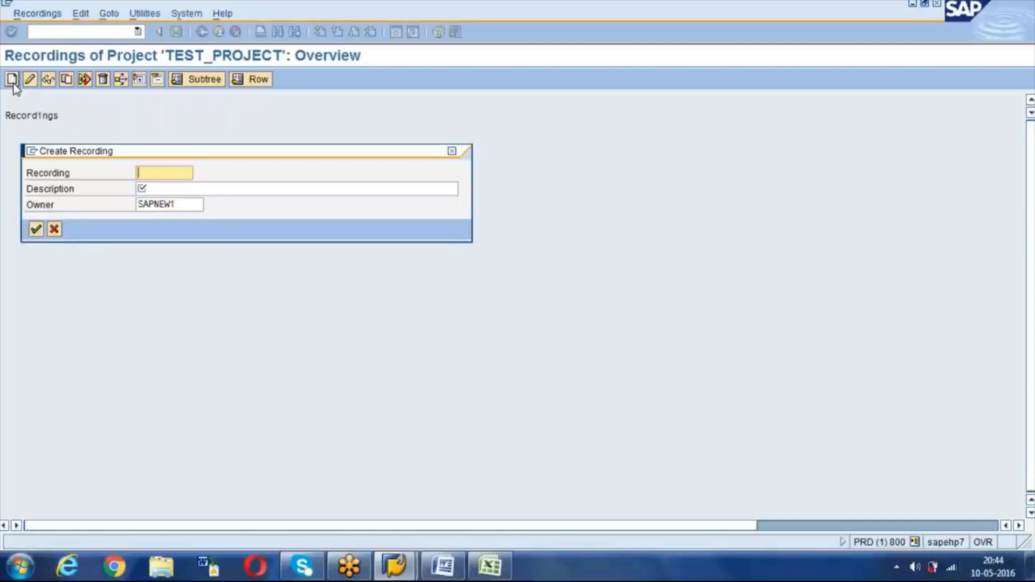
type("ROH_")
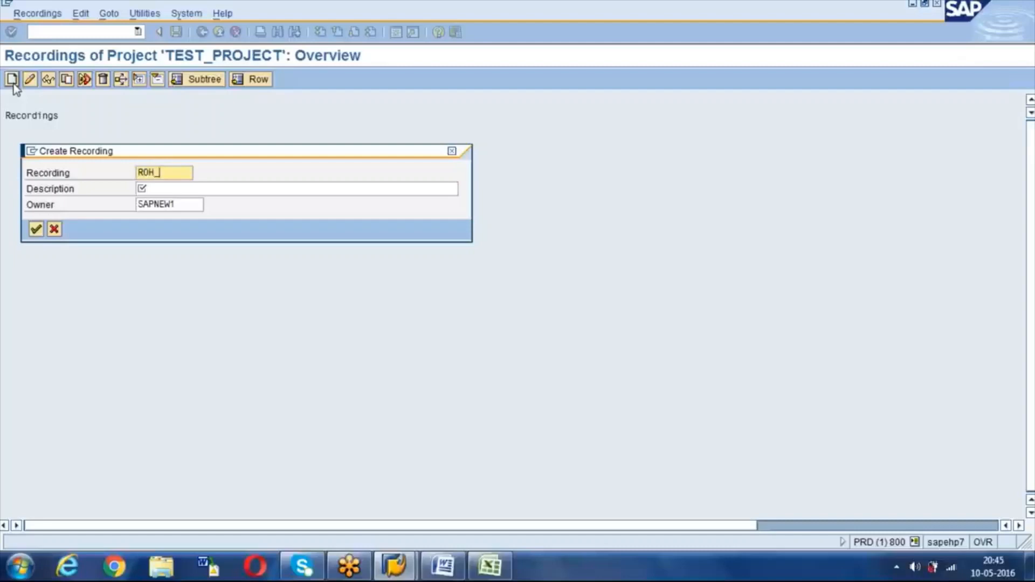
type("RECORD")
key("Tab")
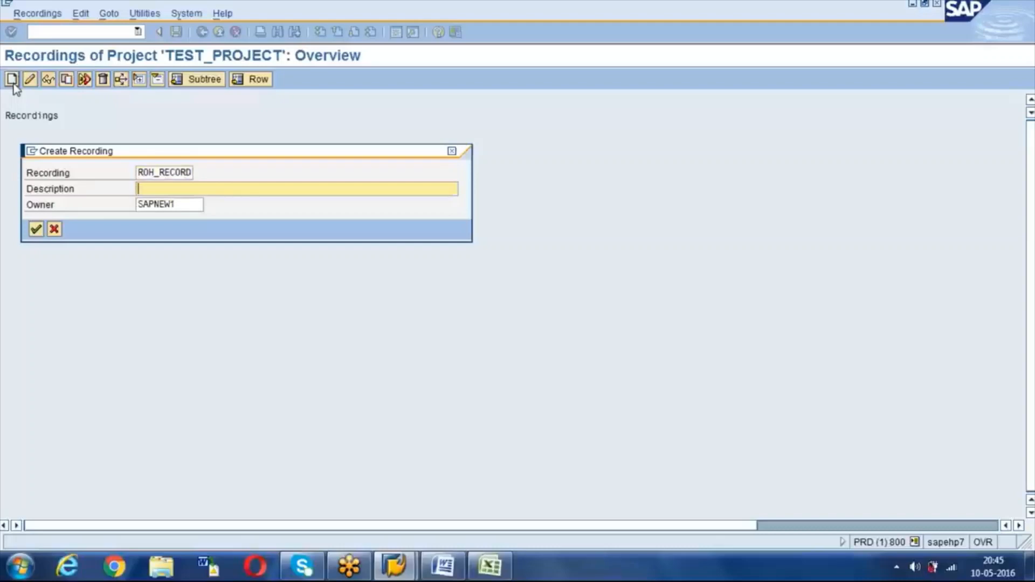
type("Recording for creating")
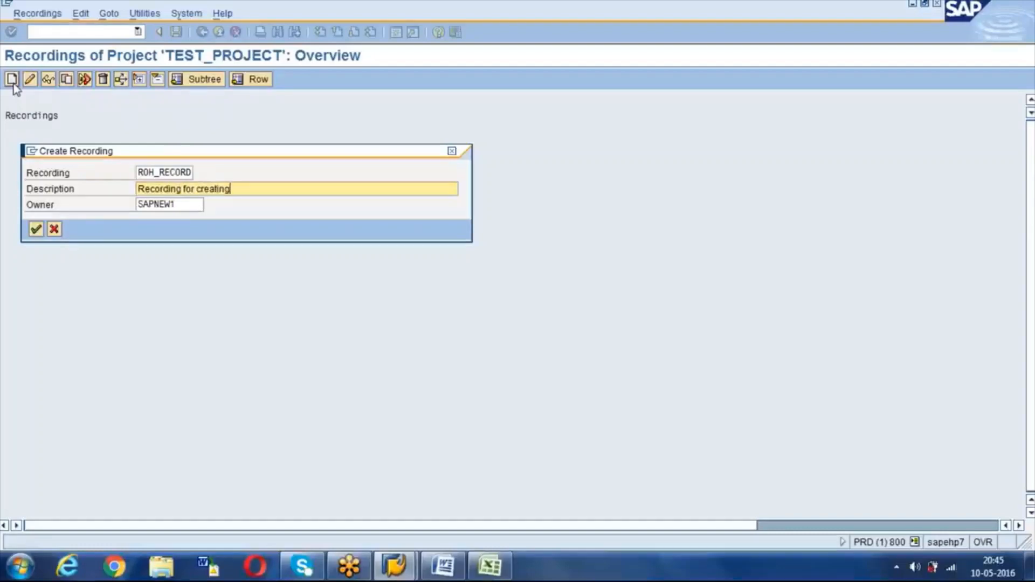
type(" ROH Material")
left_click(154, 172)
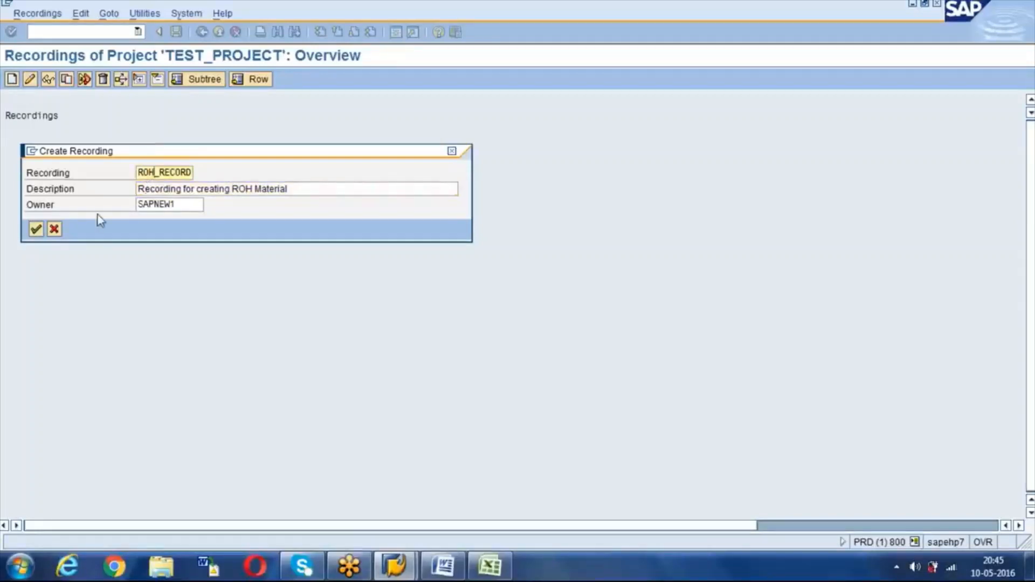
left_click(35, 231)
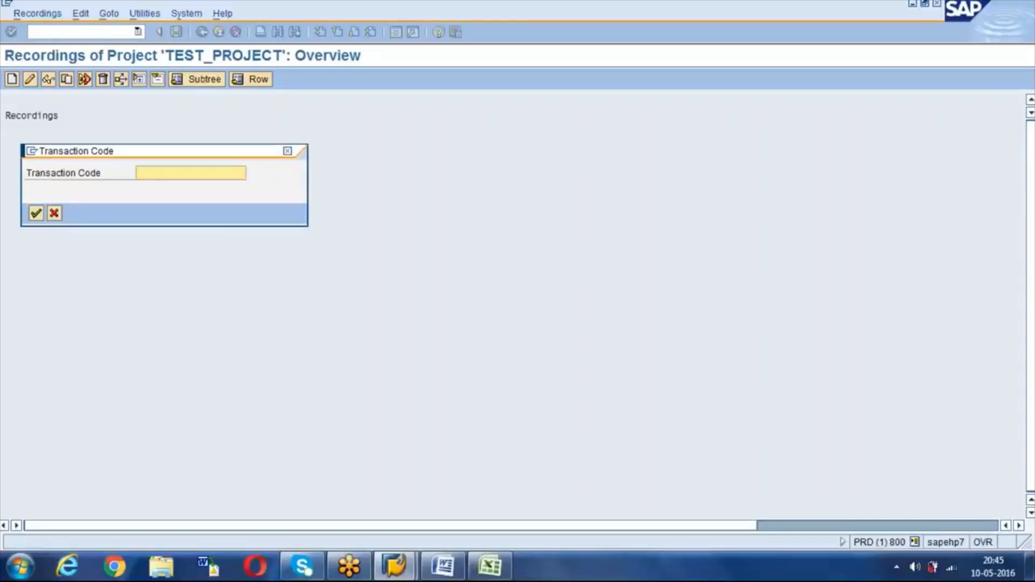
Step: Record MM01 for material TESTLSMW1 with industry sector C and material type ROH
type("MM01")
left_click(35, 213)
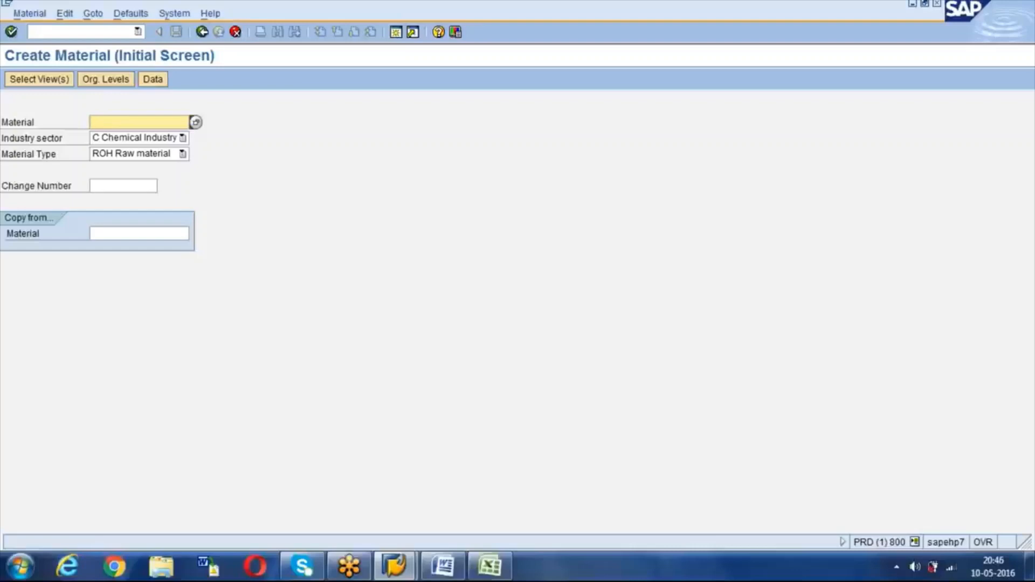
type("T")
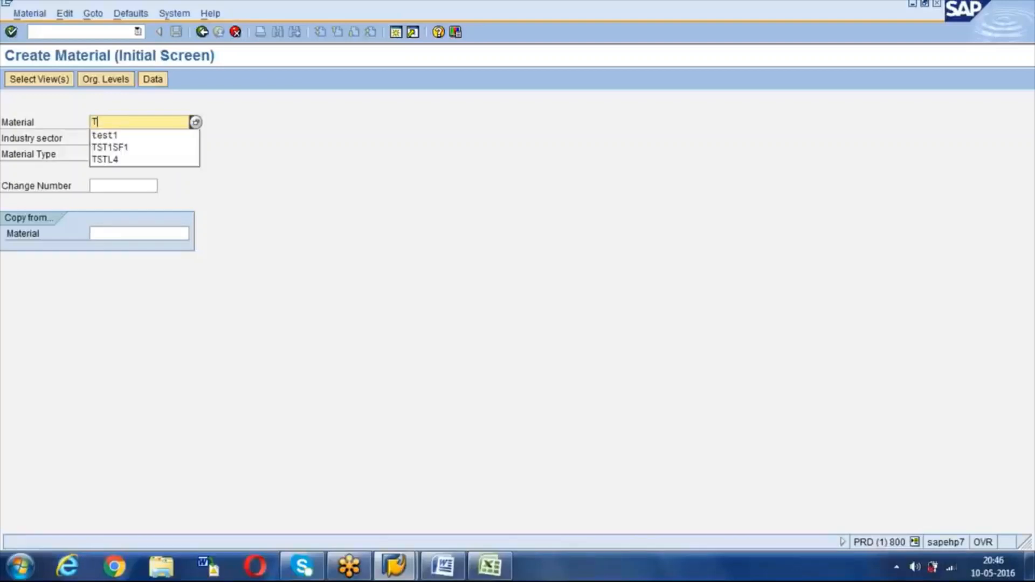
type("ESTLSMW1")
key("Tab")
type("C")
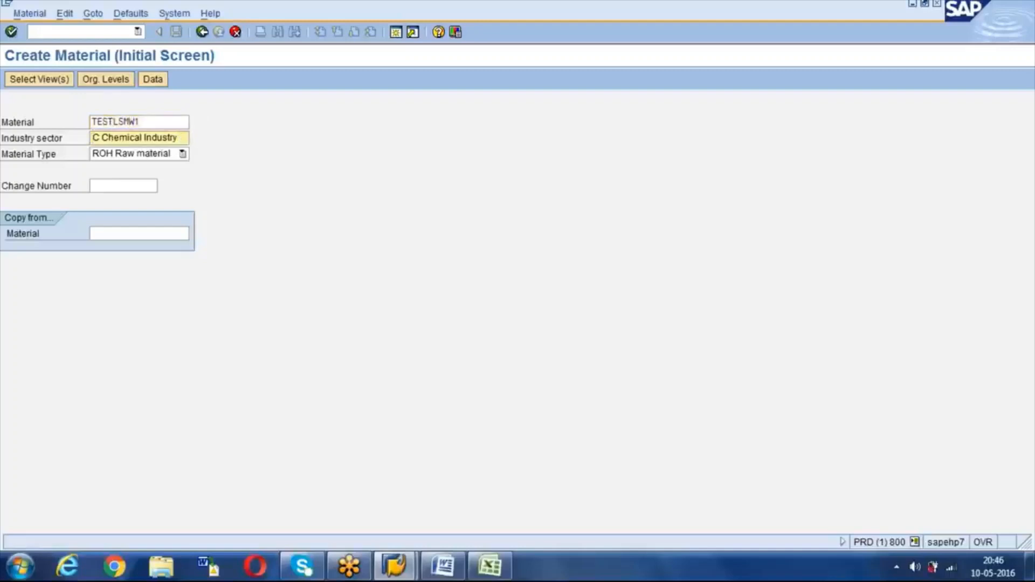
key("Tab")
type("ROH")
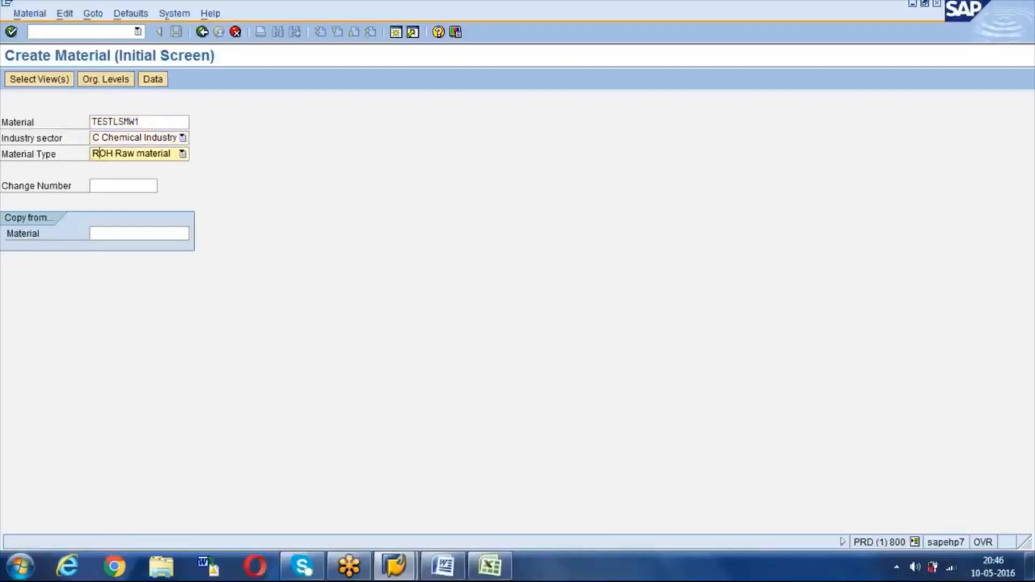
key("Tab")
key("Tab")
key("Return")
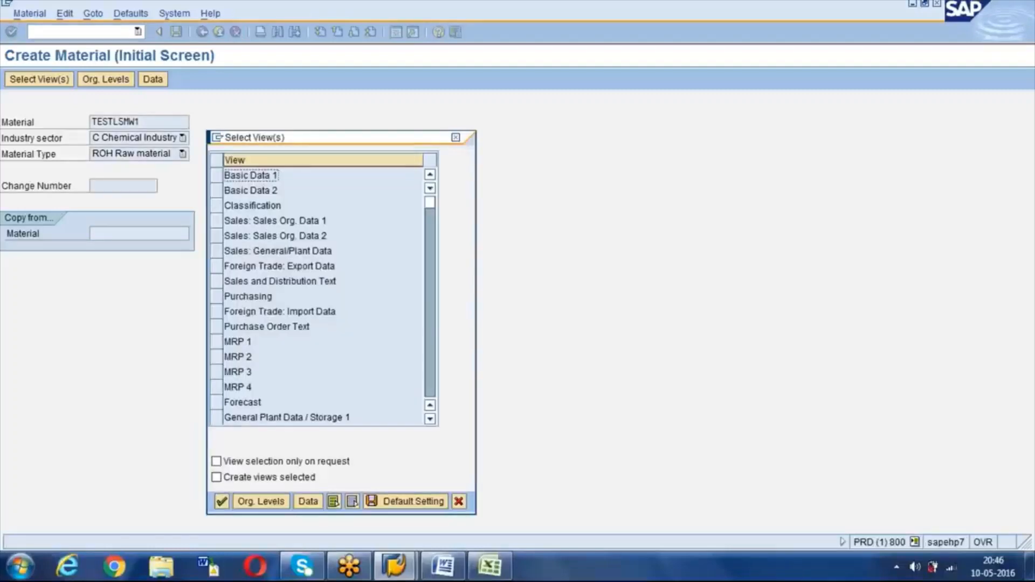
Step: Select the Basic Data 1 view for TESTLSMW1
left_click(217, 177)
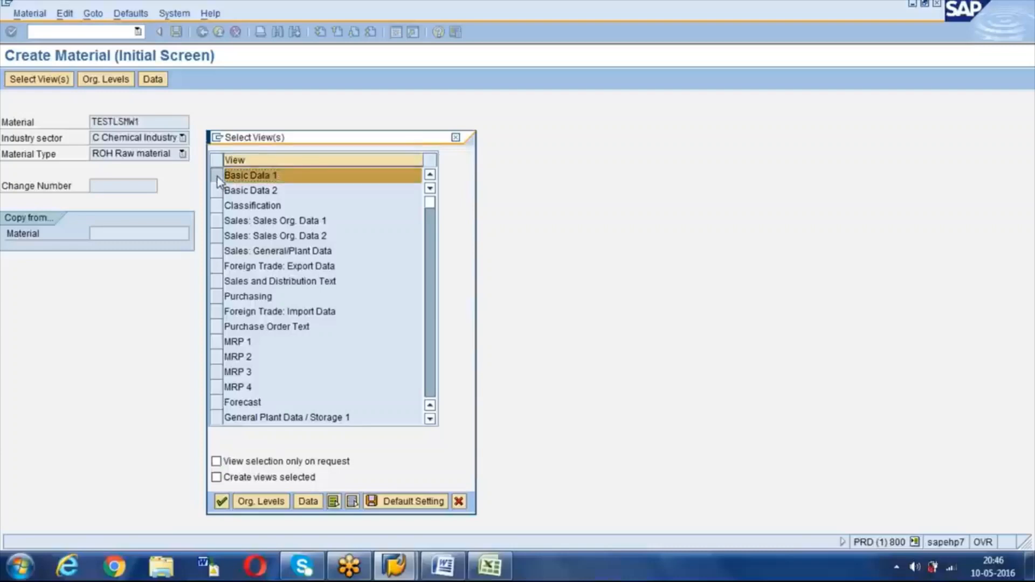
key("Tab")
key("Tab")
key("Tab")
key("Return")
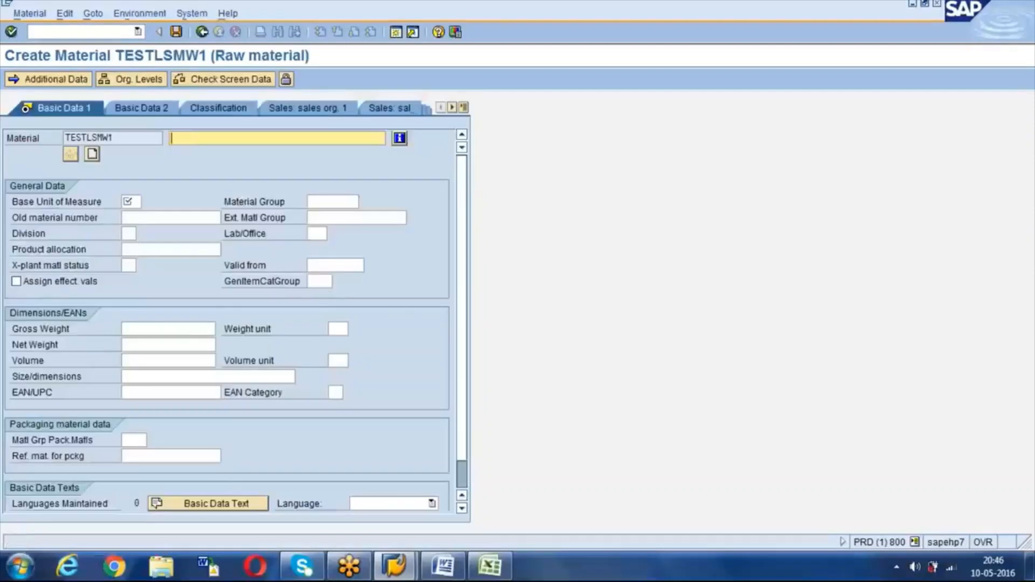
Step: Enter description 'Test LSMW 1', base unit EA, material group 001 and old number OLD MATN
type("T")
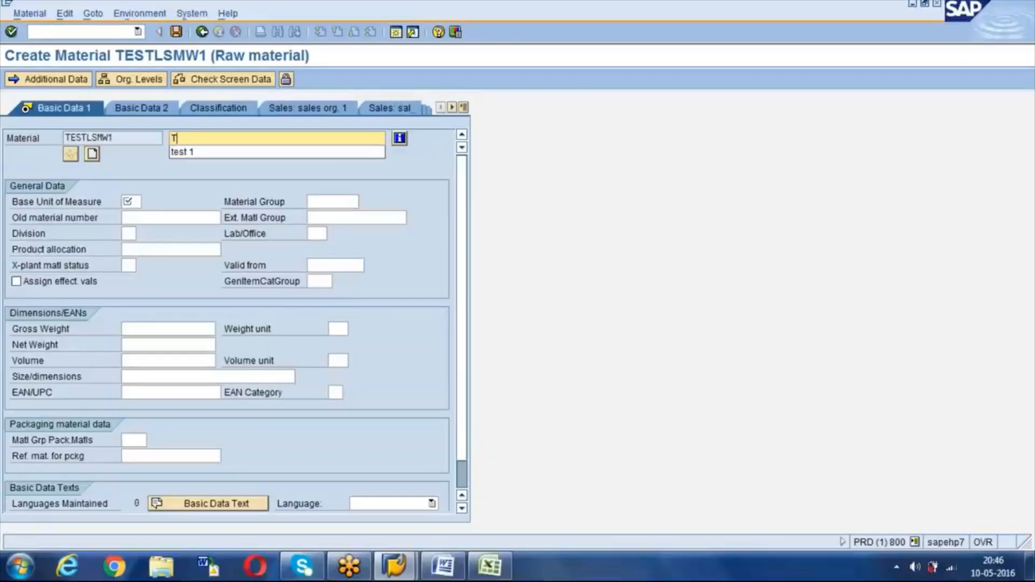
type("est Lsmw")
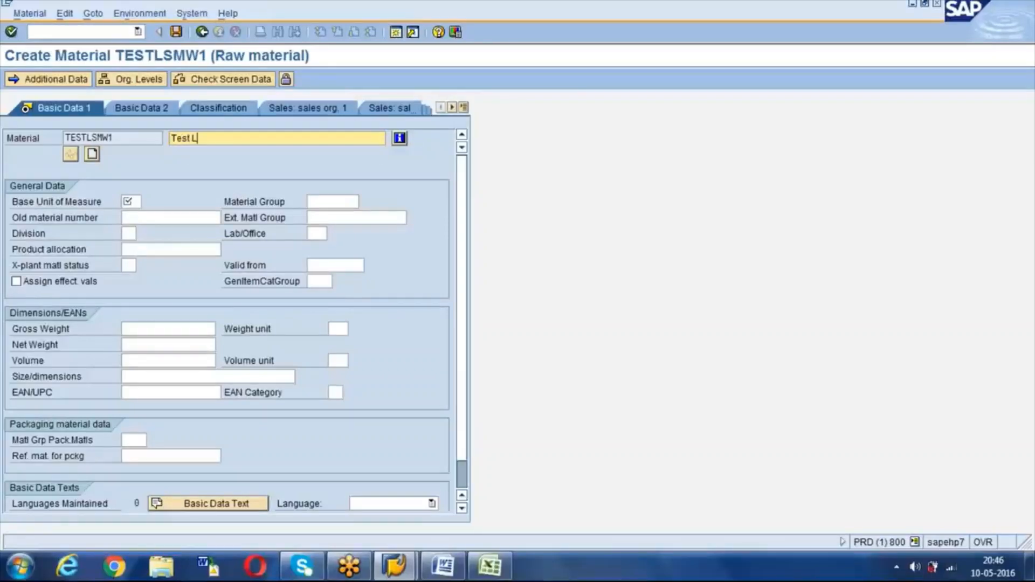
key("BackSpace")
key("BackSpace")
key("BackSpace")
type("SMW 1")
key("Tab")
key("Tab")
key("Tab")
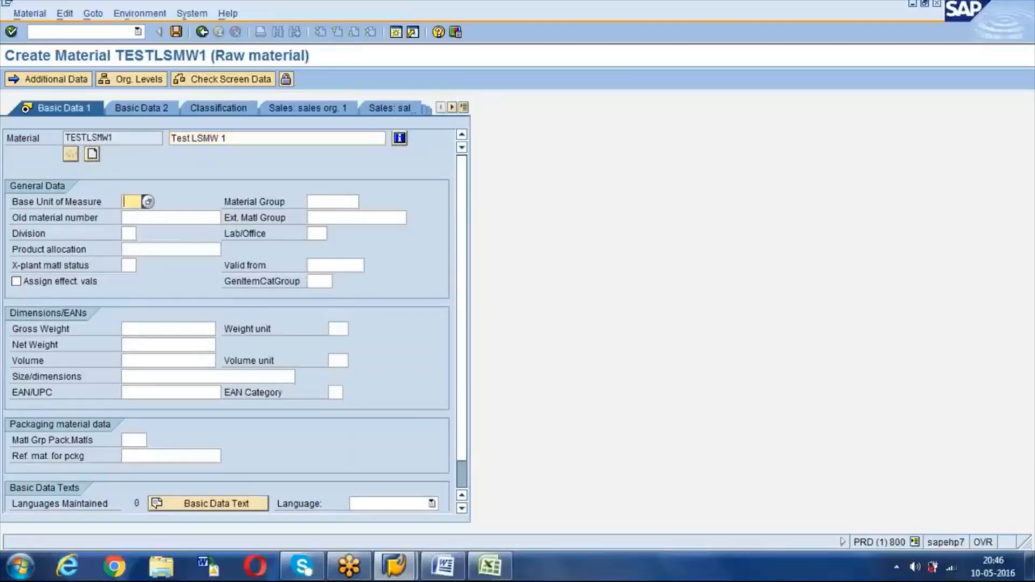
type("EA")
key("Tab")
key("Down")
key("Tab")
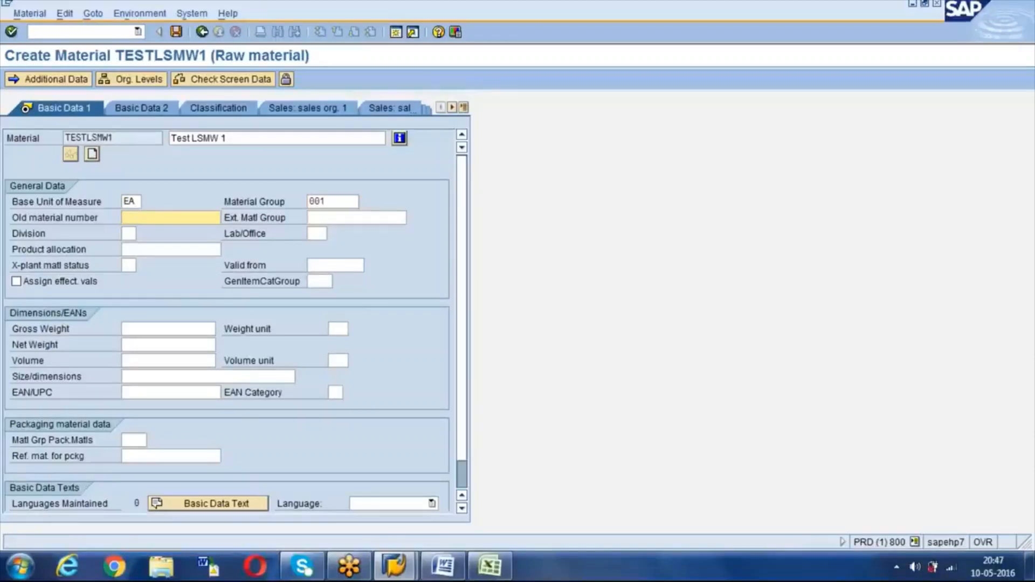
type("OLD MAT")
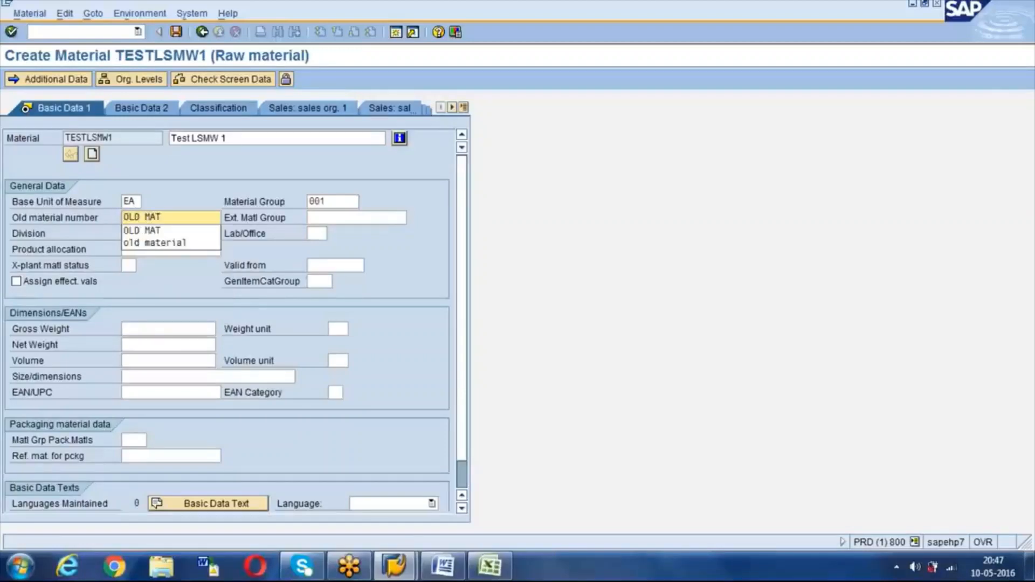
type("N")
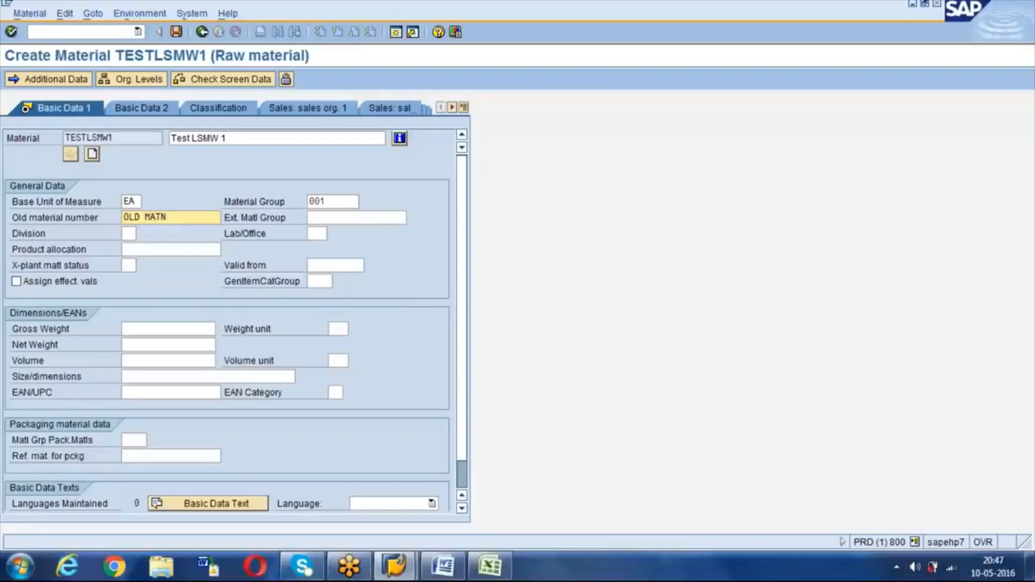
left_click(464, 108)
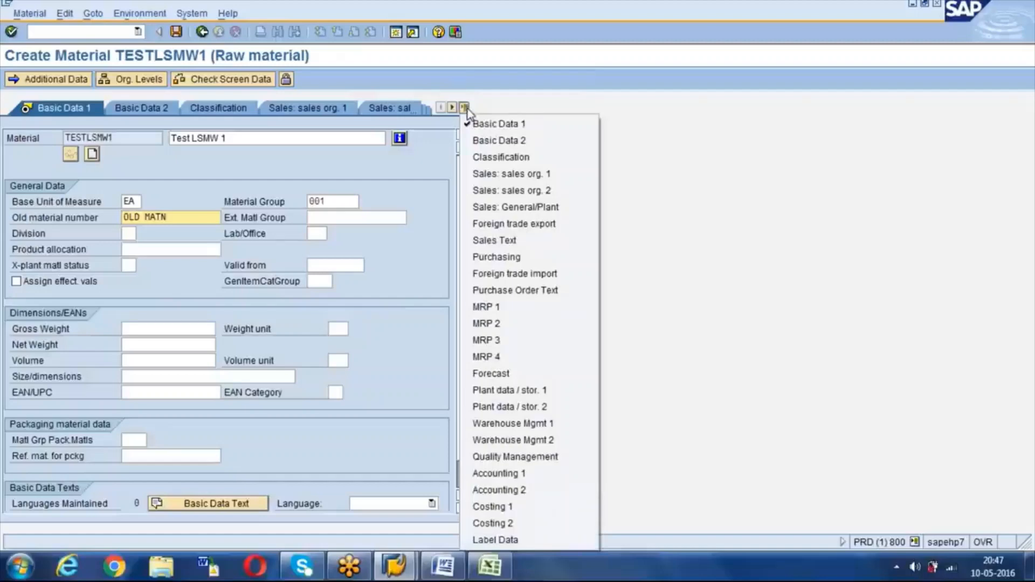
Step: Pass Basic Data 2 and open the Purchasing view with plant 1000 as the organizational level
left_click(474, 141)
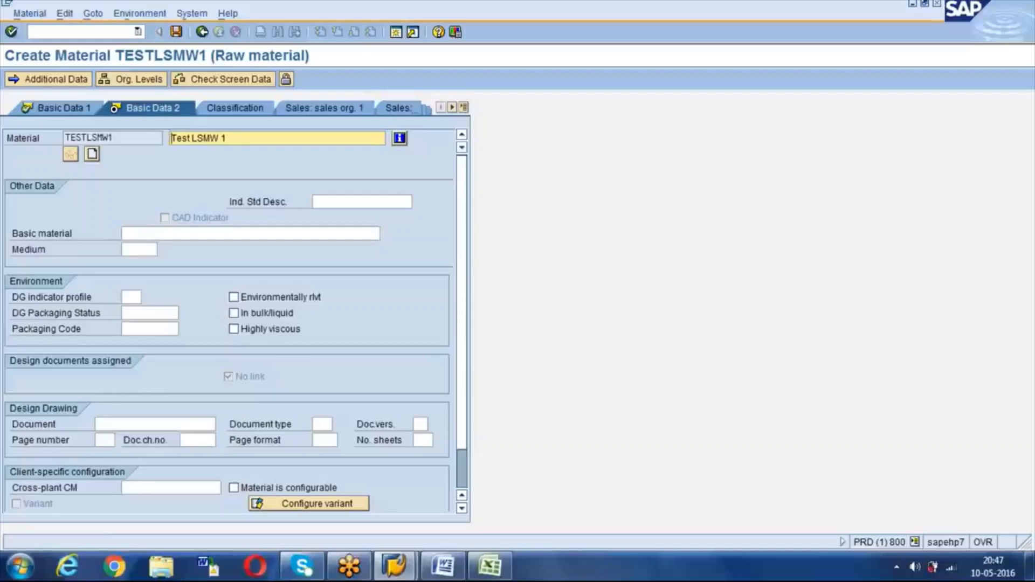
left_click(464, 107)
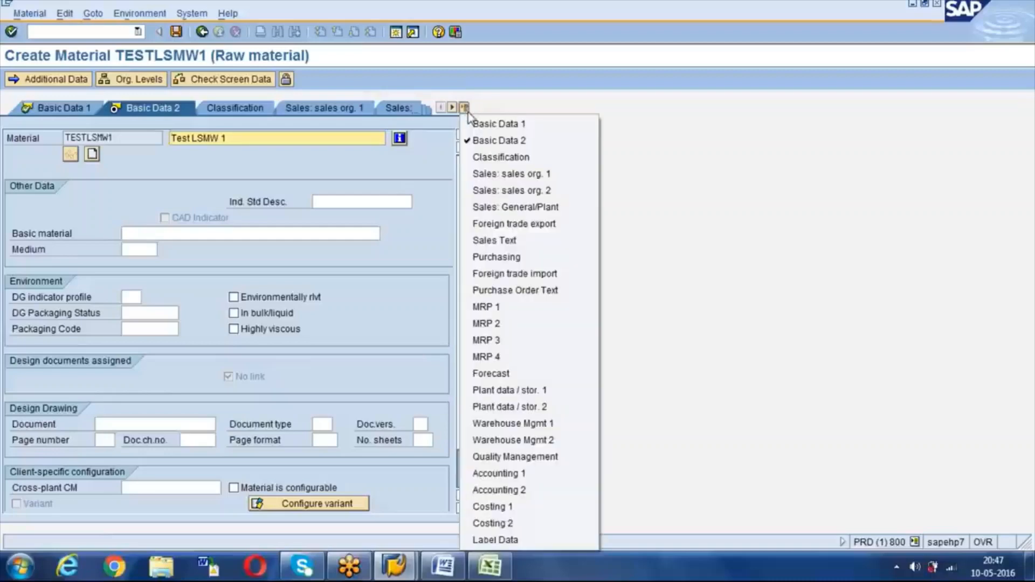
left_click(488, 258)
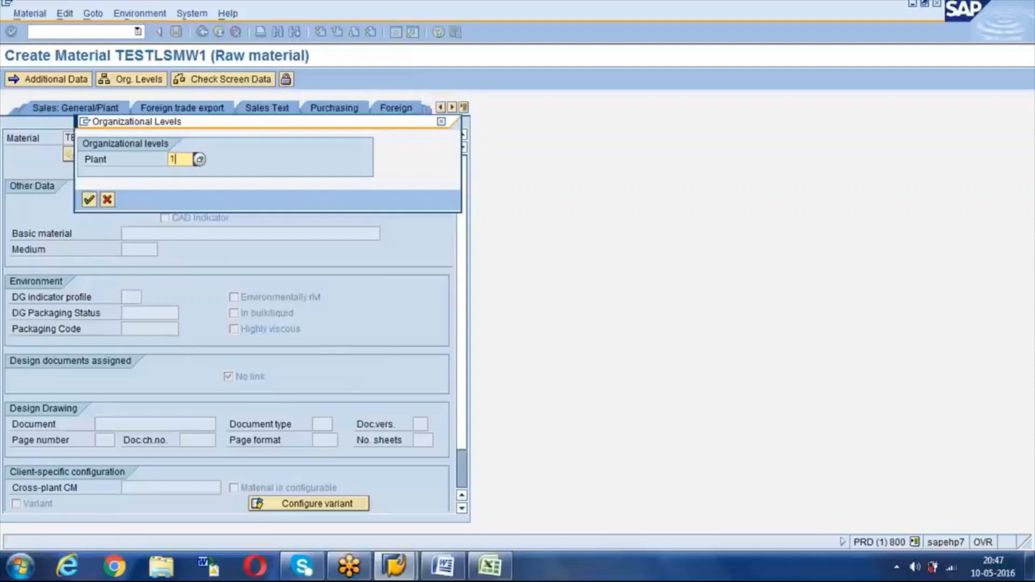
type("1000")
left_click(89, 200)
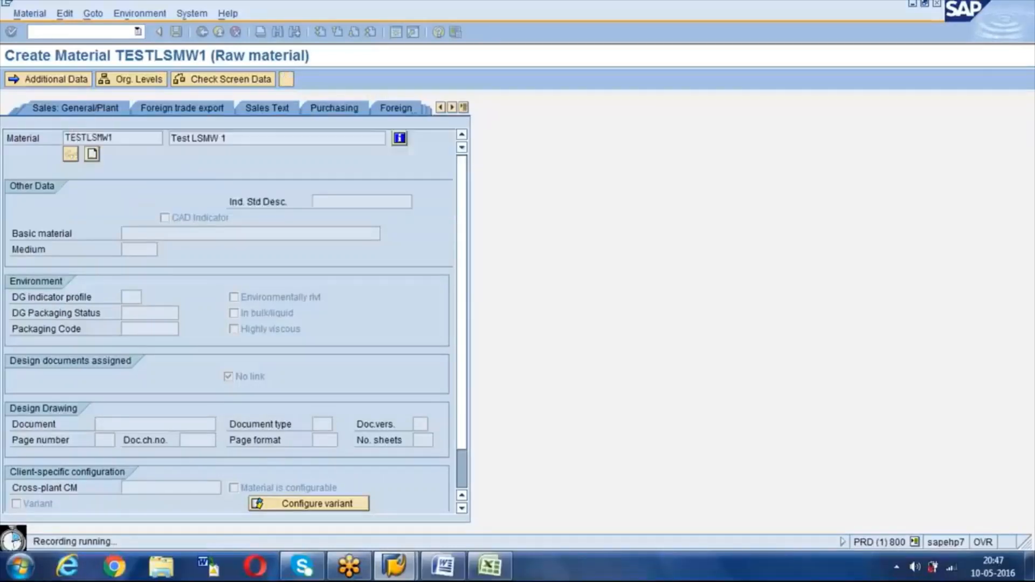
key("Tab")
key("Tab")
key("Tab")
key("Tab")
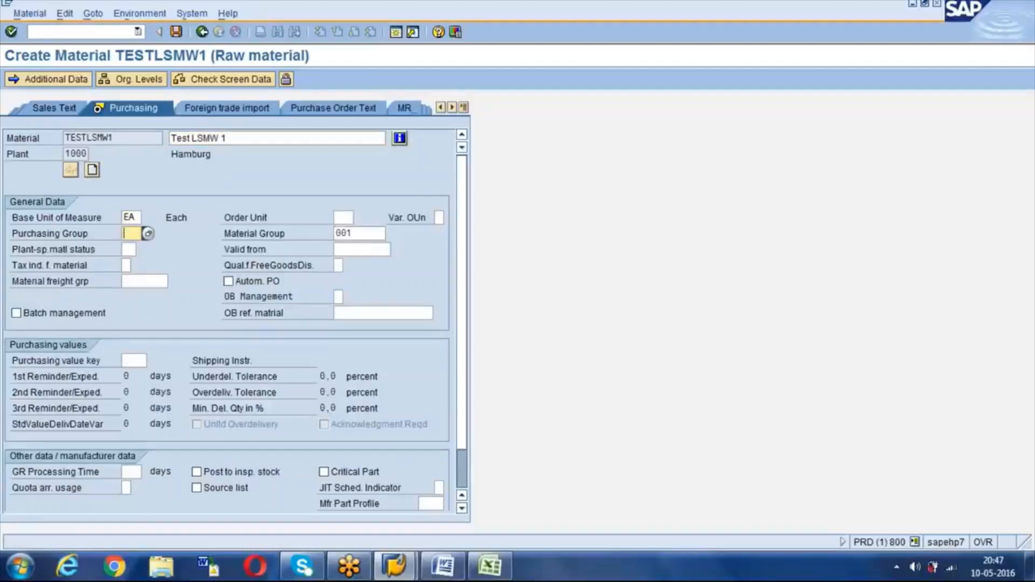
Step: Enter purchasing group 001, enable automatic PO, and set purchasing value key 1 and GR processing time 10
type("001")
key("Tab")
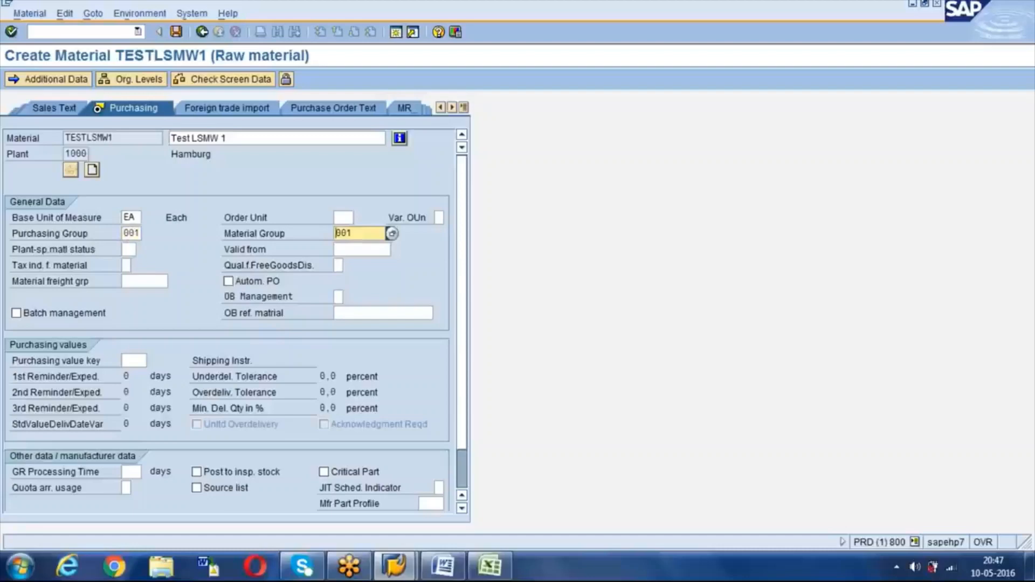
key("Tab")
key("Tab")
key("Tab")
key("Tab")
key("Tab")
key("Tab")
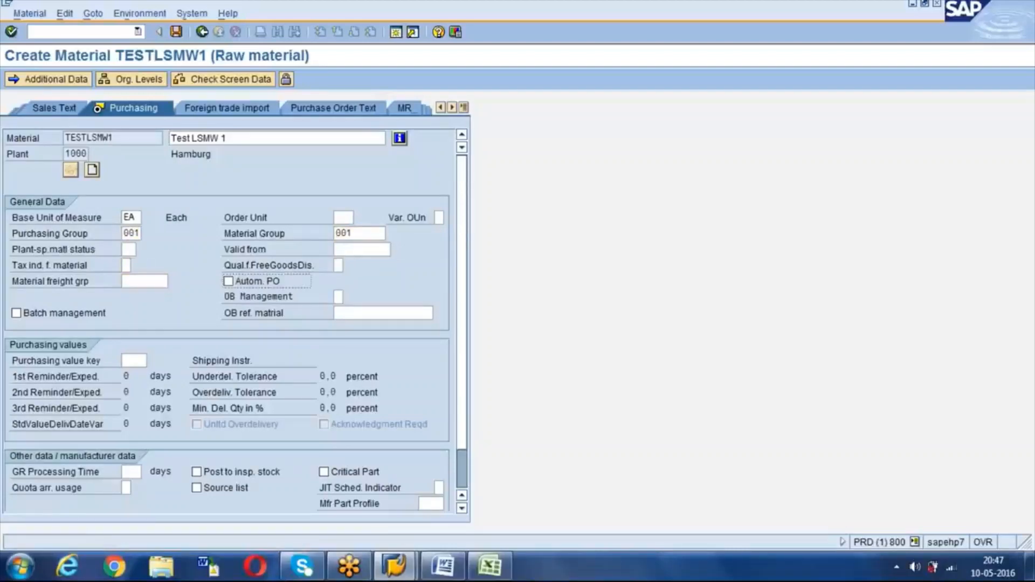
key("space")
key("Tab")
key("Tab")
key("Tab")
key("Tab")
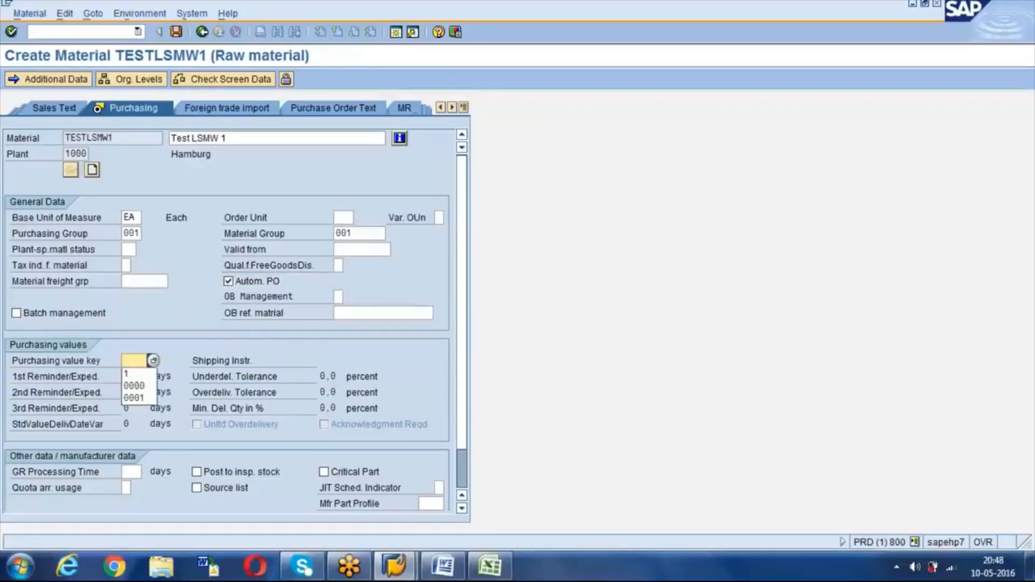
key("Down")
key("Tab")
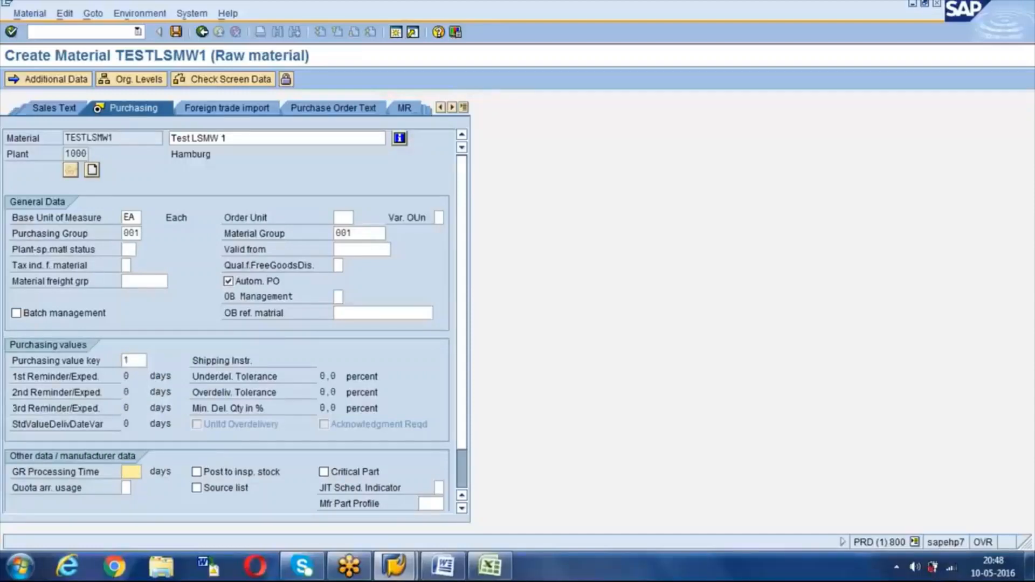
type("10")
left_click(463, 107)
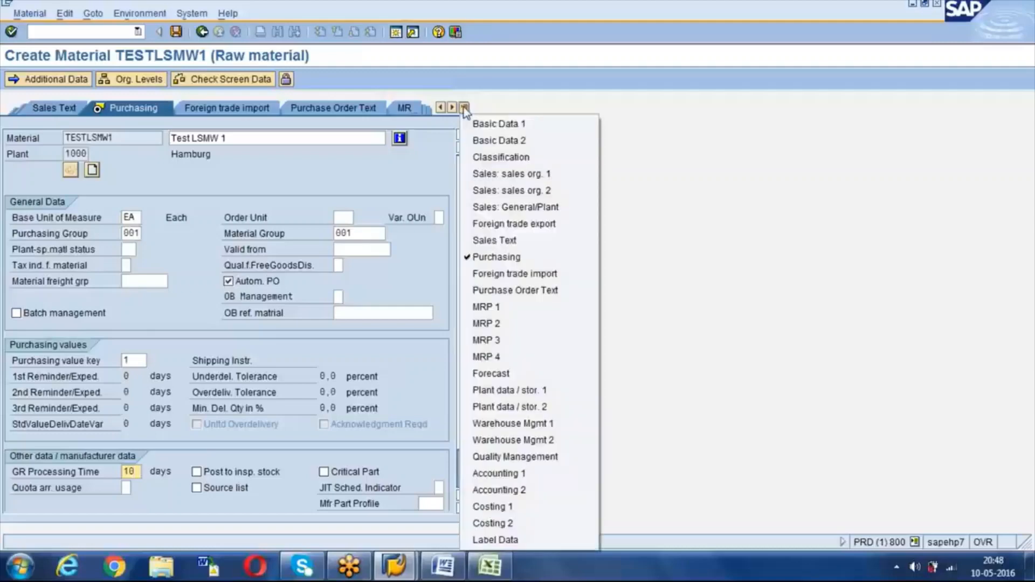
Step: Open the Plant data / stor. 1 view for storage location 0001 (Materiallager), past the value-key warning
left_click(504, 391)
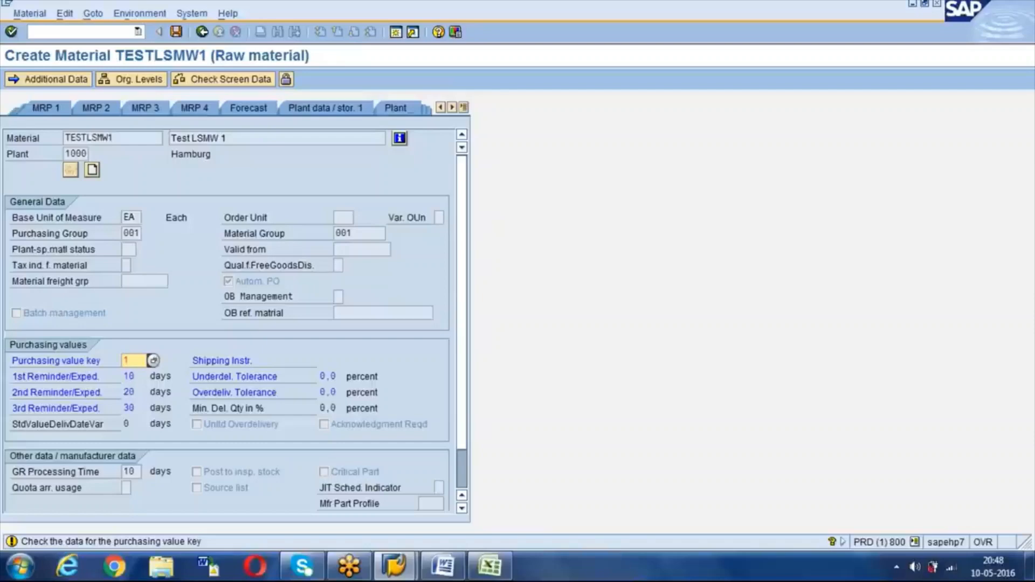
key("Return")
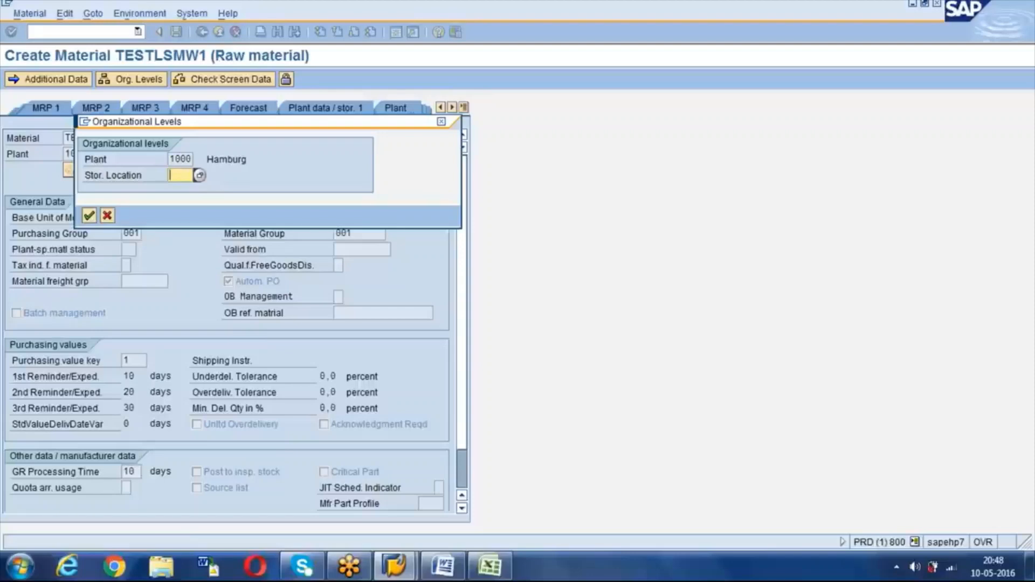
type("0")
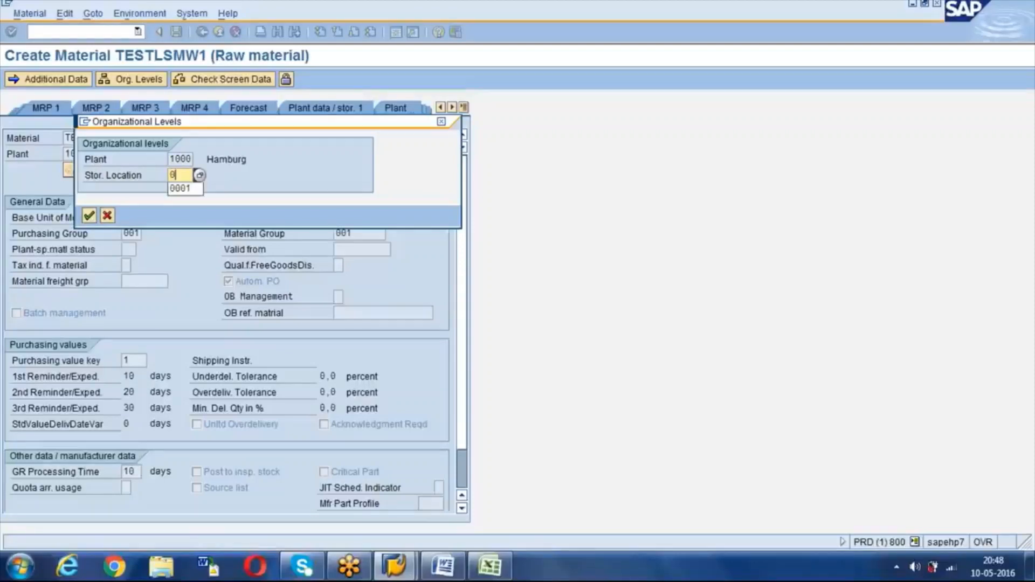
type("001")
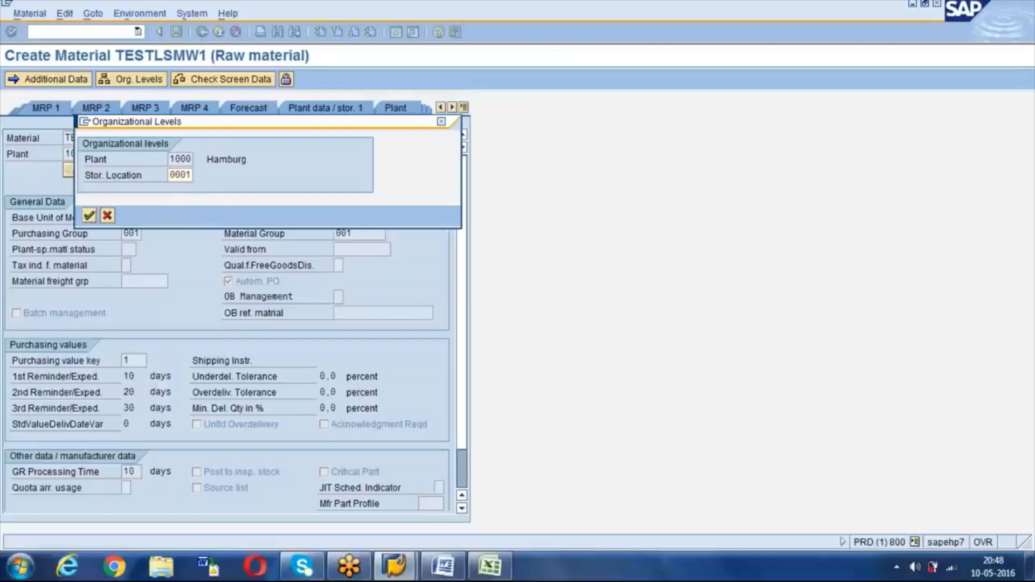
key("Return")
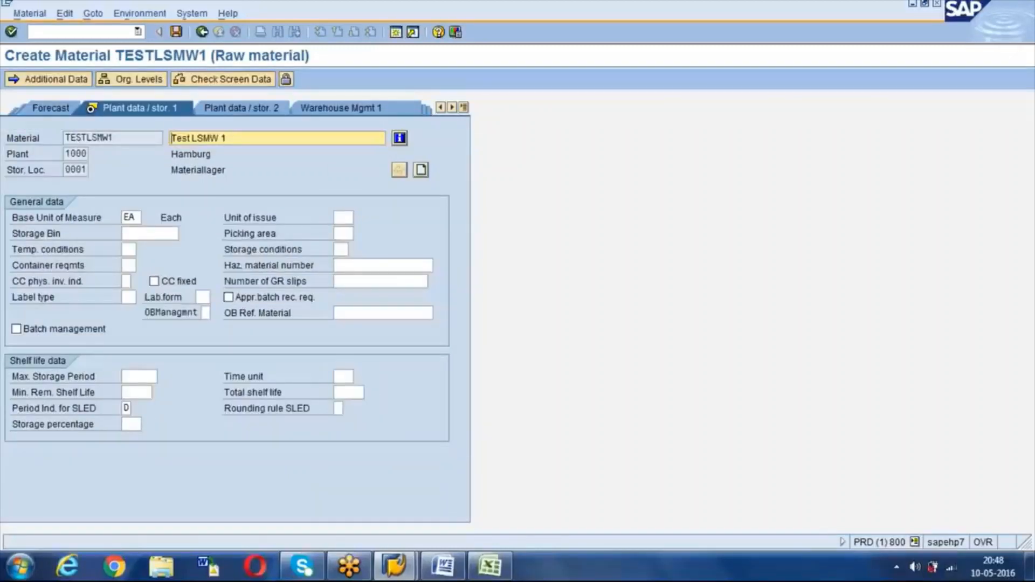
key("Return")
left_click(342, 216)
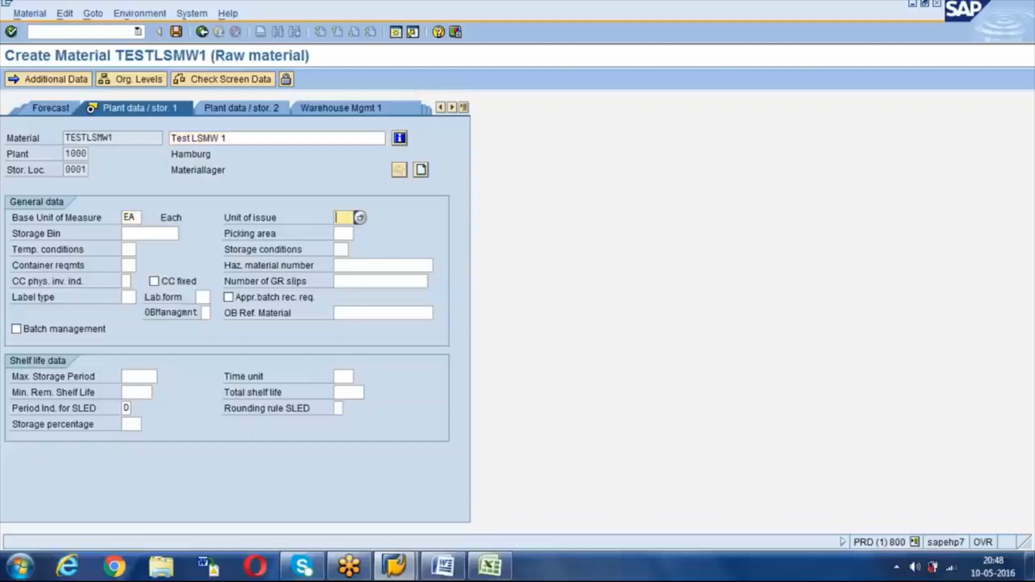
key("Tab")
key("Tab")
key("Tab")
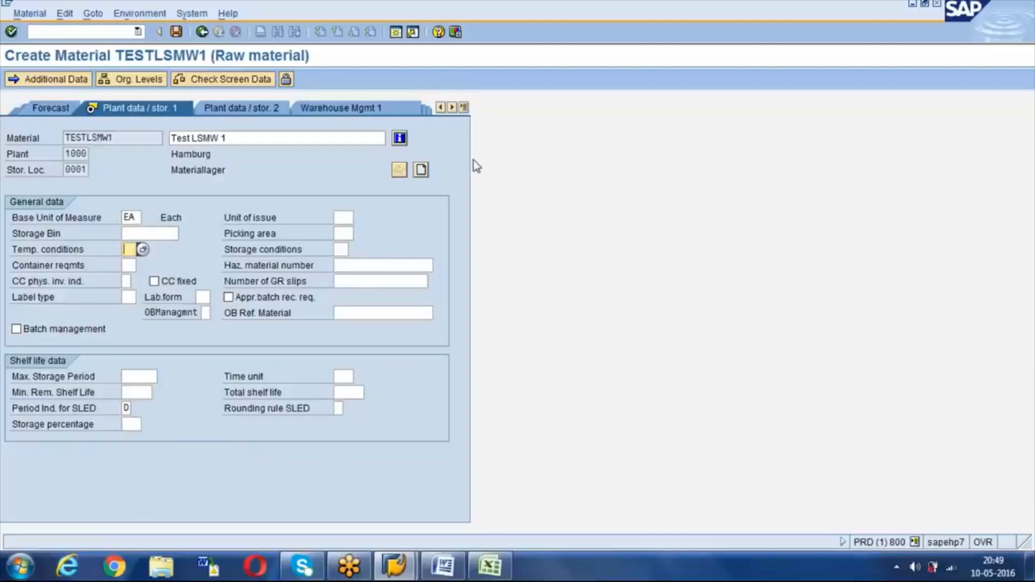
left_click(464, 107)
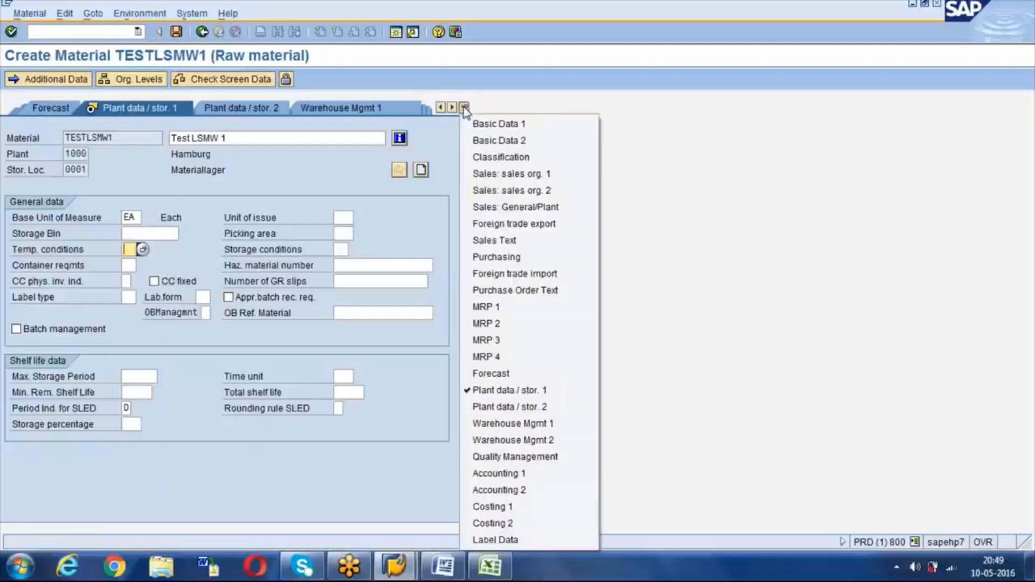
Step: Pass the Plant data / stor. 2 view and go on to Accounting 1
left_click(482, 408)
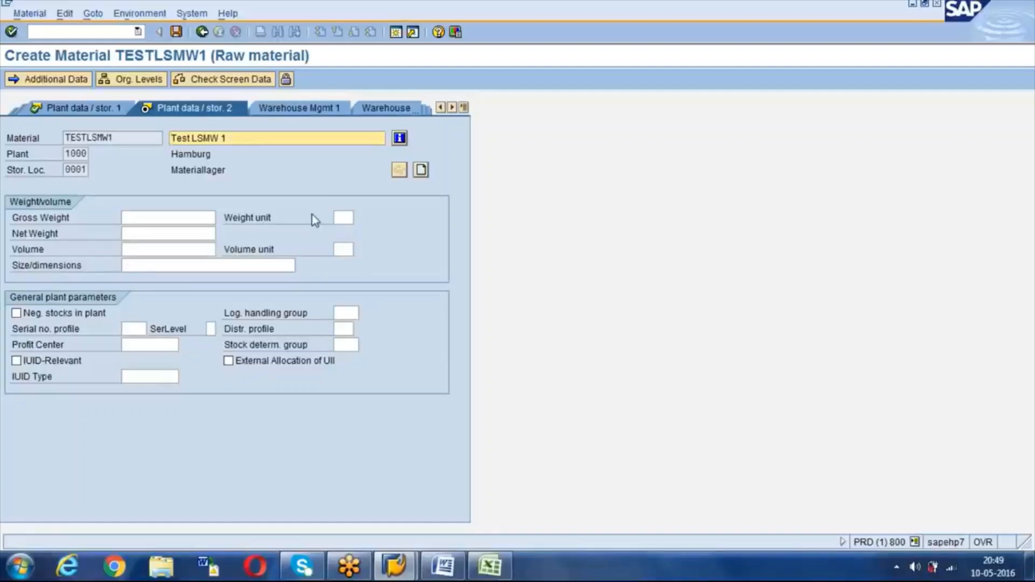
left_click(464, 107)
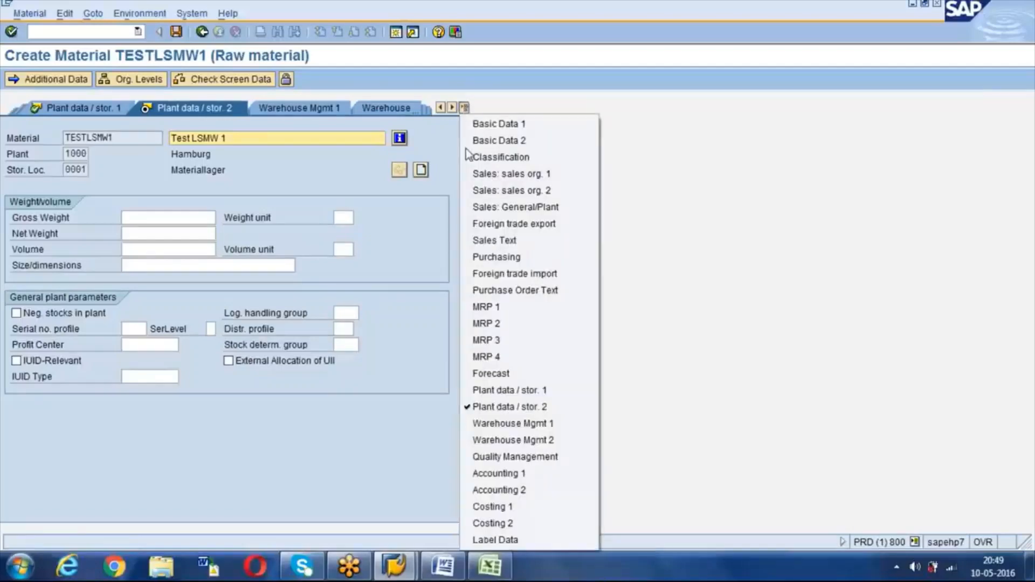
left_click(495, 475)
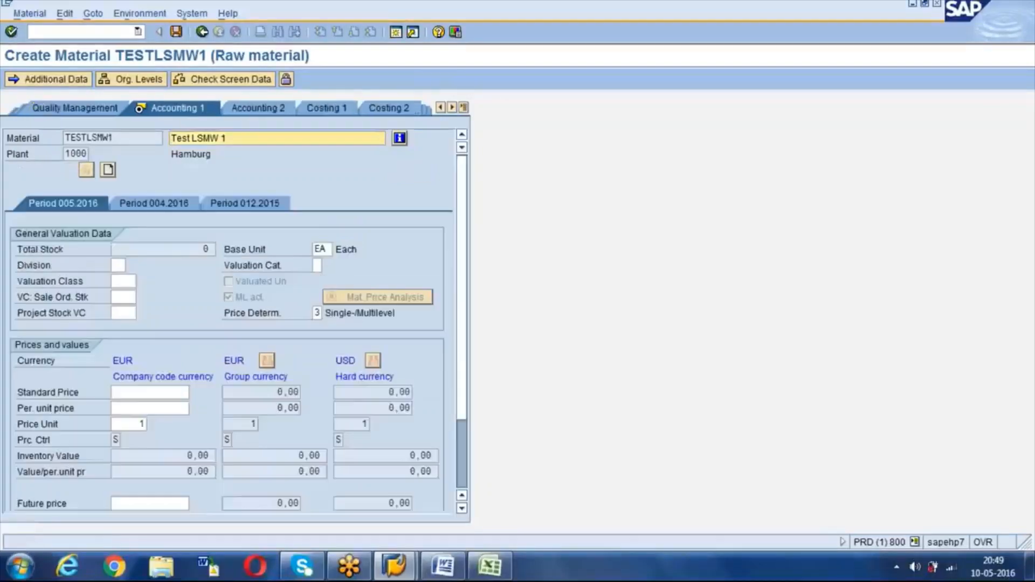
Step: Set valuation class 3000 and standard price 300, then finish the last data screen
key("Tab")
key("Tab")
key("Tab")
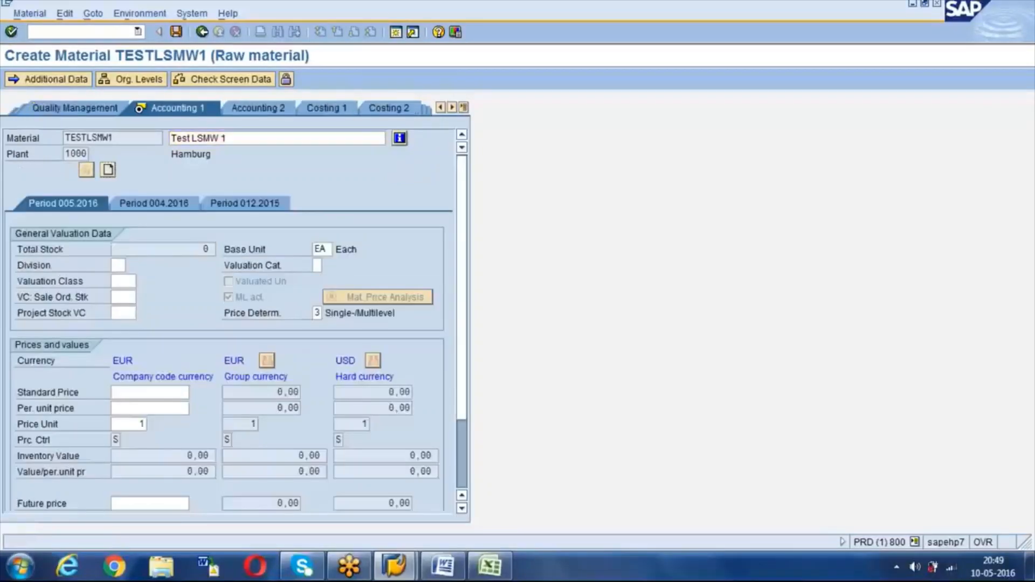
key("Tab")
key("Tab")
key("Tab")
key("Tab")
key("BackSpace")
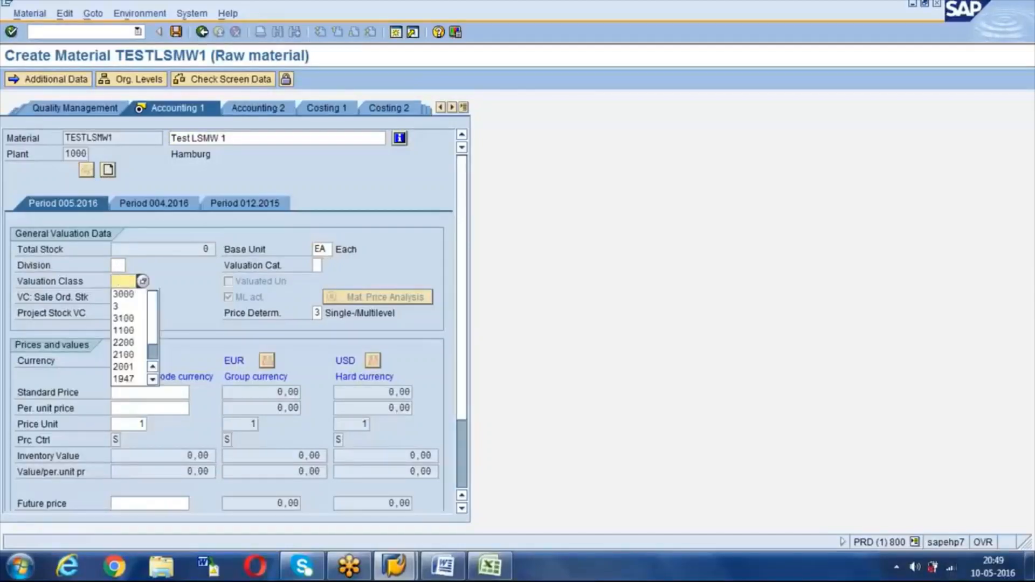
key("Tab")
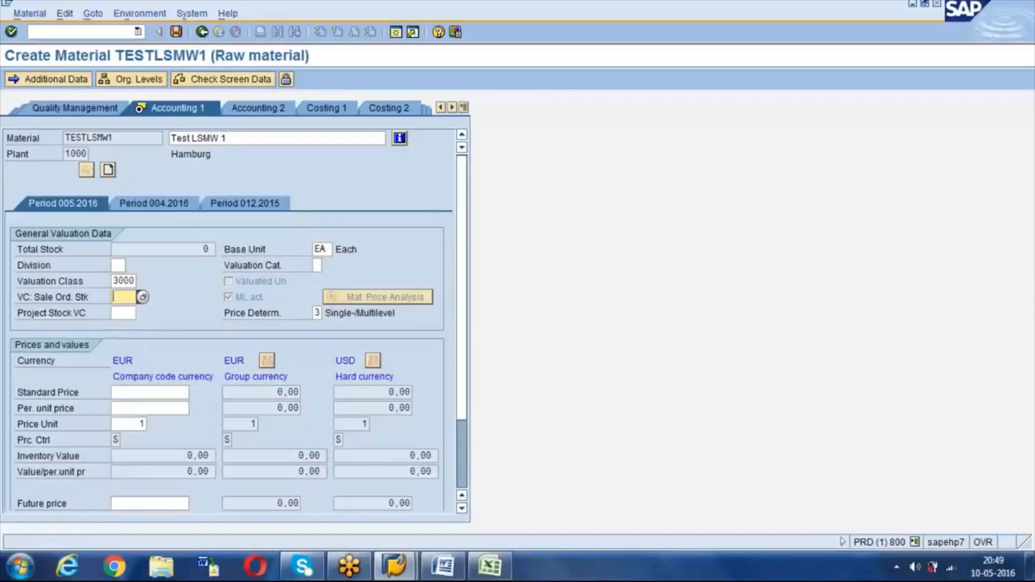
key("Tab")
key("Tab")
key("Tab")
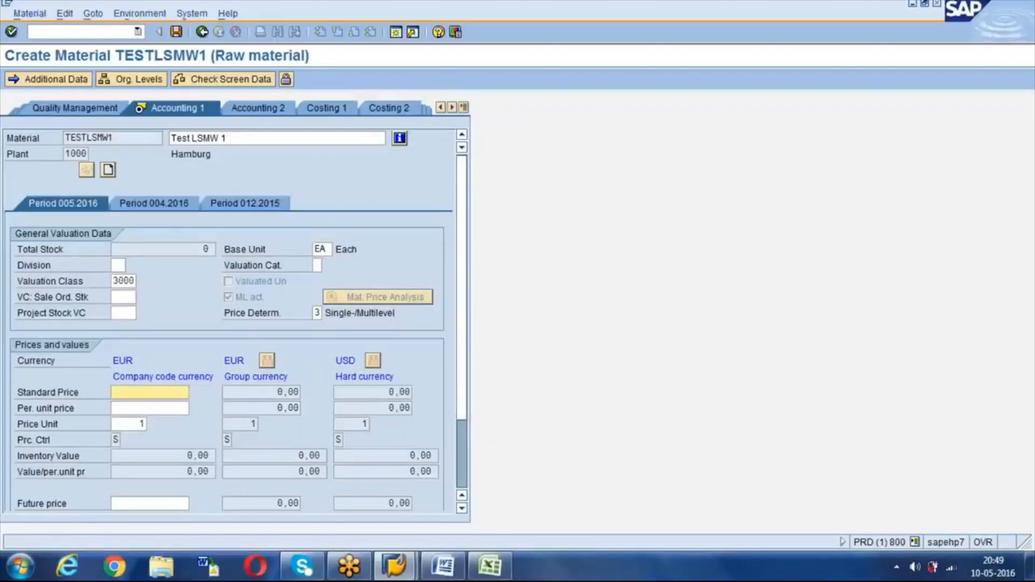
type("300")
key("Return")
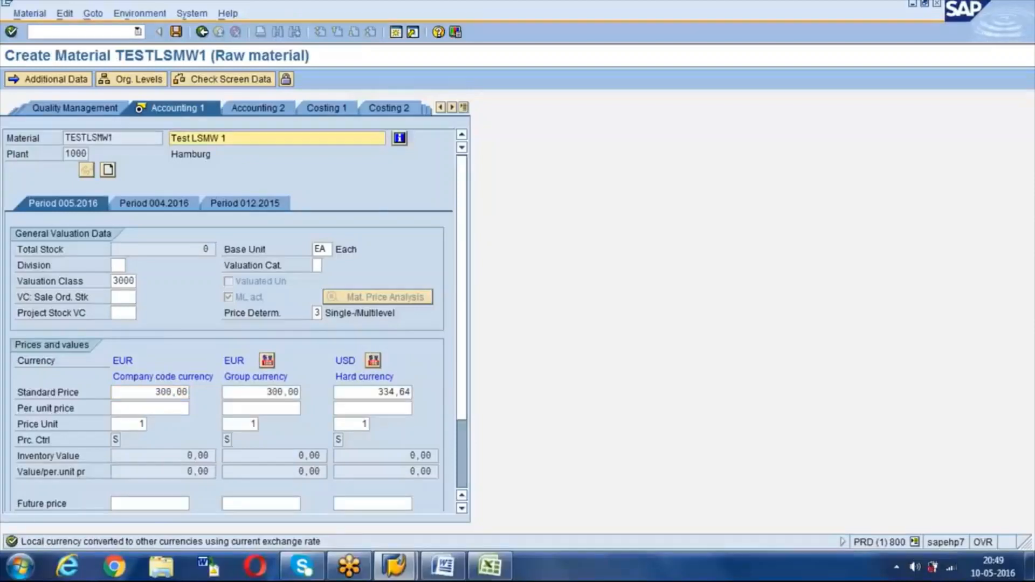
key("Return")
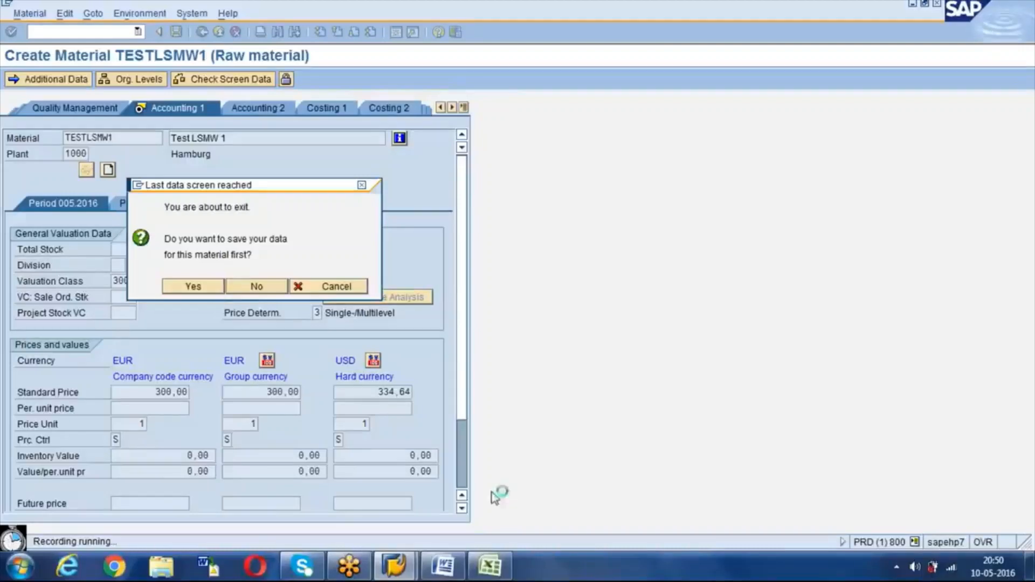
Step: Save the material on exit and fill default names for all recorded fields
key("Return")
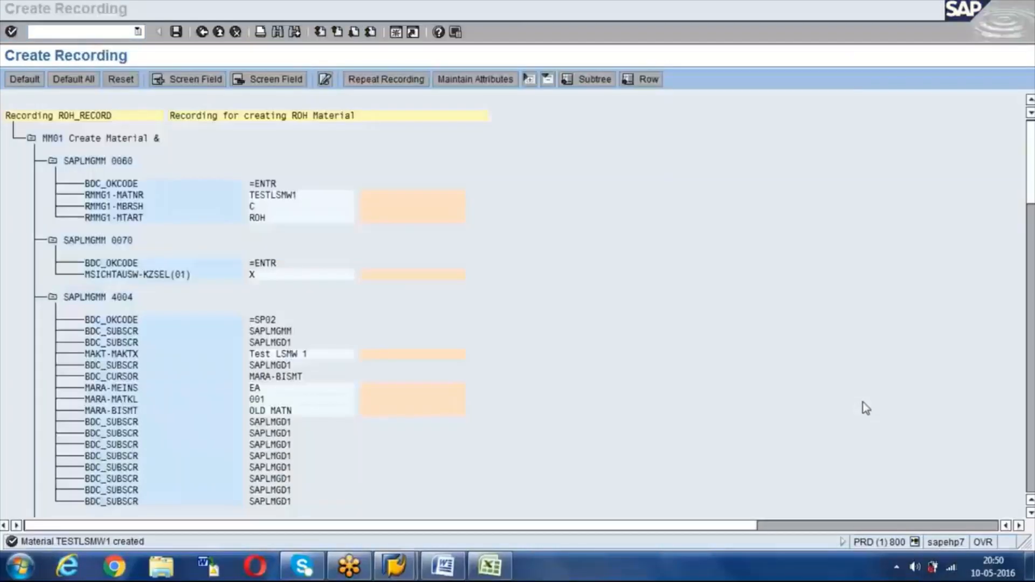
left_click(555, 157)
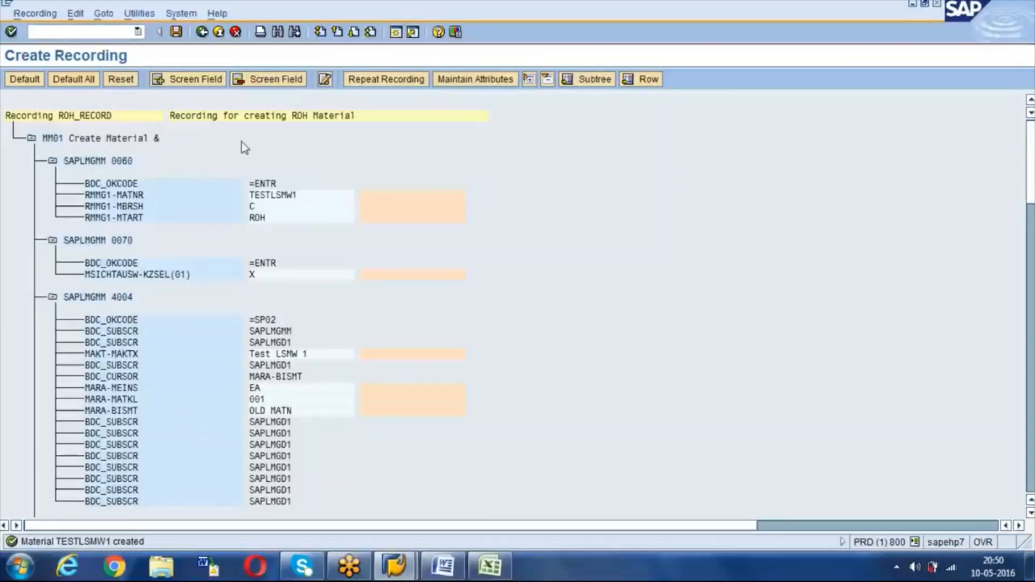
left_click(78, 84)
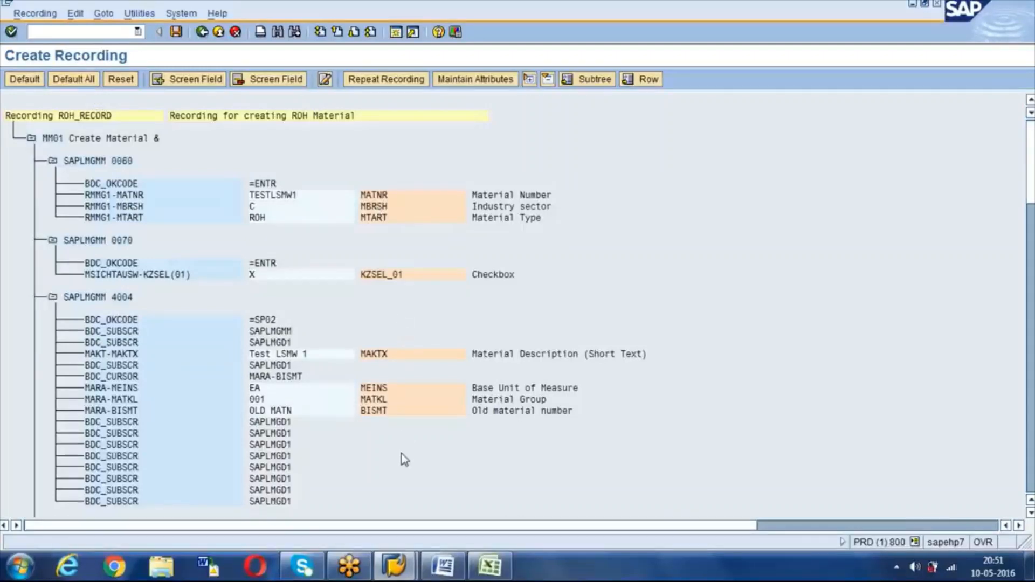
Step: Review and save the ROH_RECORD recording, then go back to the recordings overview
scroll(405, 460, "down", 15)
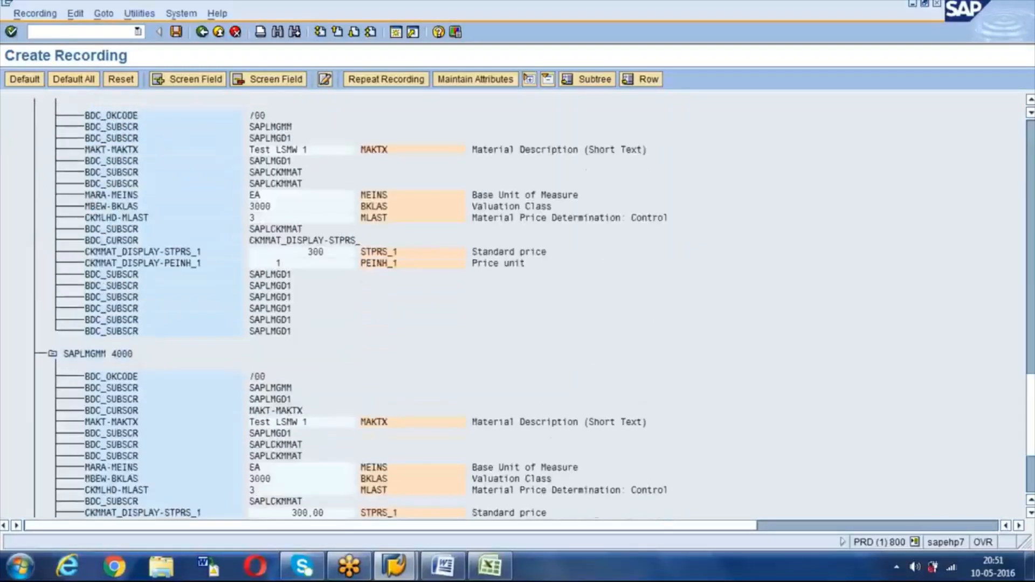
scroll(405, 460, "up", 10)
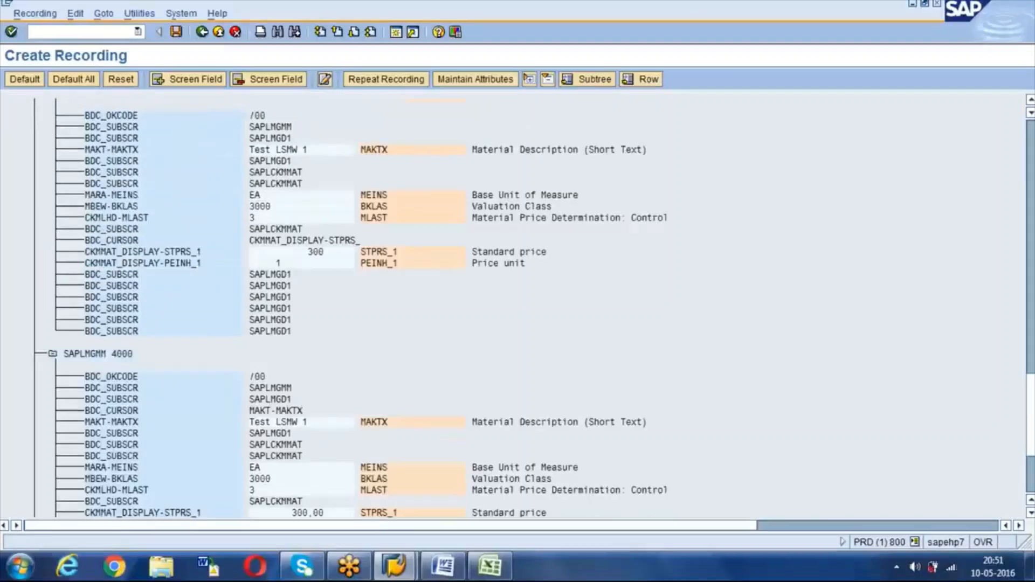
scroll(405, 459, "up", 10)
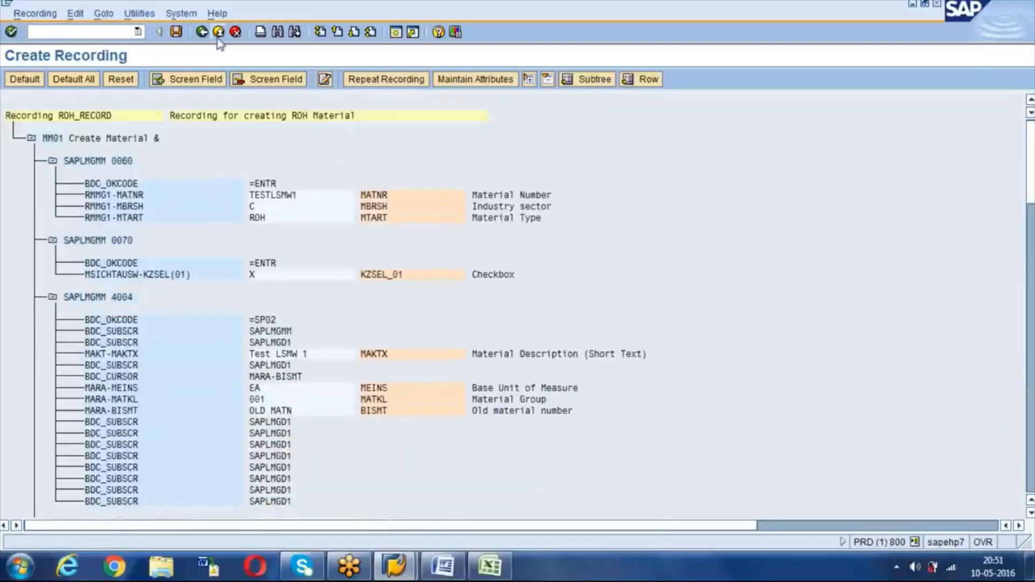
left_click(176, 32)
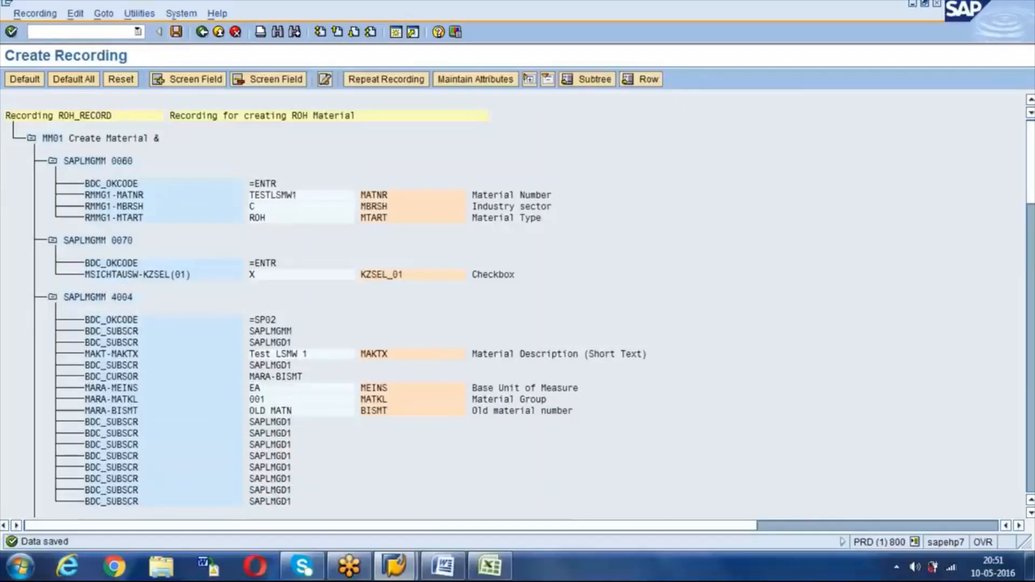
left_click(202, 31)
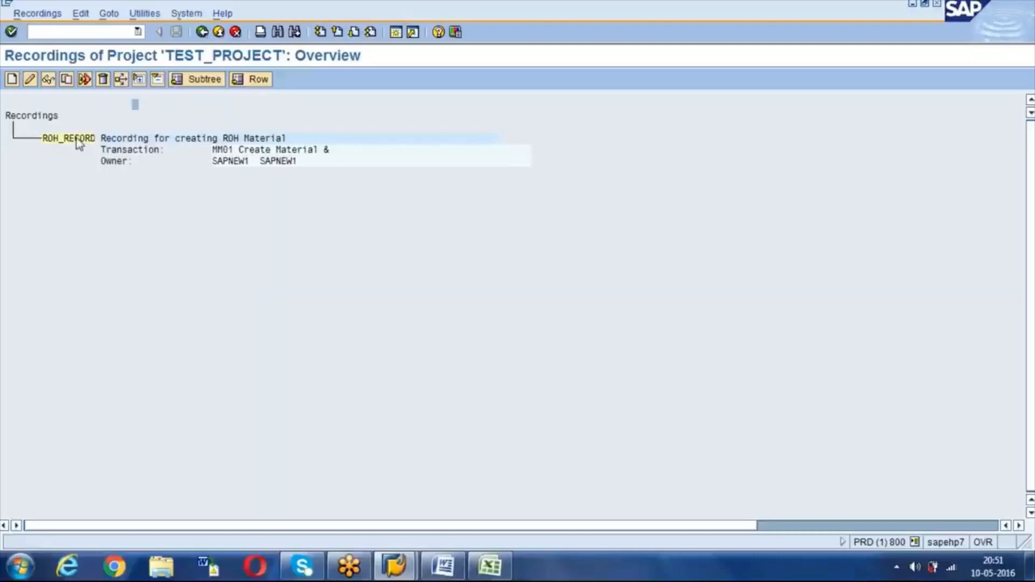
Step: Assign ROH_RECORD as the ROH CREATION object's recording, save, and return to its process steps
left_click(54, 139)
left_click(202, 31)
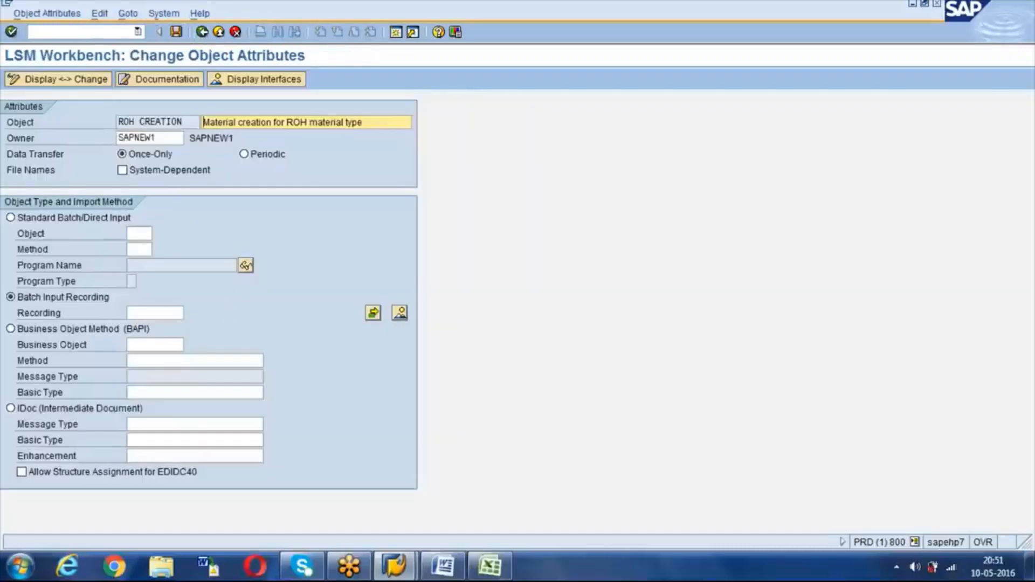
left_click(146, 312)
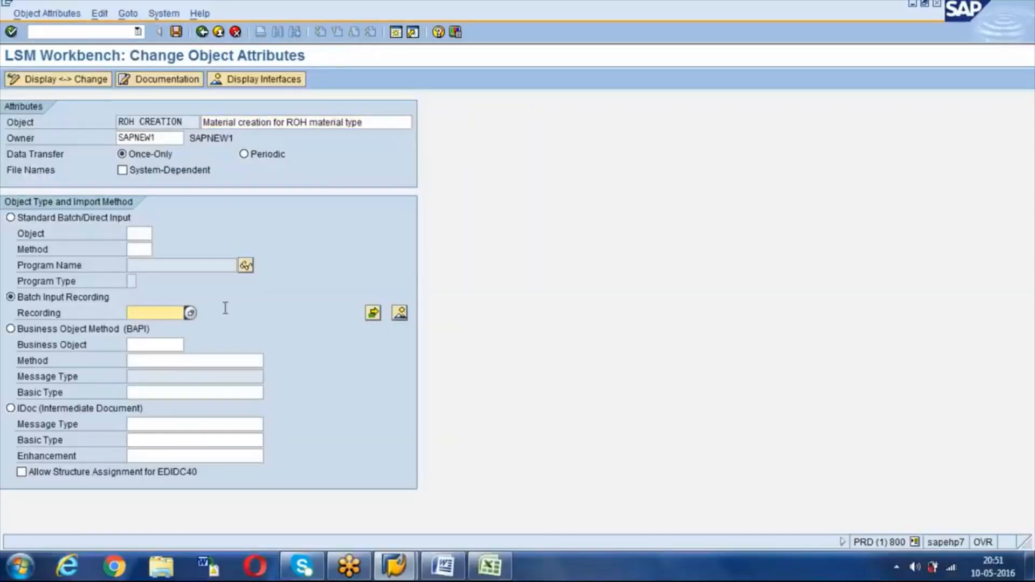
left_click(191, 313)
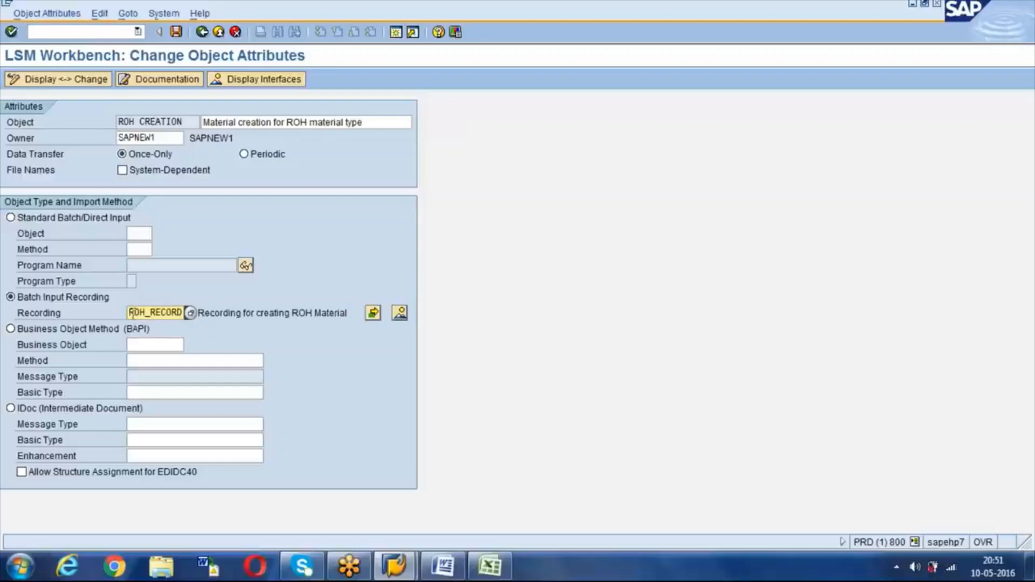
left_click_drag(131, 313, 186, 312)
left_click(185, 313)
left_click_drag(129, 314, 188, 305)
left_click(184, 312)
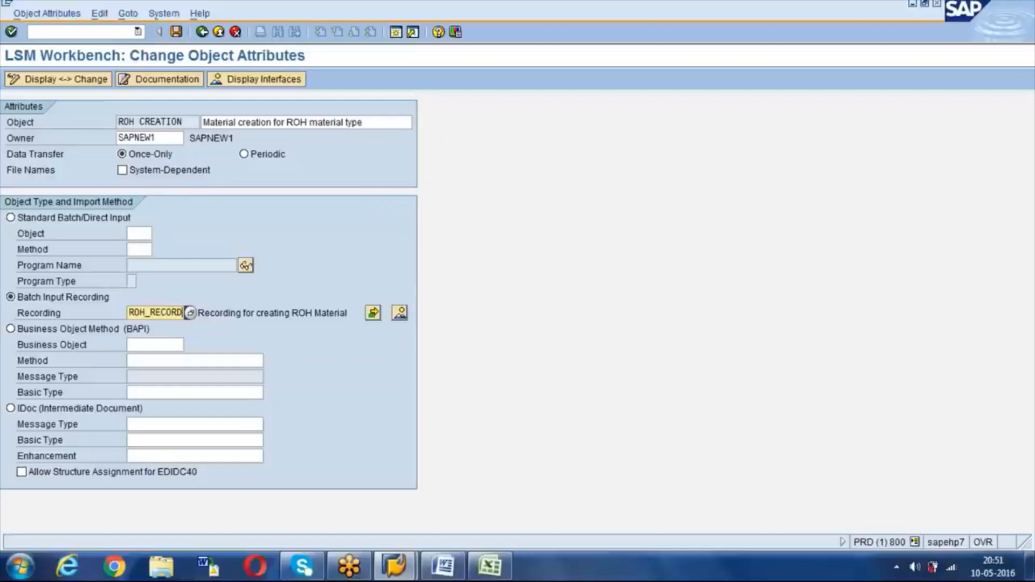
left_click(176, 31)
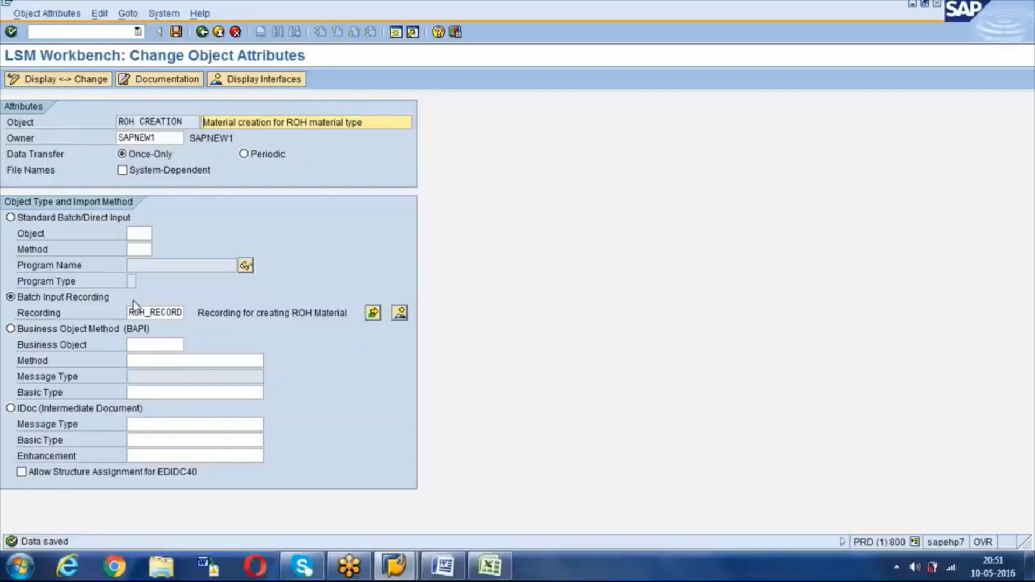
left_click(173, 313)
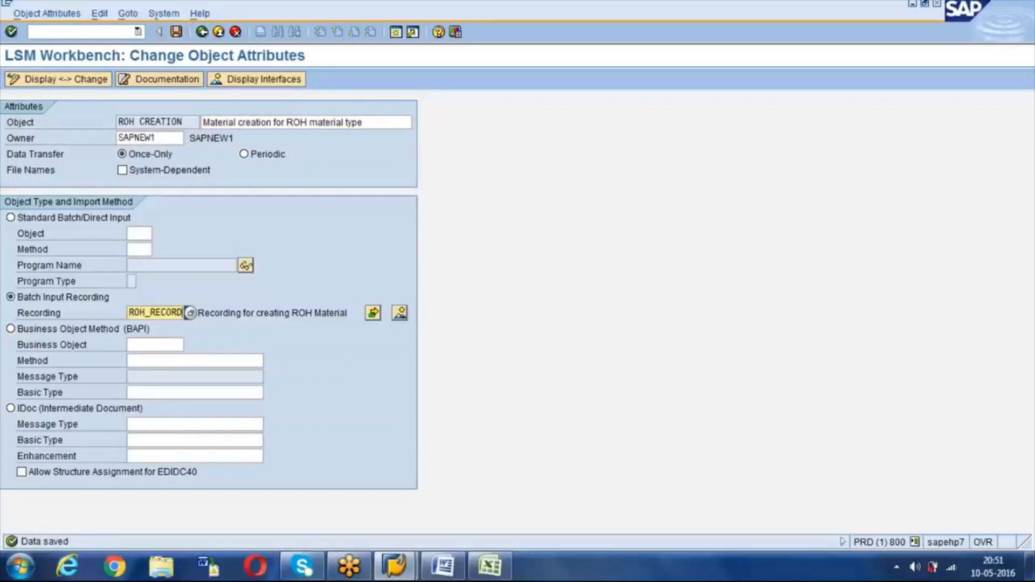
left_click(202, 32)
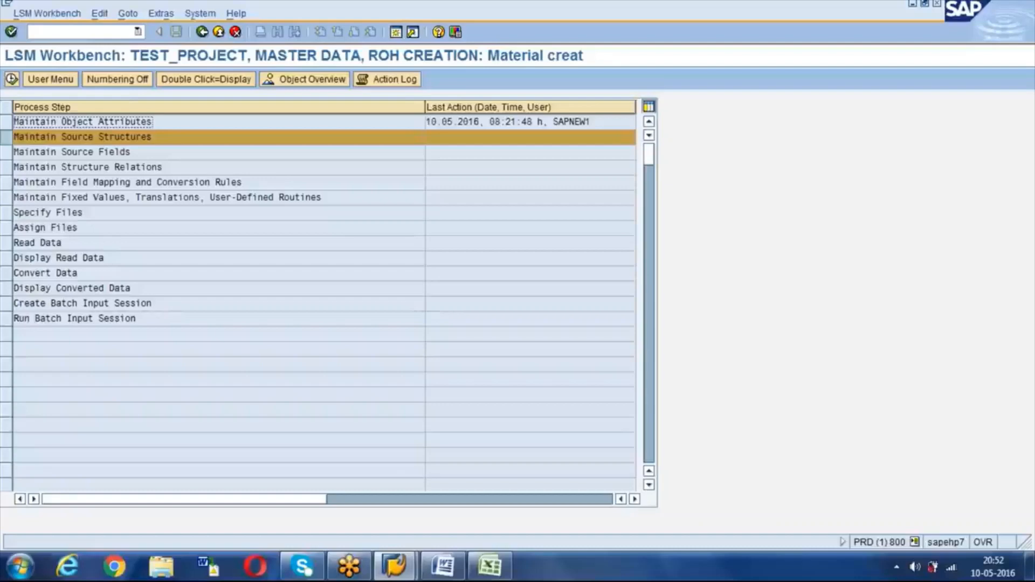
Step: Show the object overview as a table and copy target fields MATNR–PEINH_3 through Target Length
left_click(290, 82)
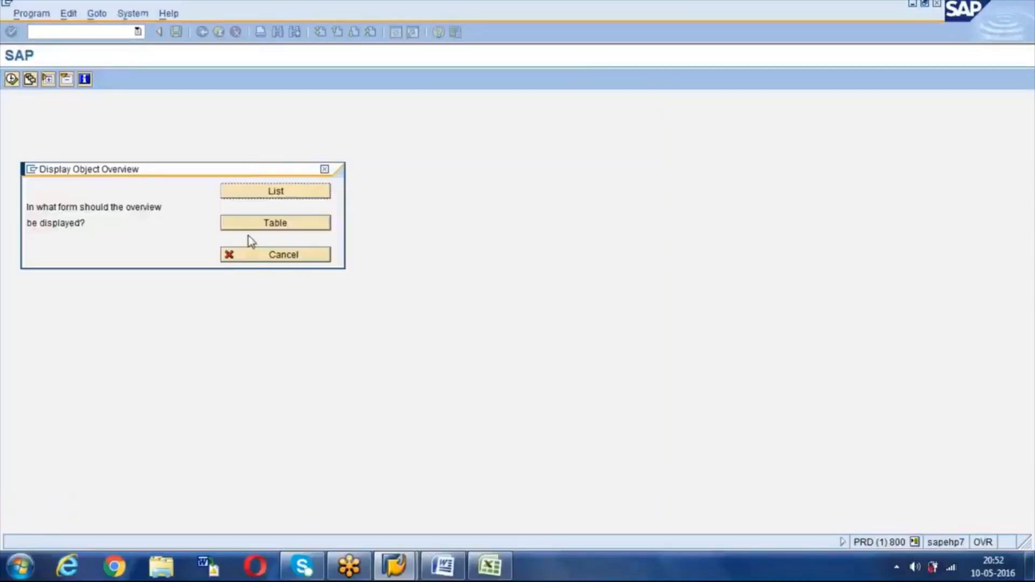
left_click(280, 229)
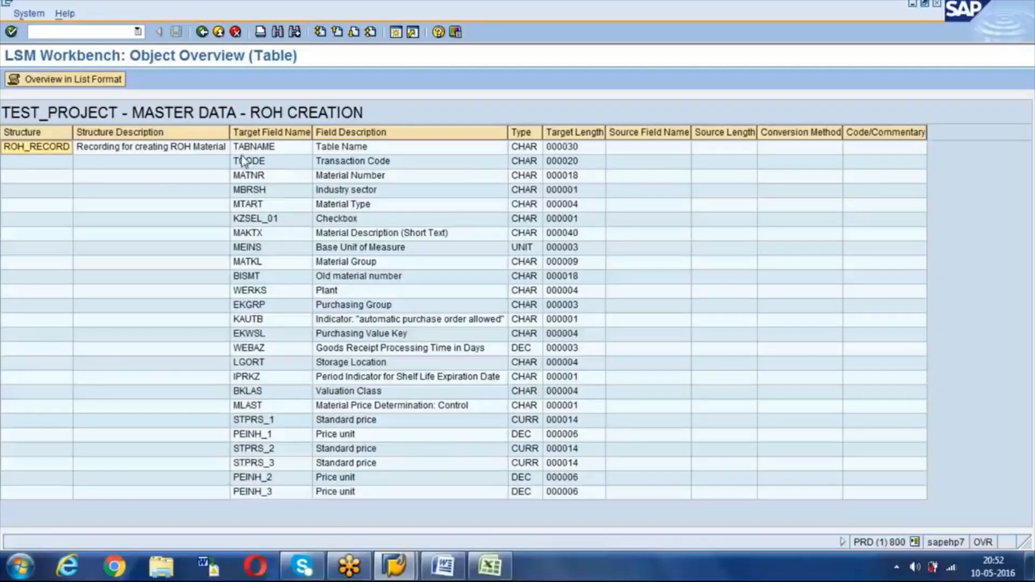
left_click_drag(242, 176, 245, 190)
left_click_drag(416, 283, 575, 496)
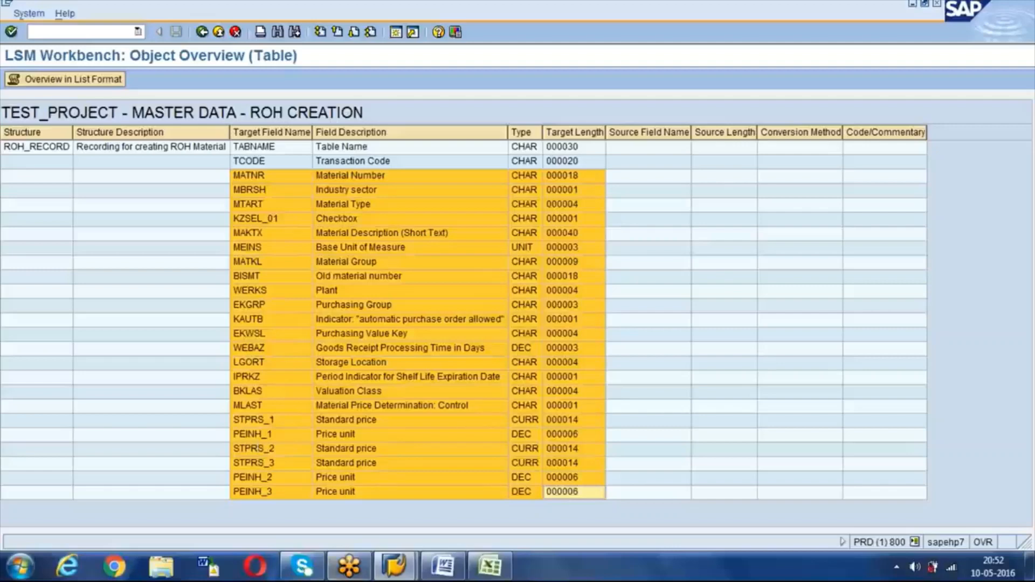
left_click(485, 569)
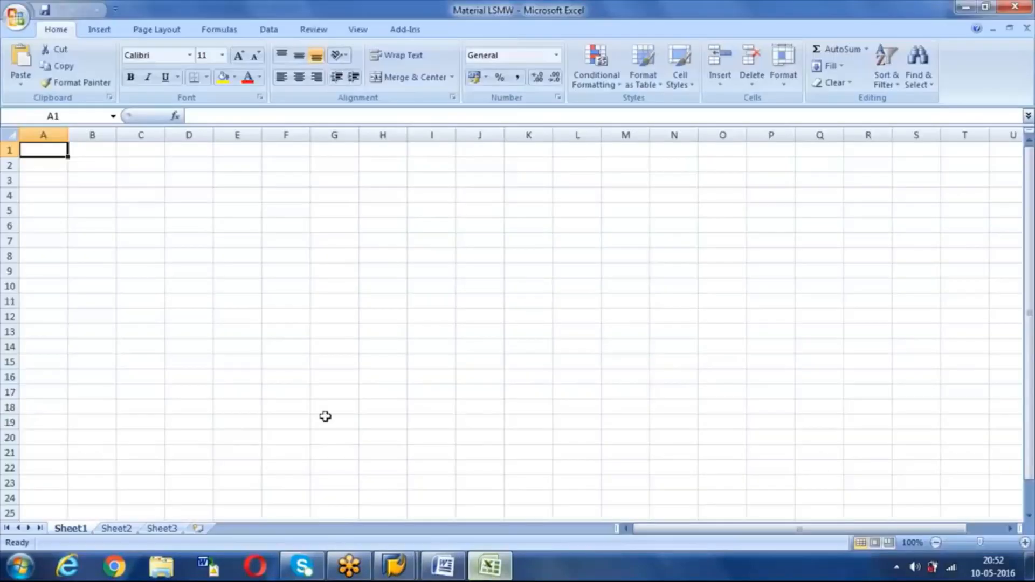
Step: Paste the copied field list into the first sheet and autofit all columns
key("ctrl+v")
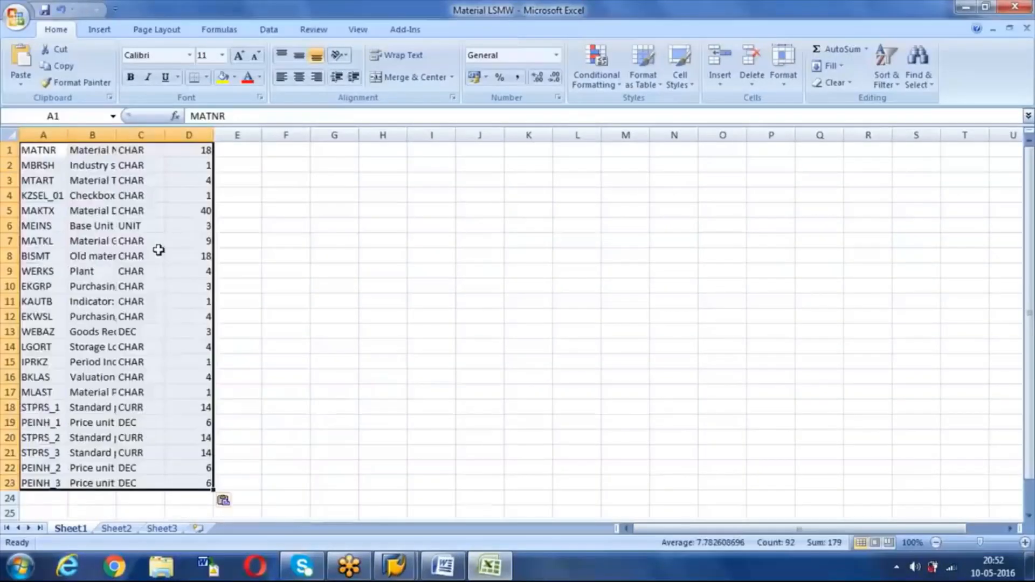
double_click(68, 134)
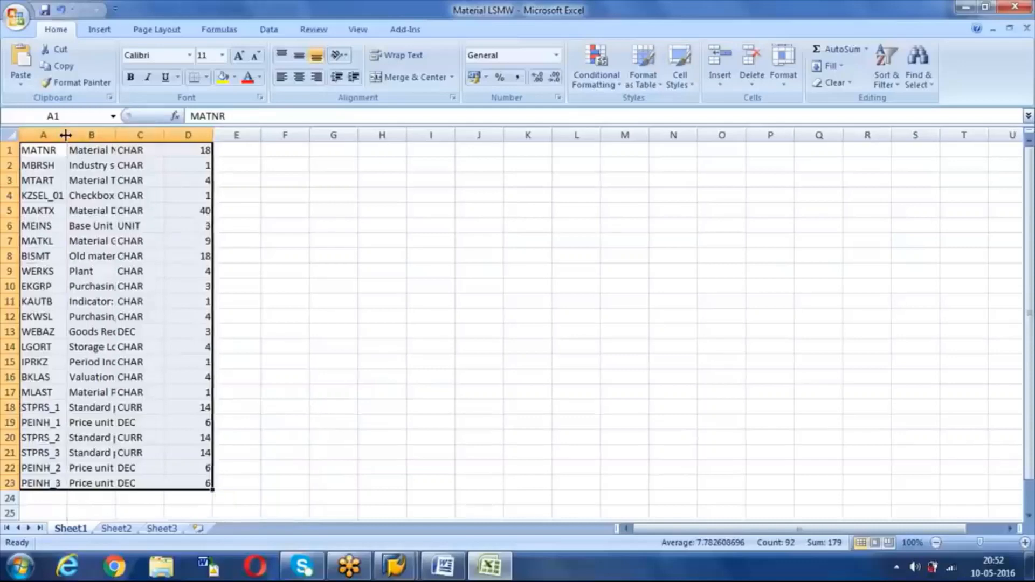
key("ctrl+a")
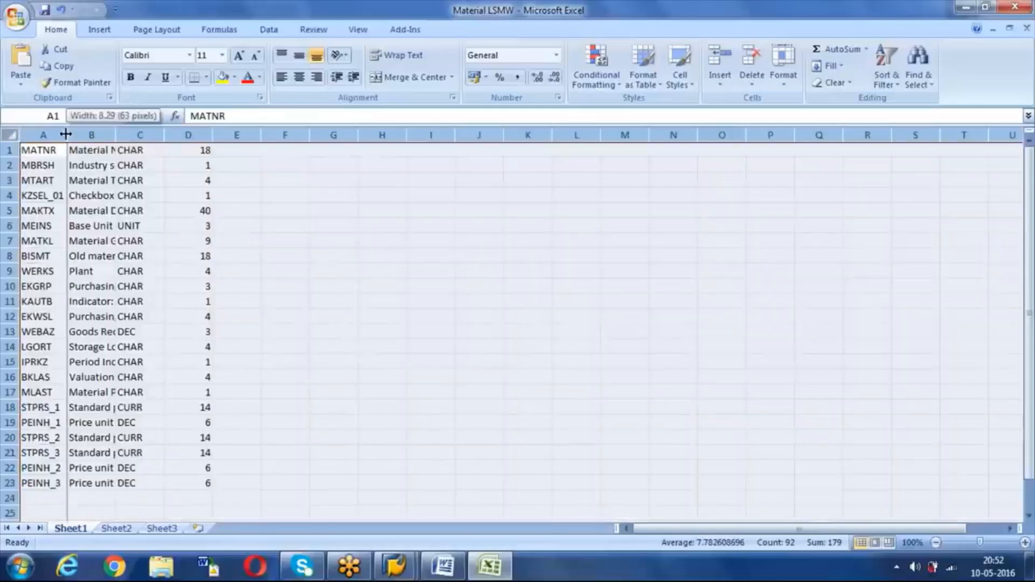
double_click(67, 134)
left_click(269, 197)
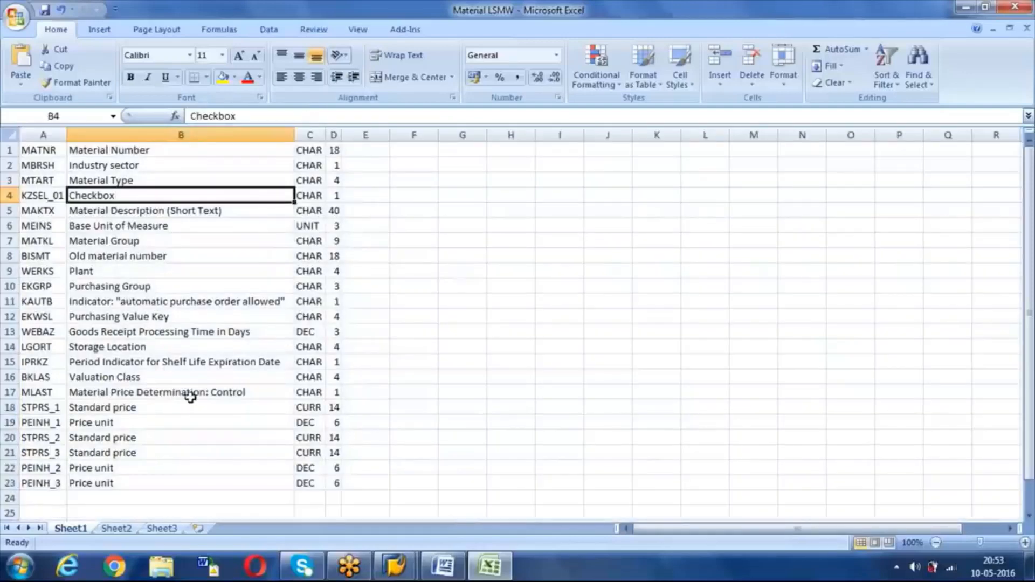
Step: Rename the first sheet to 'Recording Data'
right_click(74, 533)
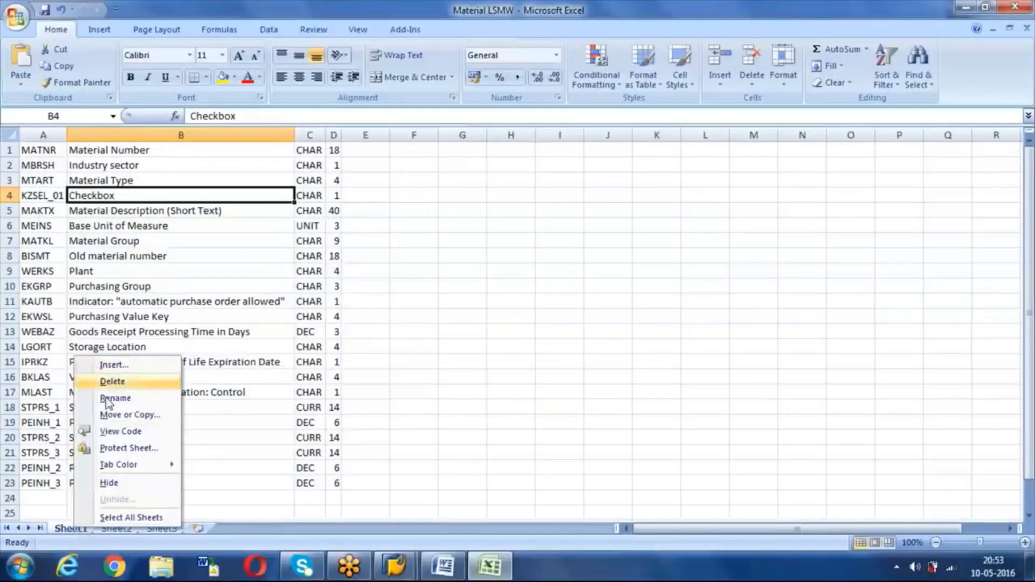
left_click(108, 400)
type("Recording F")
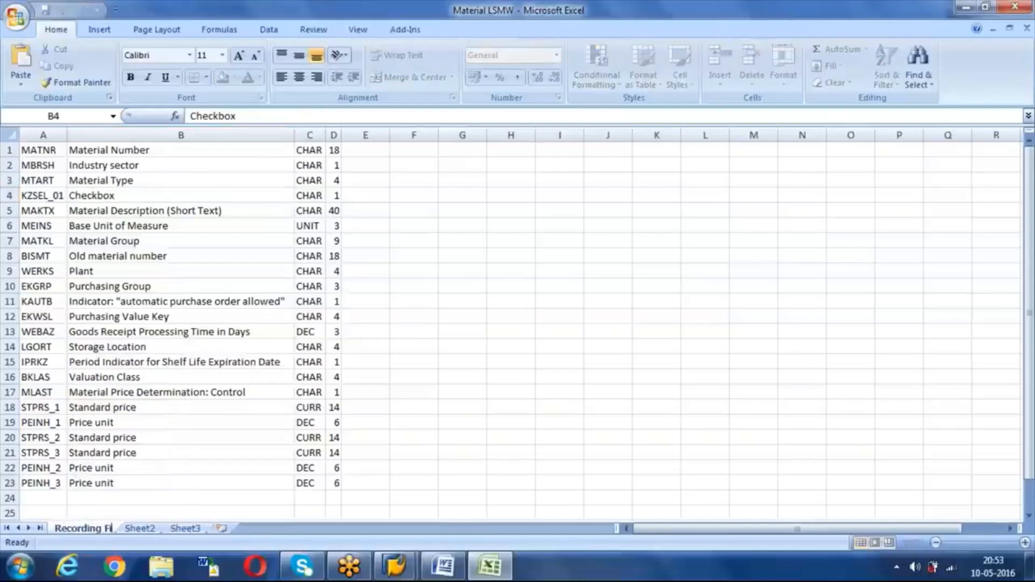
key("Return")
type("Data")
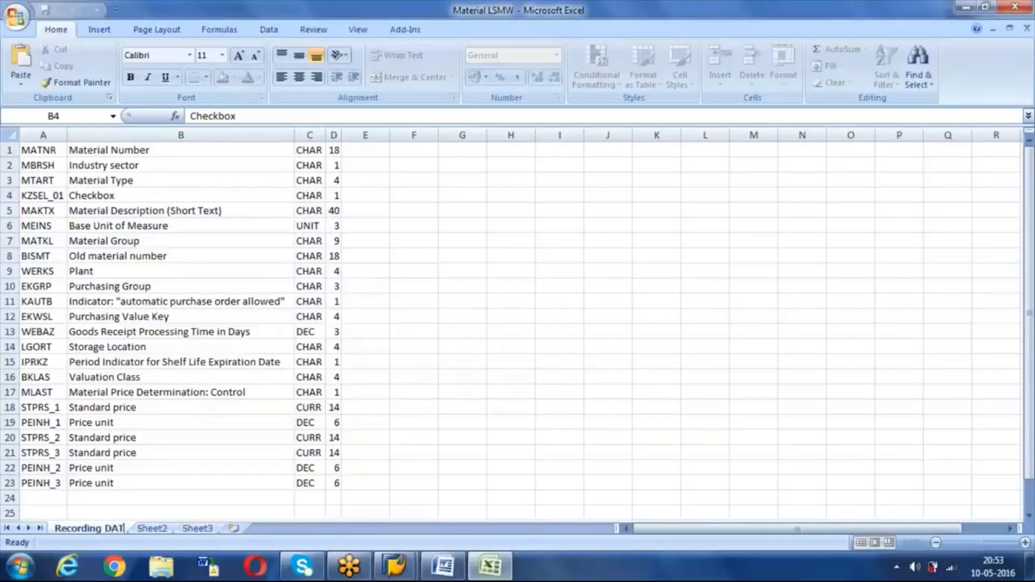
left_click(150, 529)
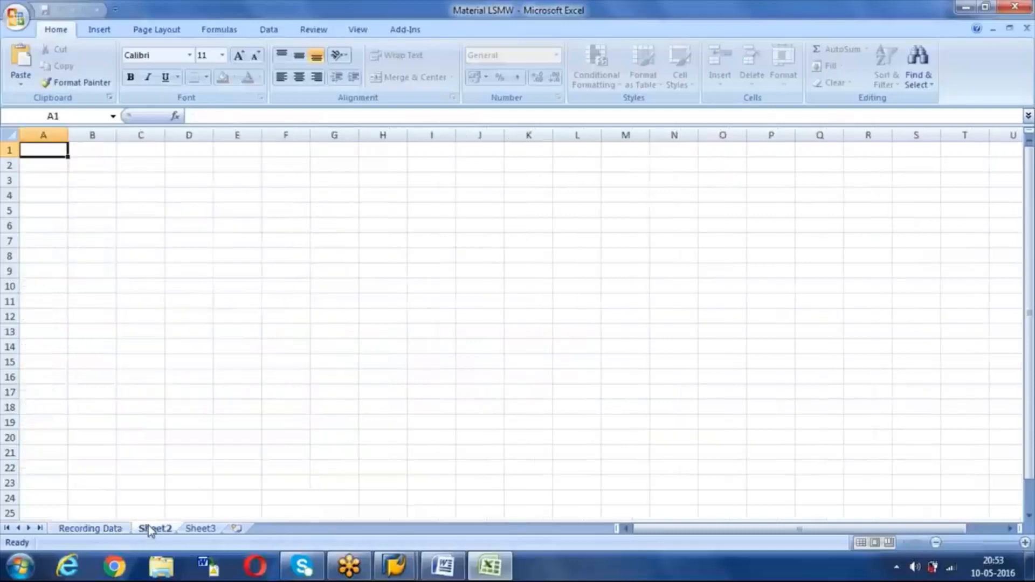
Step: Rename Sheet2 to 'Source Structure'
right_click(149, 530)
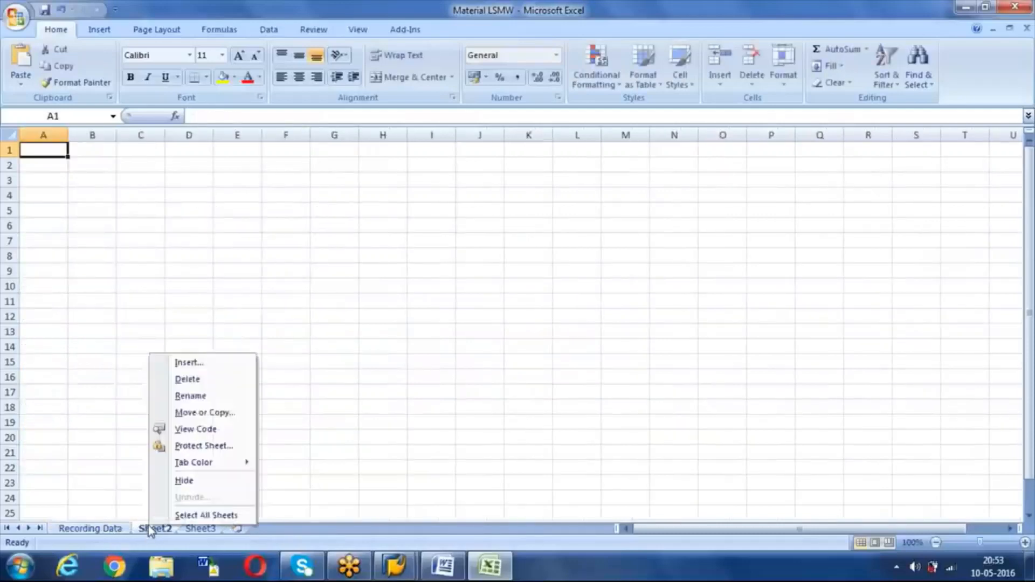
left_click(194, 396)
type("Sourc")
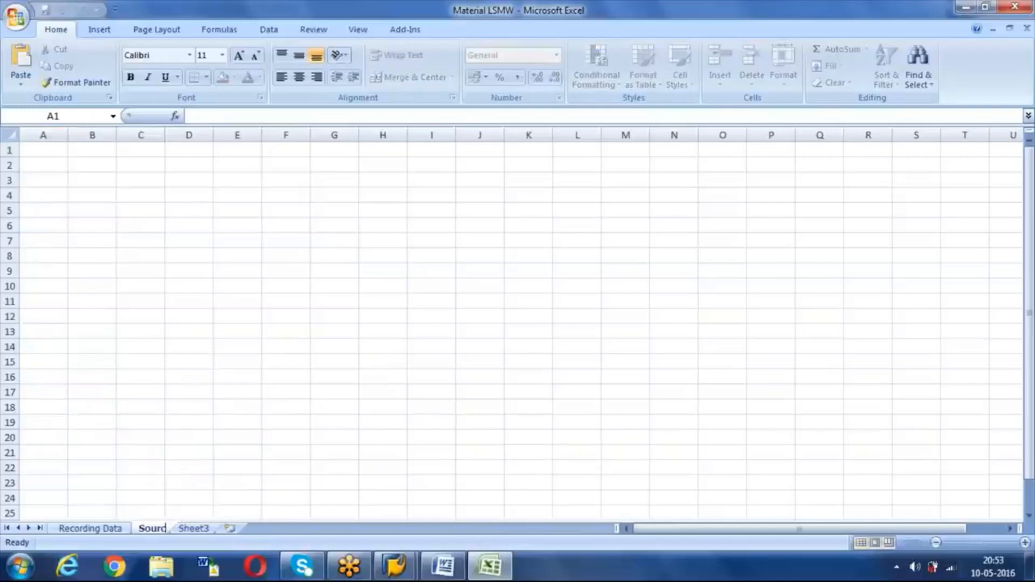
type("e Structure")
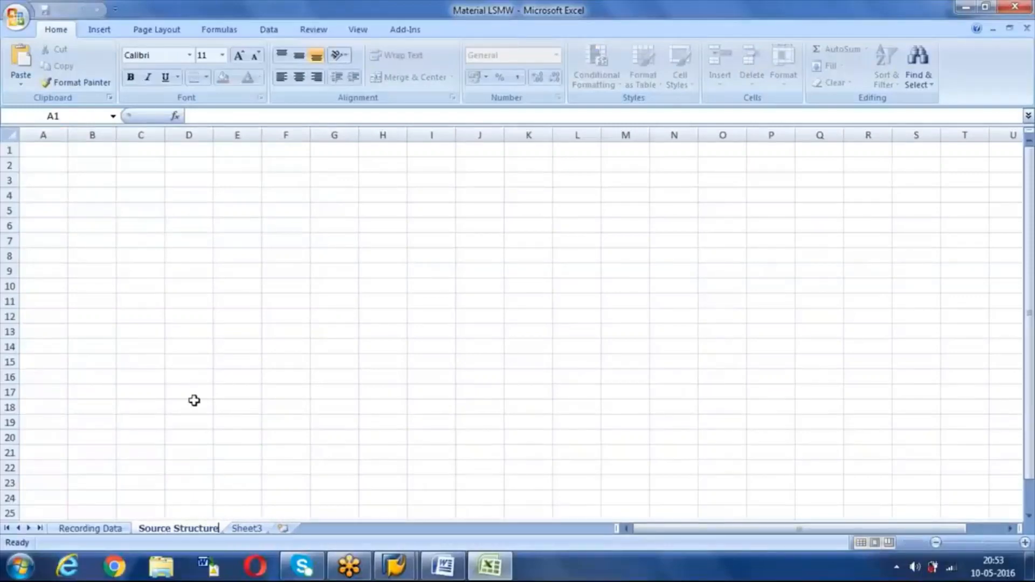
left_click(247, 530)
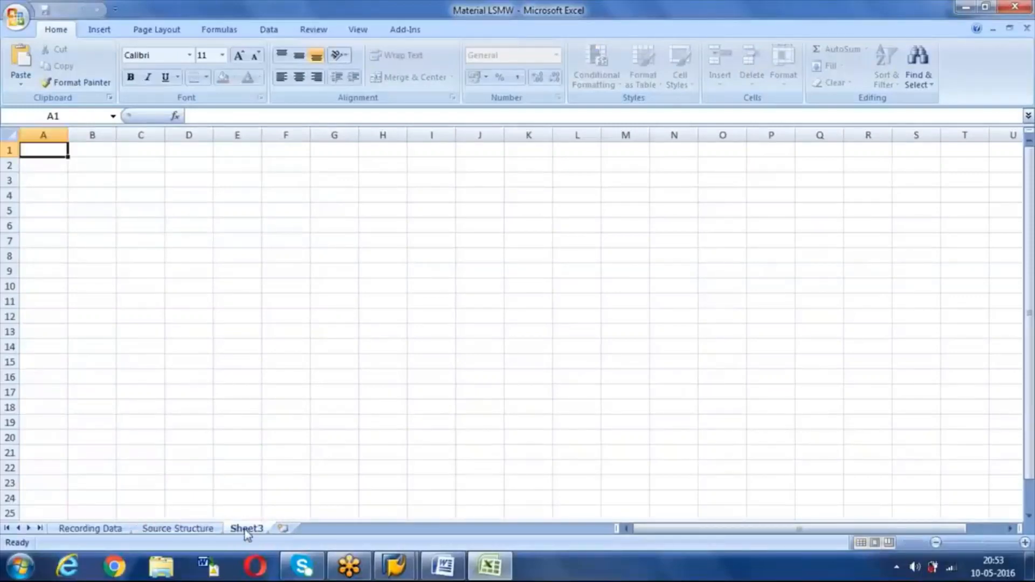
Step: Rename Sheet3 to 'Reference Data' and add a new sheet named 'Uploading'
right_click(247, 533)
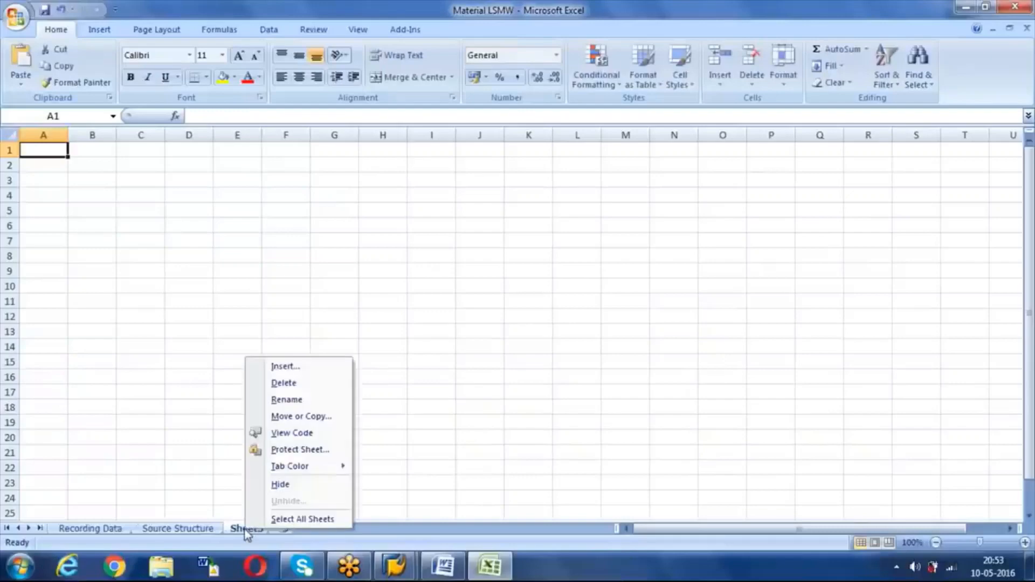
left_click(287, 400)
type("Ref")
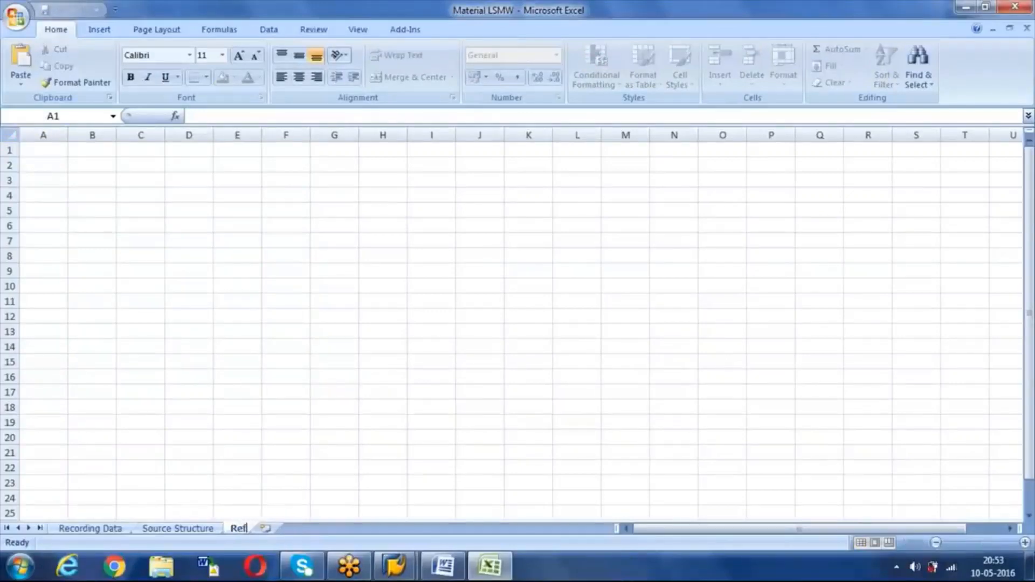
type("erende ")
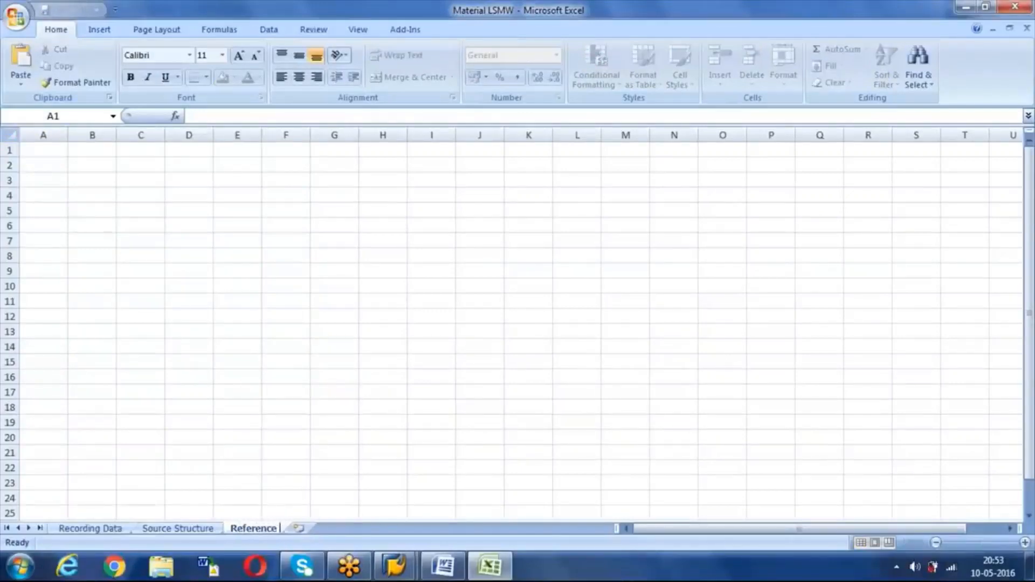
type("Data")
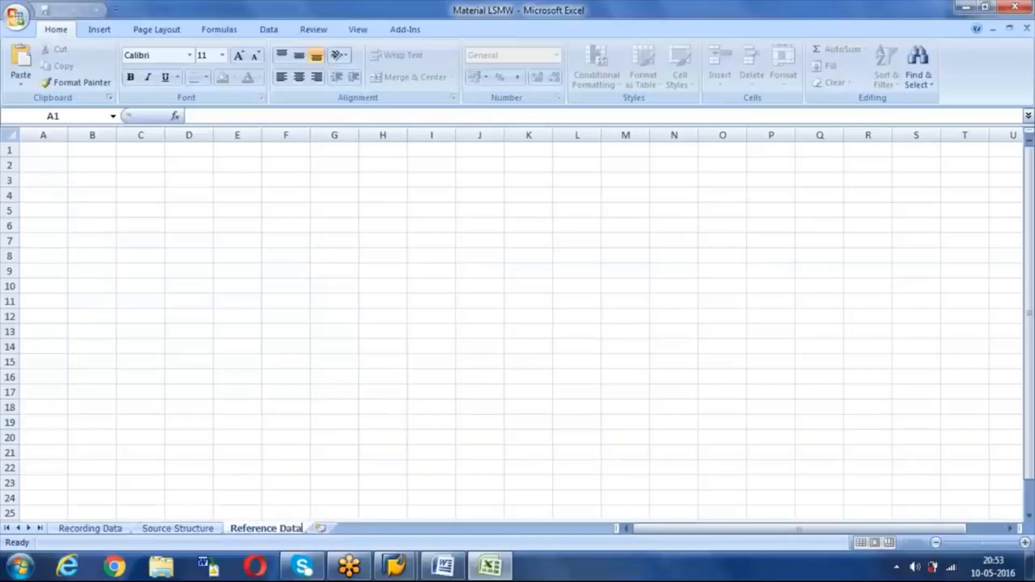
left_click(319, 531)
right_click(322, 533)
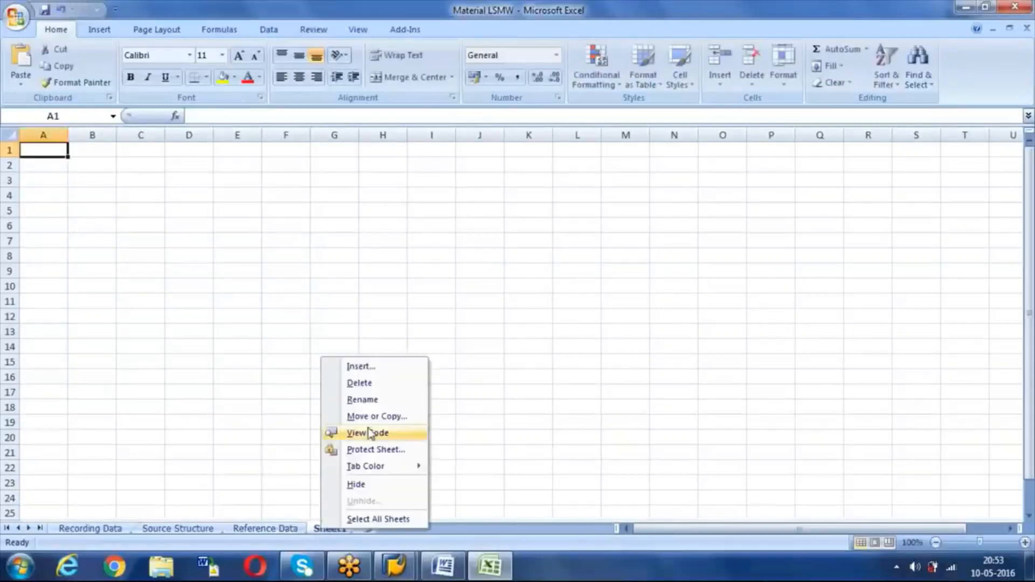
left_click(363, 400)
type("Uploading")
key("Return")
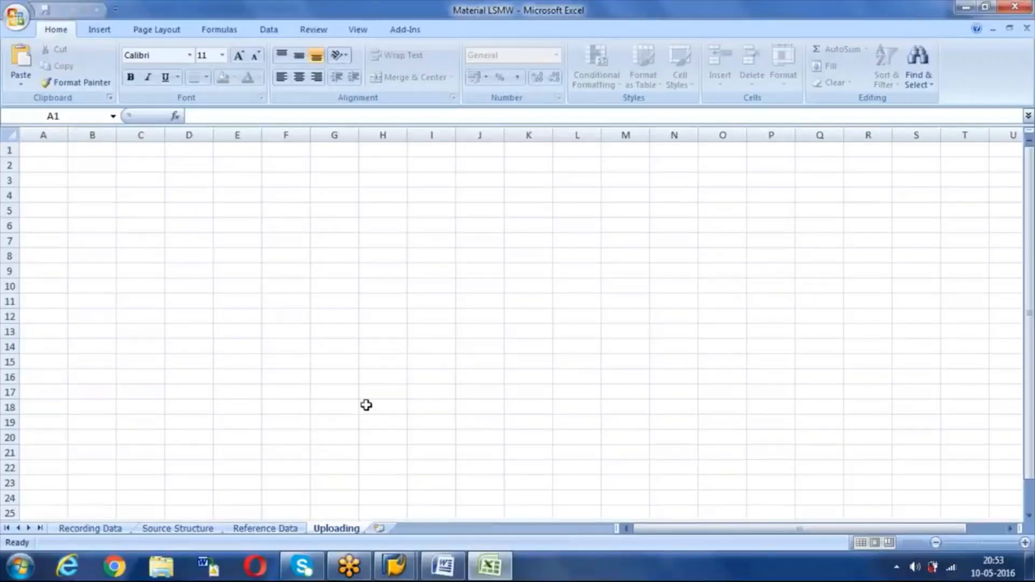
Step: Return to Recording Data and select the field table A1:D23
left_click(85, 530)
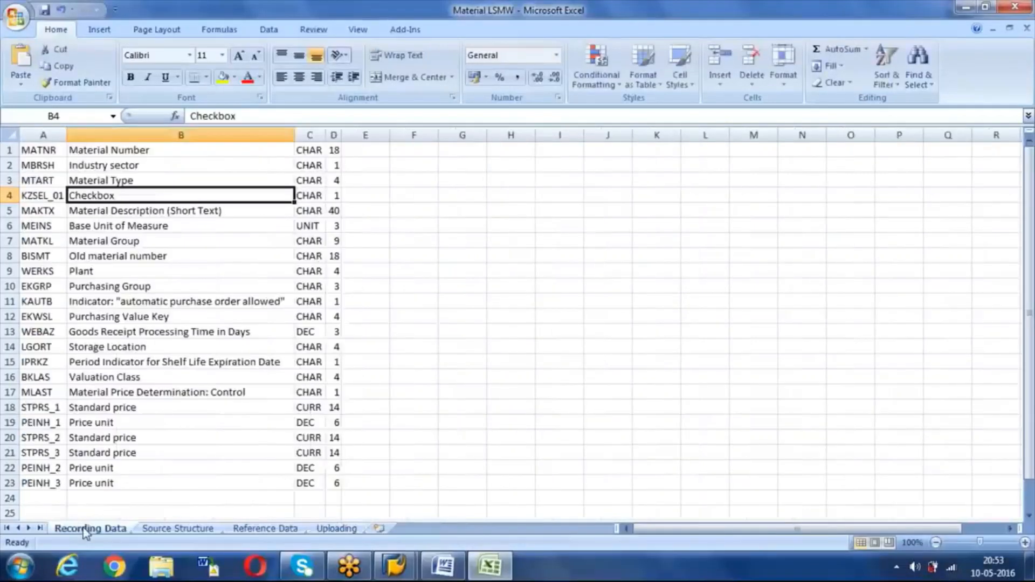
left_click(35, 133)
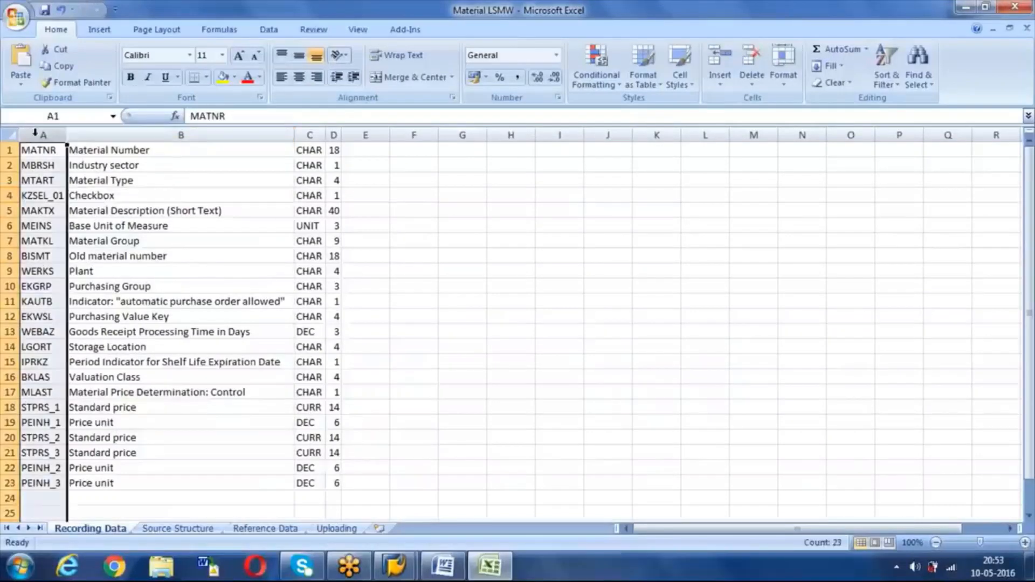
left_click(113, 133)
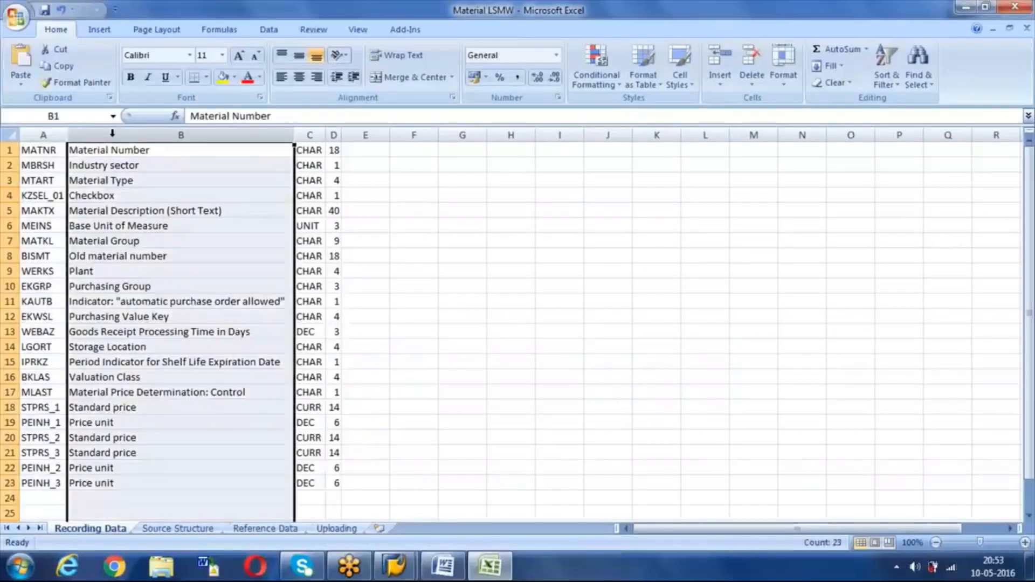
left_click(309, 134)
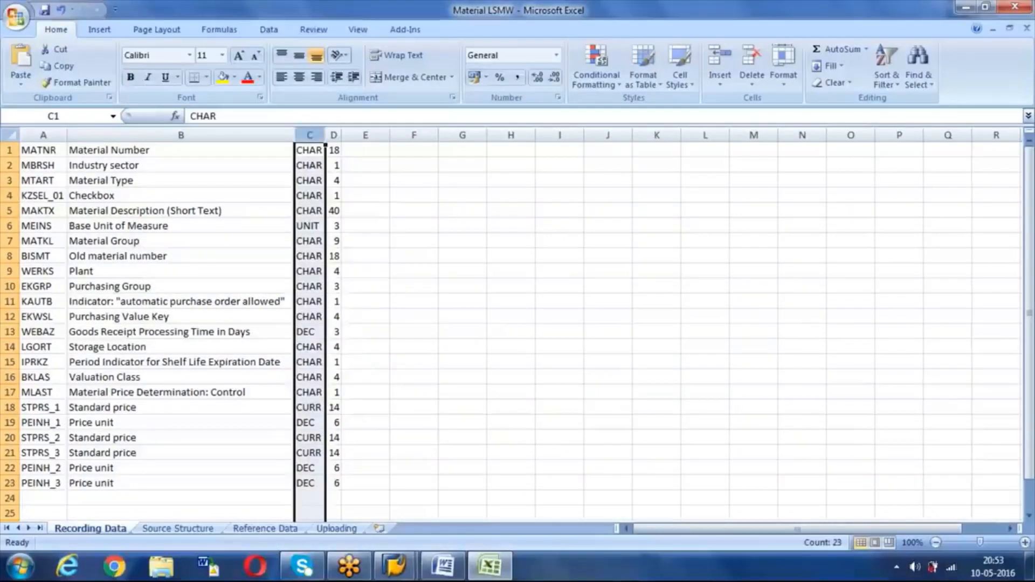
left_click(333, 133)
left_click(401, 288)
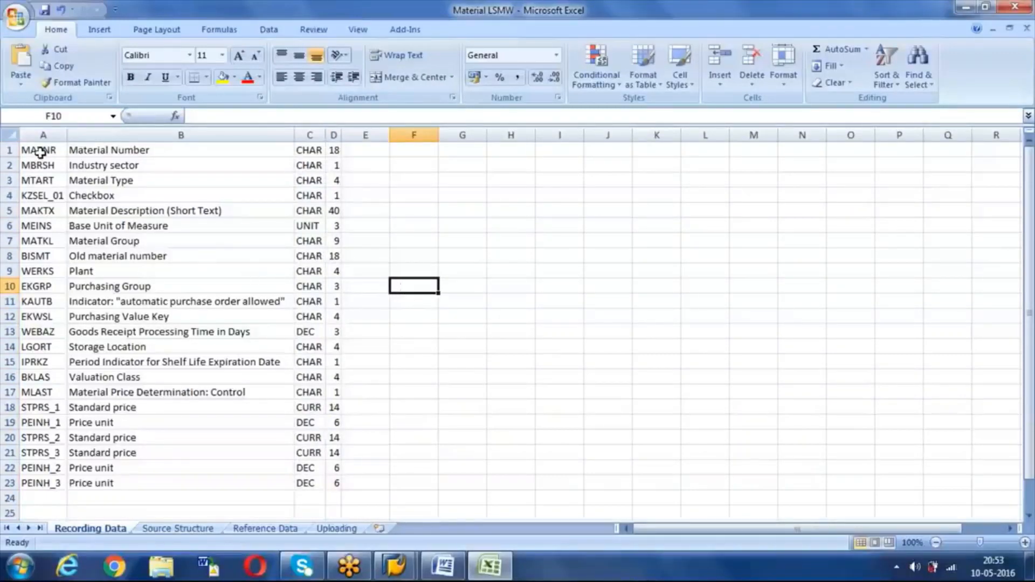
left_click_drag(39, 152, 337, 482)
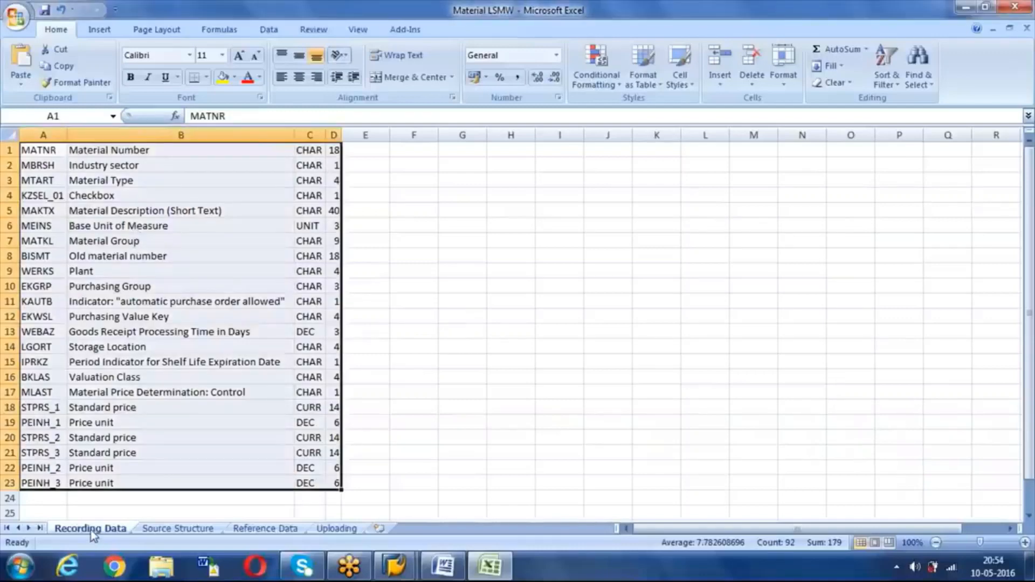
Step: Copy the field table A1:D23 from Recording Data into the Source Structure sheet
left_click(155, 533)
left_click(86, 530)
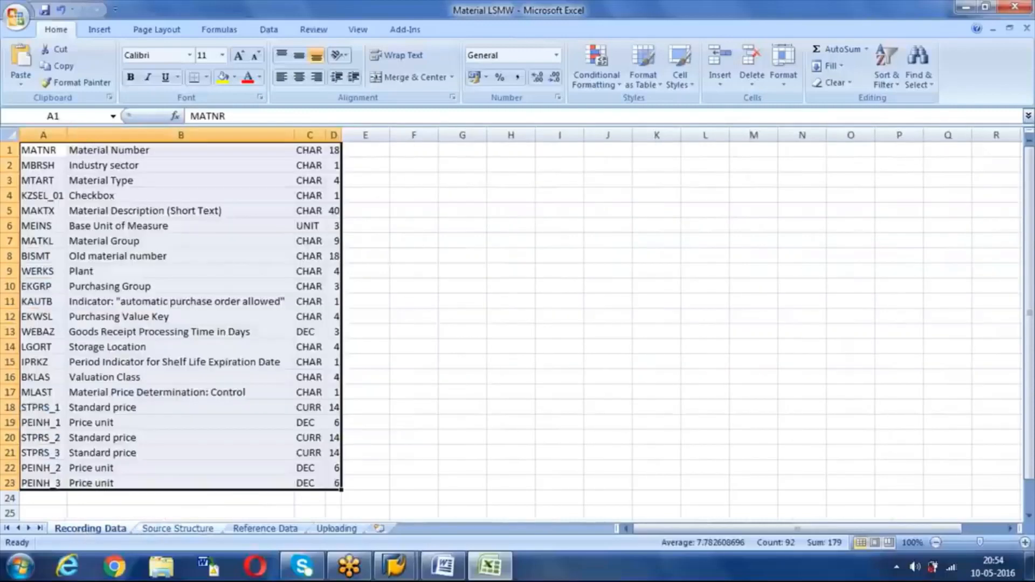
key("ctrl+c")
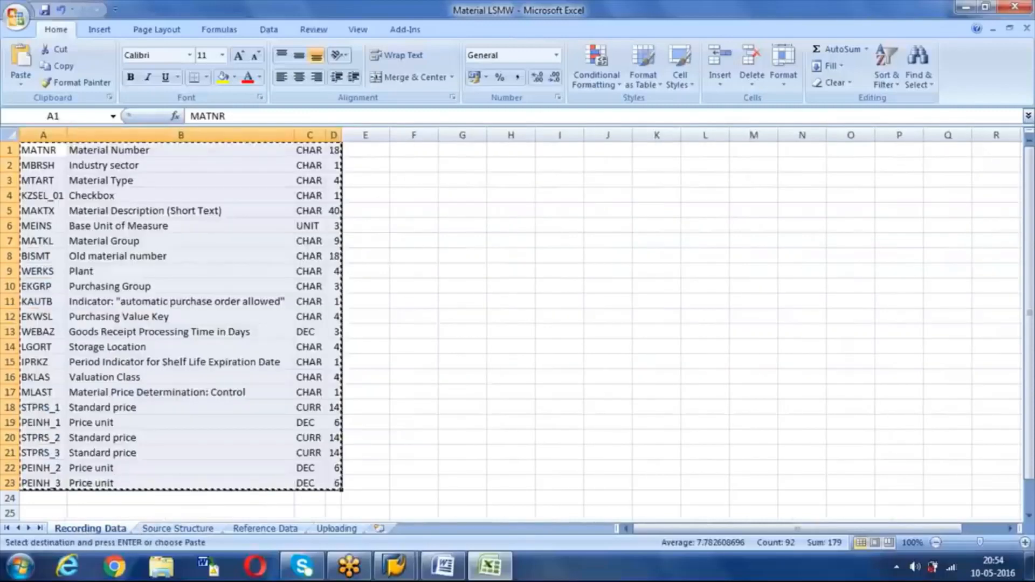
left_click(165, 530)
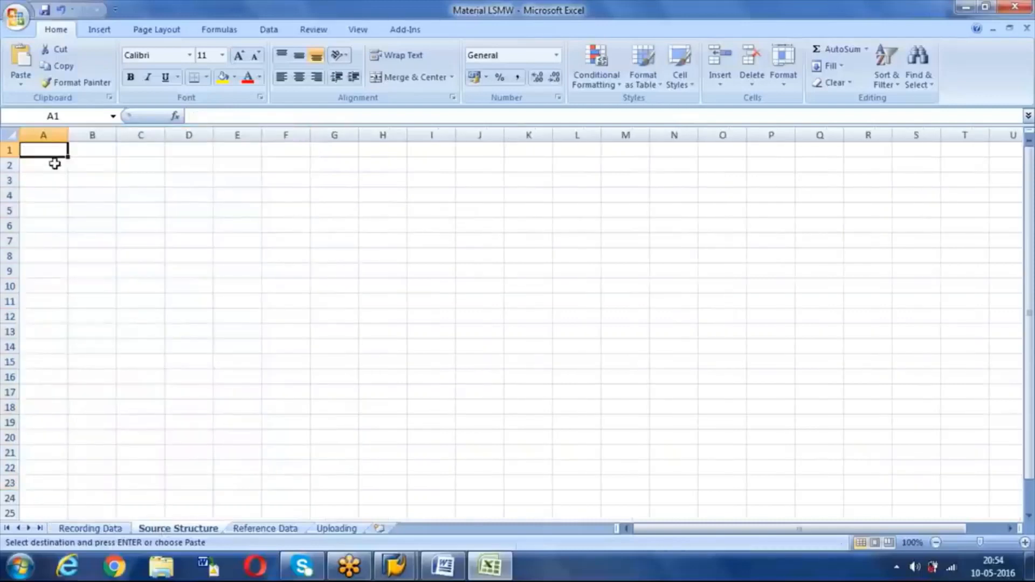
key("ctrl+v")
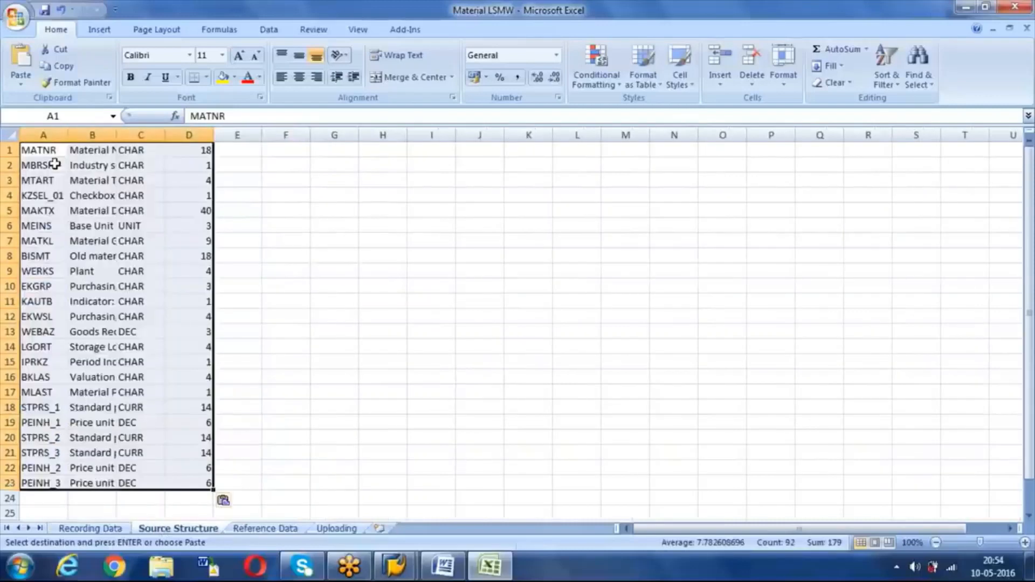
Step: Delete the description column B from the pasted table
double_click(116, 133)
left_click(85, 132)
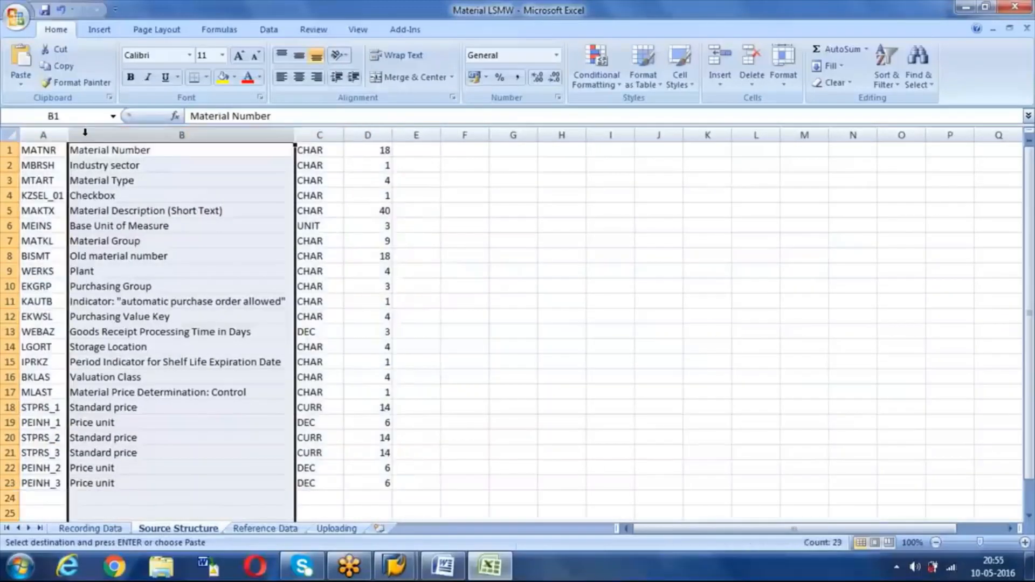
key("ctrl+minus")
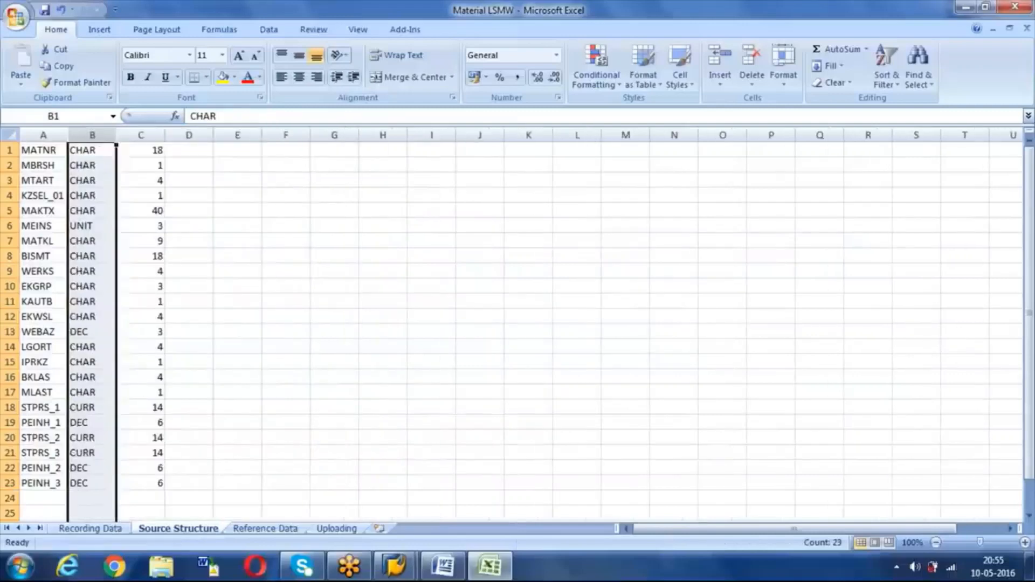
Step: Set type C for every field in B1:B23 and fit column C to the lengths
left_click(100, 151)
type("C")
key("Return")
key("Up")
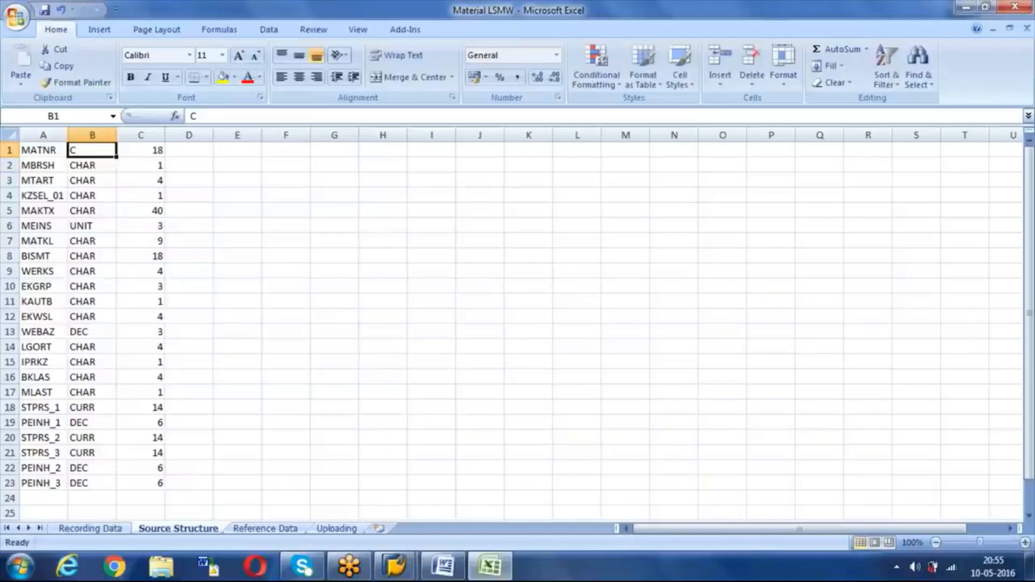
key("ctrl+shift+Down")
key("ctrl+d")
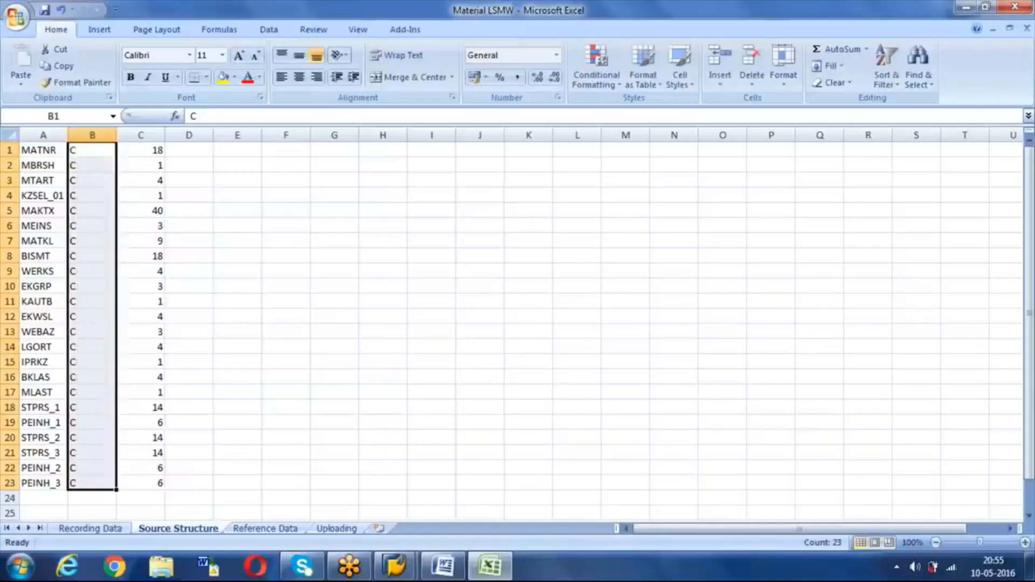
left_click(205, 212)
double_click(165, 135)
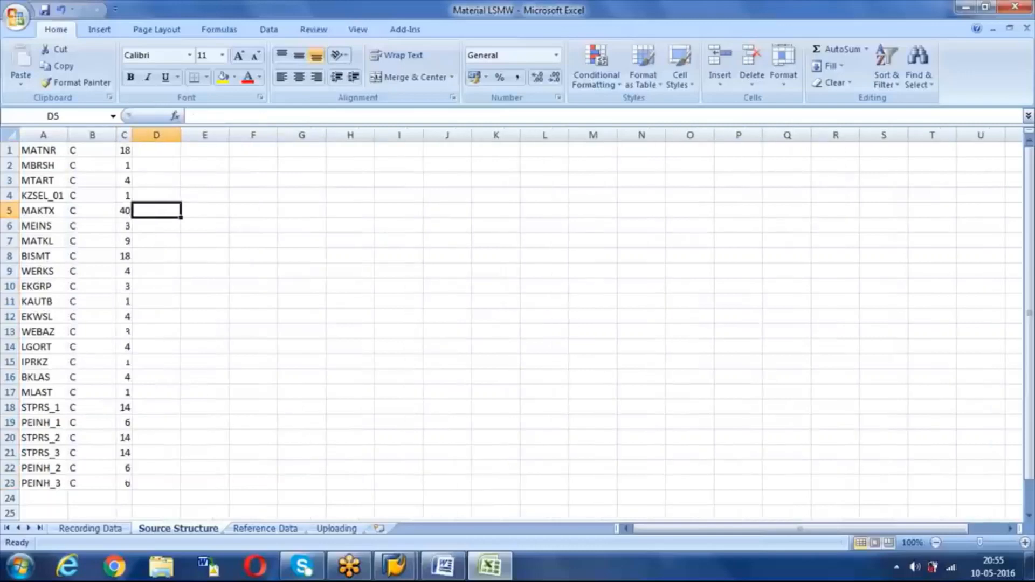
left_click(125, 152)
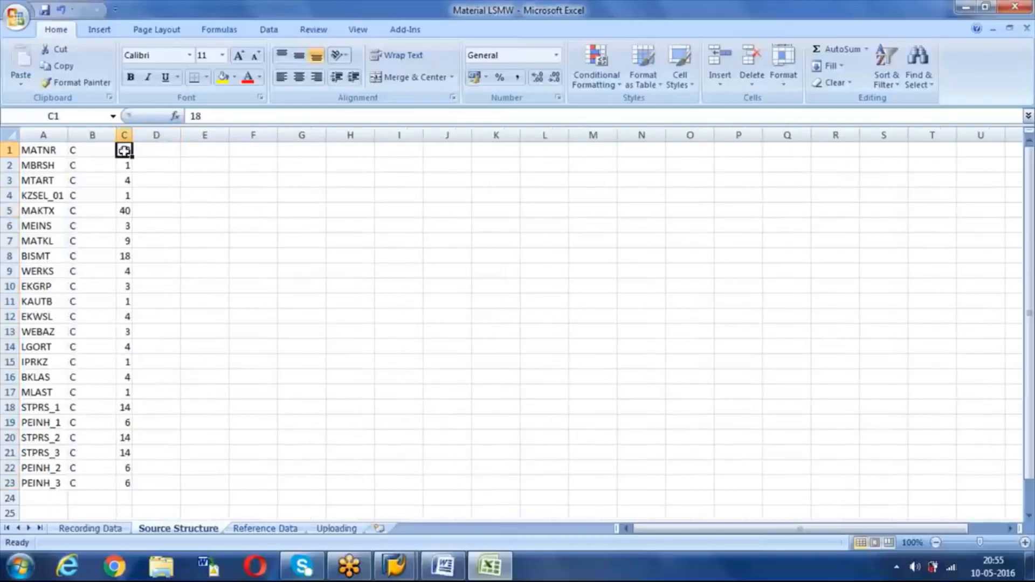
Step: Insert a header row with Field, Character Type and Length above MATNR
left_click(11, 150)
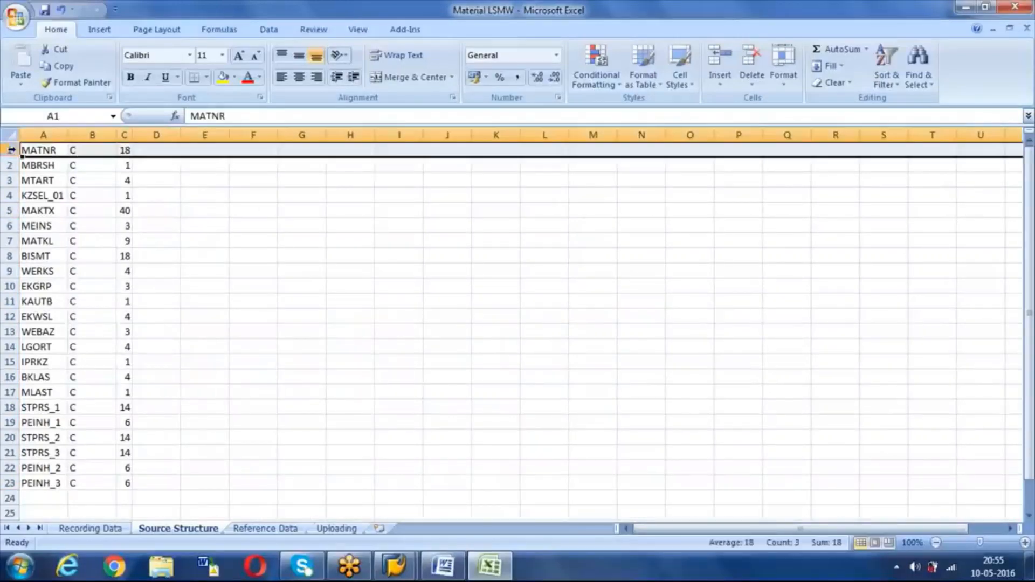
key("ctrl+plus")
left_click(46, 150)
type("Field")
key("Tab")
type("Chara")
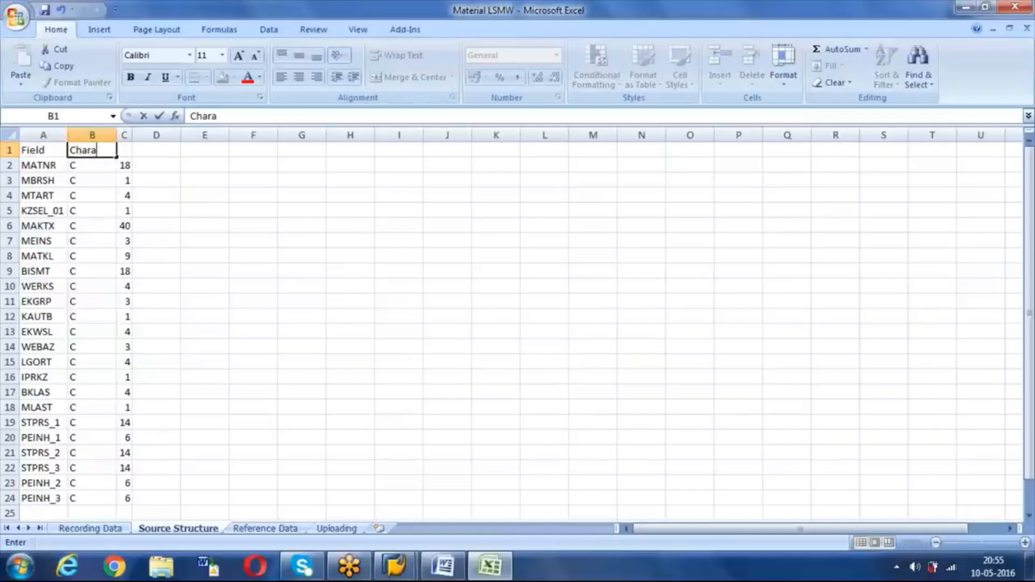
type("cter Type")
key("Tab")
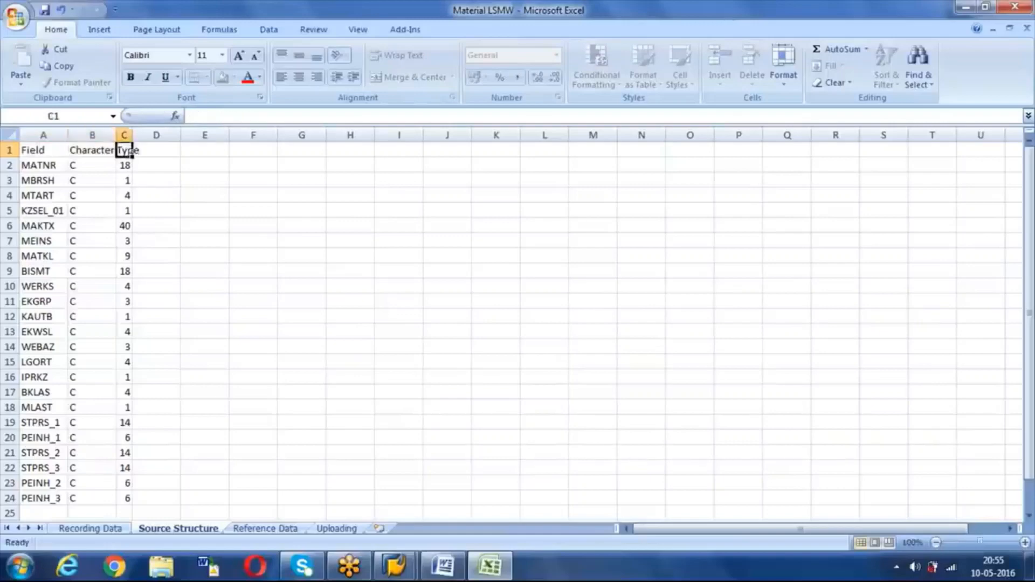
type("Length")
key("Return")
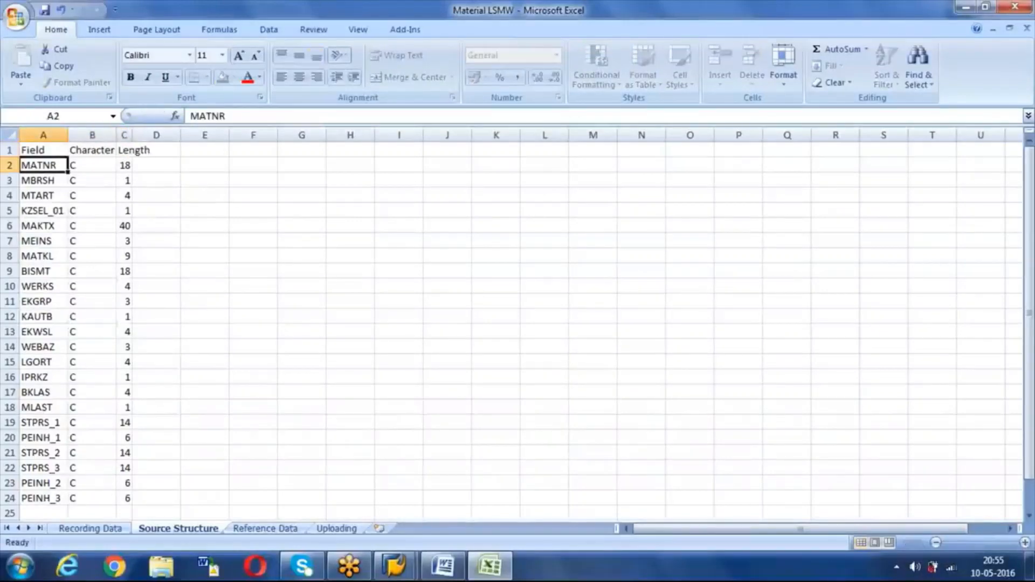
Step: Autofit all columns and make header row A1:C1 bold with yellow fill
left_click(7, 137)
double_click(68, 135)
left_click(162, 195)
left_click_drag(38, 150, 151, 147)
key("ctrl+b")
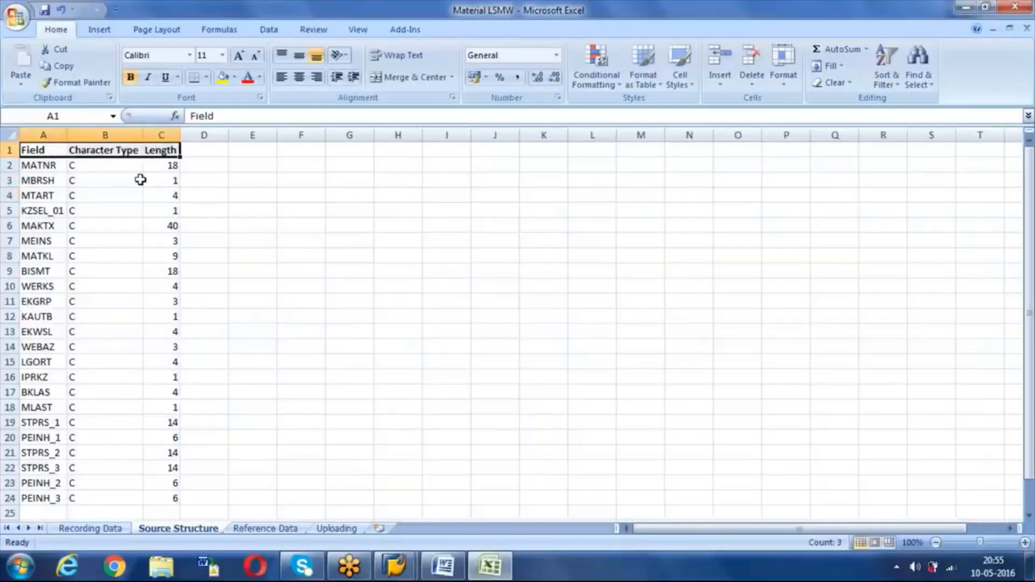
left_click(154, 223)
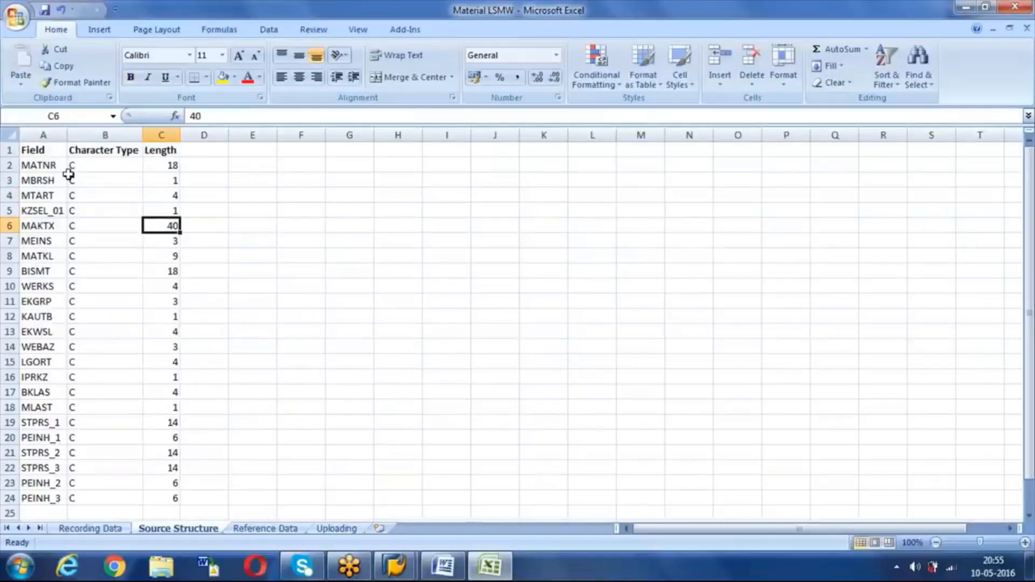
left_click_drag(37, 151, 169, 150)
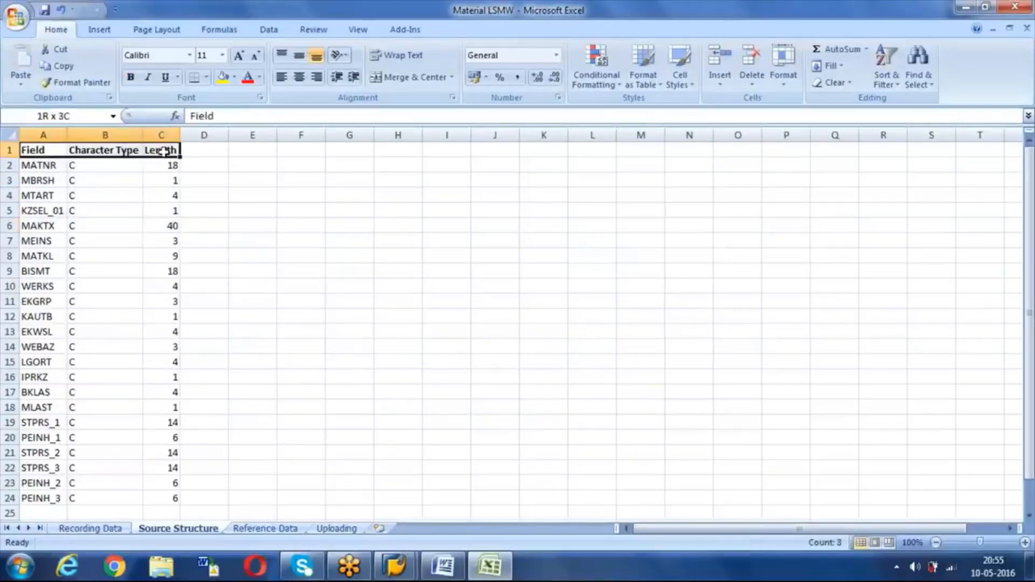
left_click(223, 77)
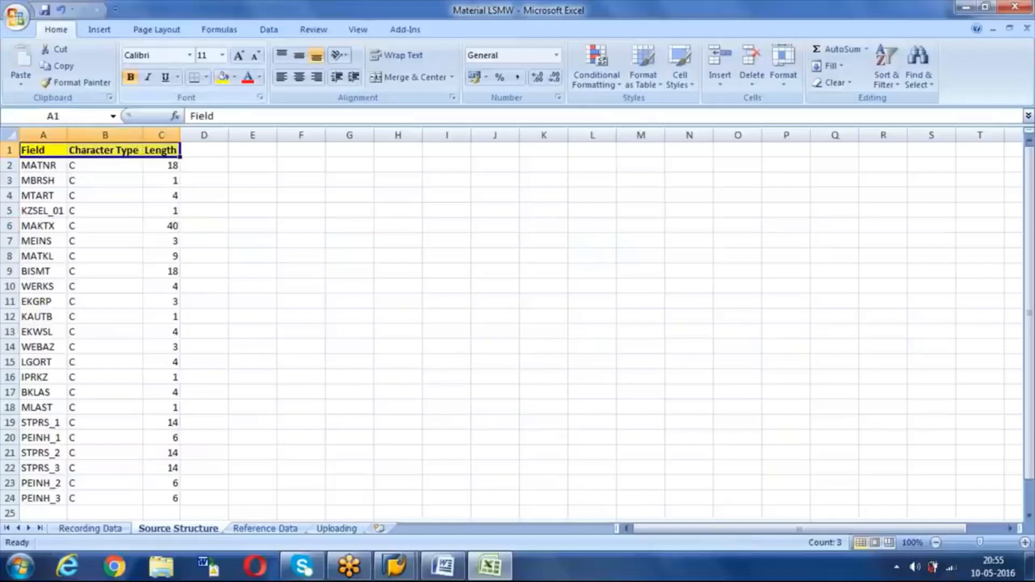
Step: Put borders around every cell of the table A1:C24
key("ctrl+a")
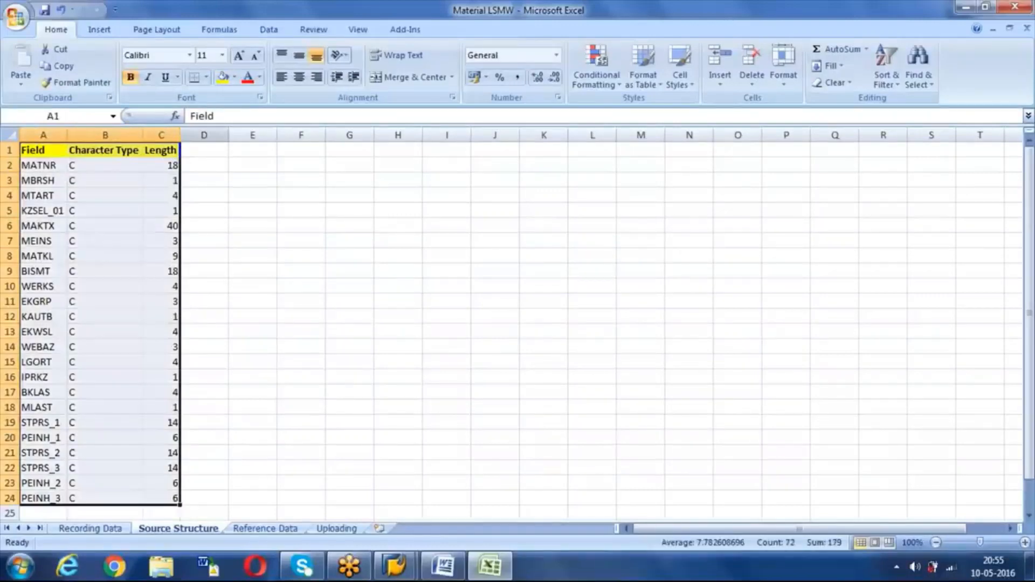
left_click(206, 77)
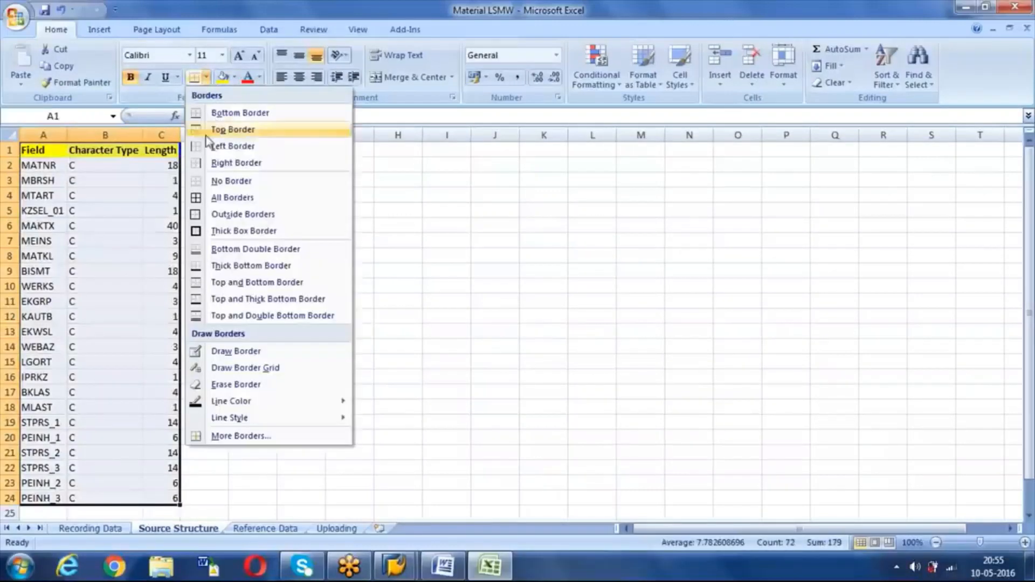
left_click(206, 198)
left_click(216, 282)
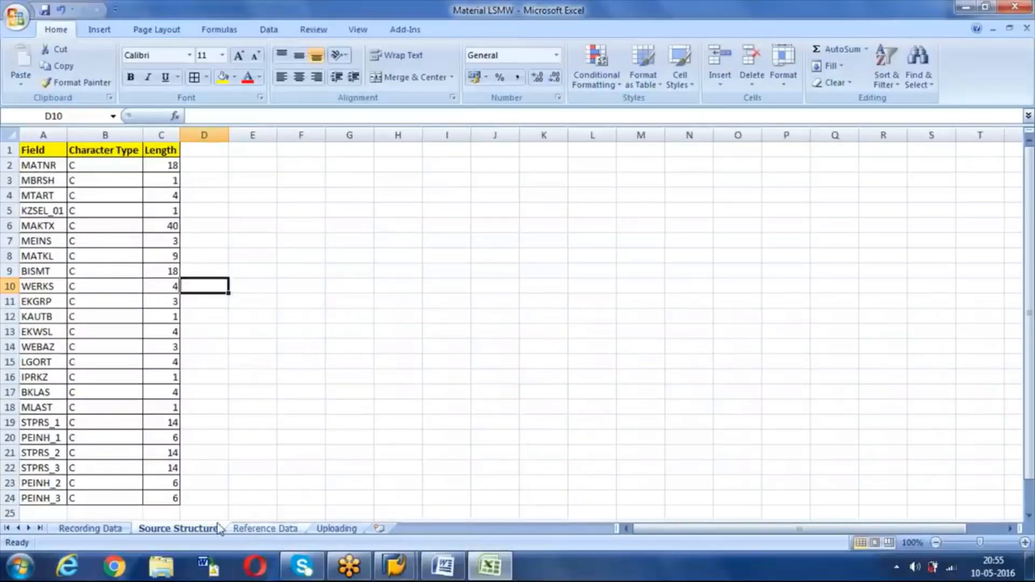
Step: Copy the Recording Data field list A1:D23 and paste it transposed into Reference Data A1
left_click(108, 529)
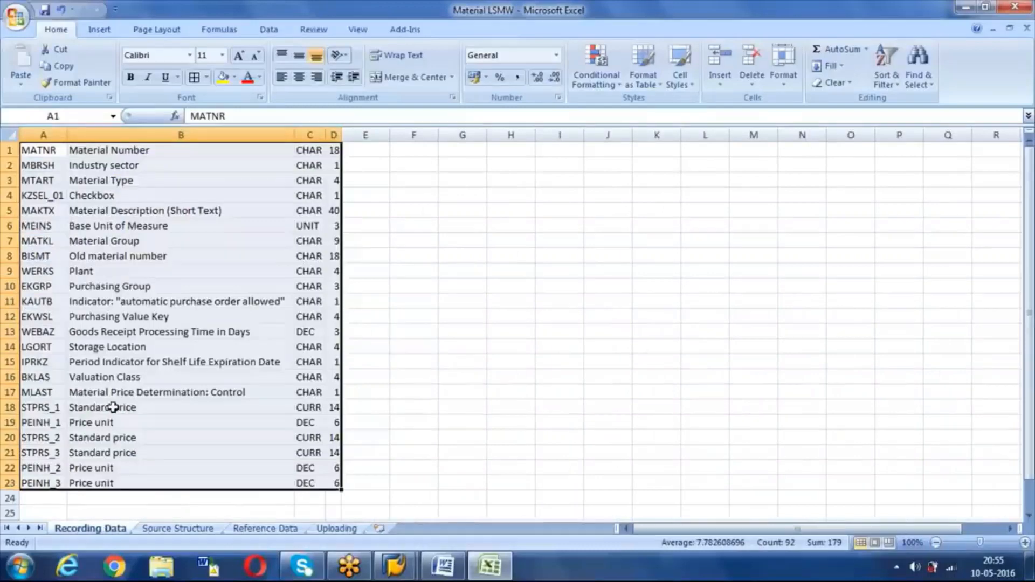
key("ctrl+c")
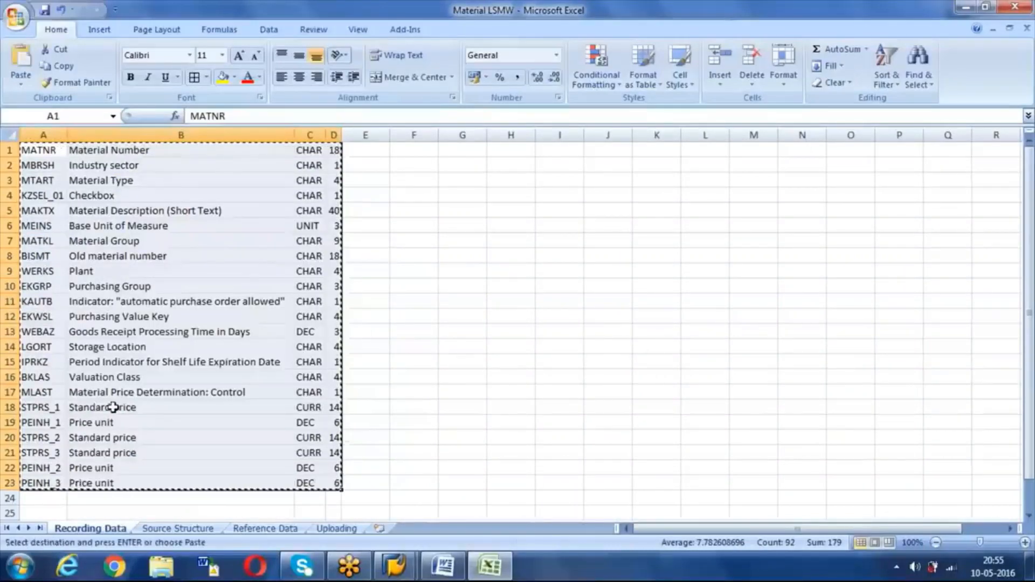
left_click(245, 530)
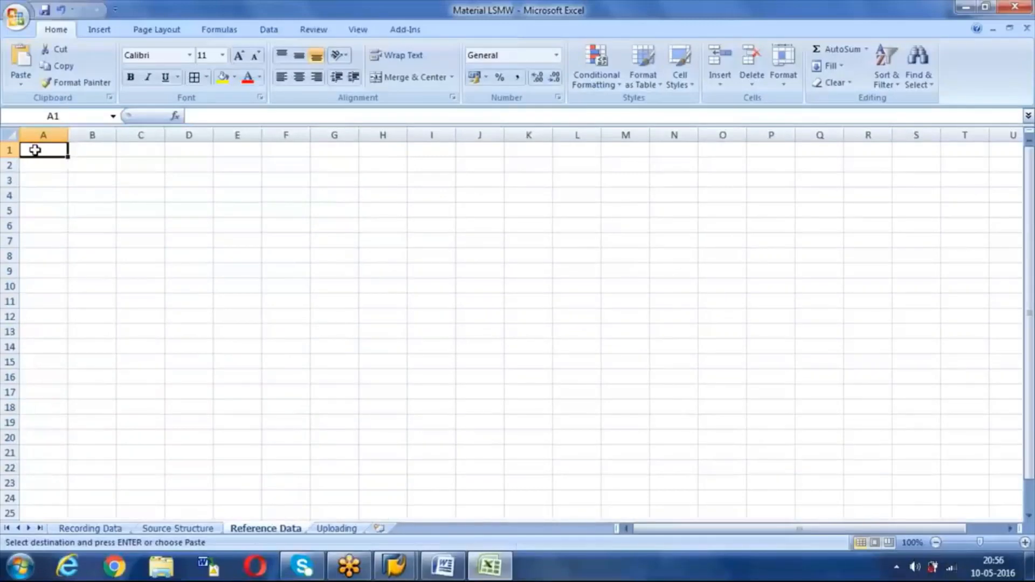
right_click(35, 150)
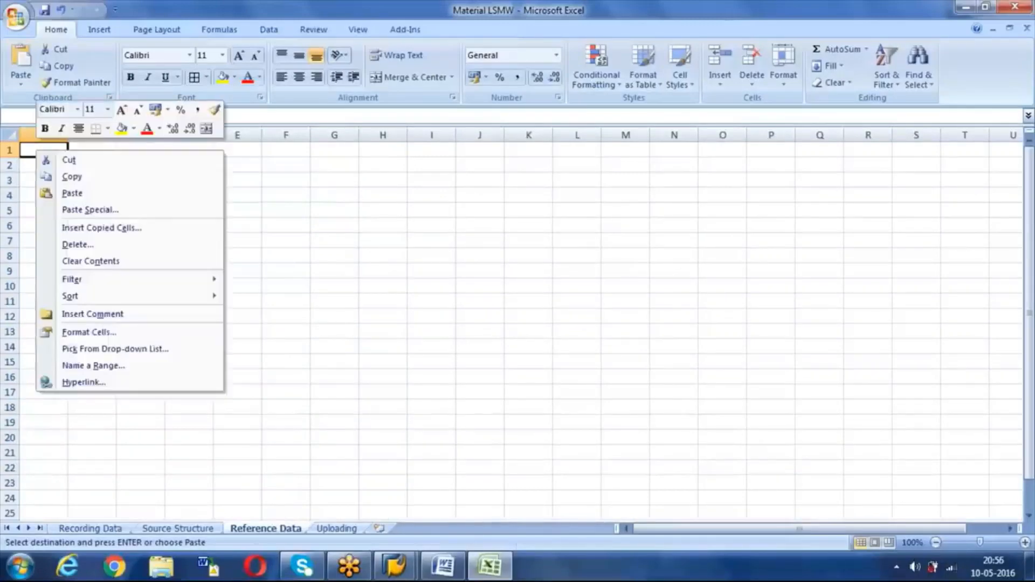
left_click(74, 211)
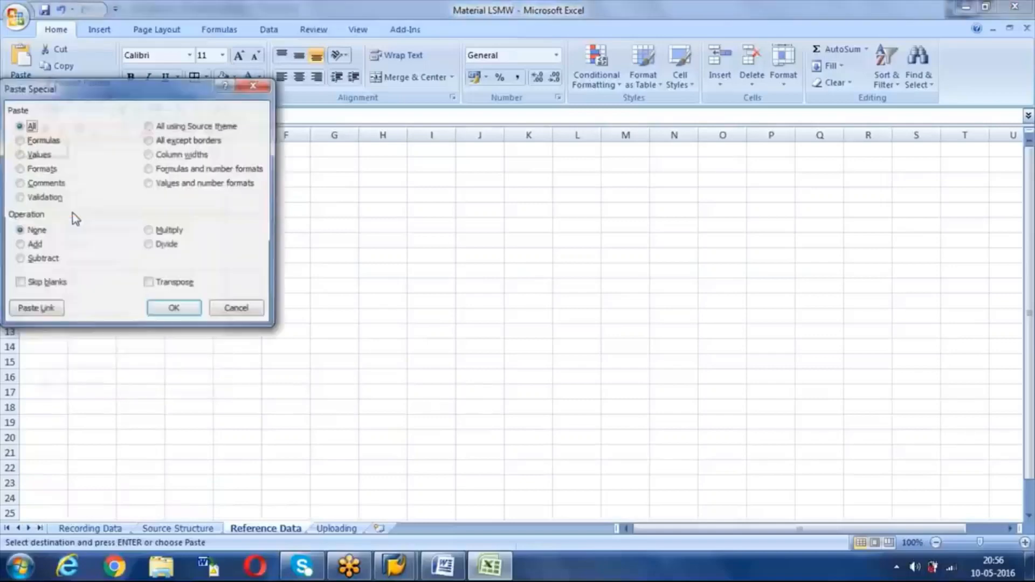
left_click(150, 284)
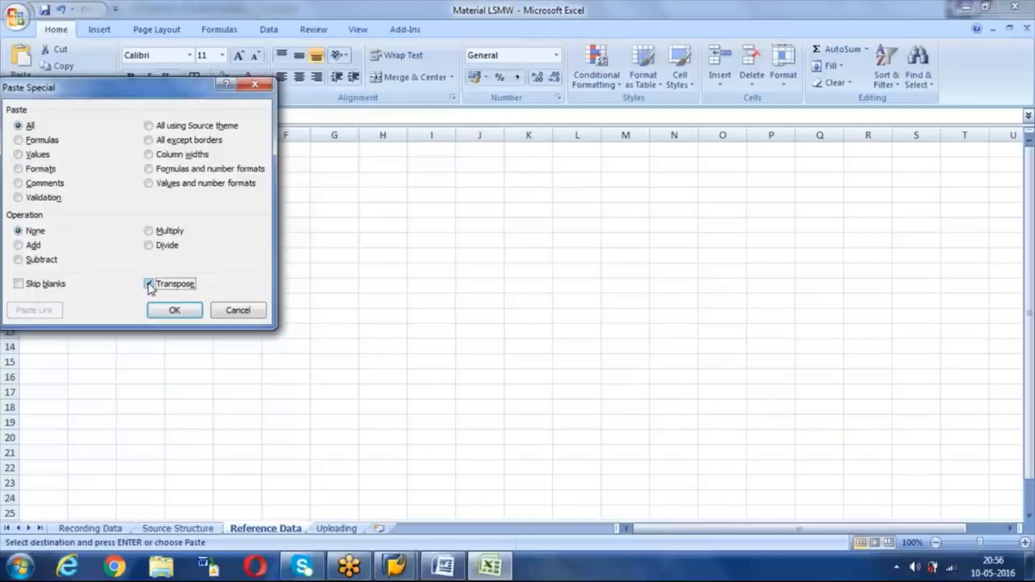
left_click(167, 311)
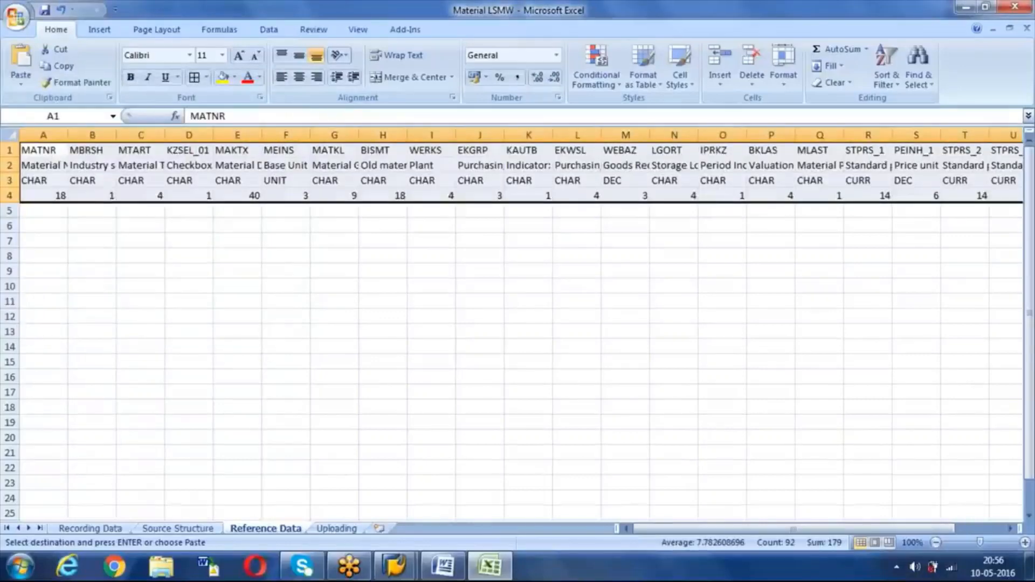
Step: Autofit all columns on the Reference Data sheet to their content
left_click(14, 134)
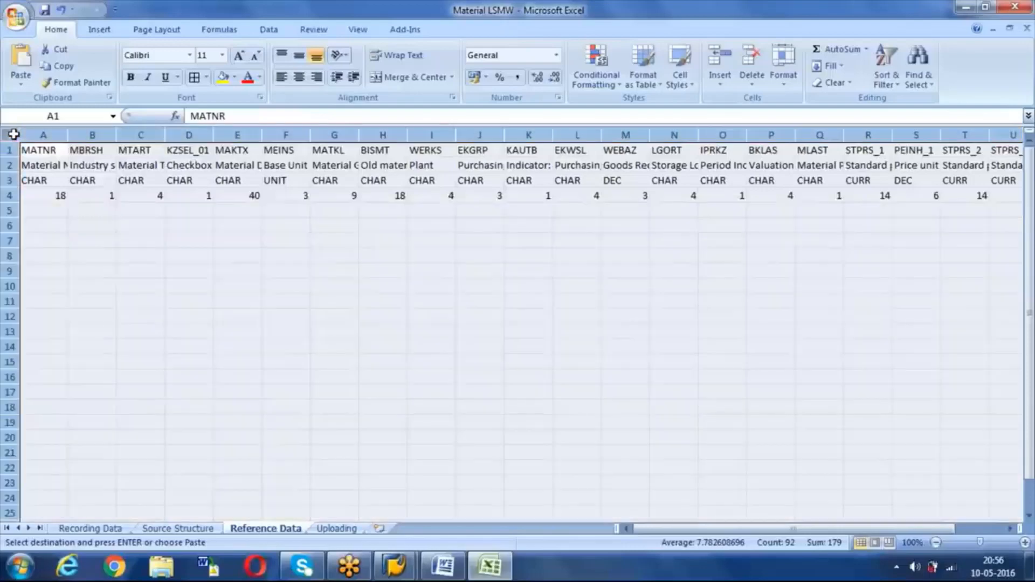
double_click(67, 135)
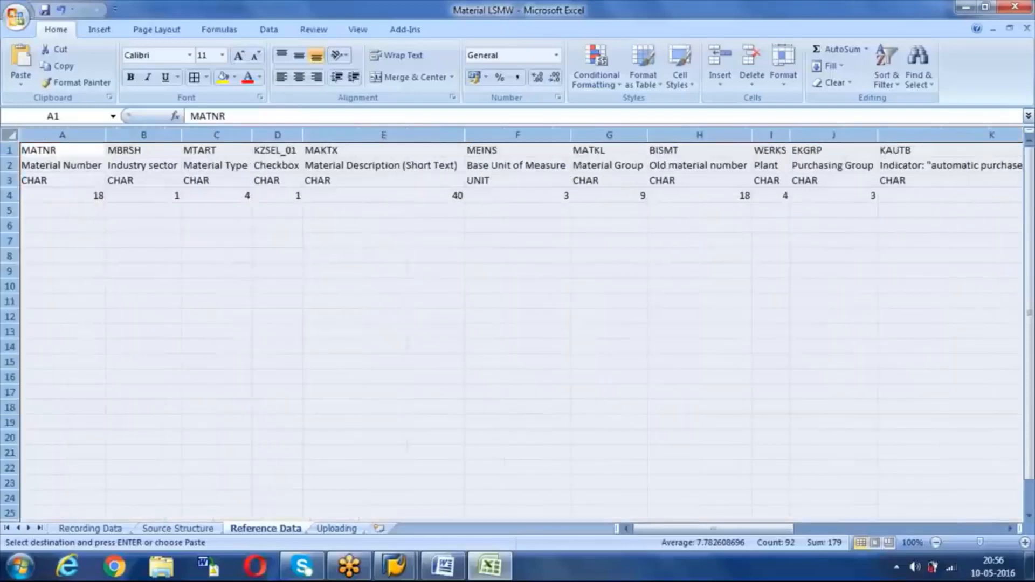
left_click(96, 239)
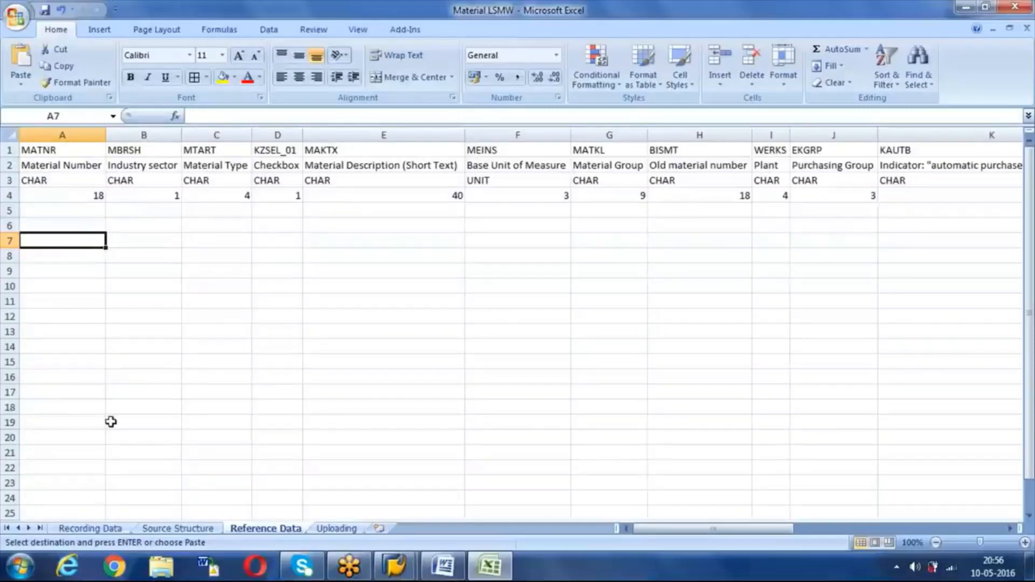
Step: Shade the row 1 field names from MATNR across to the last field pink
left_click(90, 529)
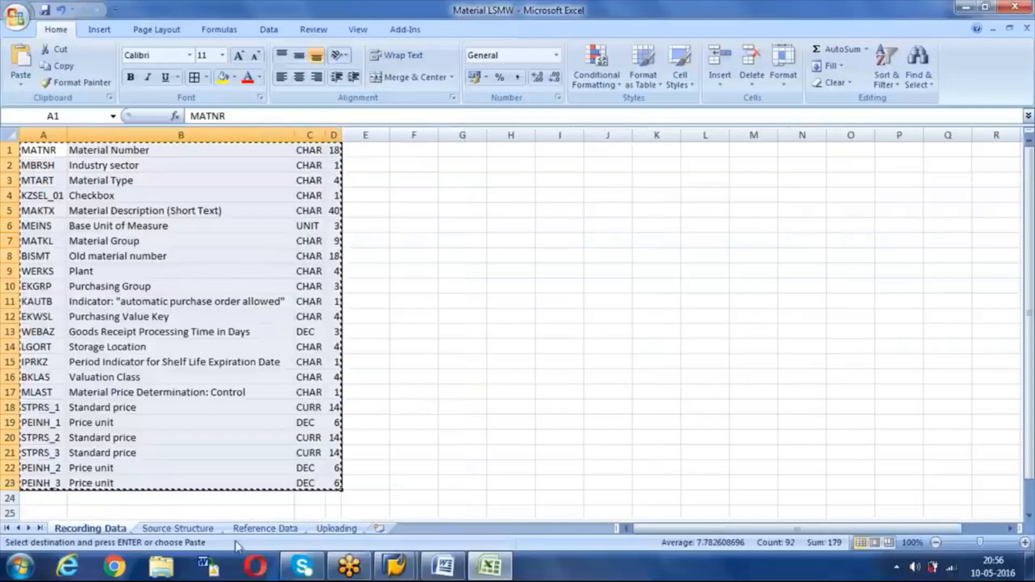
left_click(261, 530)
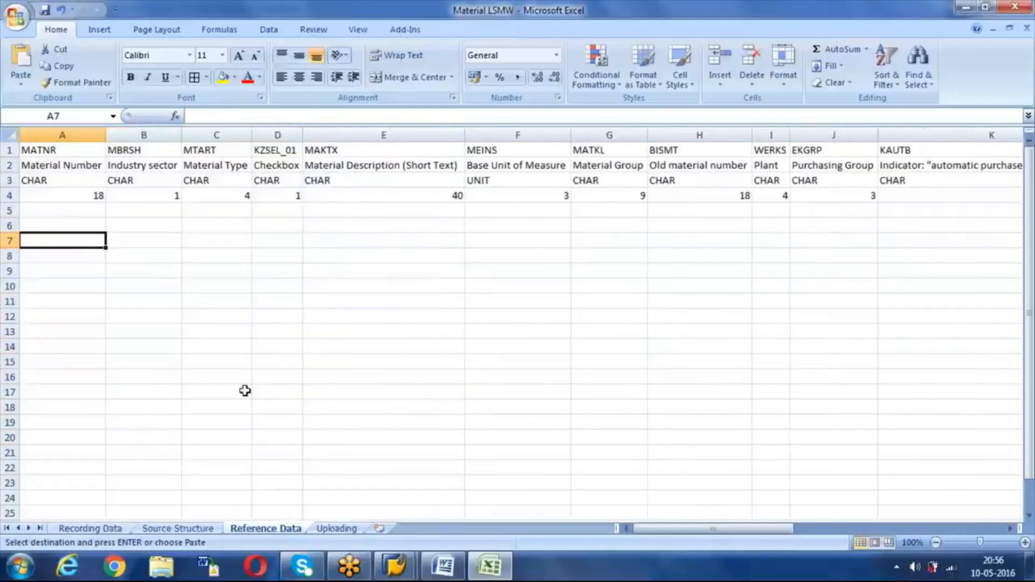
left_click(53, 153)
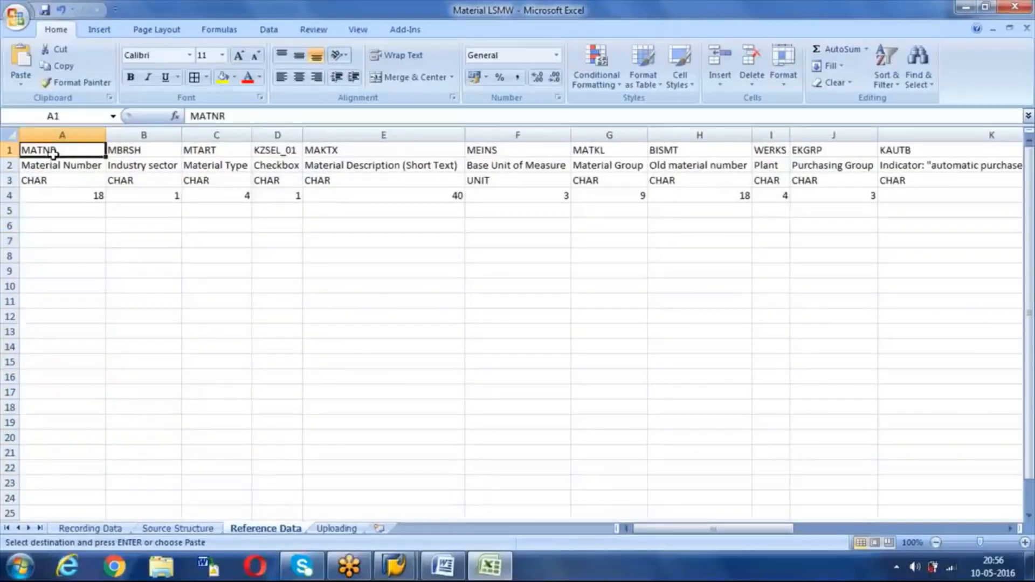
key("ctrl+shift+Right")
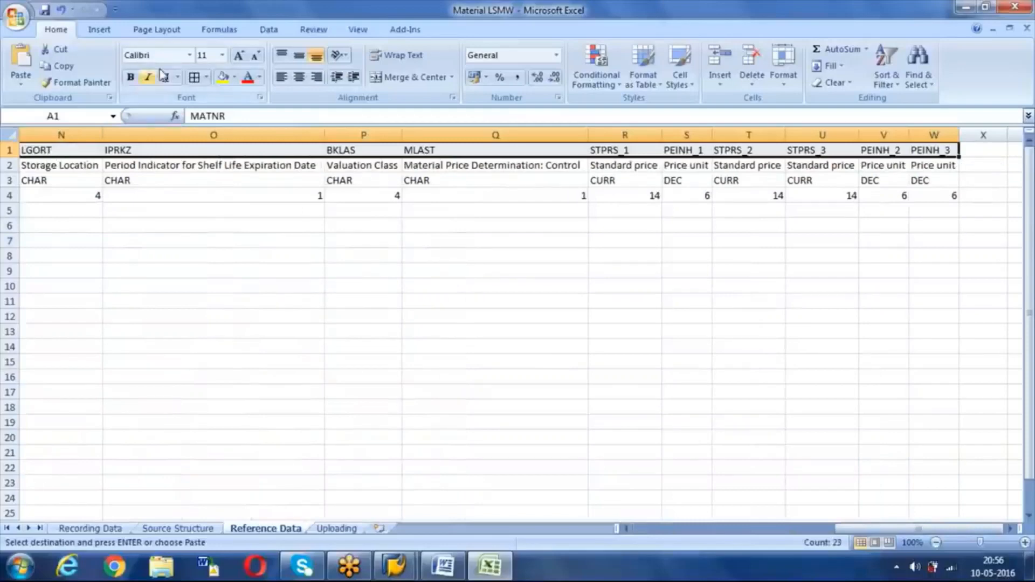
left_click(235, 78)
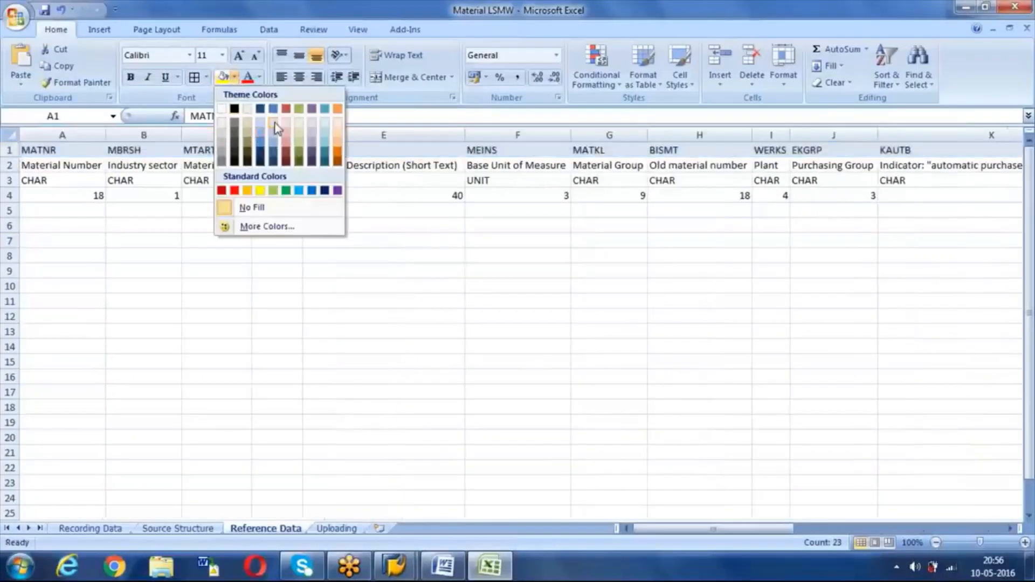
left_click(288, 130)
left_click(189, 222)
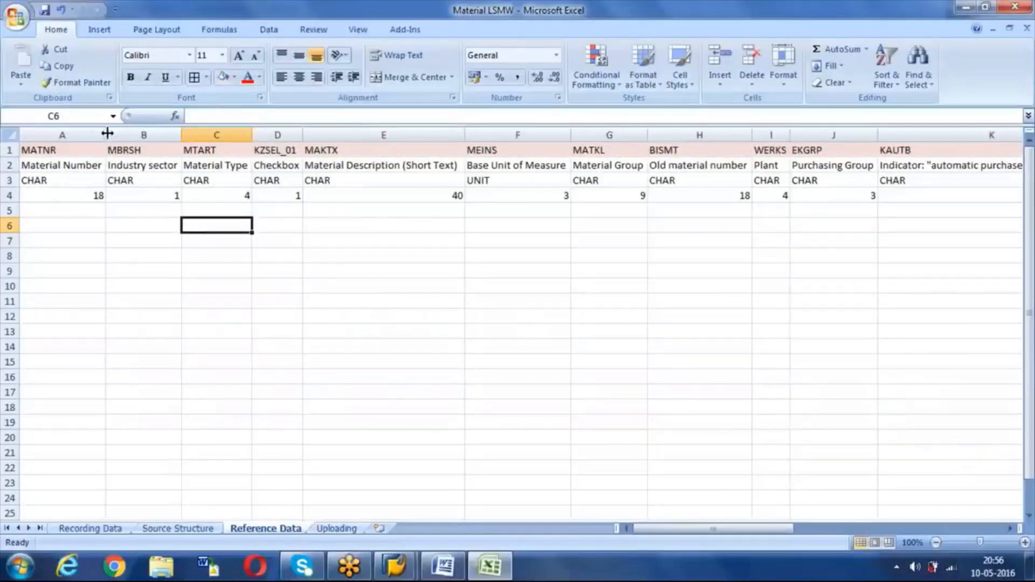
left_click(9, 195)
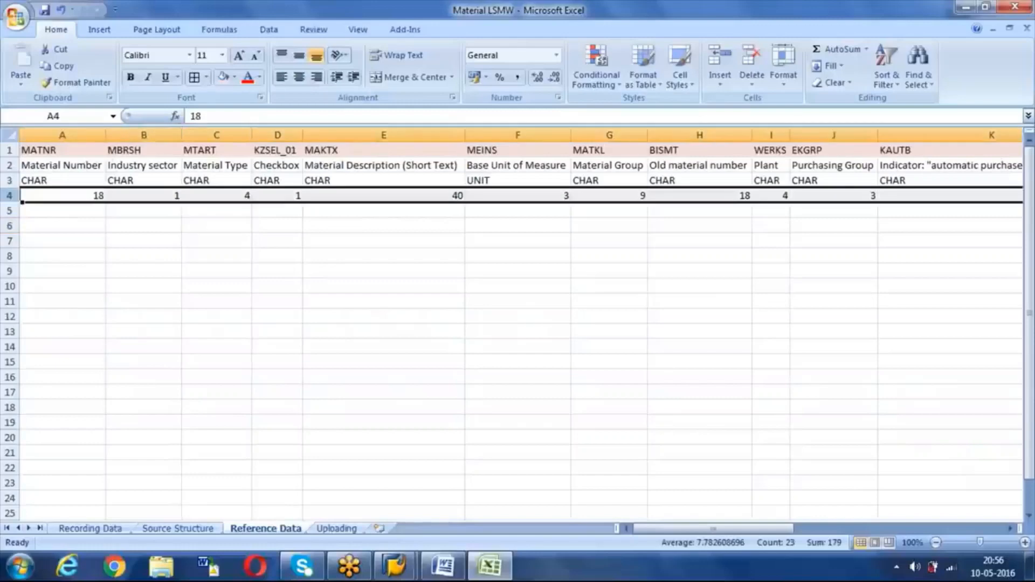
Step: Left-align the row 4 length values and move to cell A5
left_click(281, 77)
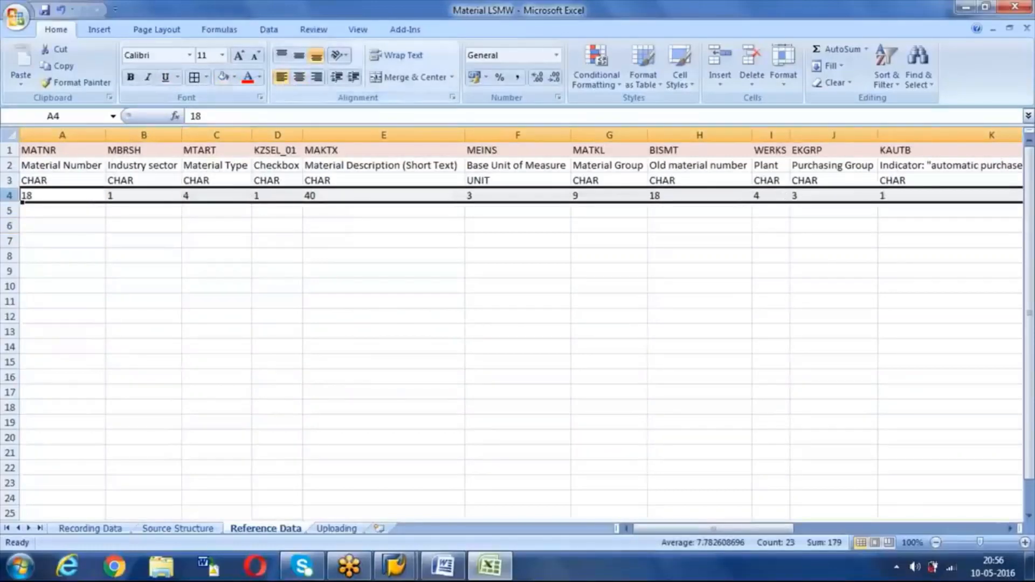
left_click(215, 240)
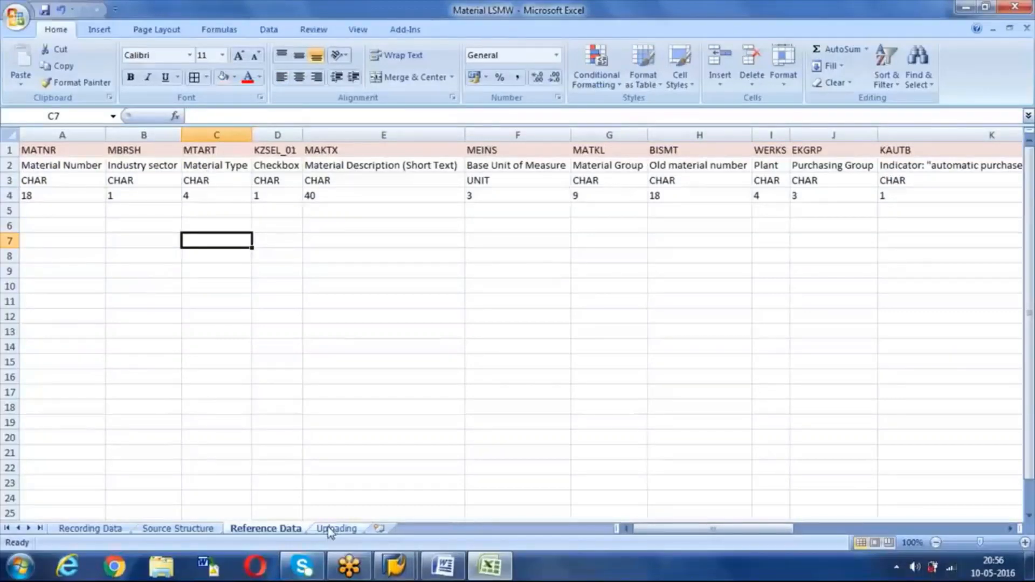
left_click(66, 212)
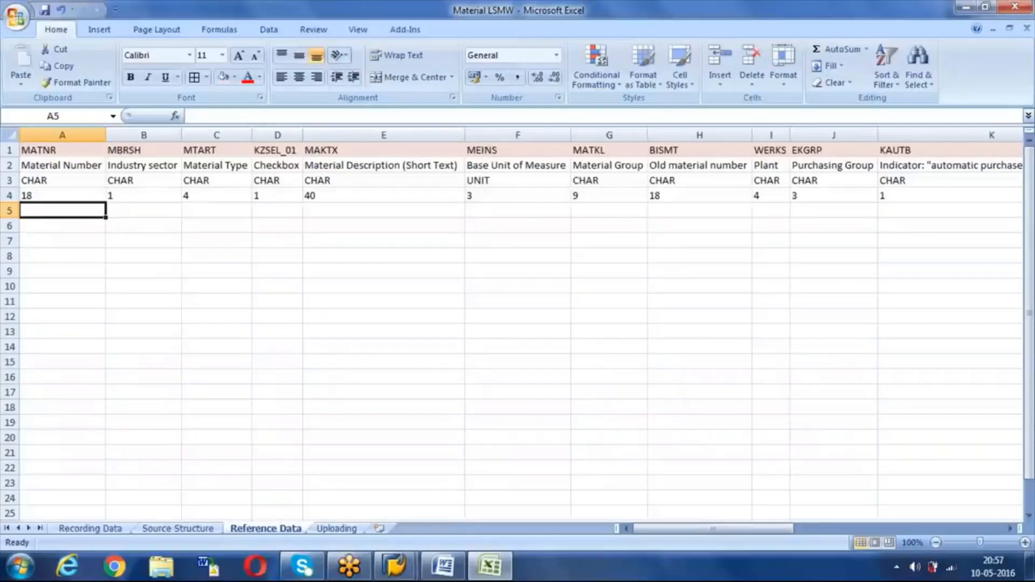
Step: Enter TS1, C, ROH, X and 'Test material' across the start of row 5
type("TS1")
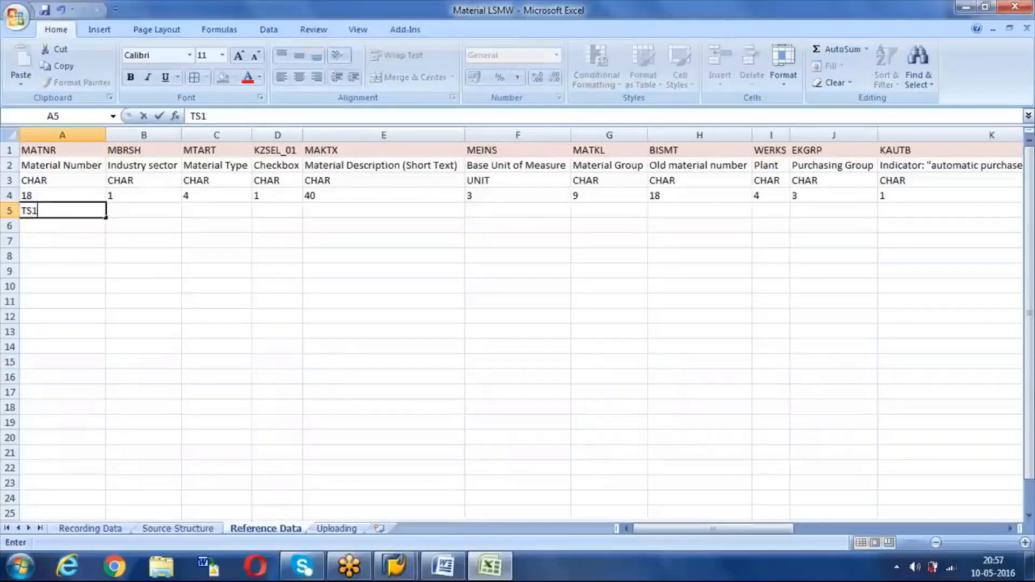
key("Tab")
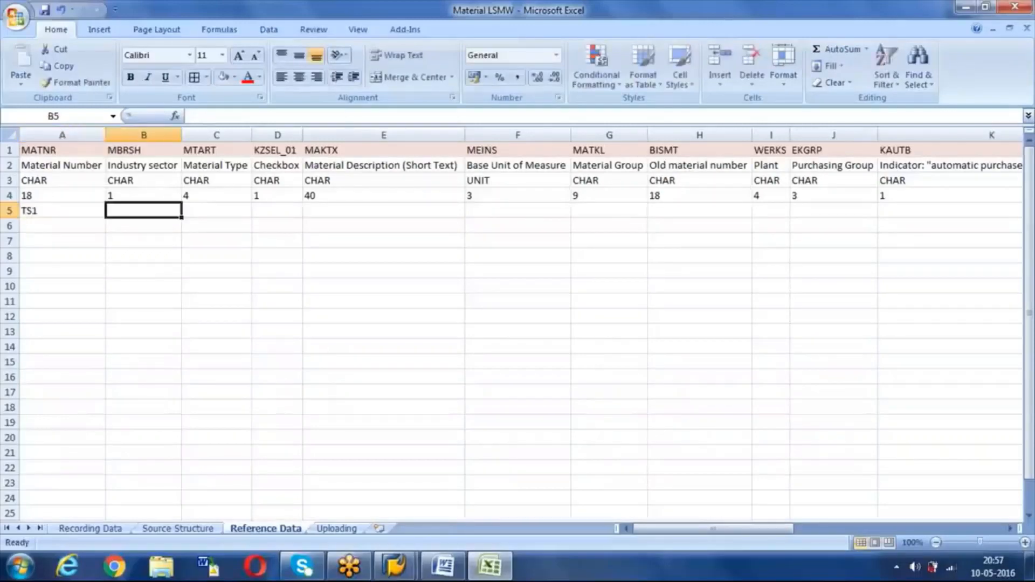
type("C")
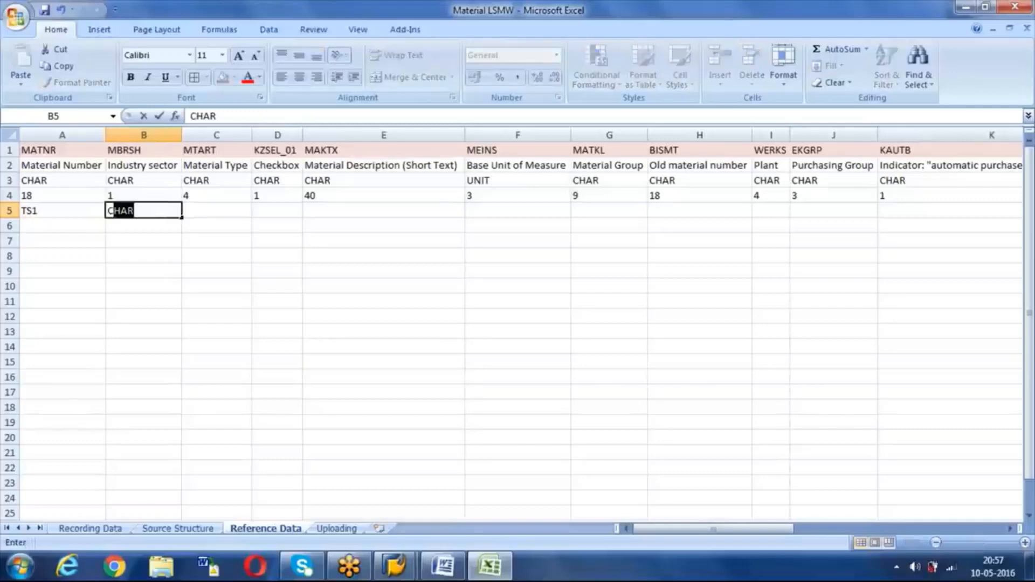
key("Delete")
key("Tab")
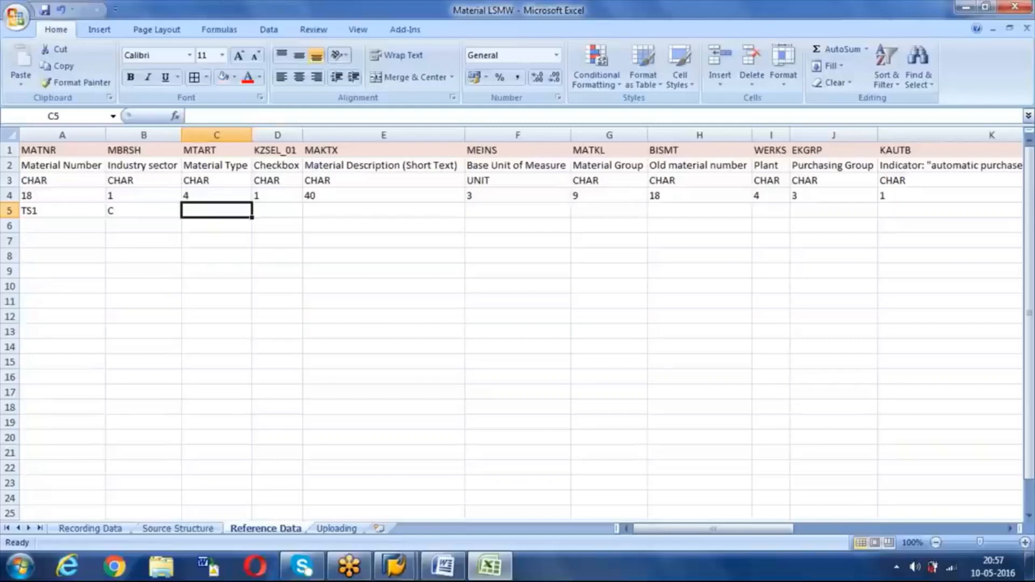
type("ROH")
key("Tab")
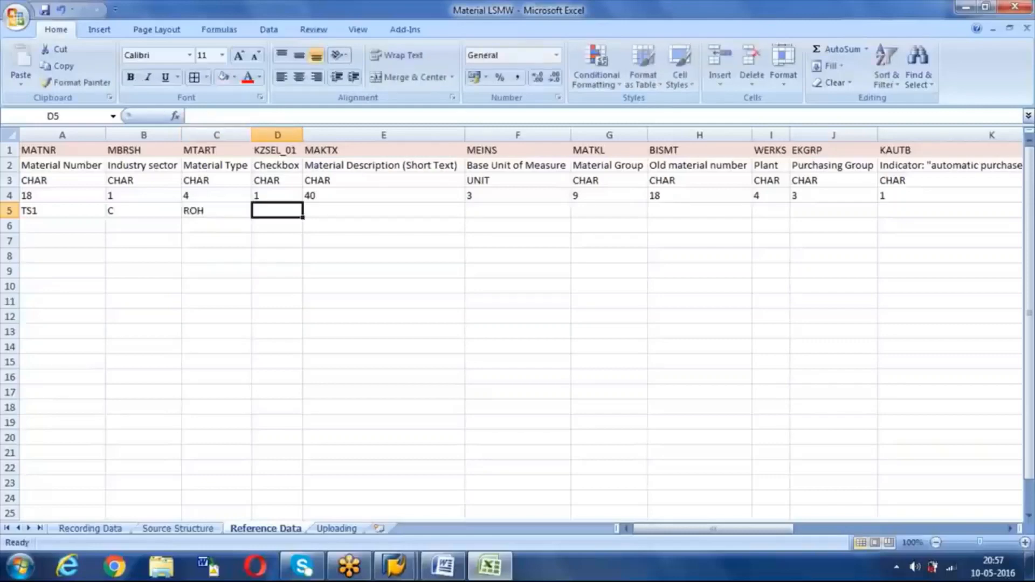
type("X")
key("Tab")
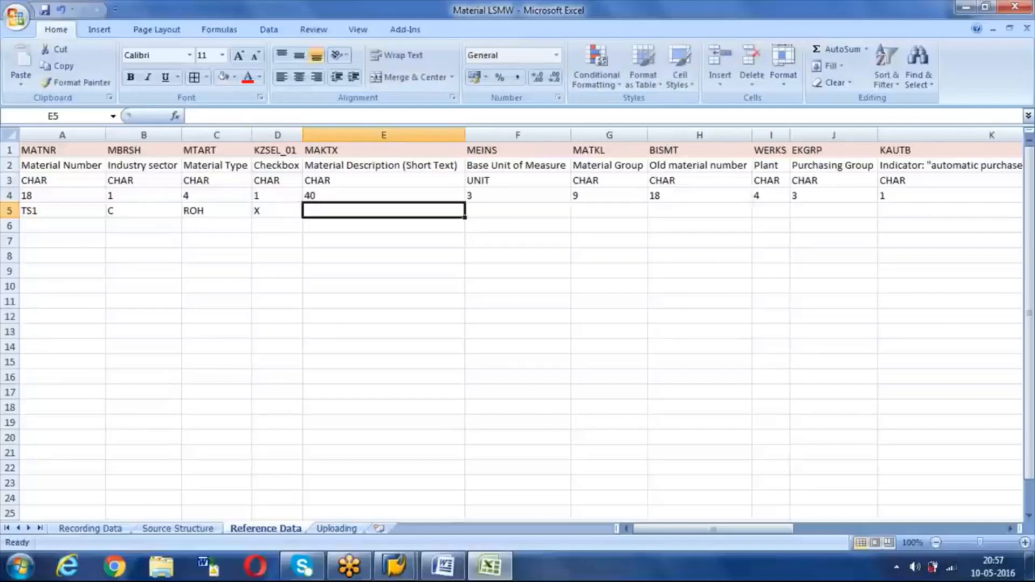
type("T")
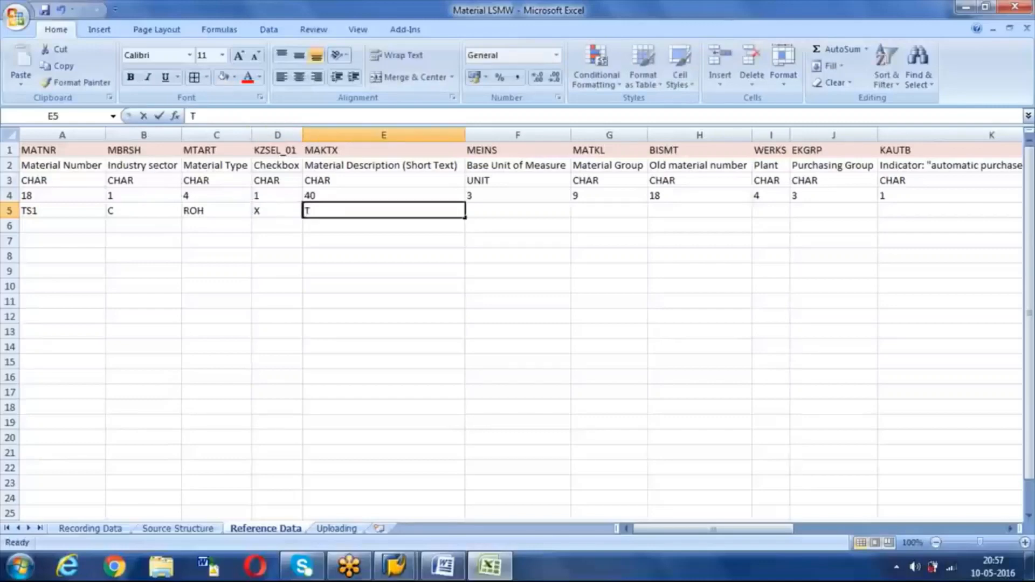
type("est material")
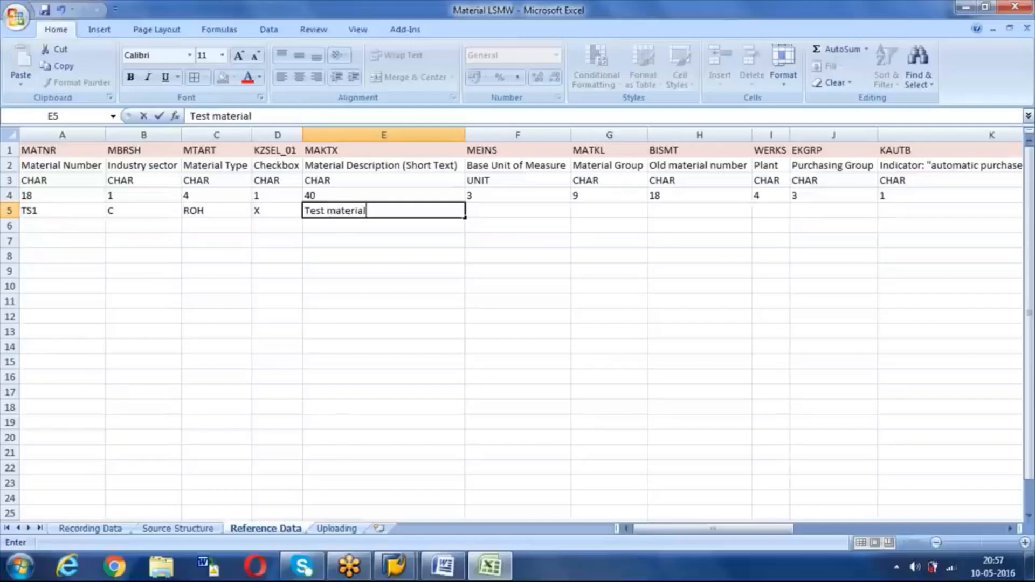
key("Tab")
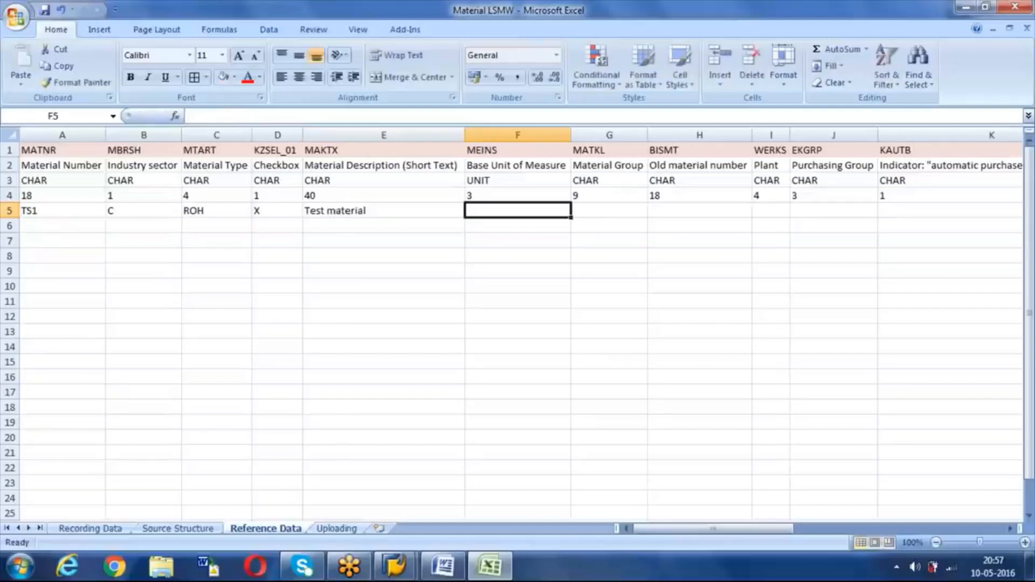
Step: Enter base unit KG, material group 001, old material number OLM1 and plant 1000
type("KG")
key("Tab")
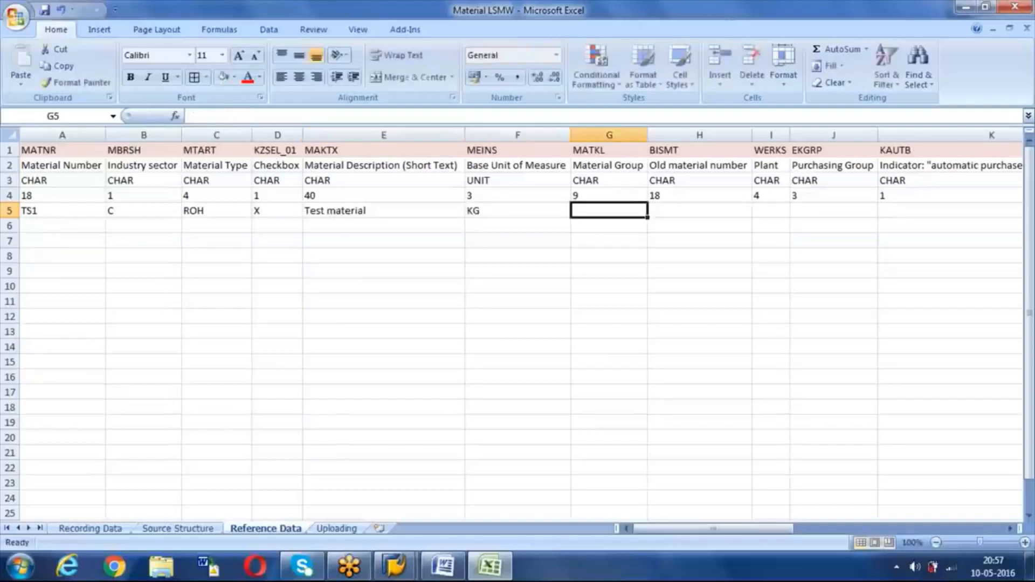
type("'001")
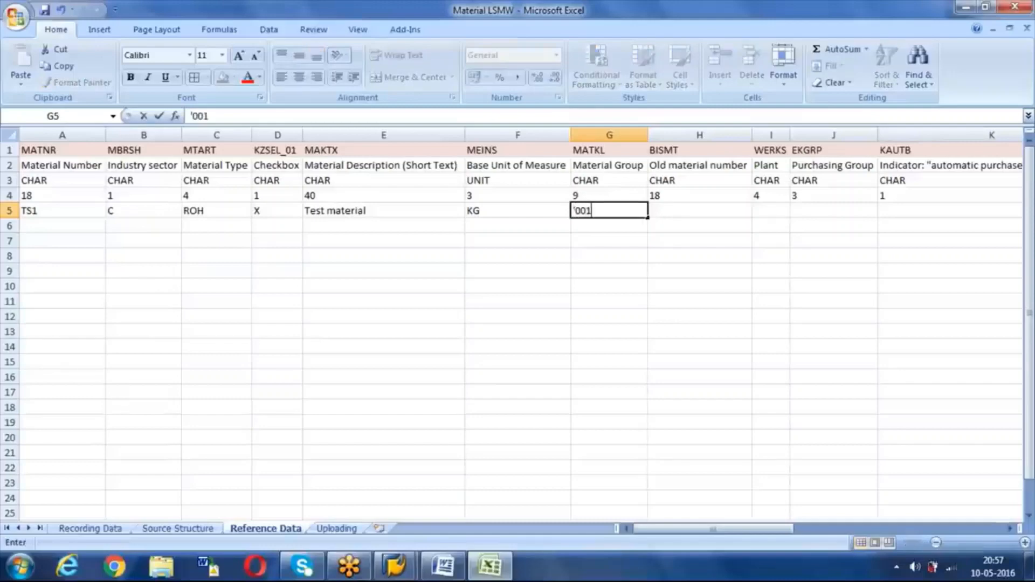
key("Tab")
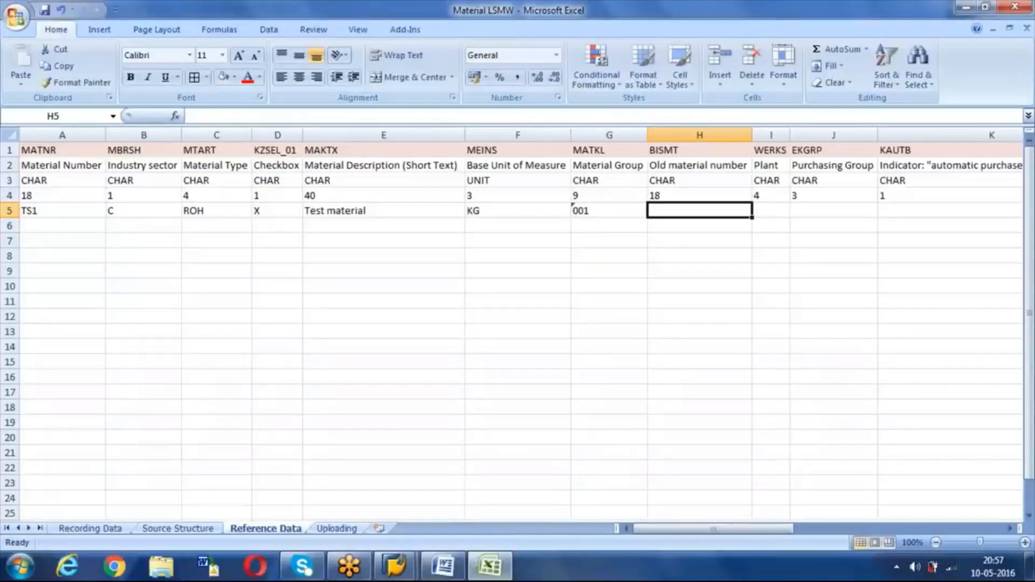
type("OLM")
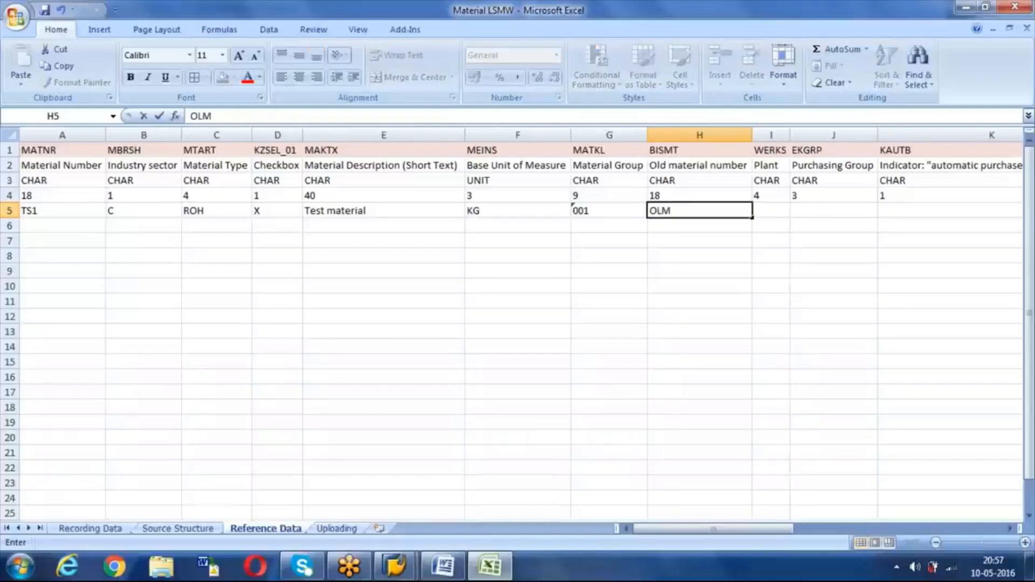
type("1")
key("Tab")
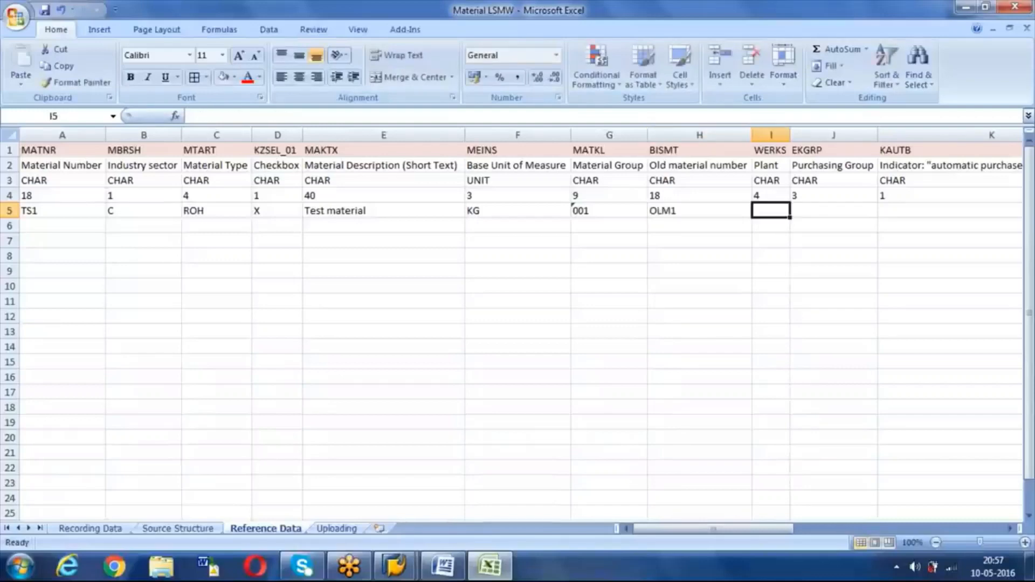
type("1000")
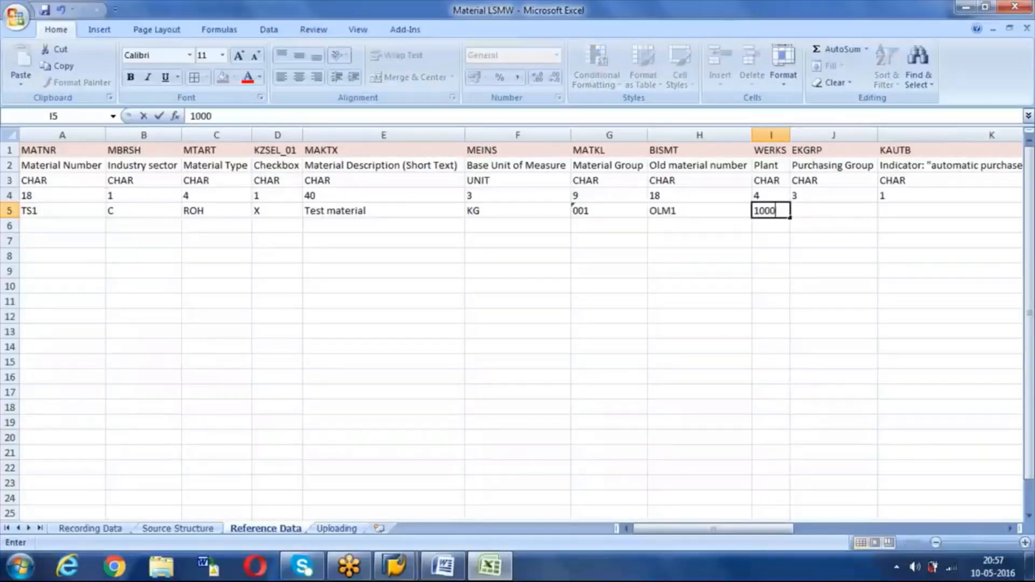
key("Tab")
key("Tab")
key("Tab")
key("Tab")
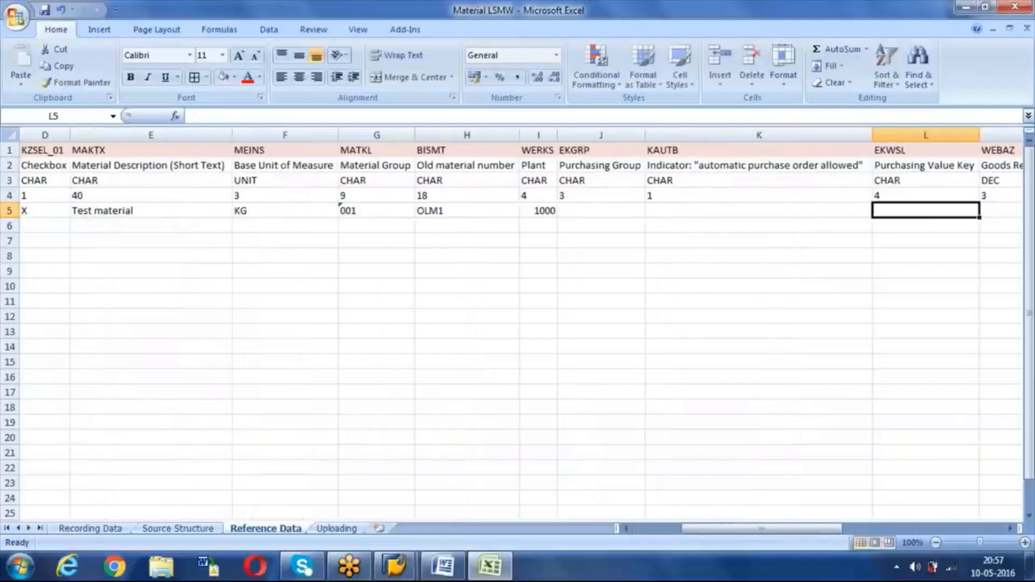
Step: Enter purchasing group 001 in J5, X in K5 and goods receipt time 10 in M5
left_click(382, 215)
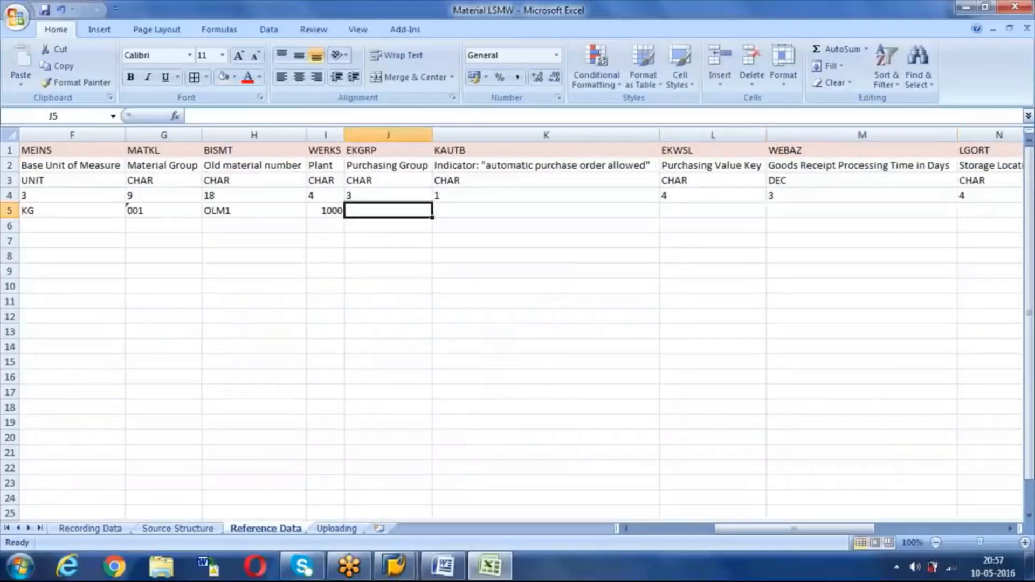
type("'001")
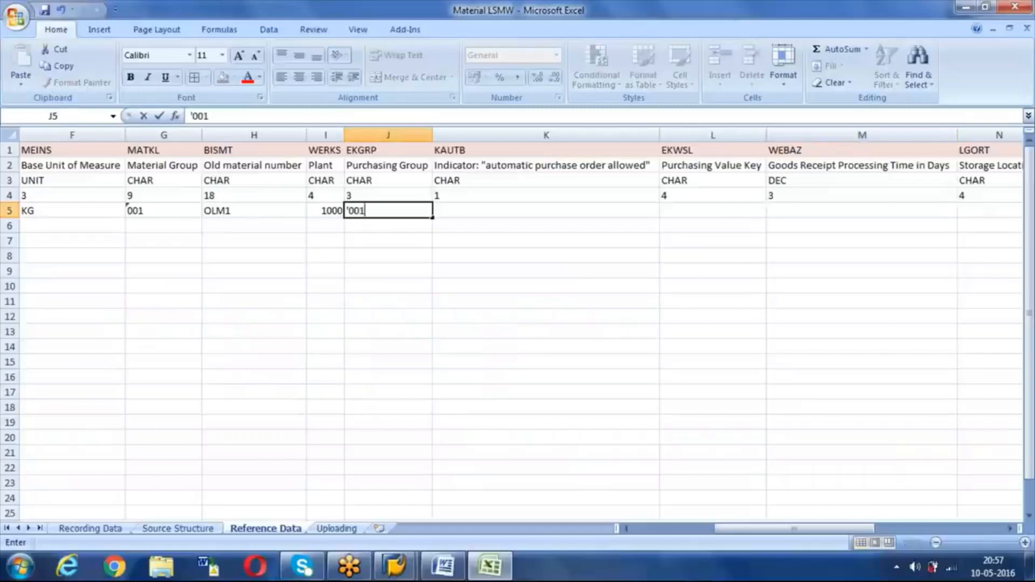
key("Tab")
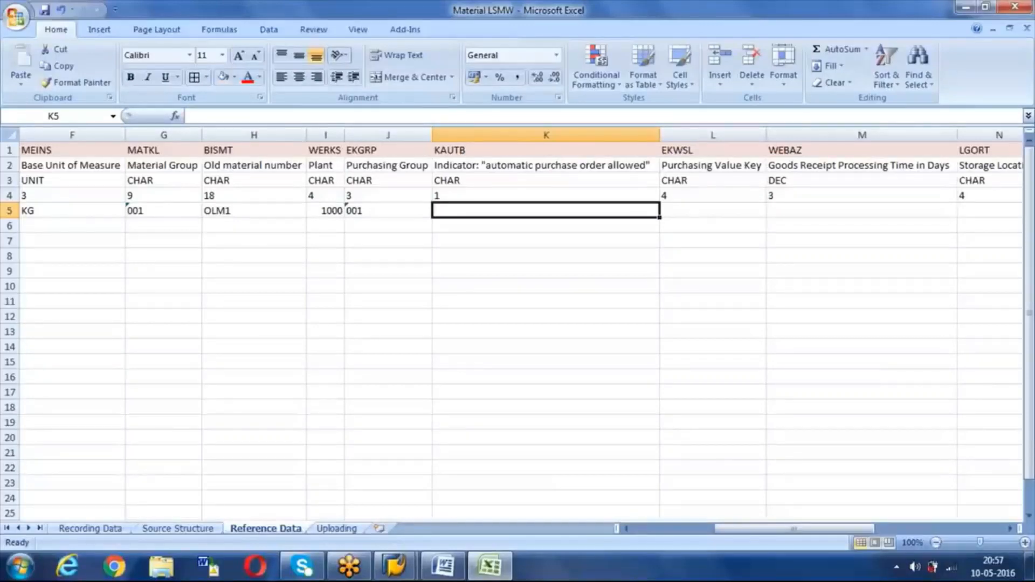
type("X")
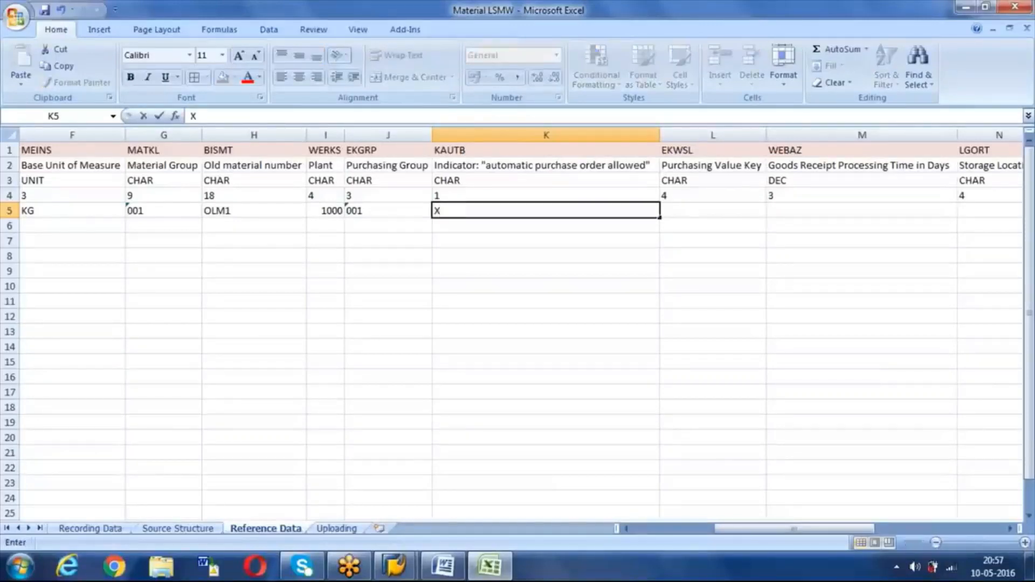
key("Tab")
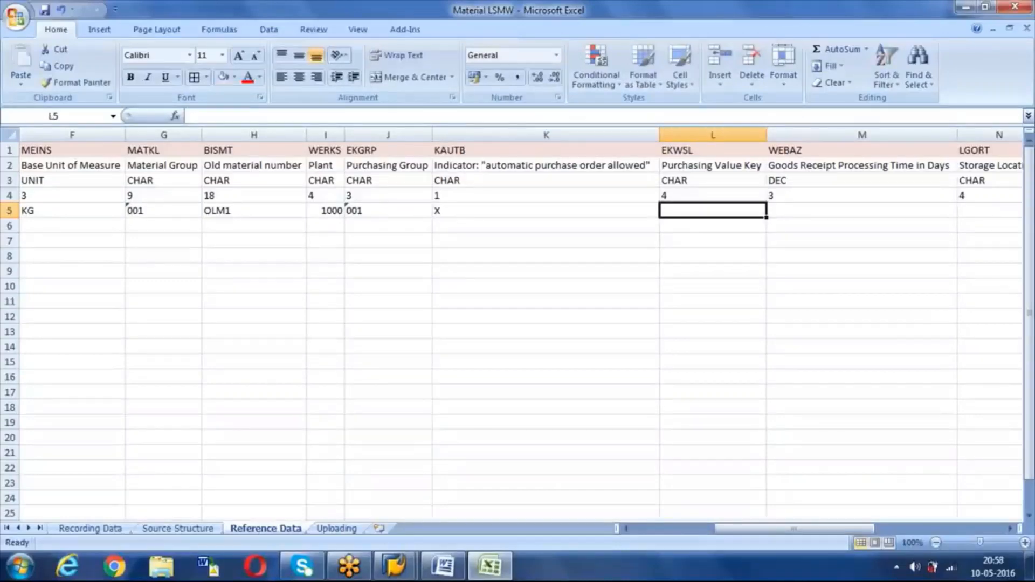
key("Tab")
key("Tab")
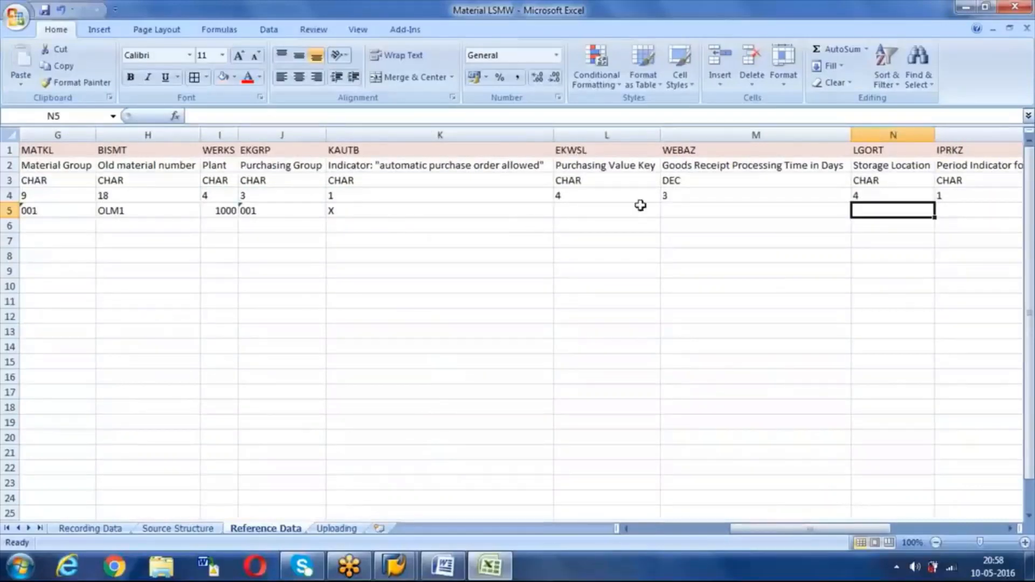
left_click(685, 210)
type("10")
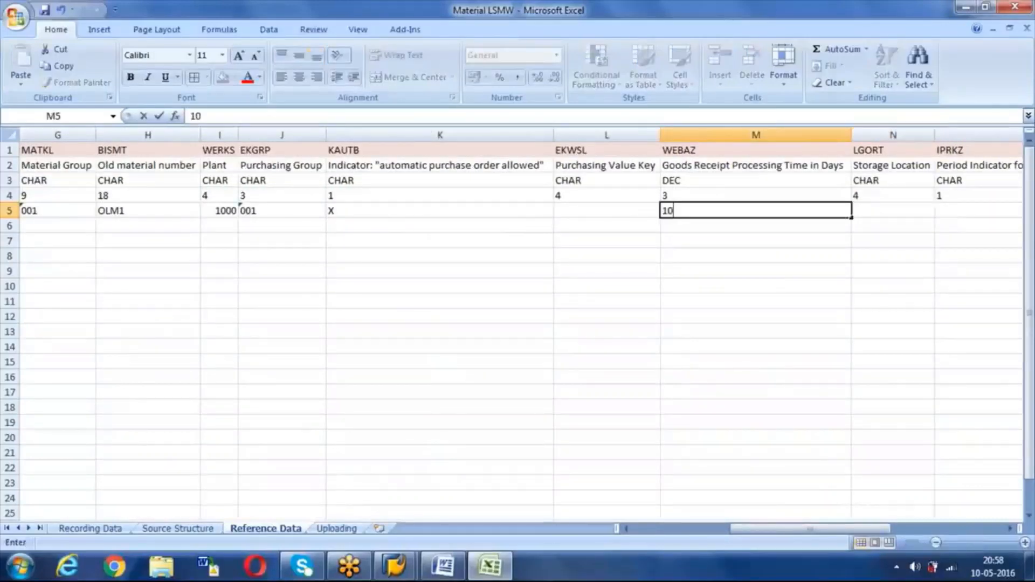
key("Tab")
key("Tab")
key("Tab")
key("Tab")
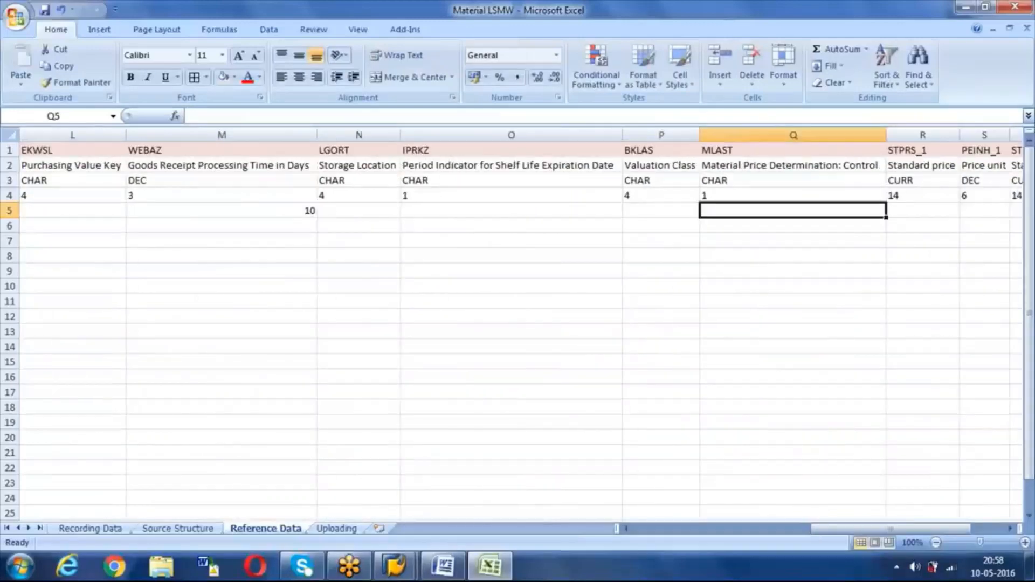
Step: Enter storage location 0001 in N5 and valuation class 3000 in P5
left_click(362, 215)
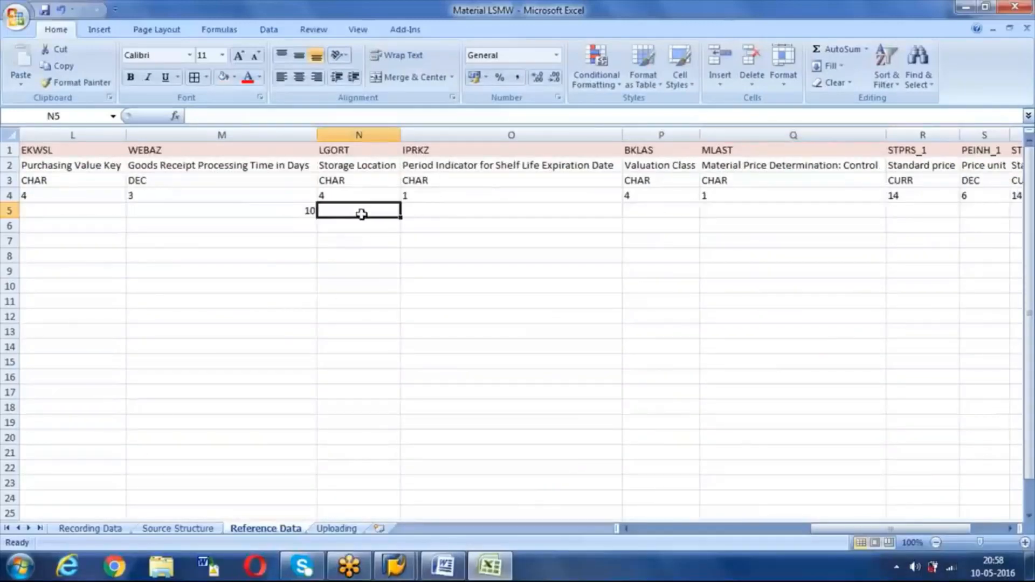
type("'")
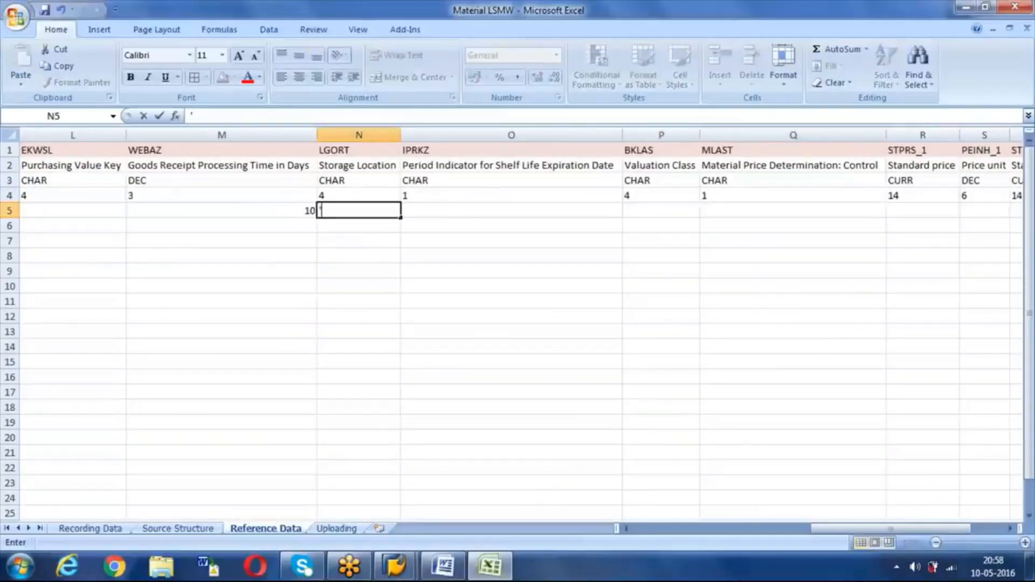
type("0001")
key("Tab")
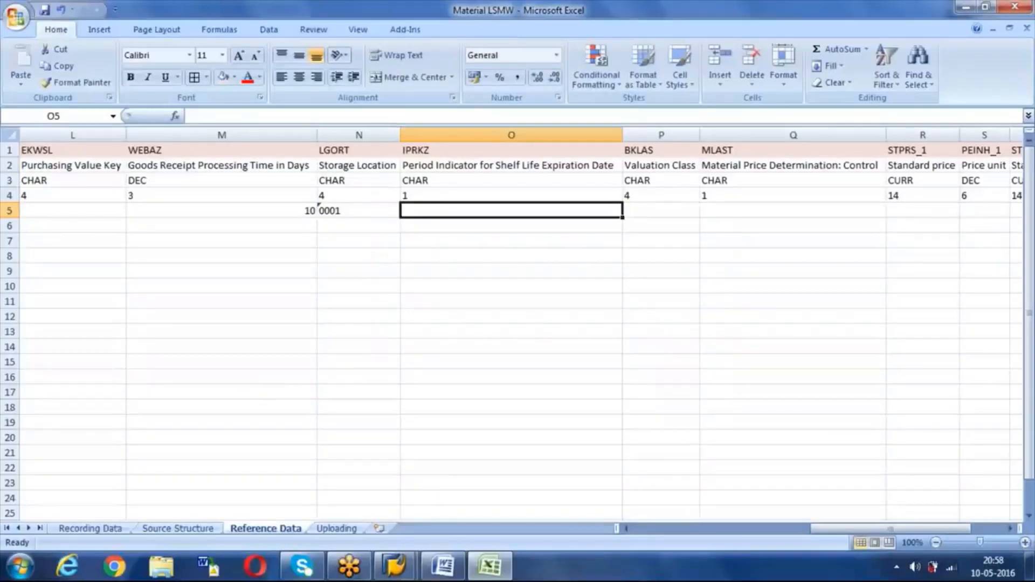
key("Tab")
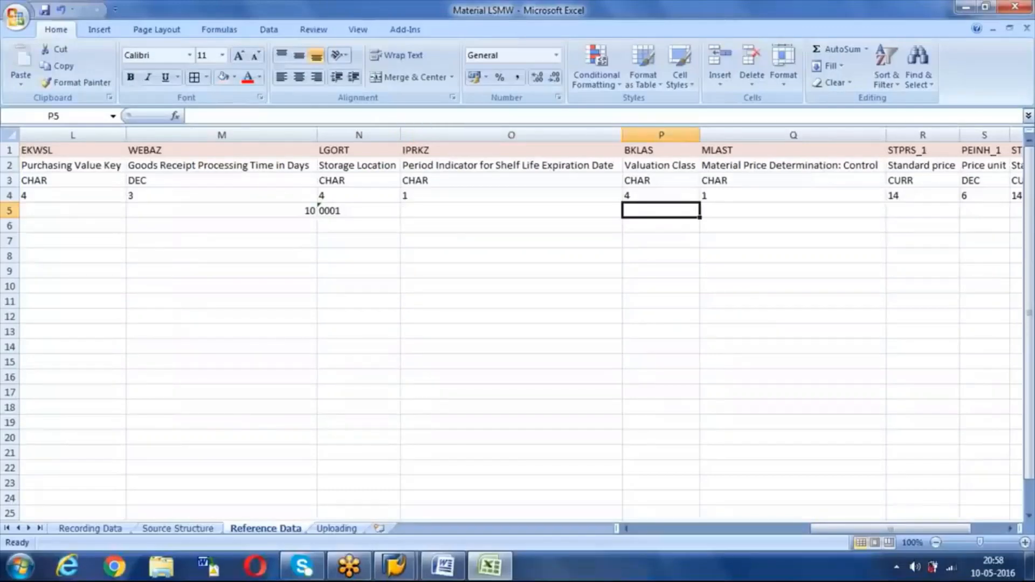
type("3000")
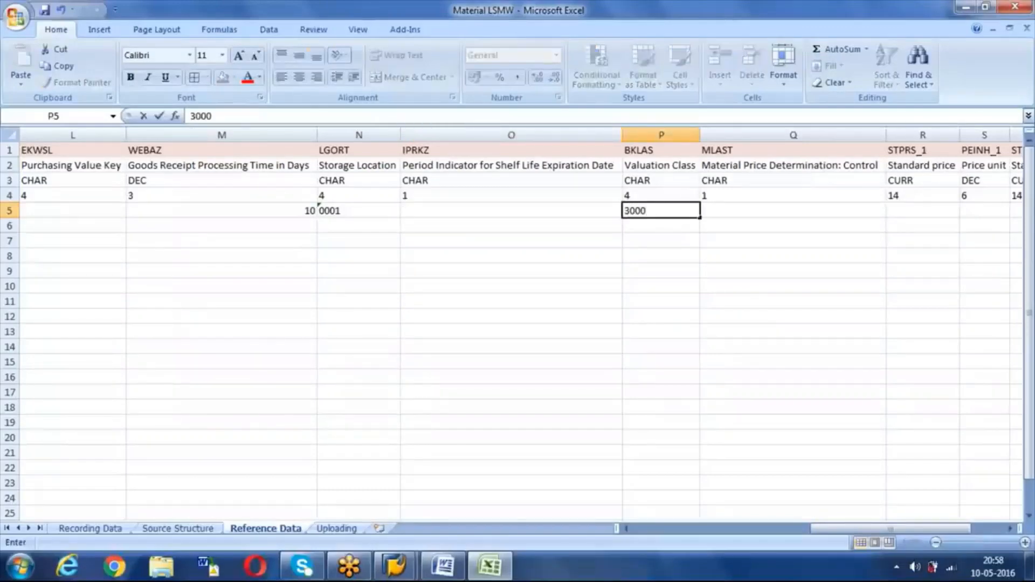
key("Tab")
key("Tab")
key("Tab")
key("Tab")
key("Tab")
key("Tab")
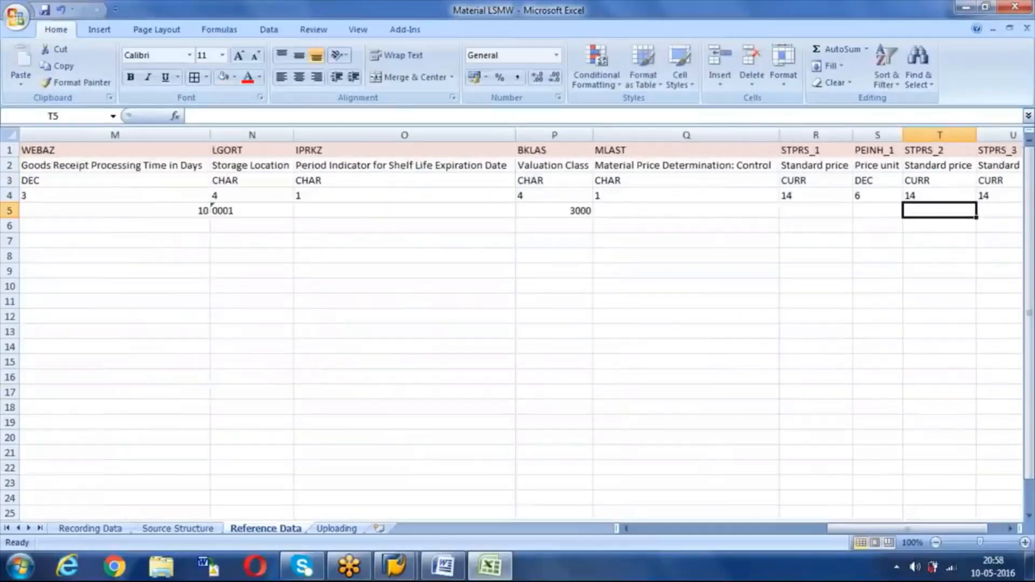
Step: Enter price control S, standard price 300 and price unit 1 in row 5
left_click(445, 222)
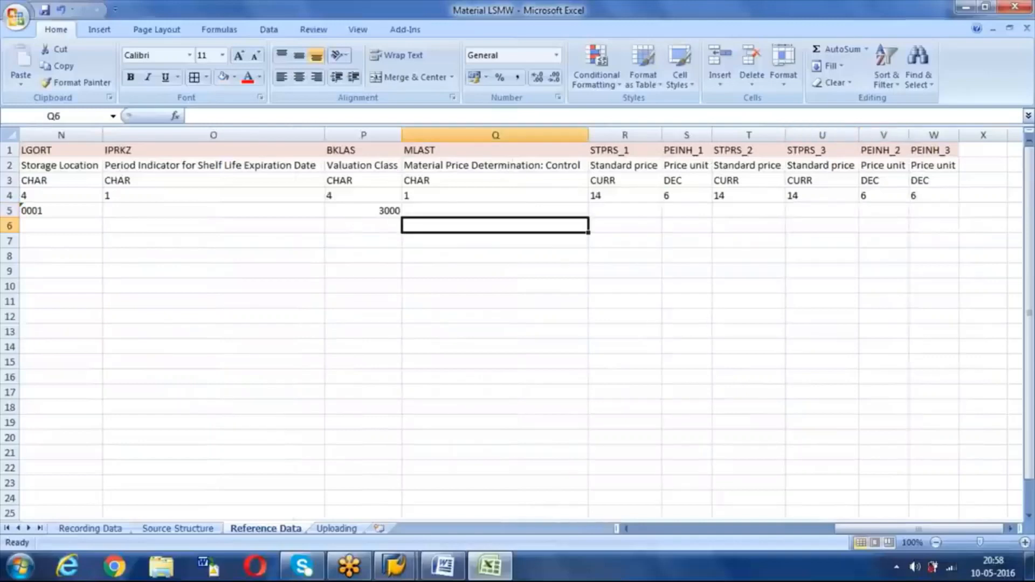
key("Up")
type("s")
key("BackSpace")
type("S")
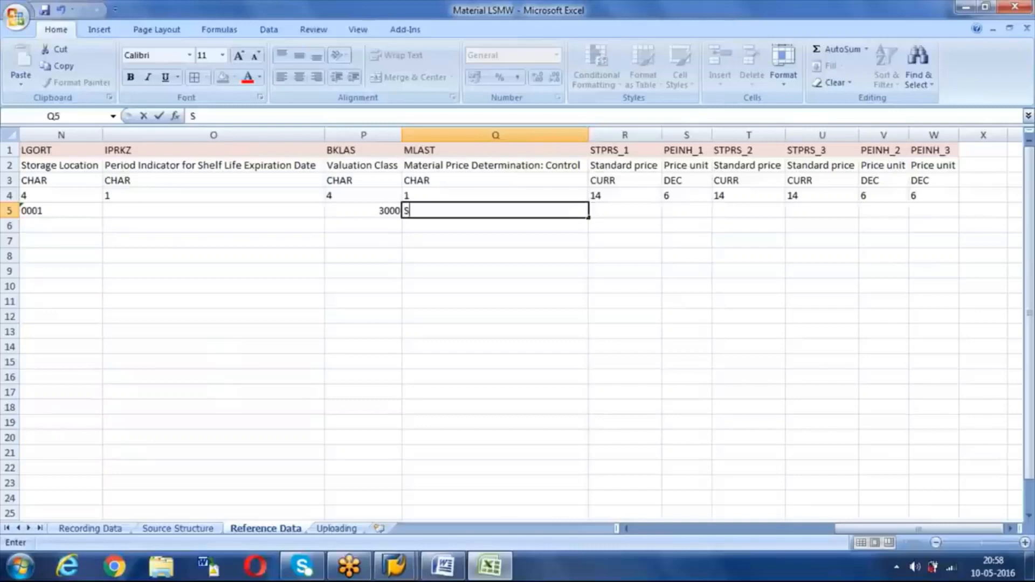
key("Tab")
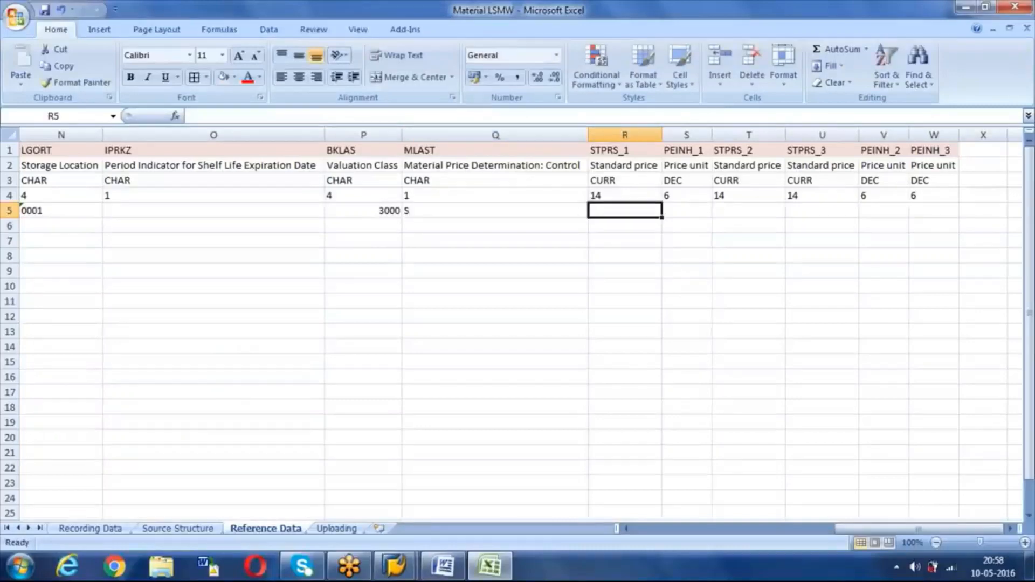
type("300")
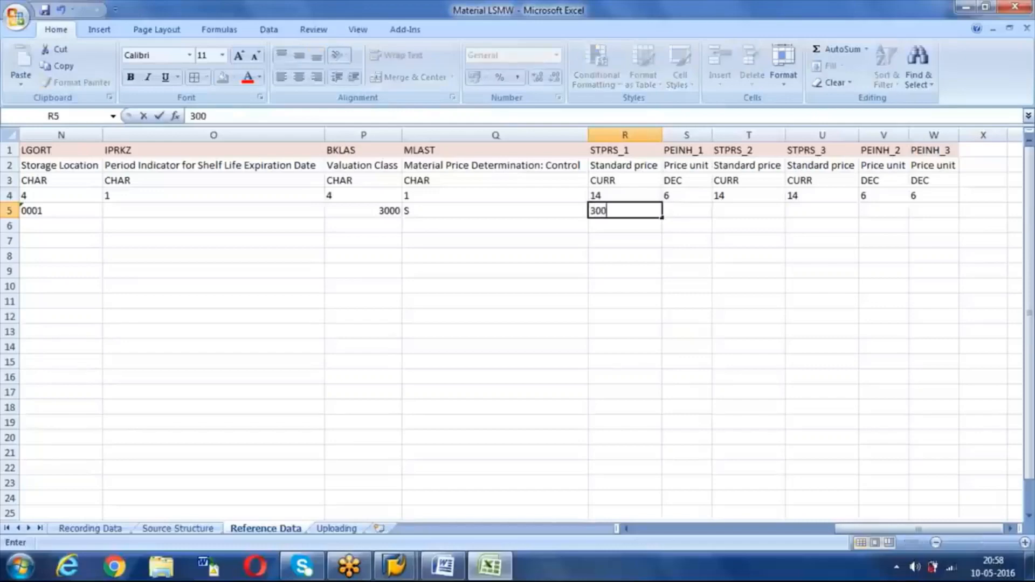
key("Tab")
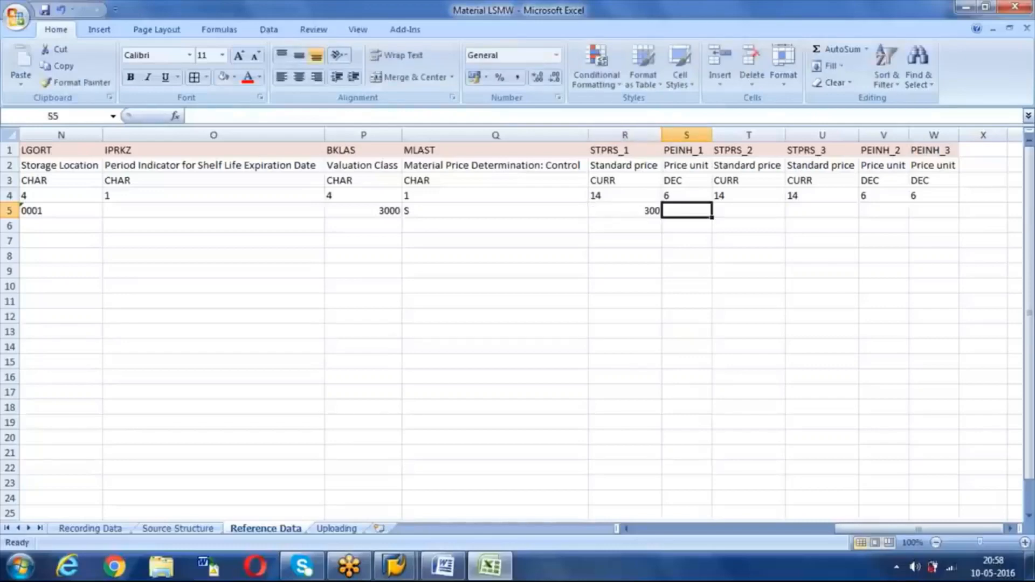
type("1")
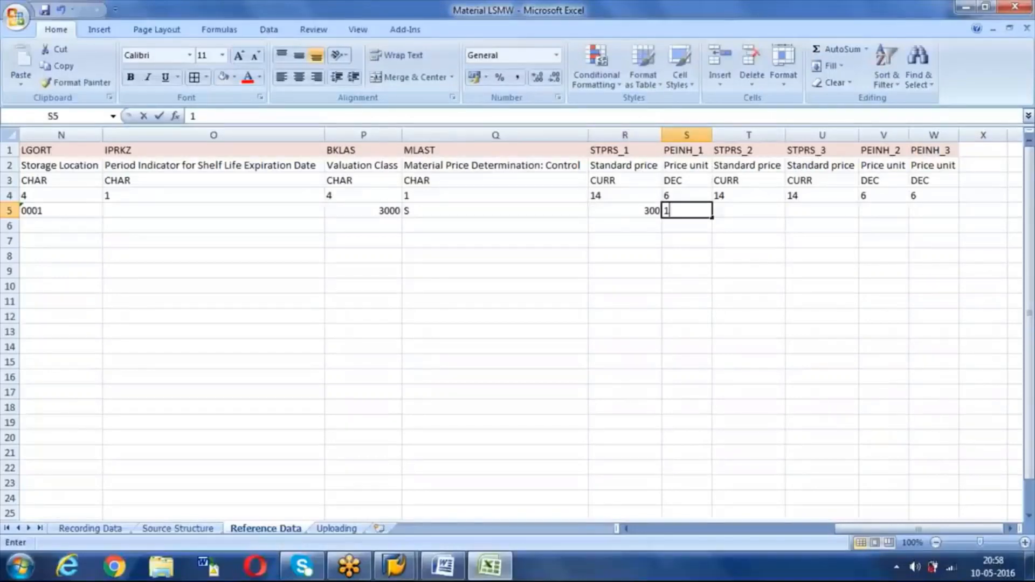
key("Tab")
key("Tab")
key("Tab")
key("Tab")
key("Tab")
key("Tab")
key("Tab")
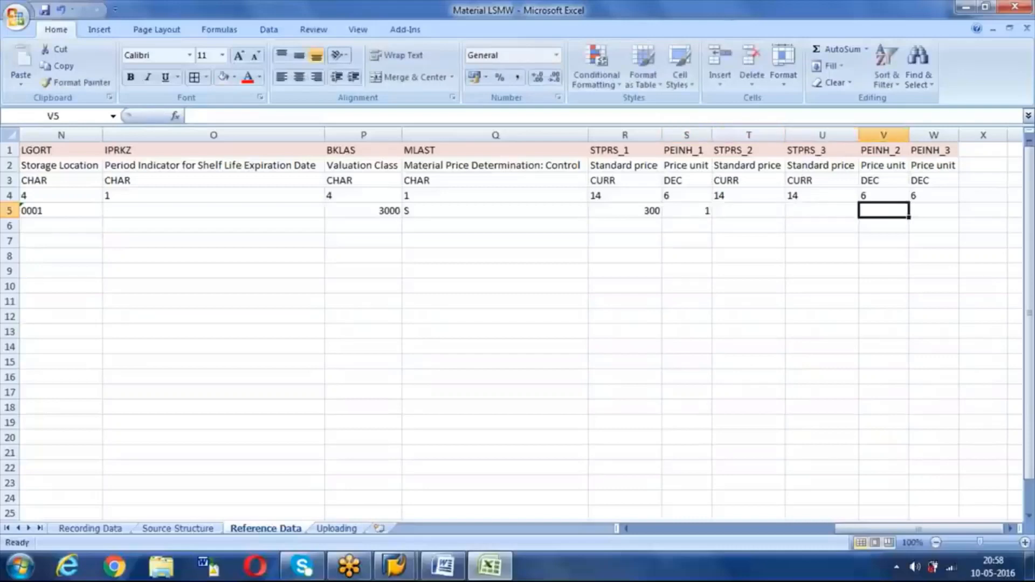
key("Tab")
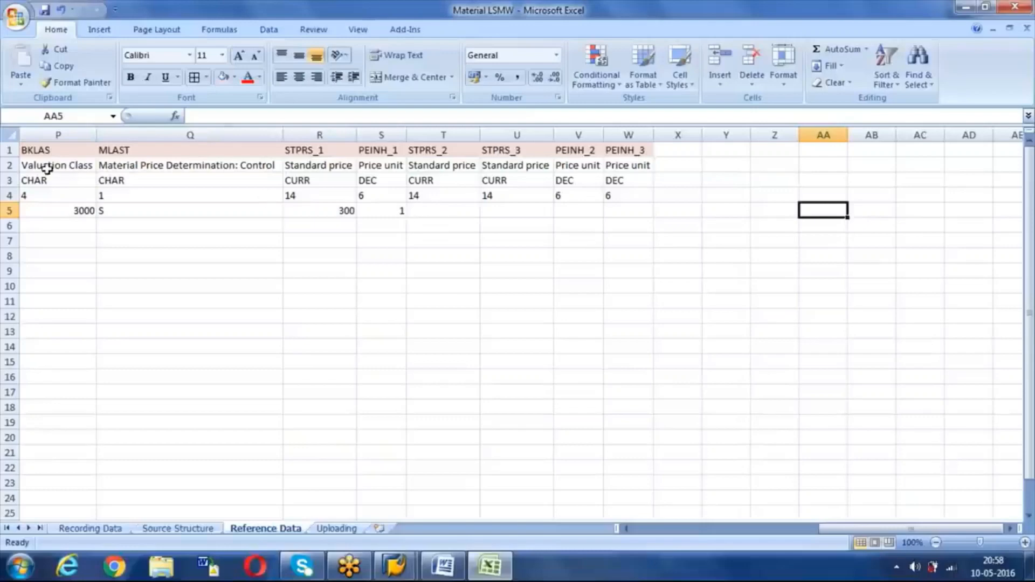
Step: Copy the Reference Data field-name header row into row 1 of the Uploading sheet
left_click(48, 151)
left_click(10, 150)
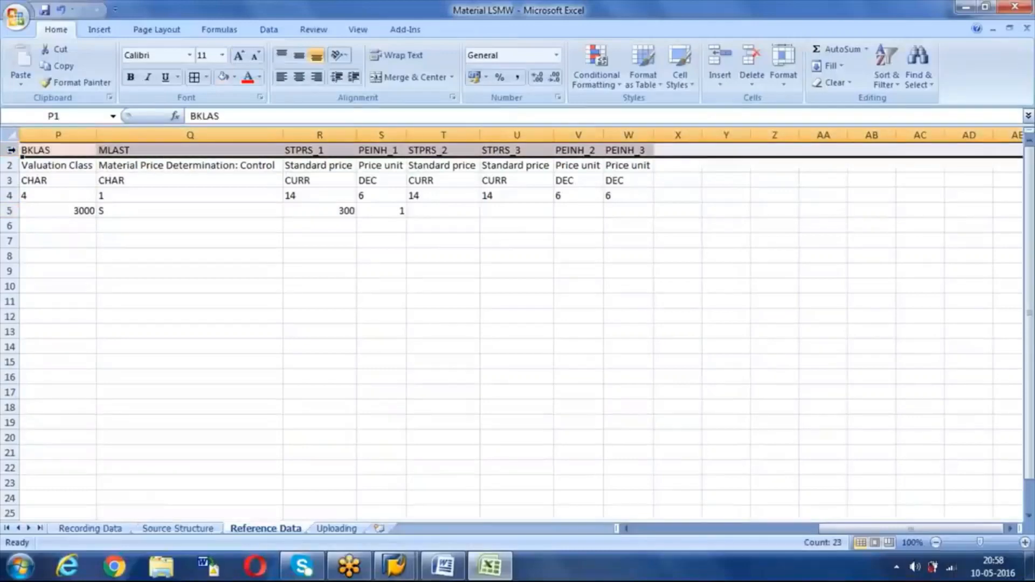
key("ctrl+c")
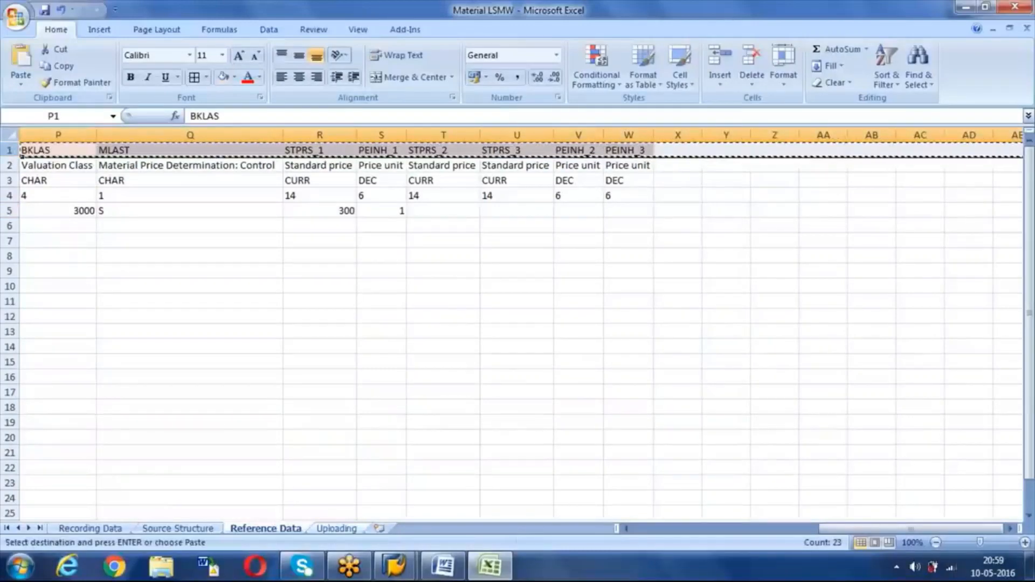
left_click(333, 528)
key("ctrl+v")
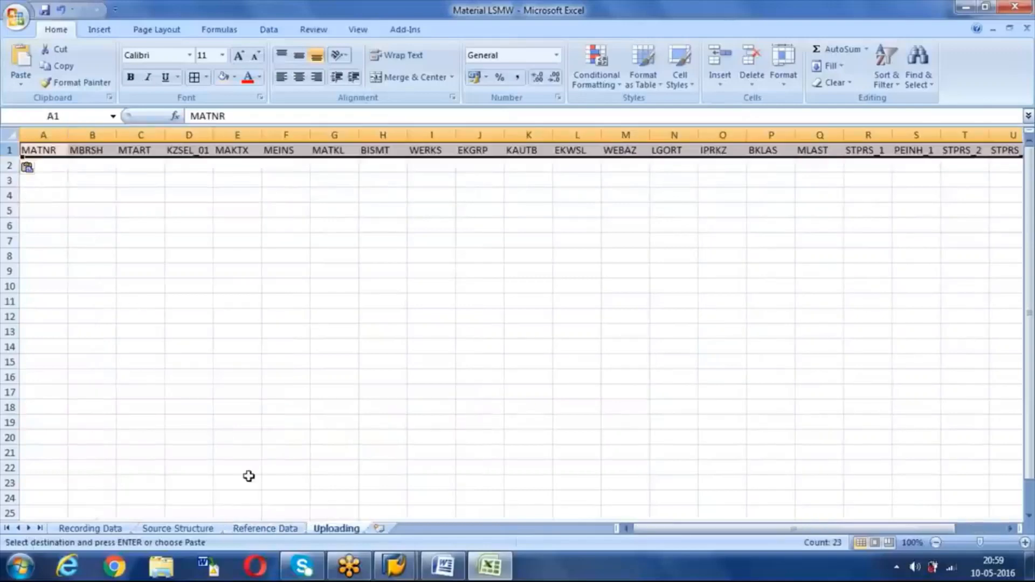
Step: Copy the TS1 material values from Reference Data row 5 into Uploading row 2
left_click(265, 527)
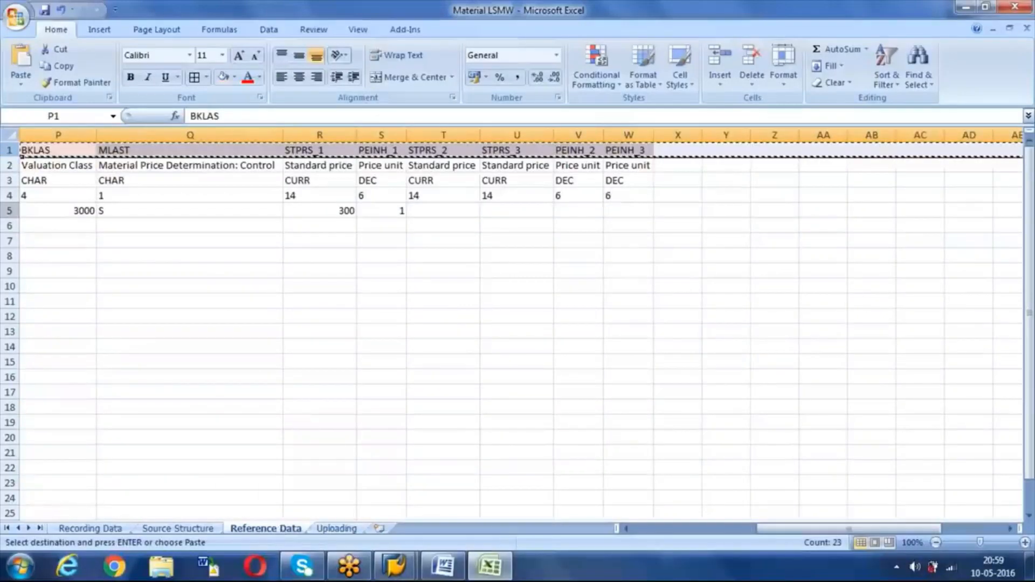
left_click(9, 210)
key("ctrl+c")
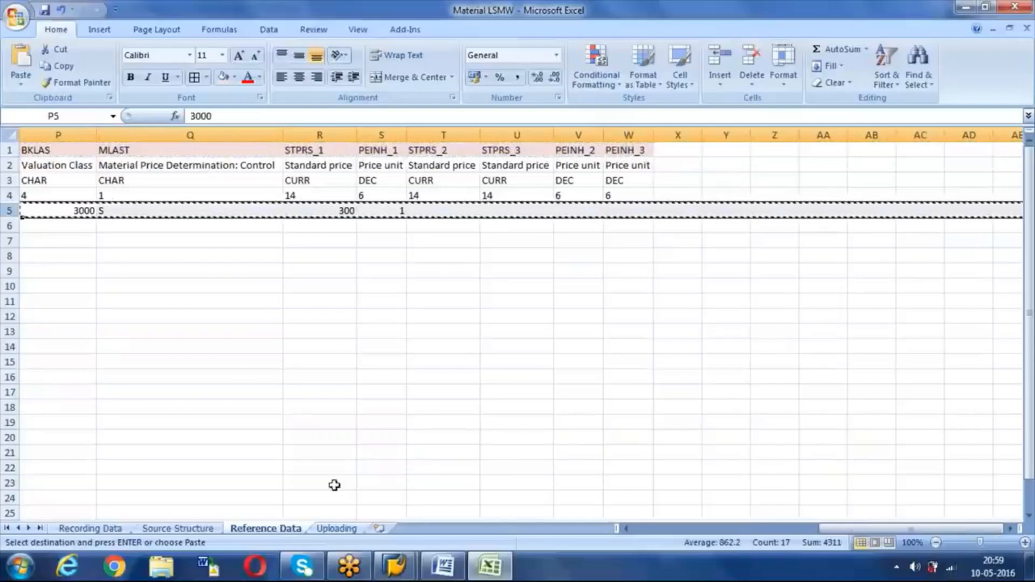
left_click(338, 528)
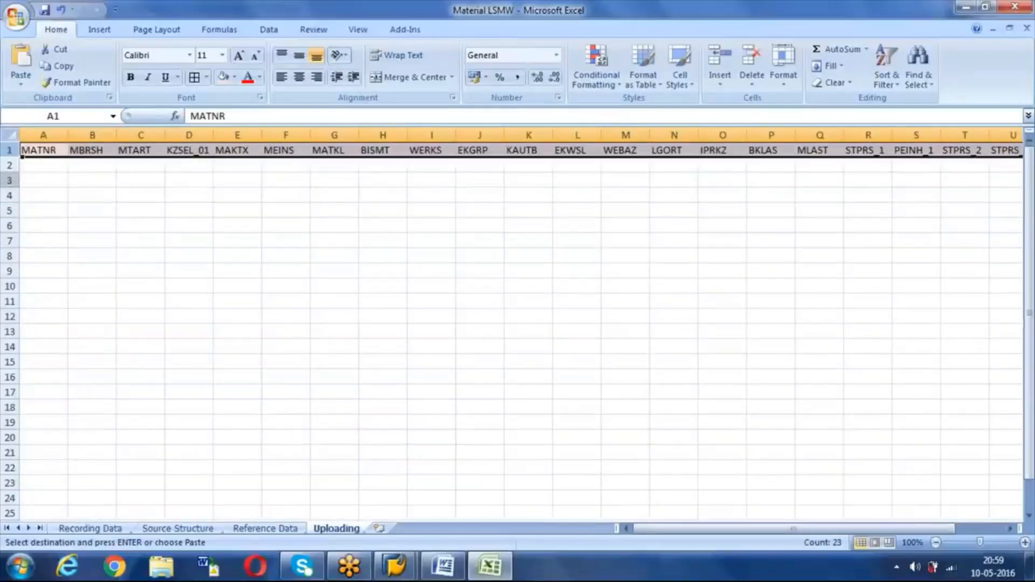
left_click(10, 163)
key("ctrl+v")
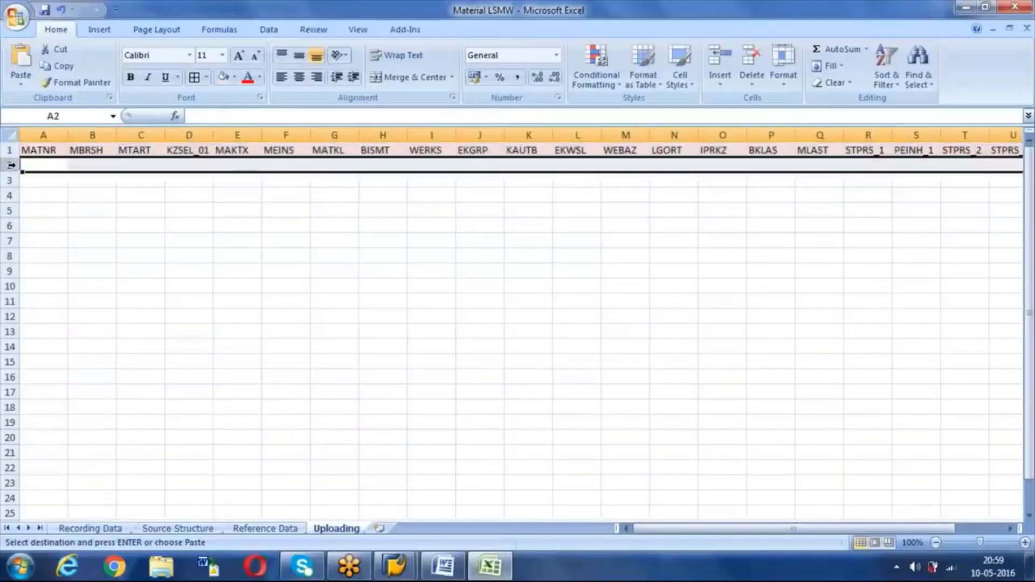
key("Escape")
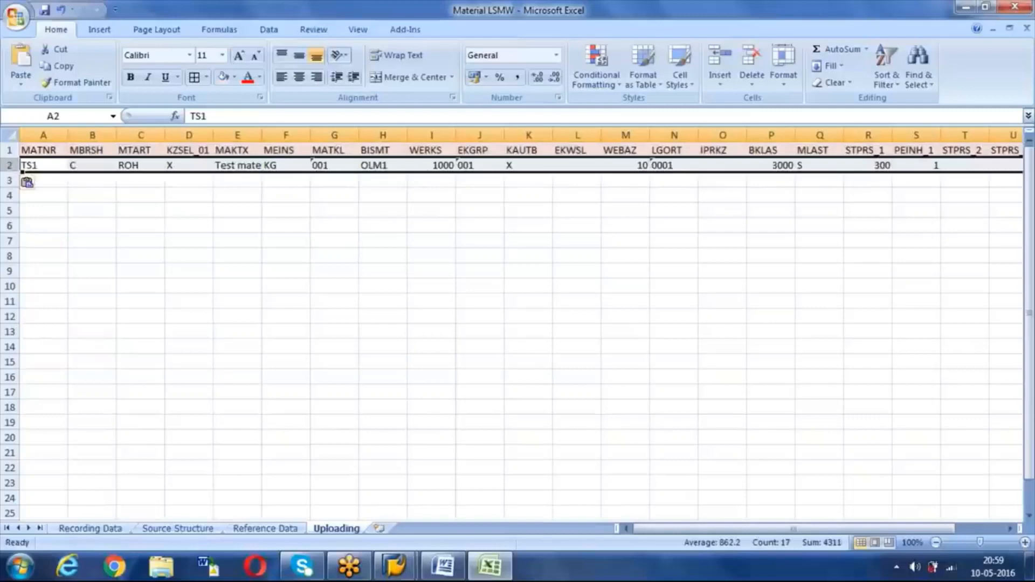
left_click(46, 149)
left_click_drag(47, 149, 47, 163)
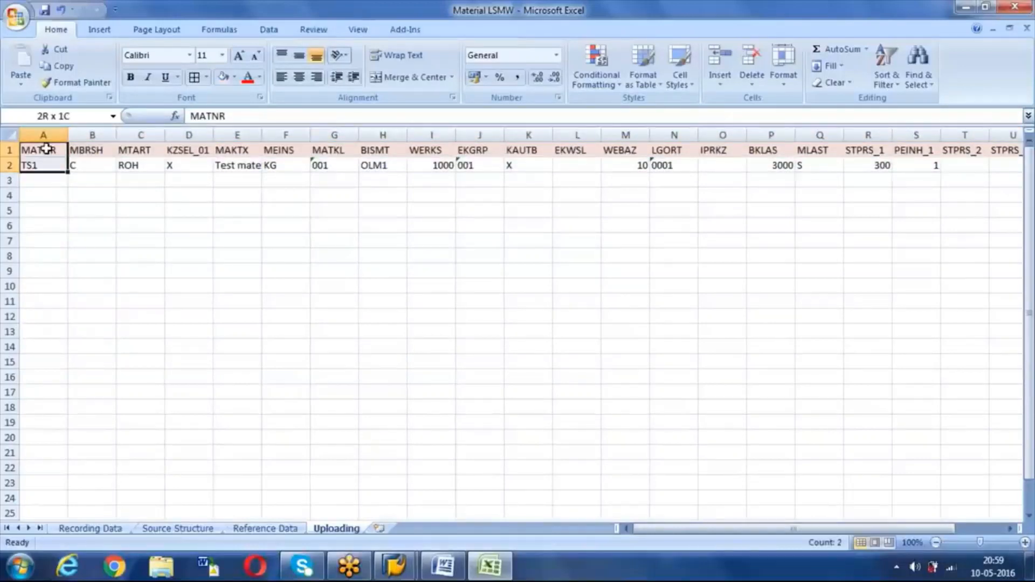
key("ctrl+shift+Right")
left_click(280, 305)
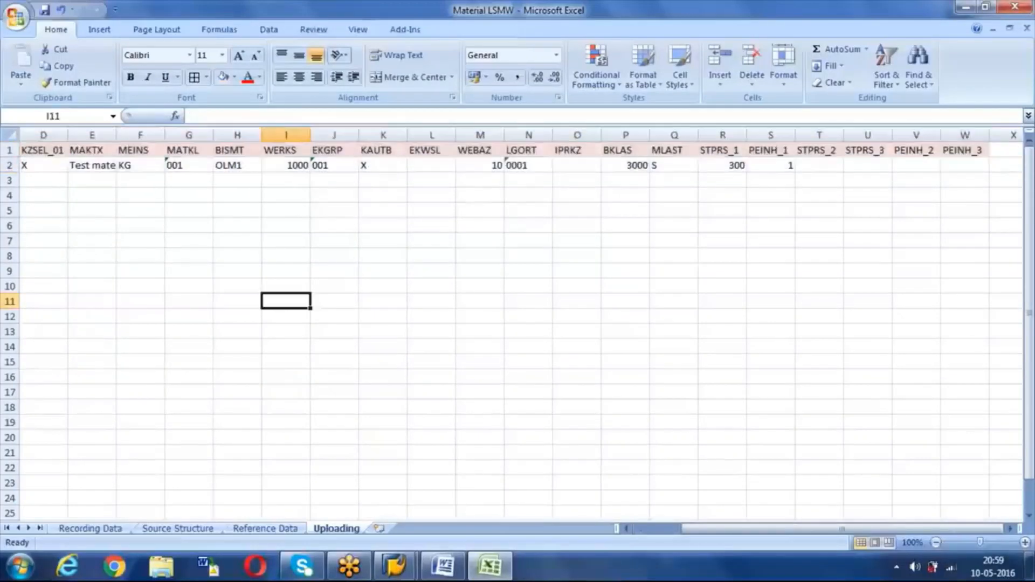
left_click(9, 151)
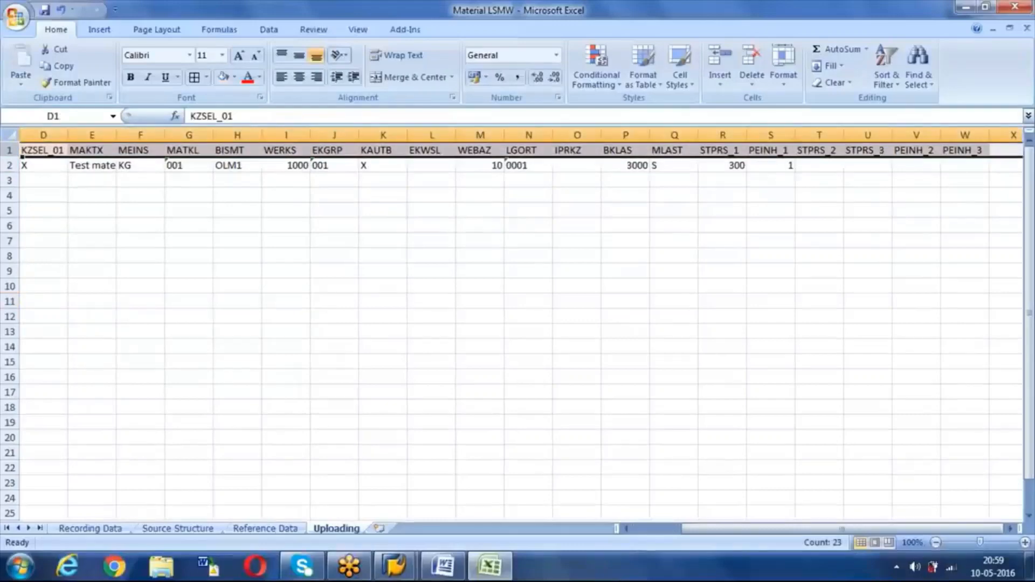
left_click(9, 165)
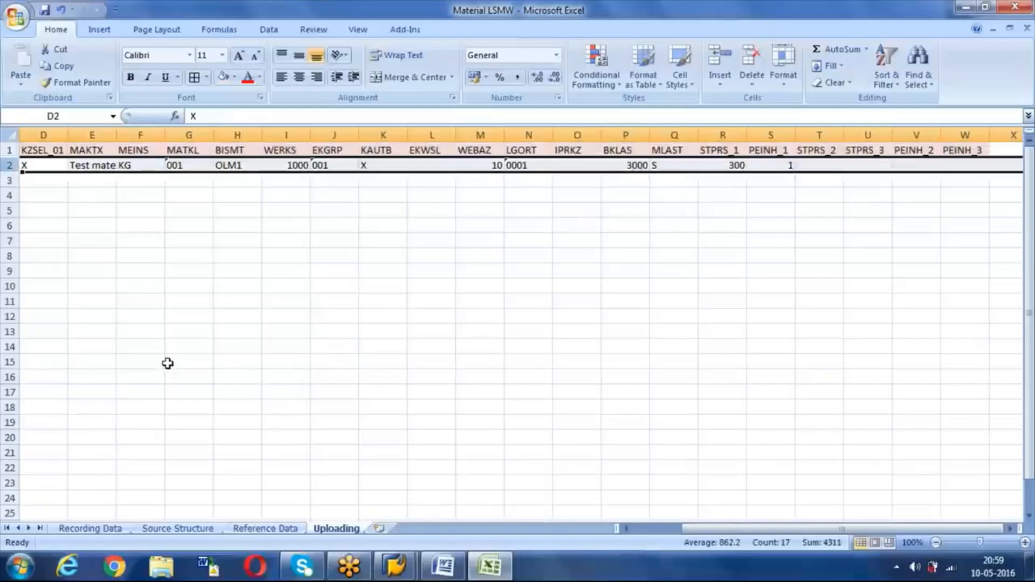
left_click(101, 532)
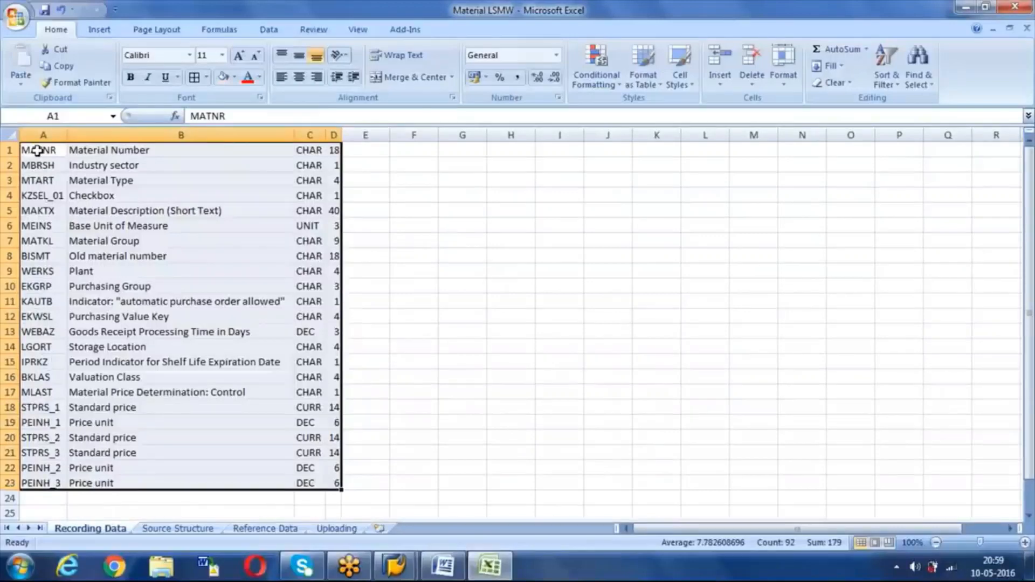
left_click(167, 530)
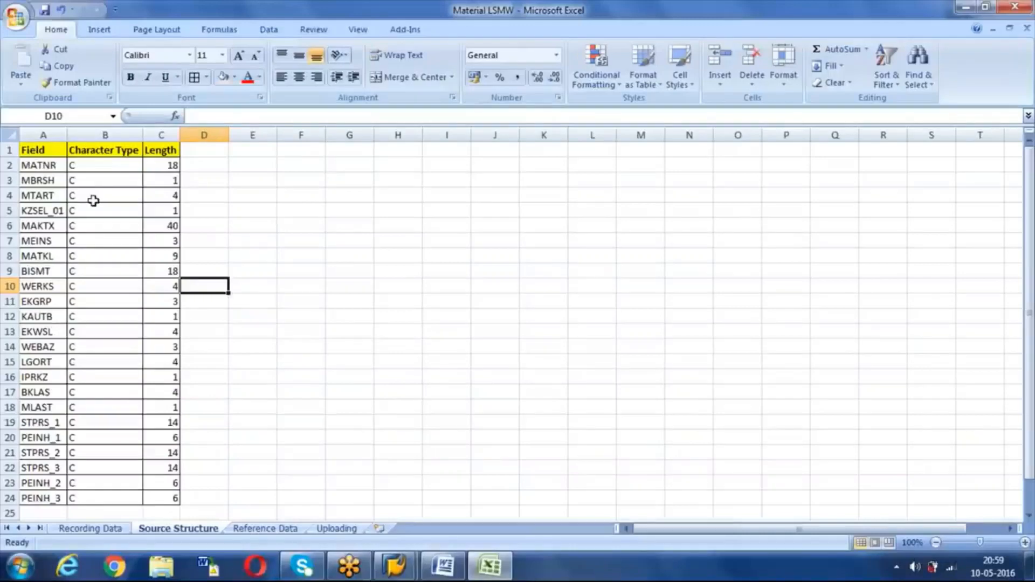
left_click(265, 528)
key("Left")
key("Left")
key("Left")
key("Left")
key("Left")
key("Left")
key("Left")
key("Left")
key("Left")
key("Left")
key("Left")
key("Left")
key("Left")
key("Left")
key("Left")
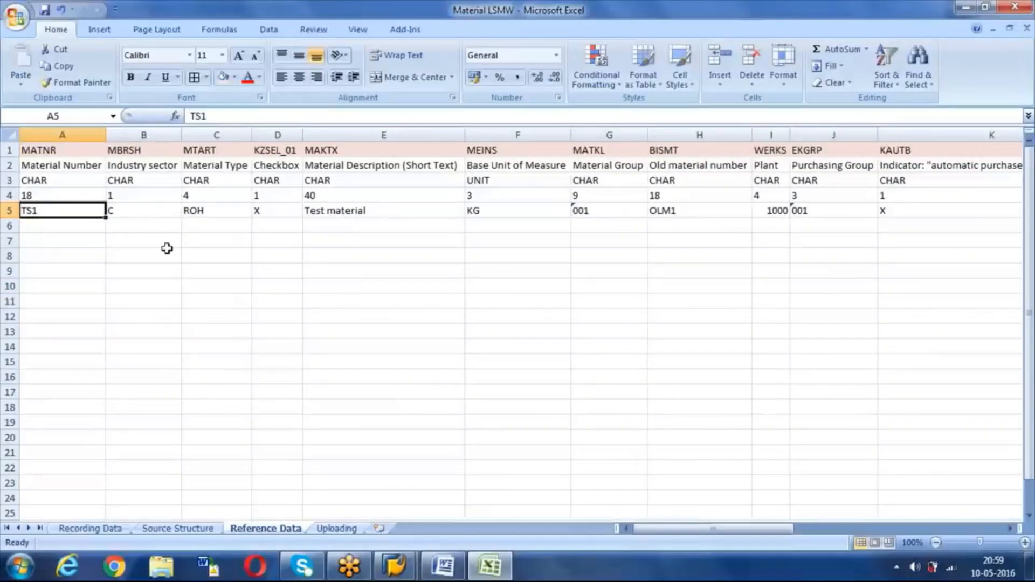
left_click(70, 153)
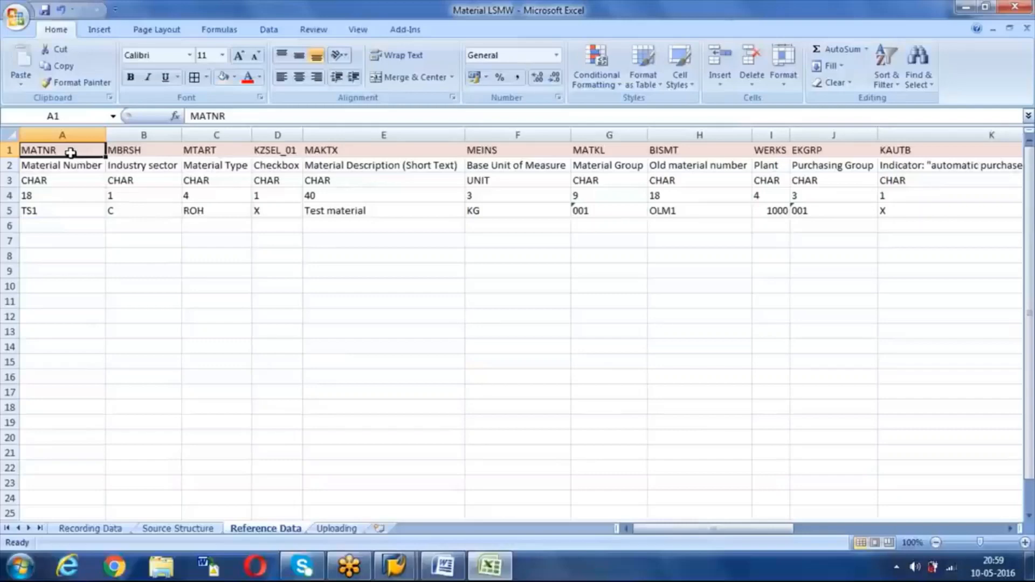
left_click(64, 169)
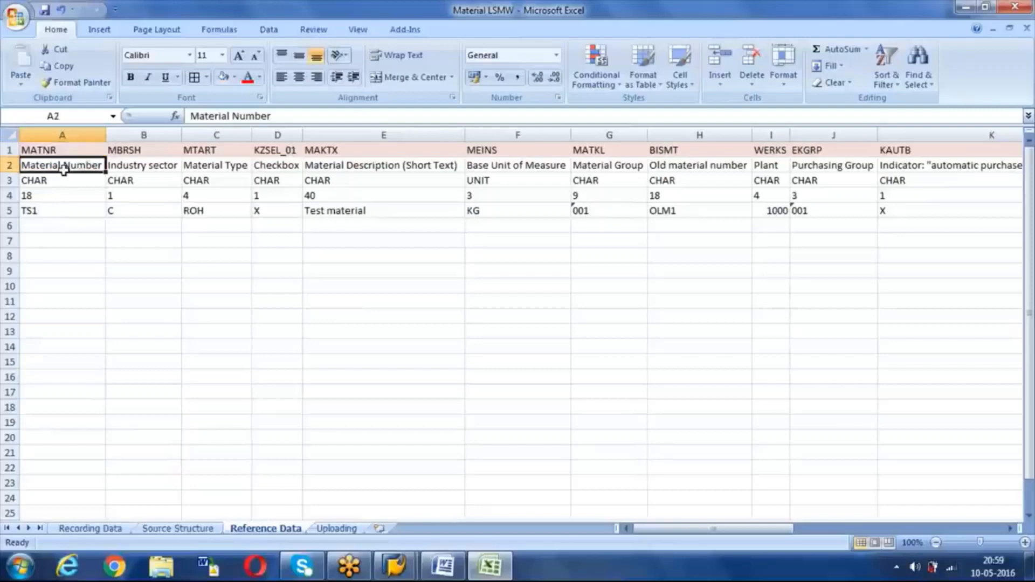
left_click(46, 210)
left_click(123, 213)
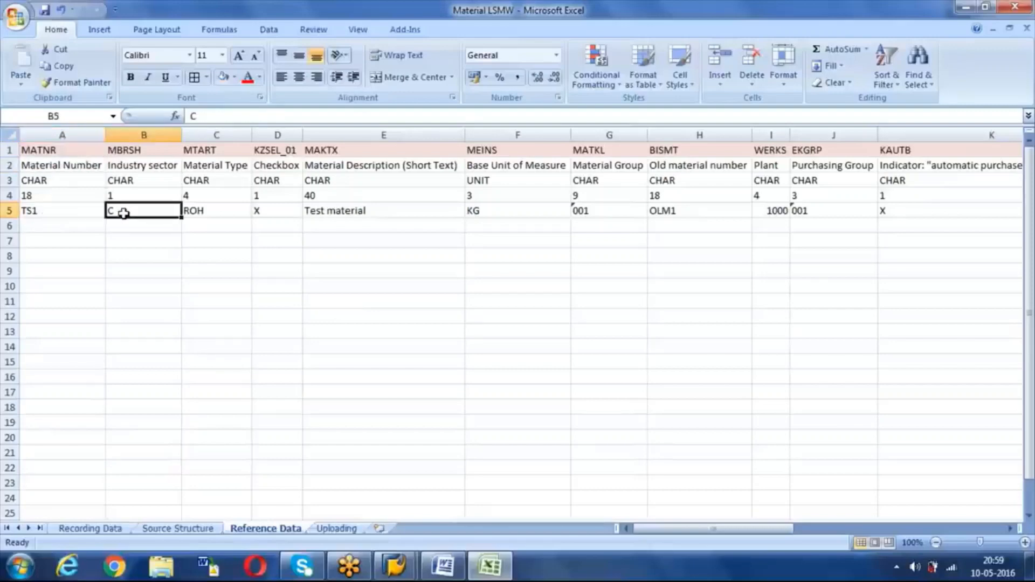
left_click(209, 211)
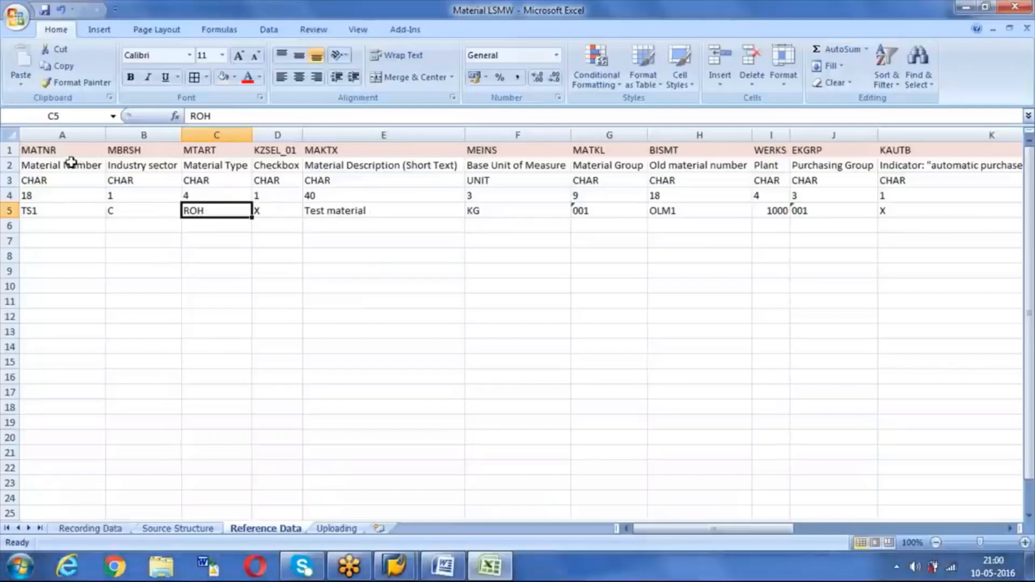
left_click(10, 150)
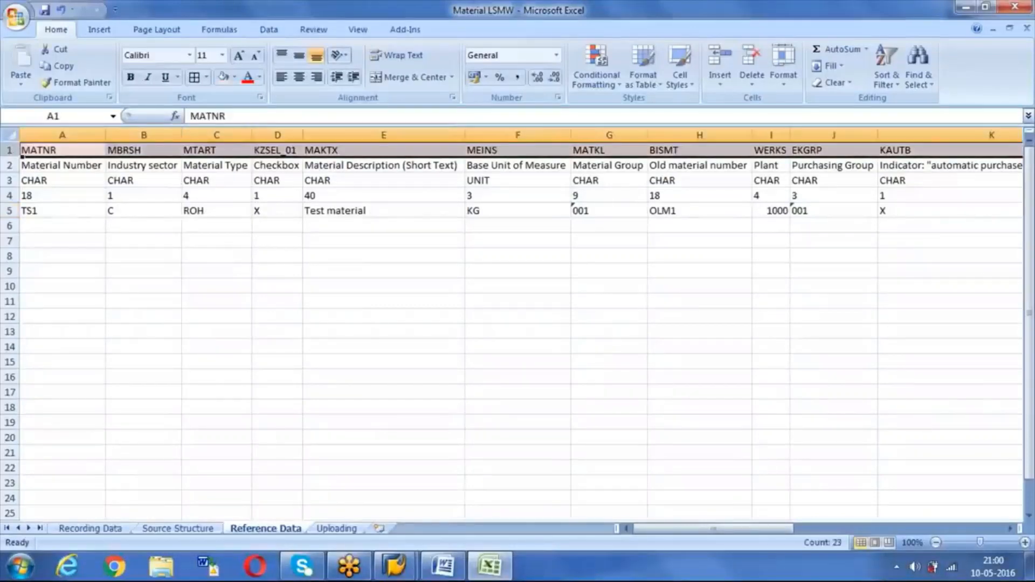
left_click_drag(9, 210, 34, 386)
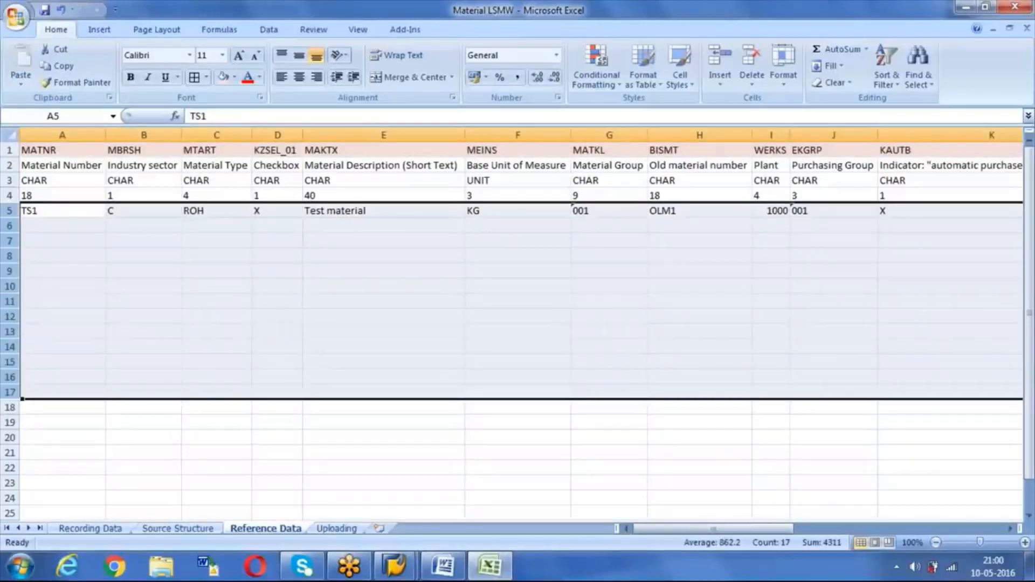
left_click(57, 243)
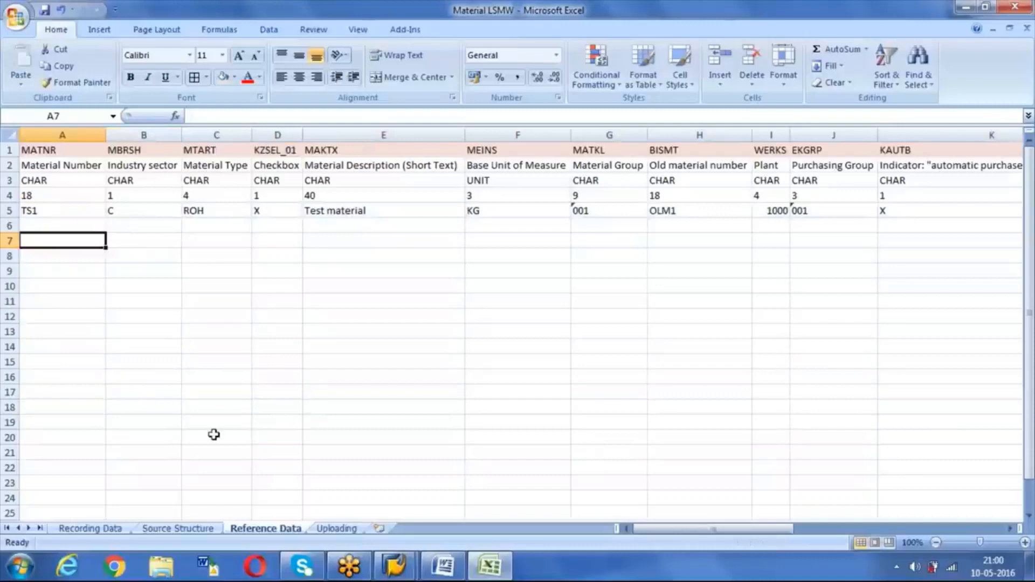
left_click(338, 529)
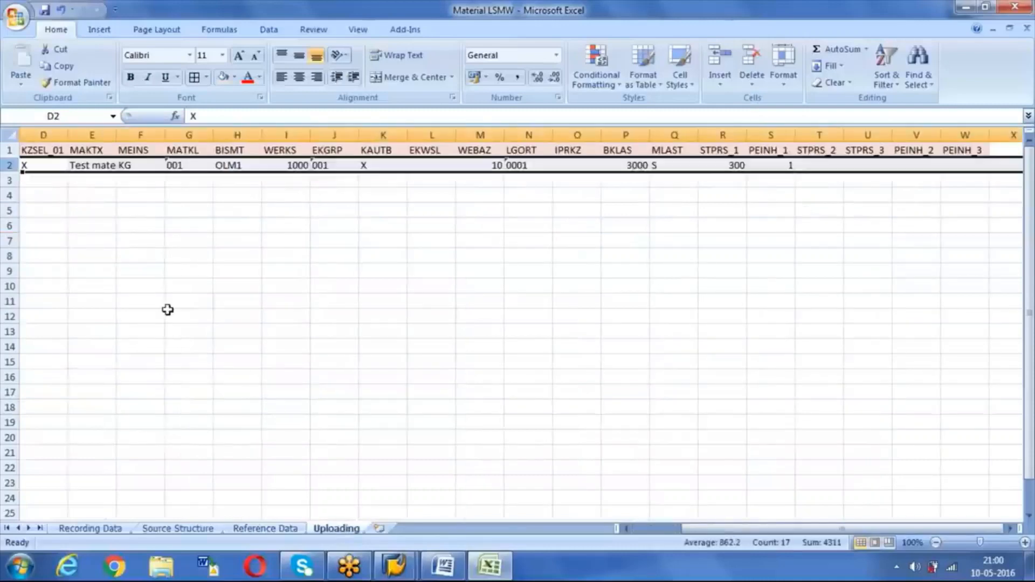
left_click(56, 150)
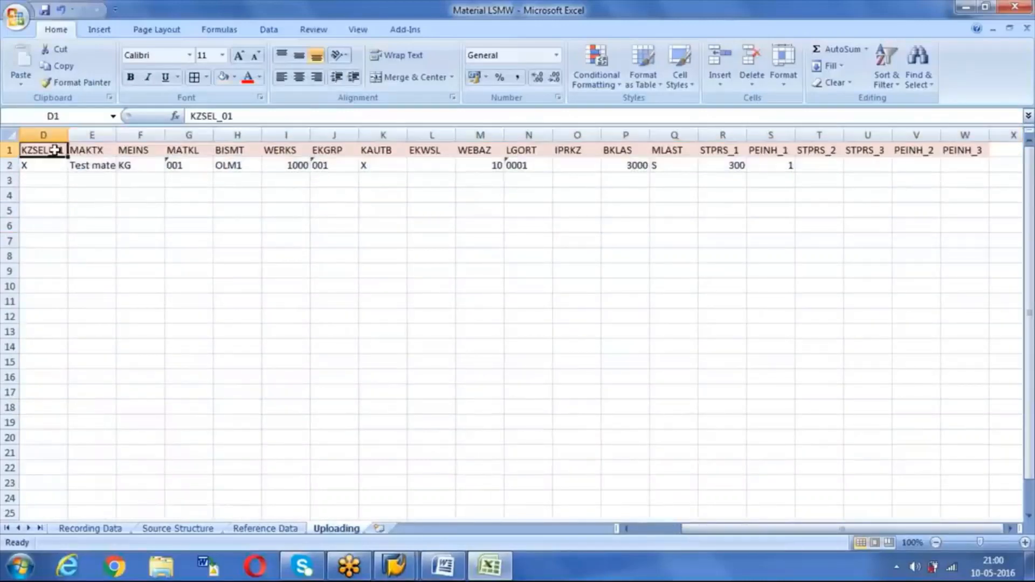
key("ctrl+Home")
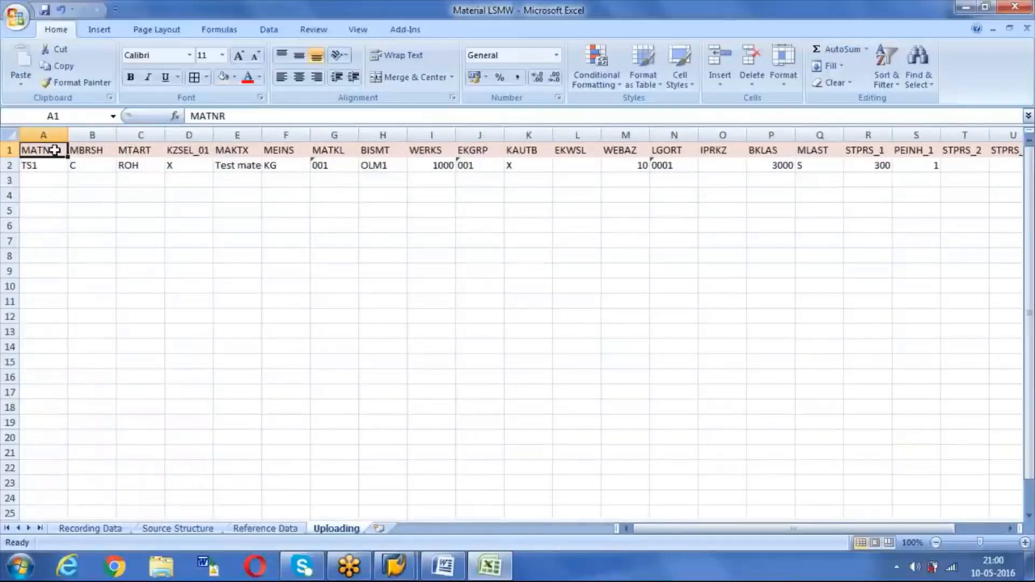
Step: Copy the field names and TS1 values in A1:W2 of the Uploading sheet
left_click_drag(55, 150, 1003, 167)
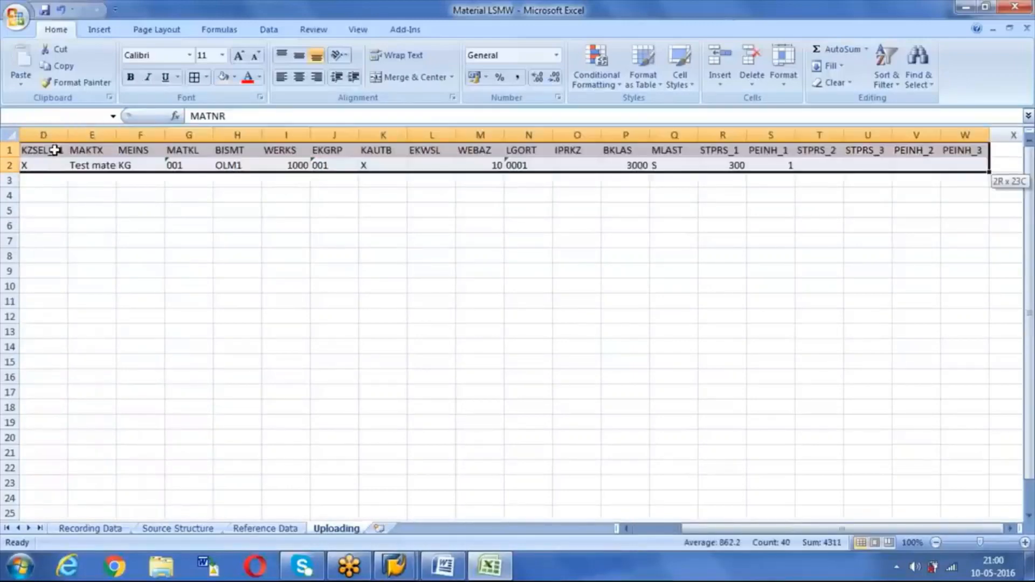
key("ctrl+c")
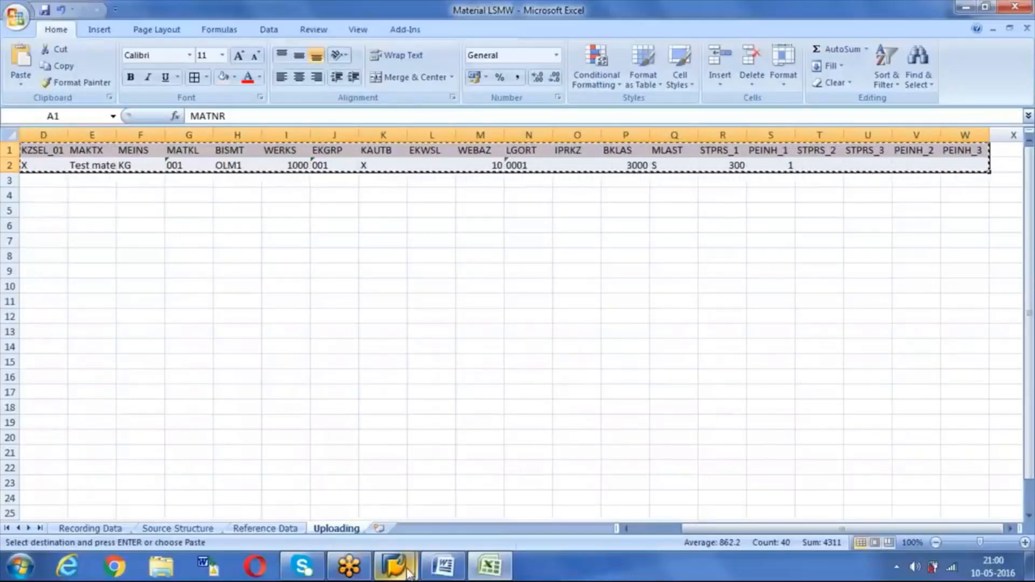
mouse_move(410, 575)
key("super+d")
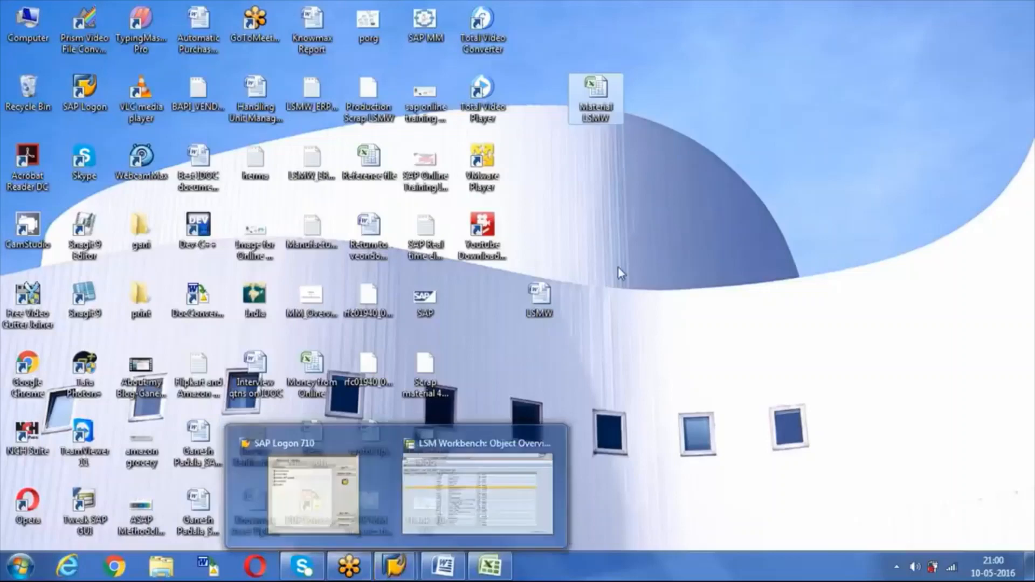
Step: Create a new text document on the desktop named ROH_UPLOAD
left_click(567, 179)
right_click(567, 179)
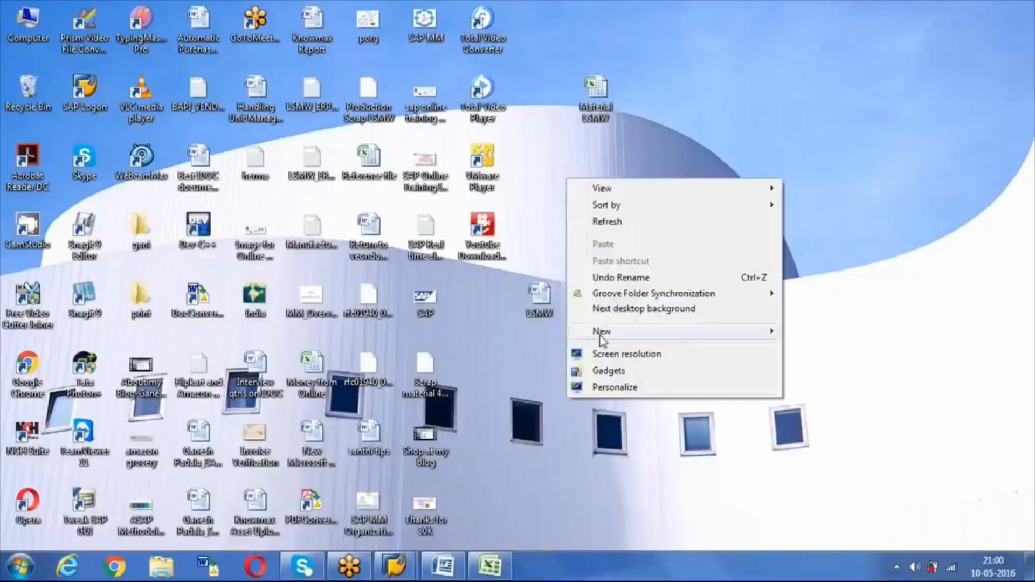
mouse_move(603, 331)
left_click(841, 265)
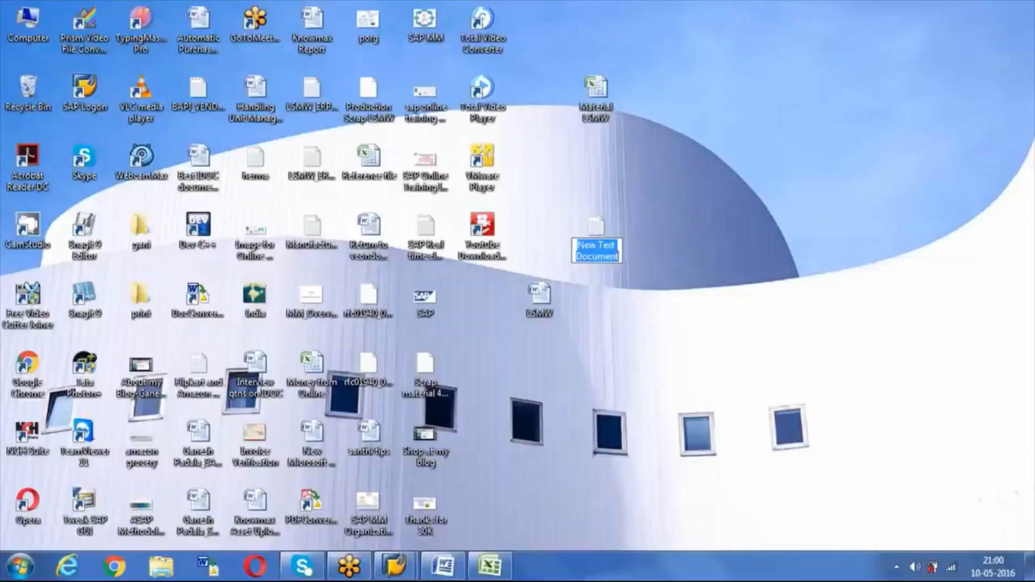
key("BackSpace")
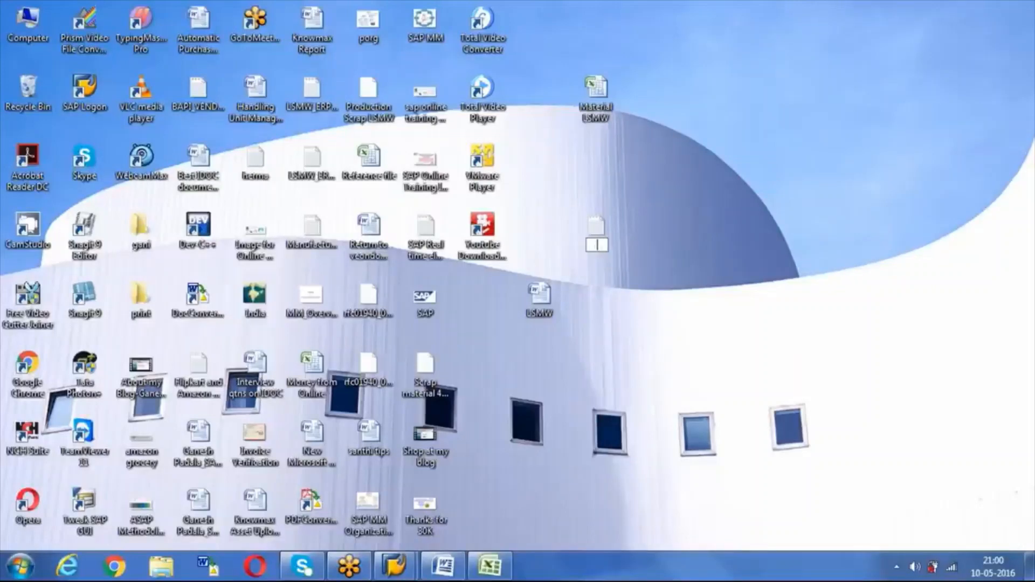
type("ROH_UPLOAD")
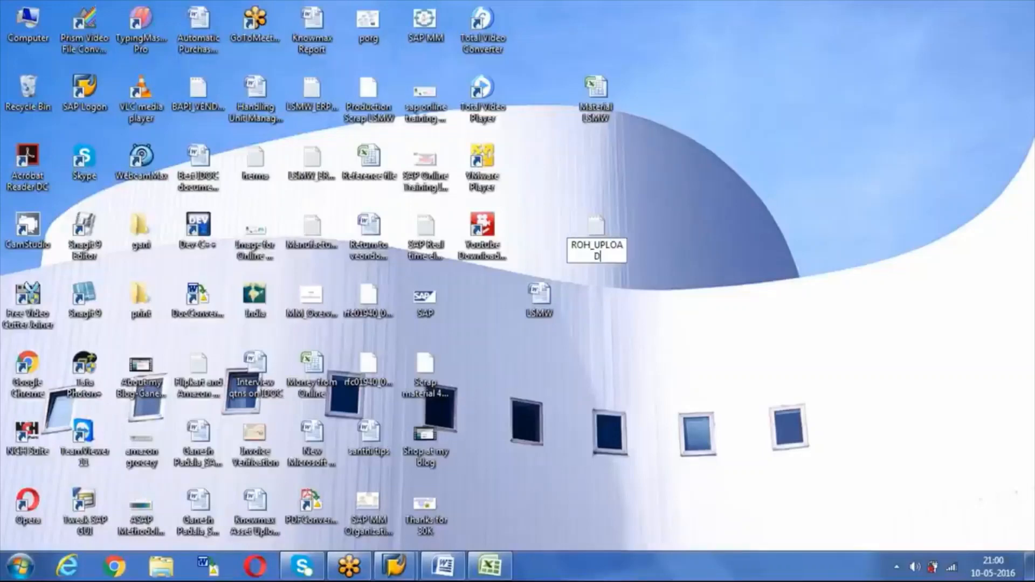
key("Return")
key("Return")
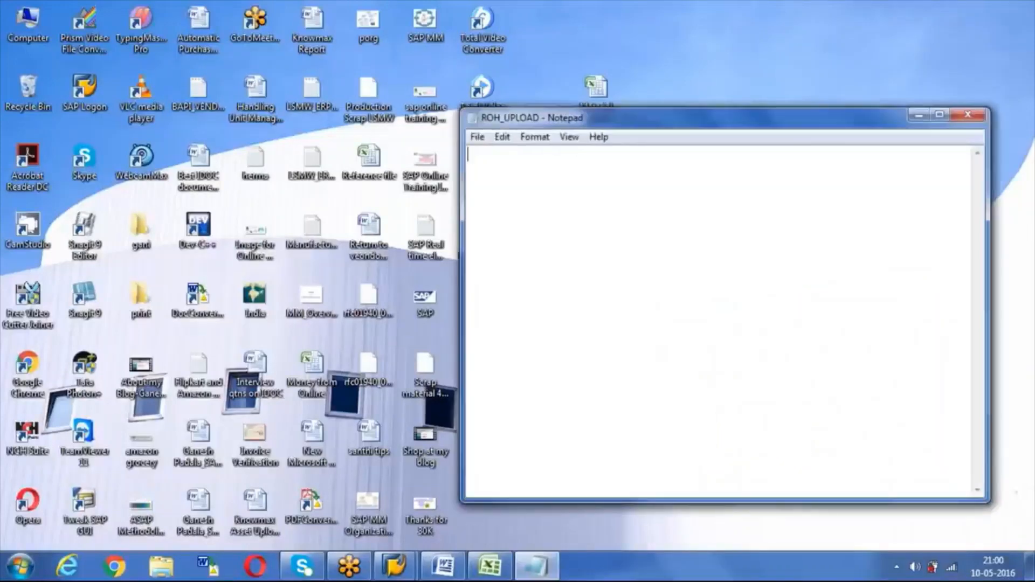
Step: Paste the field names and TS1 data into ROH_UPLOAD and close Notepad
key("ctrl+v")
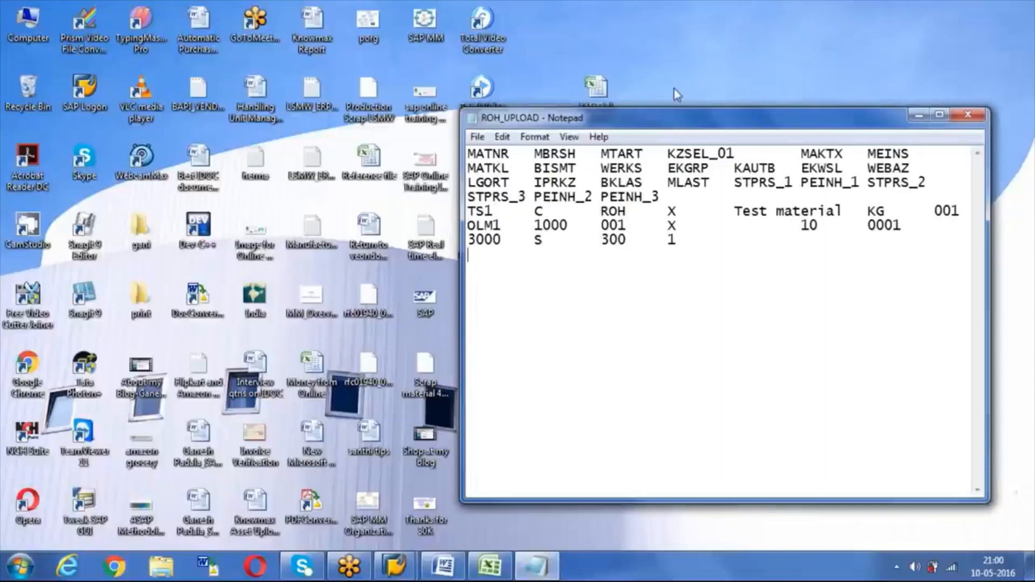
key("Up")
key("Right")
key("Right")
key("Right")
left_click_drag(671, 117, 290, 117)
left_click(583, 121)
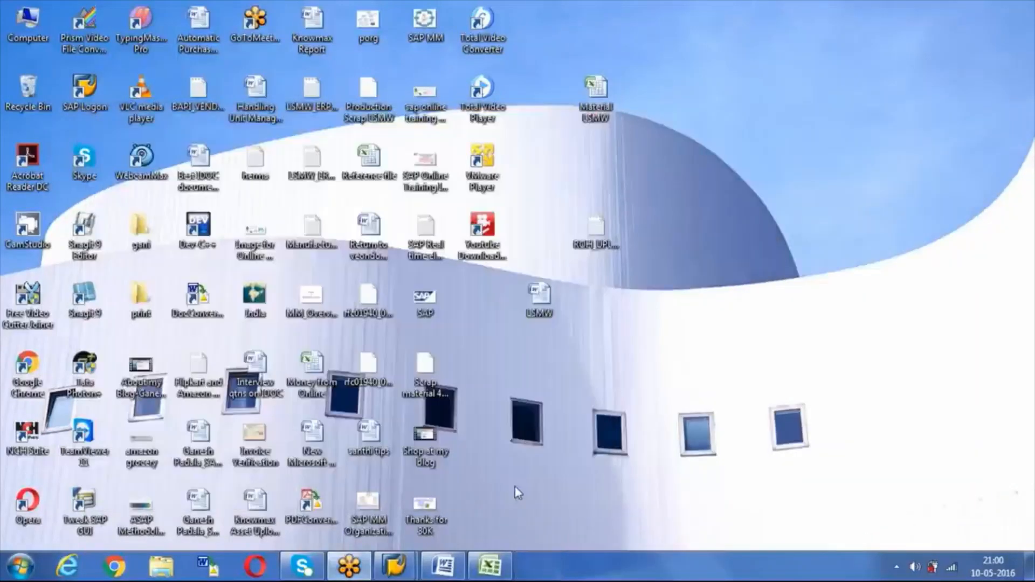
Step: Back in the Material LSMW workbook, clear the copy marquee on the Uploading sheet
left_click(488, 567)
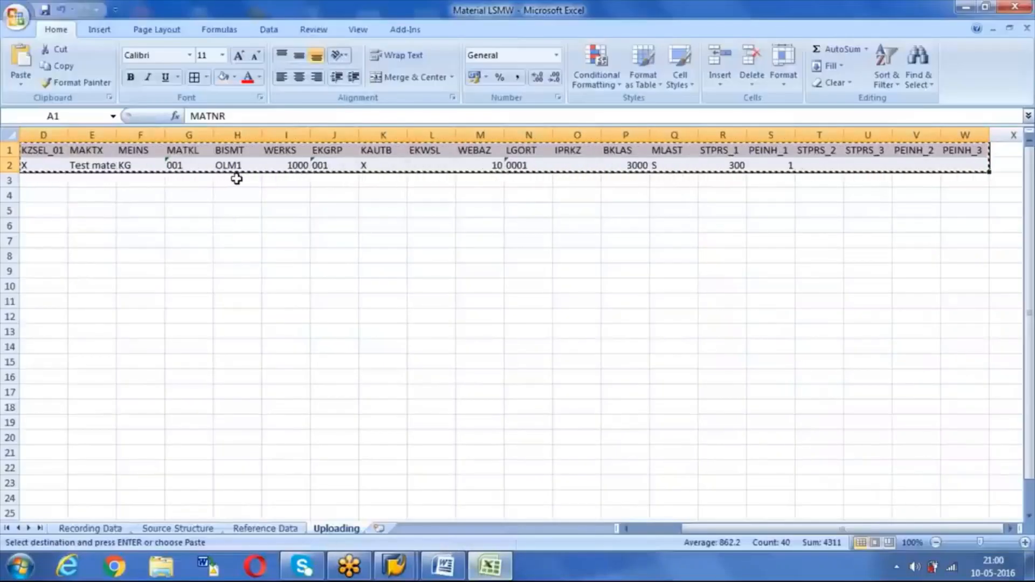
key("Right")
key("Right")
key("Right")
key("Right")
key("Right")
key("Right")
key("Right")
key("Right")
key("Right")
key("Right")
key("Right")
key("Right")
key("Right")
key("Right")
key("Right")
key("Right")
key("Right")
key("Right")
key("Right")
key("Right")
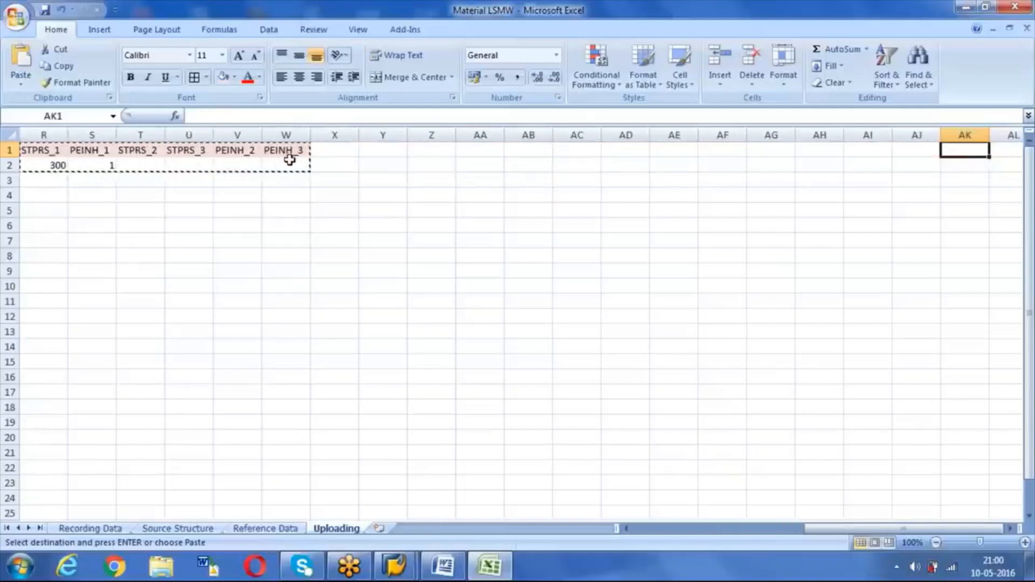
key("Escape")
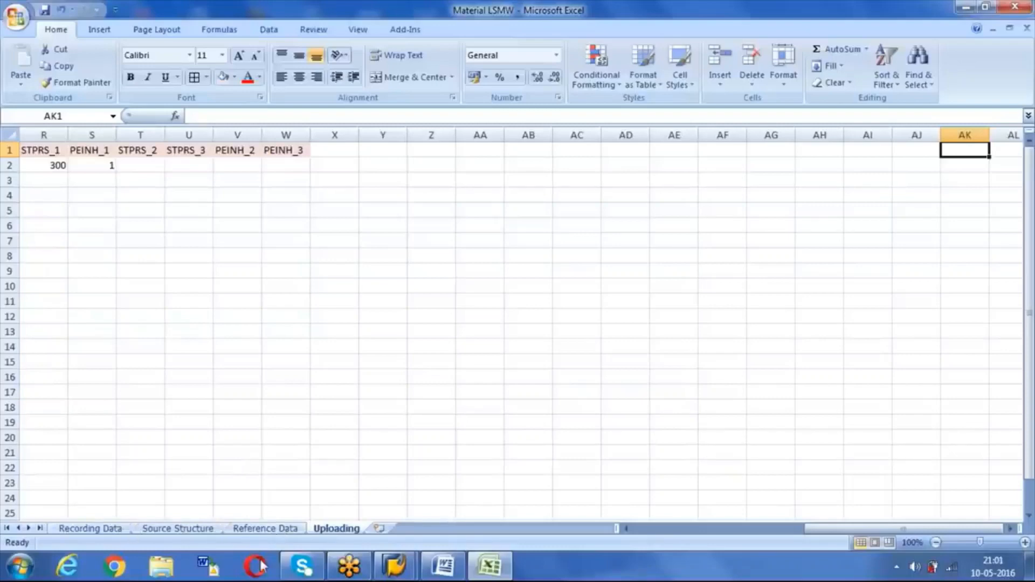
Step: Decline the detailed description of the dropped-connection error
mouse_move(392, 570)
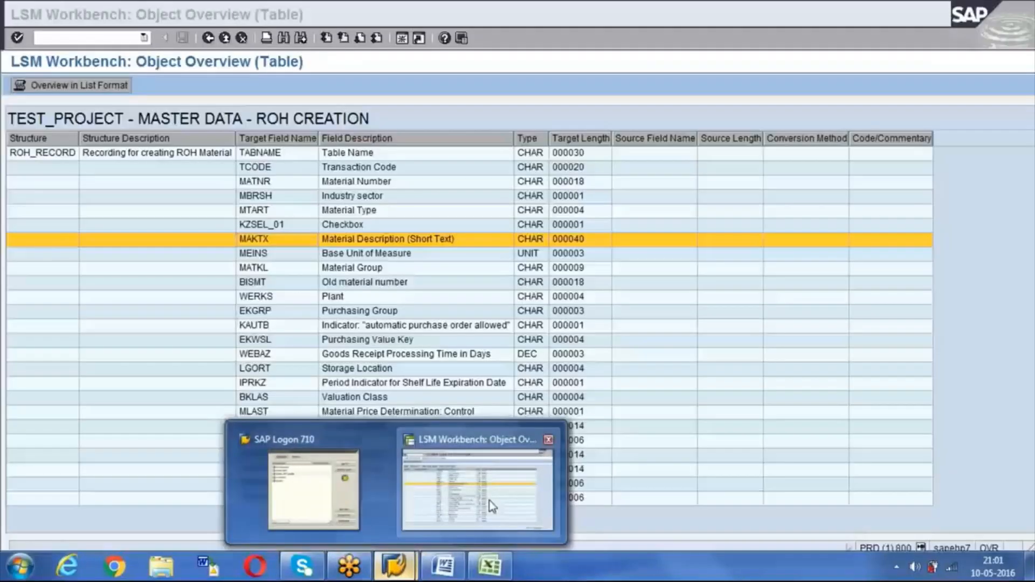
left_click(490, 500)
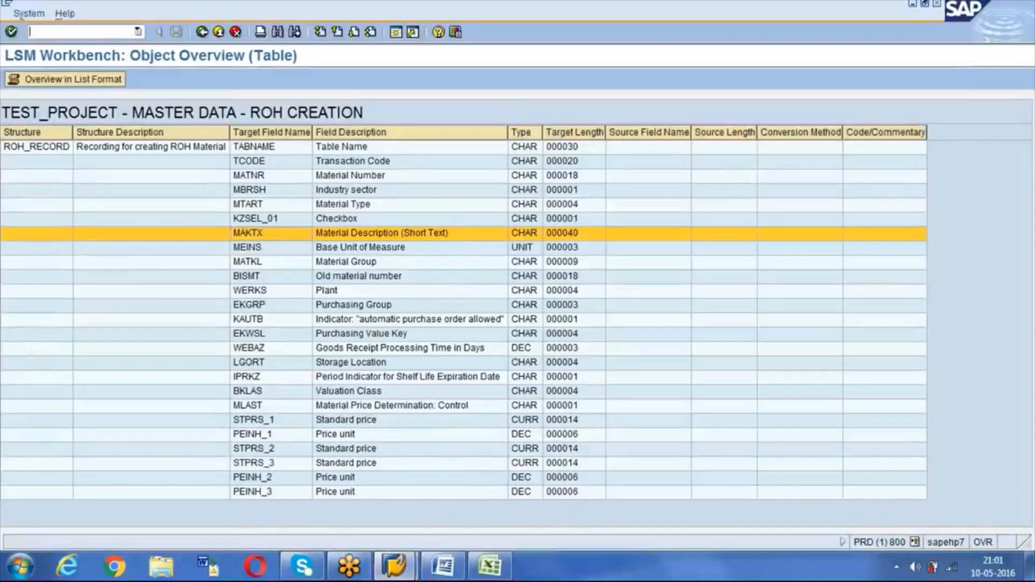
left_click(289, 196)
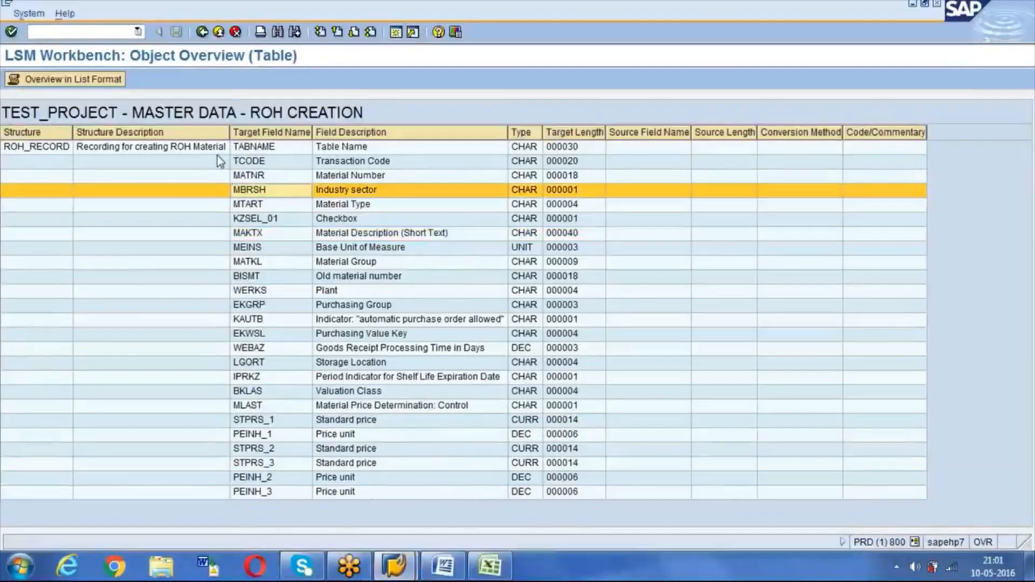
left_click(205, 37)
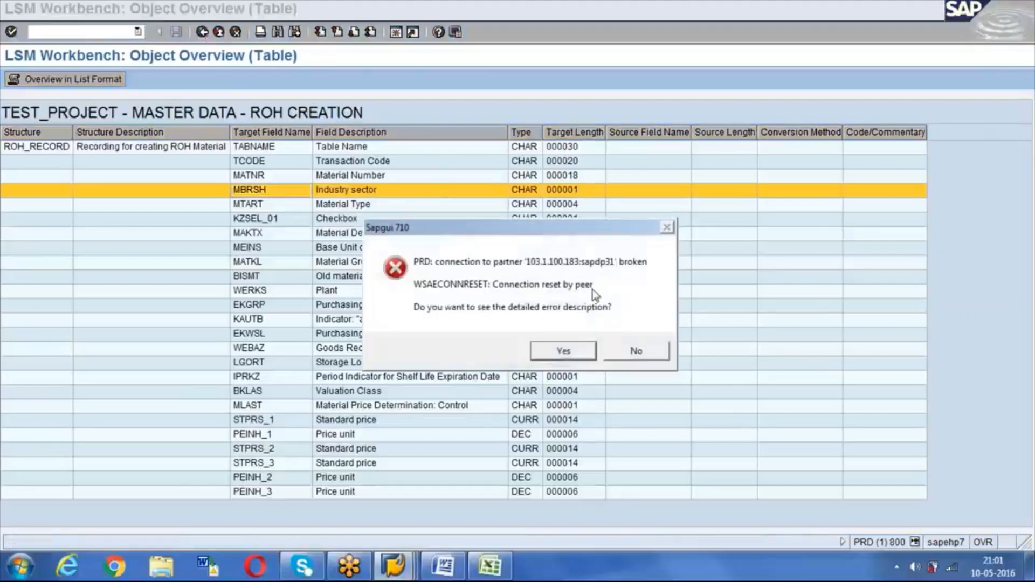
left_click(634, 352)
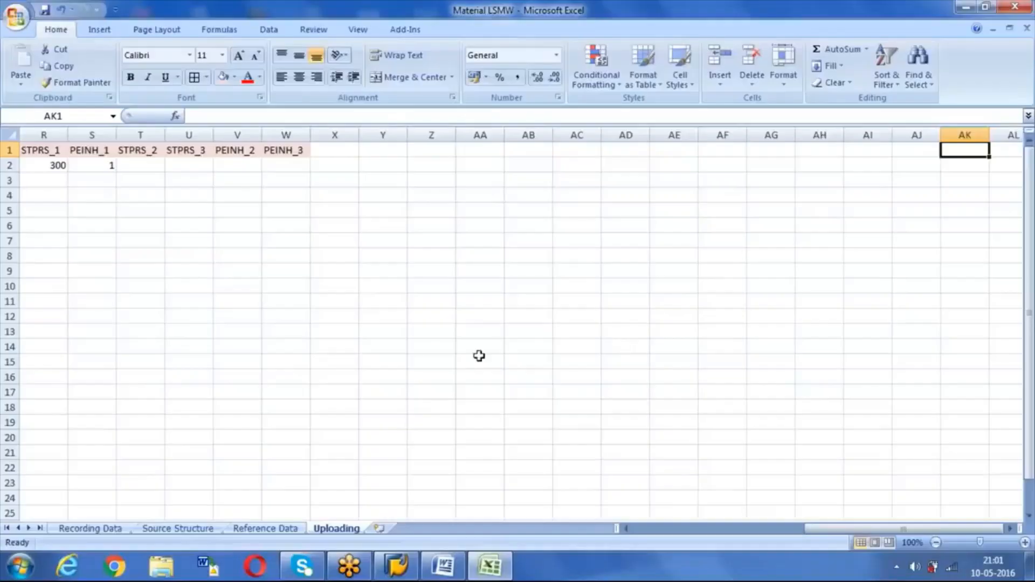
Step: Log back on to the SAP system with the saved user name and password
left_click(397, 566)
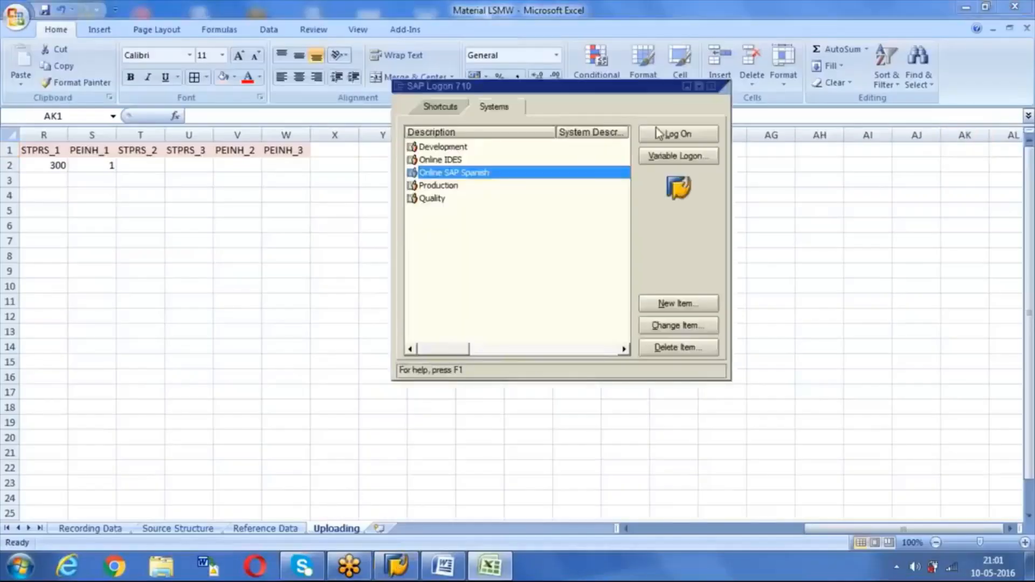
left_click(663, 134)
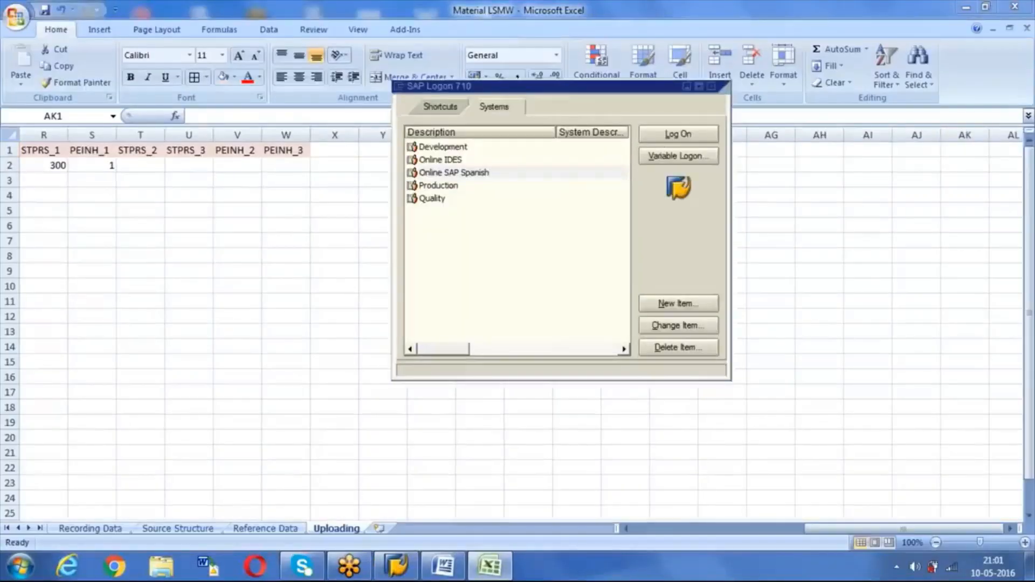
type("s")
key("Down")
key("Tab")
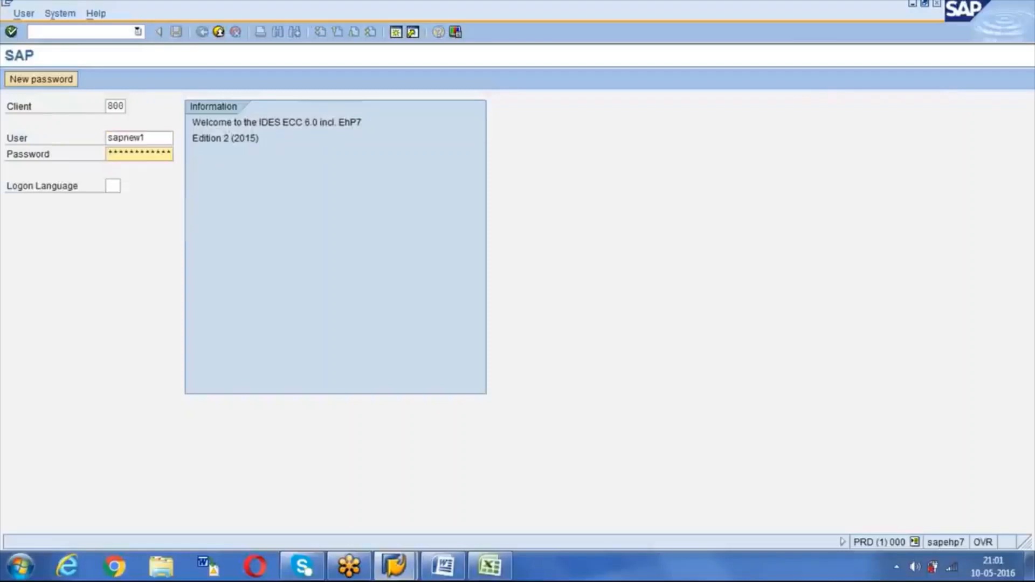
type("******")
key("Return")
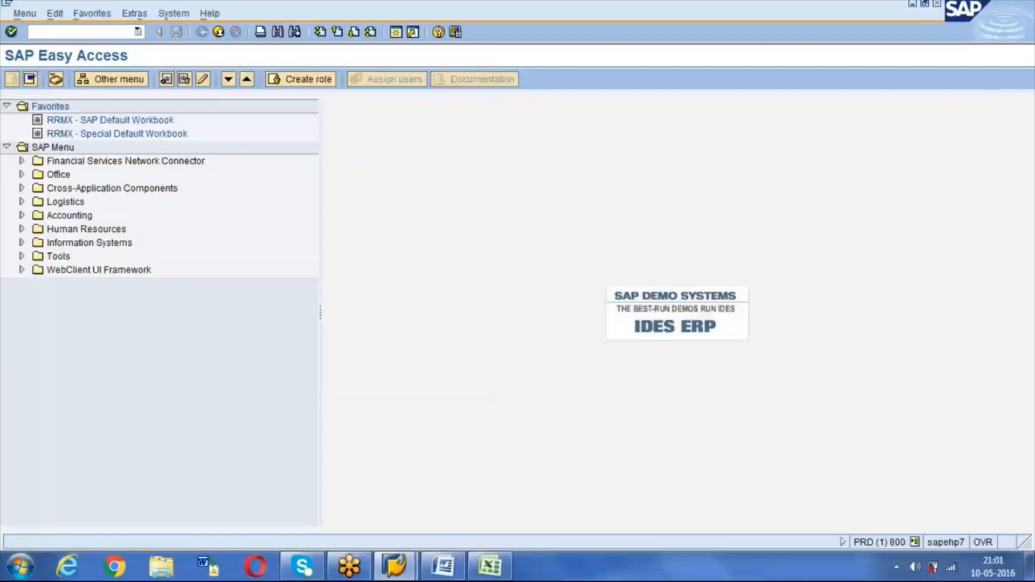
Step: Run LSMW and open Maintain Source Structures for the ROH CREATION object
type("lsmw")
key("Return")
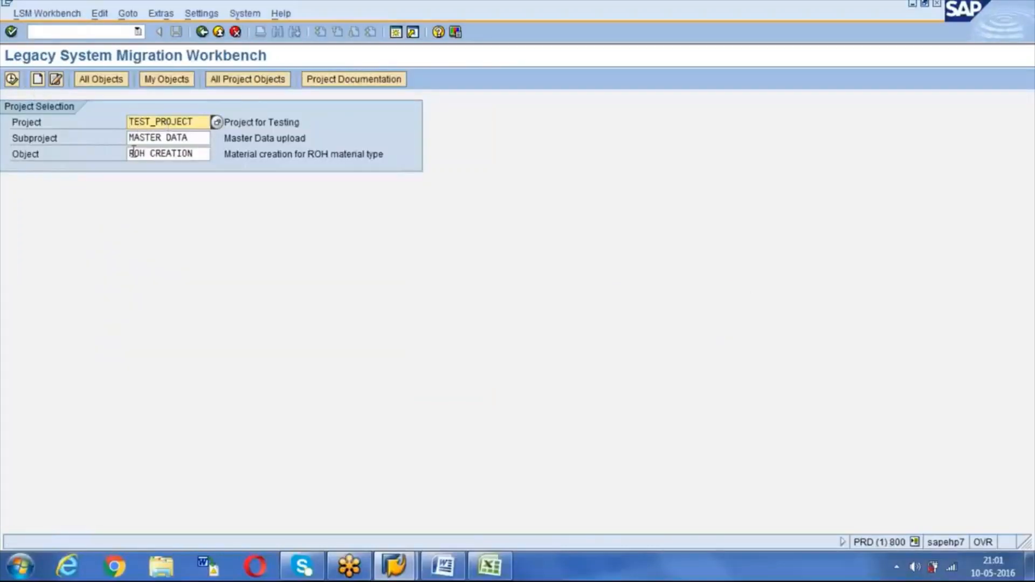
left_click(12, 81)
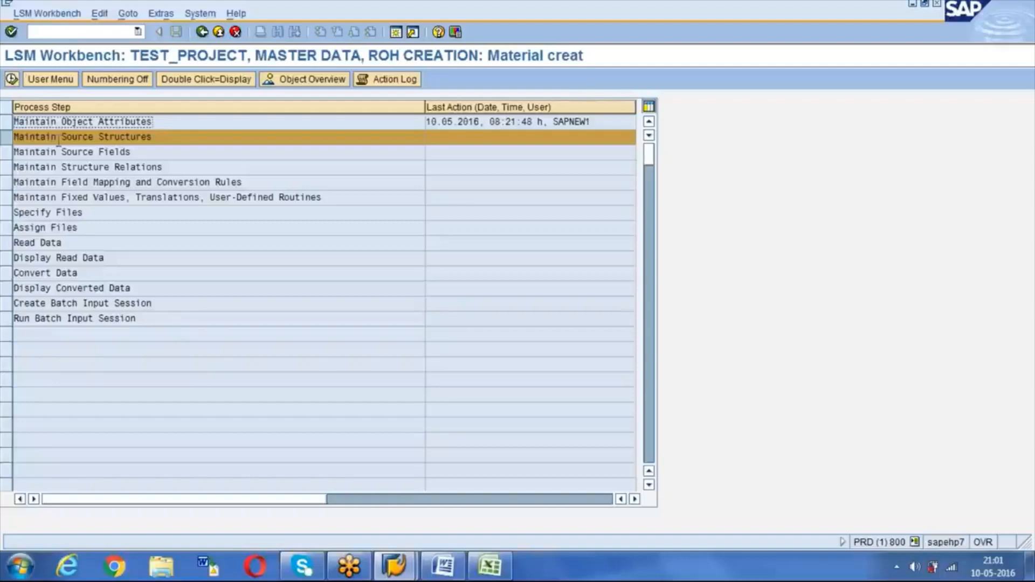
double_click(59, 138)
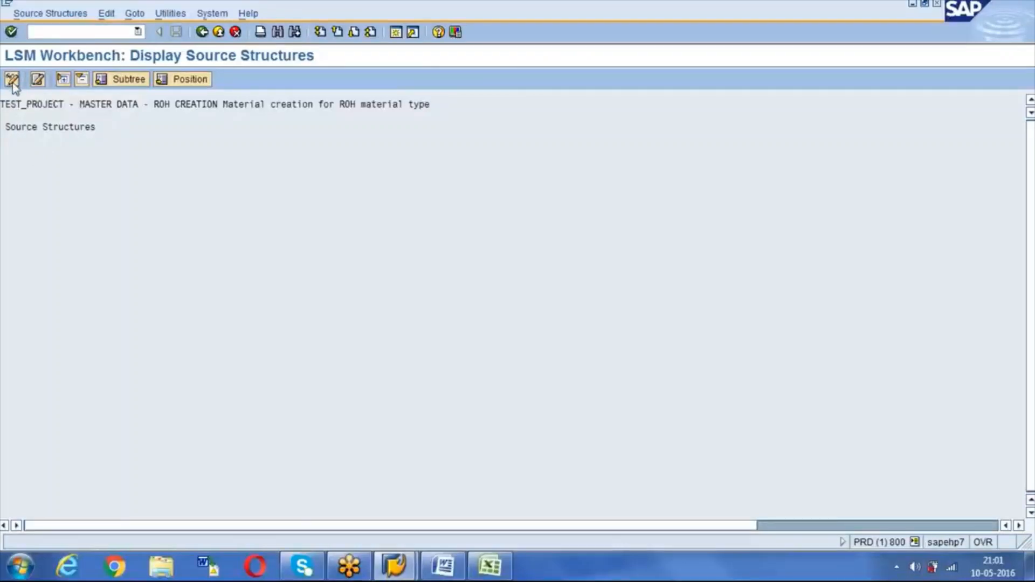
Step: Create source structure ROH_SS described 'Source Structure for ROH creation', save it, and go back
left_click(12, 81)
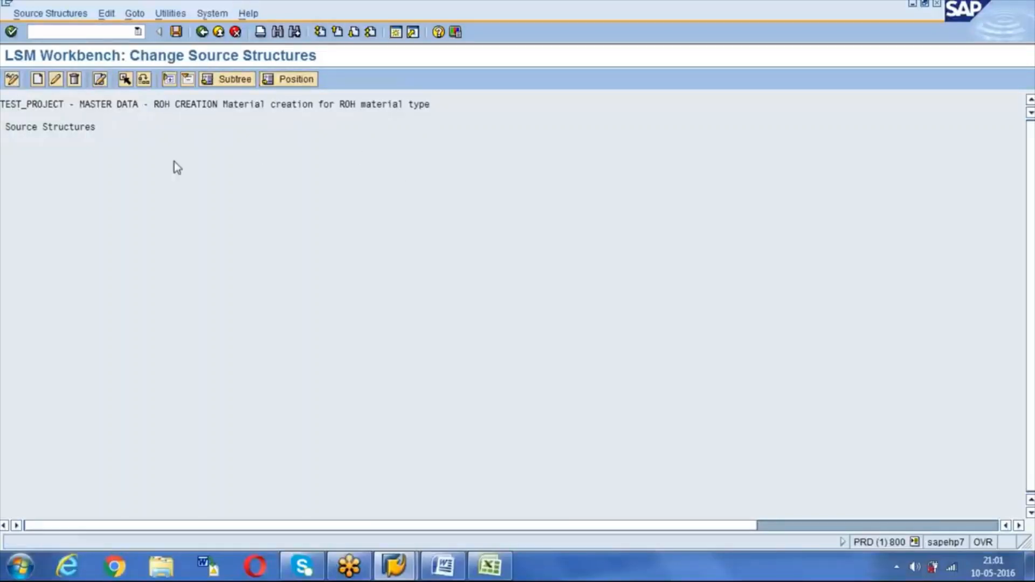
left_click(37, 83)
type("ROH_")
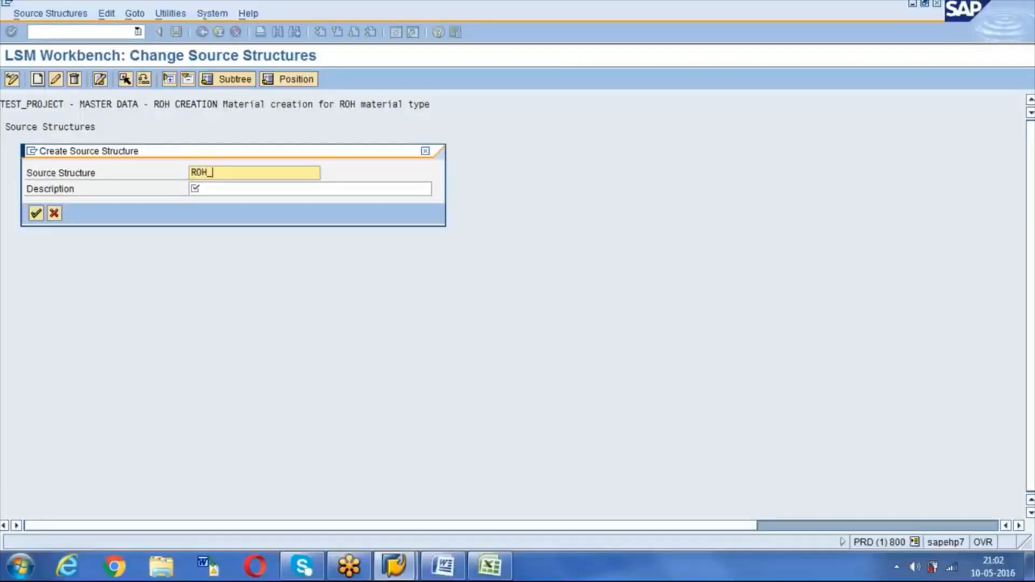
type("SS")
key("Tab")
type("Source Structure for ROH creation")
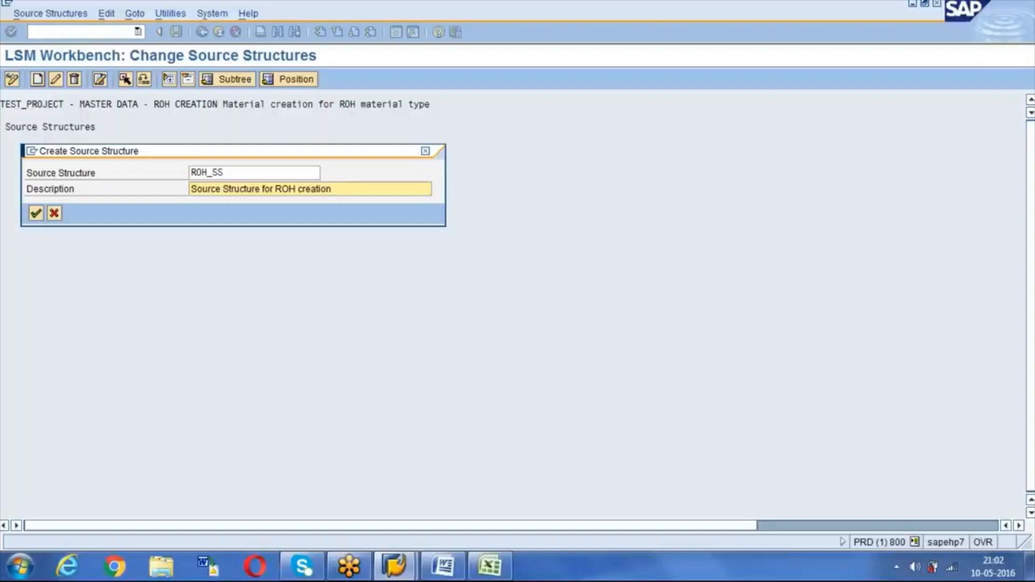
key("Return")
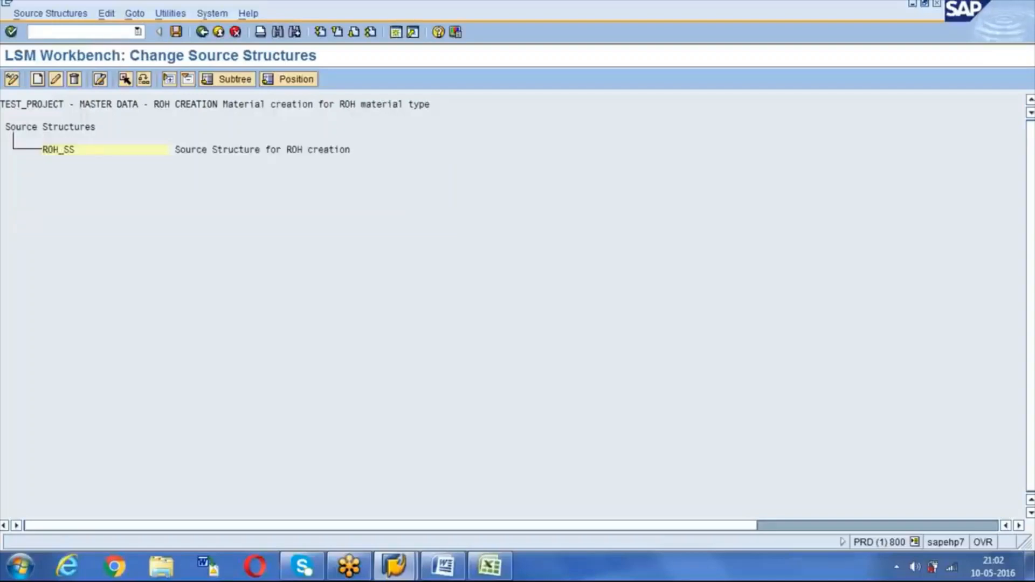
left_click(60, 150)
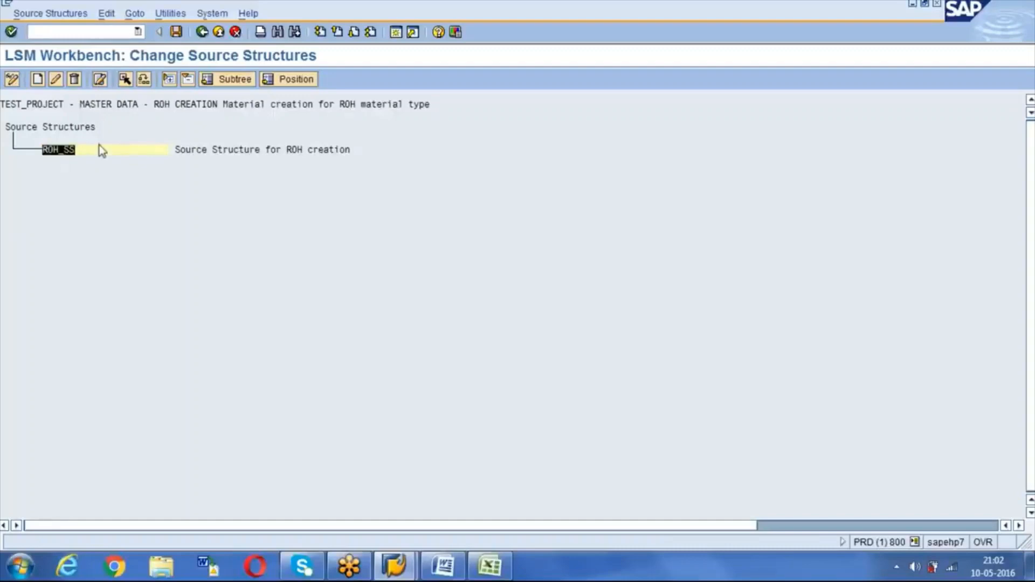
left_click(176, 32)
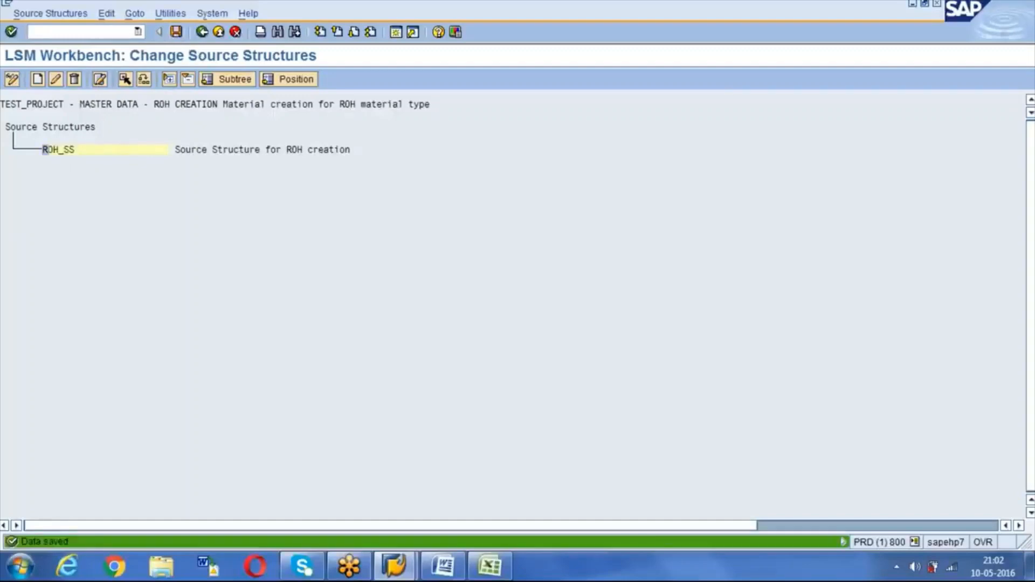
left_click(202, 33)
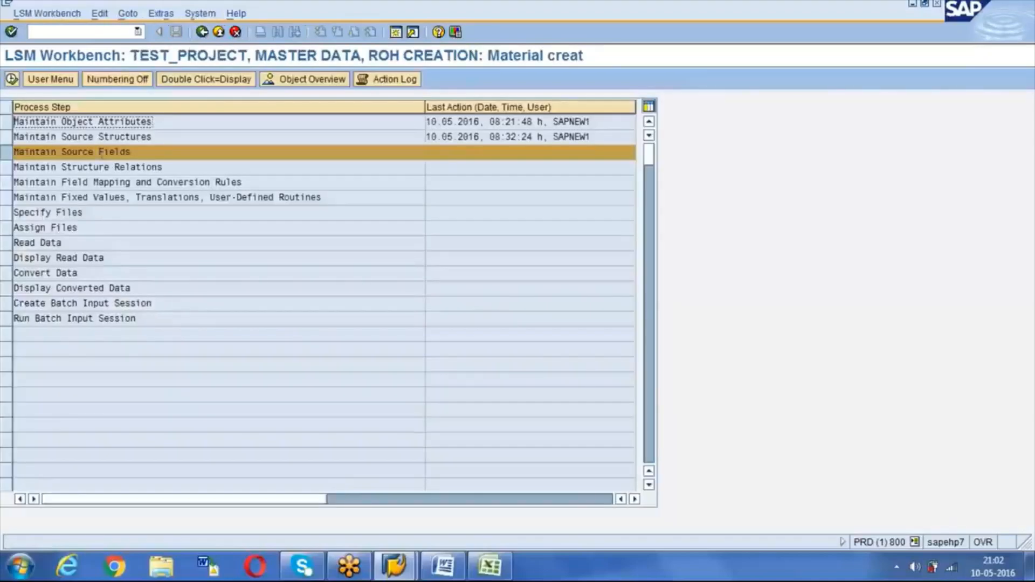
Step: Open the empty ROH_SS source field table in change mode, then switch to Excel
double_click(68, 154)
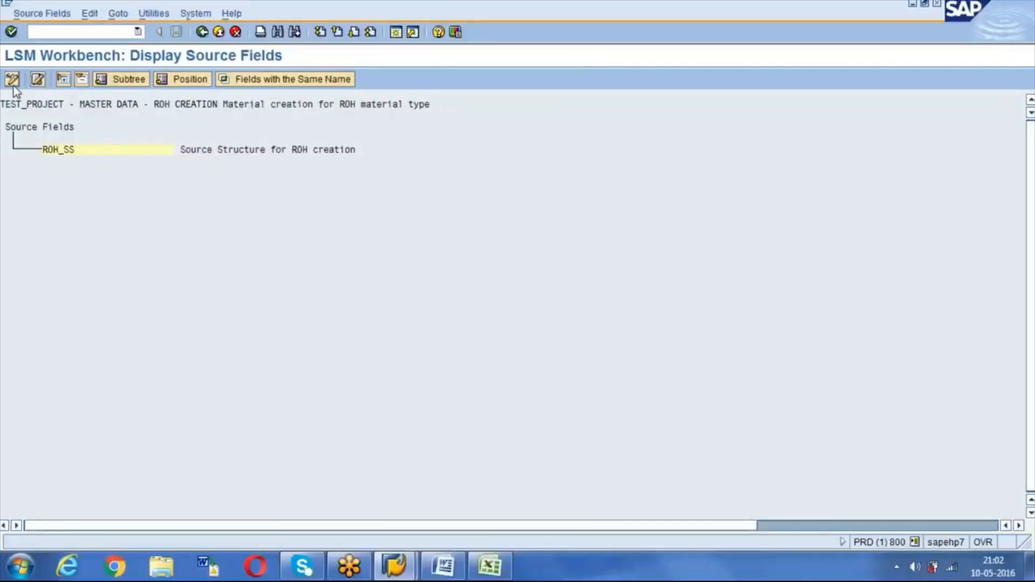
left_click(14, 85)
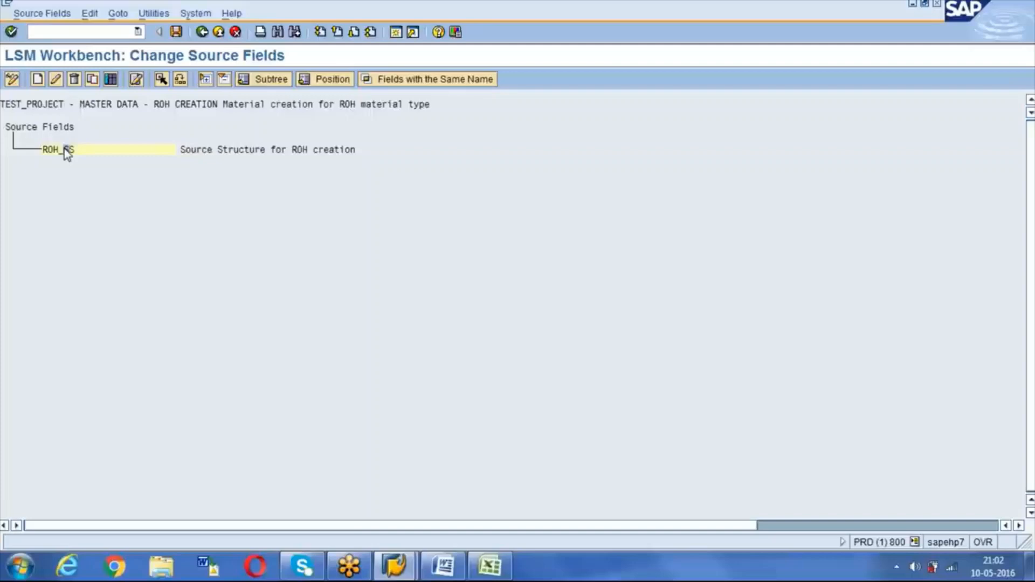
left_click(110, 81)
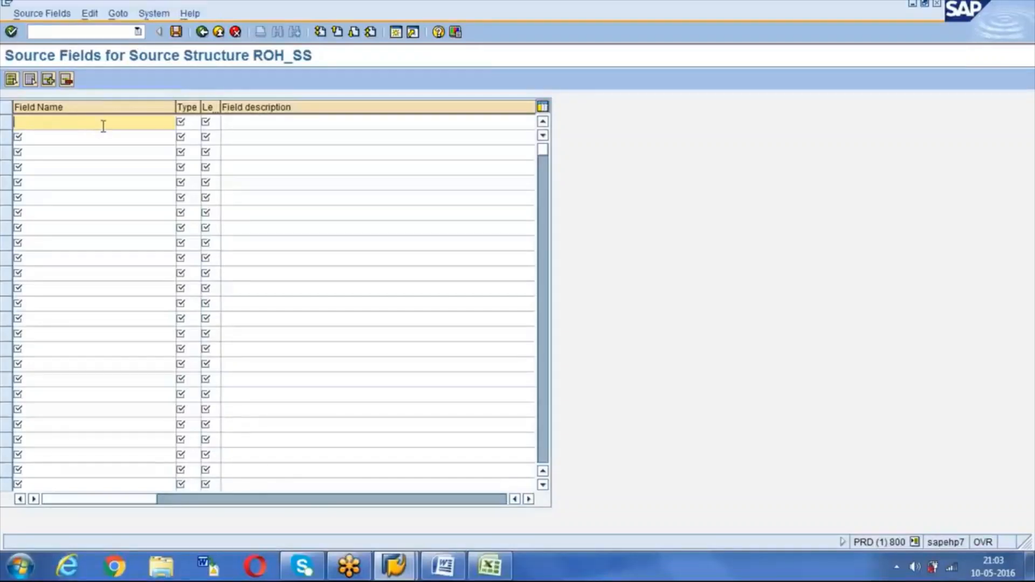
left_click(187, 121)
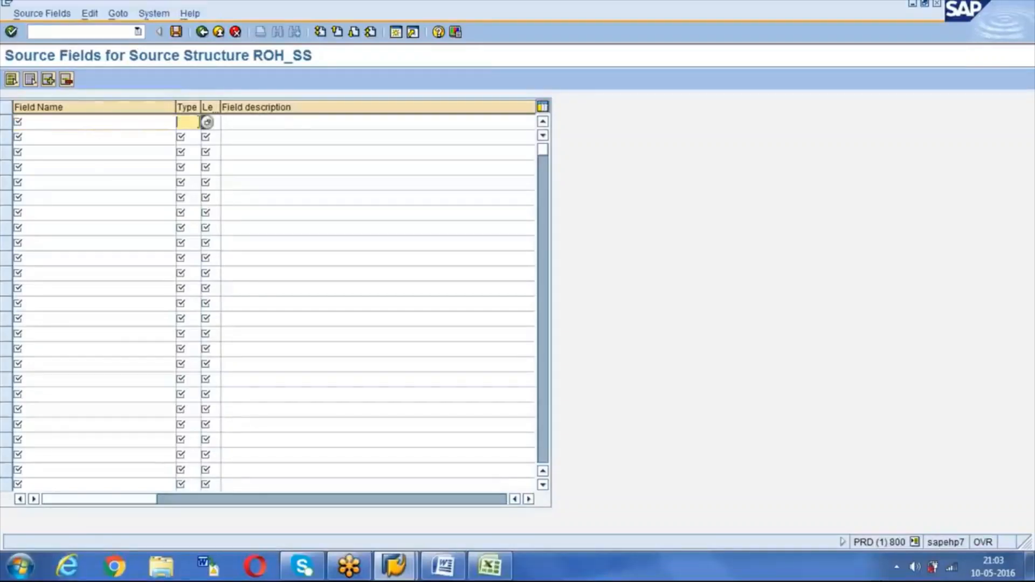
left_click(207, 122)
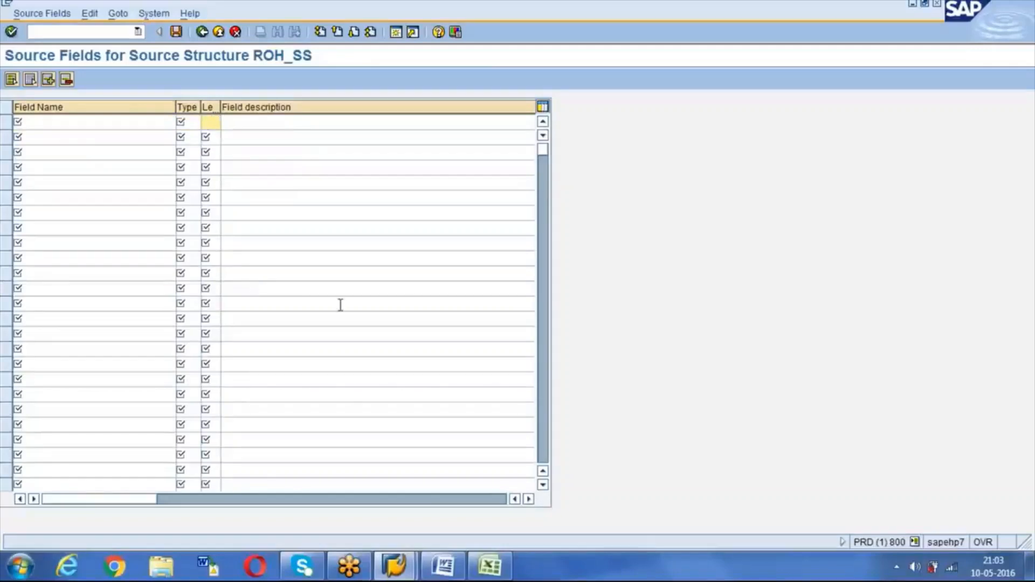
left_click(498, 575)
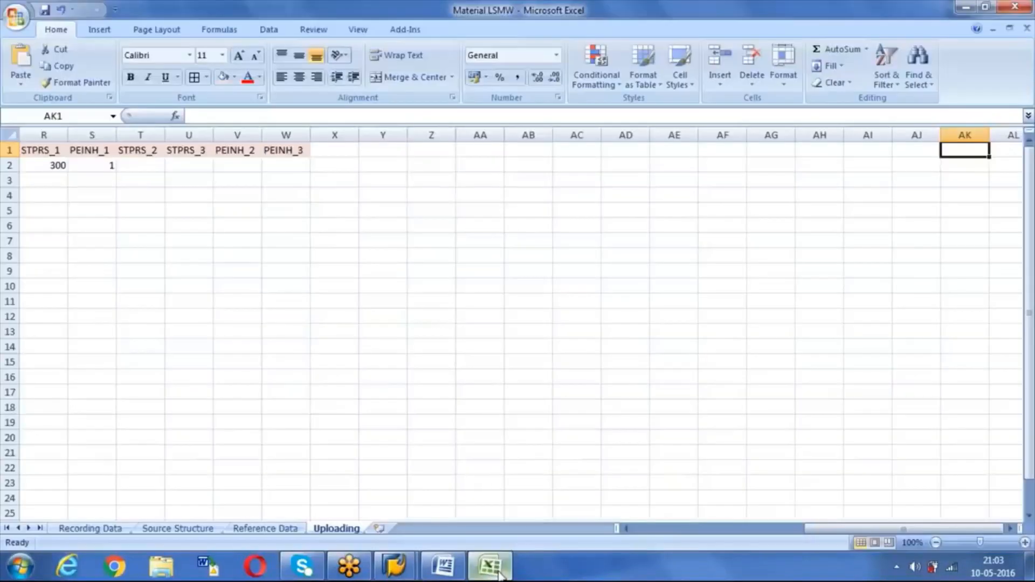
Step: Copy the MATNR-onward field, type and length block A2:C24 and return to SAP
left_click(187, 531)
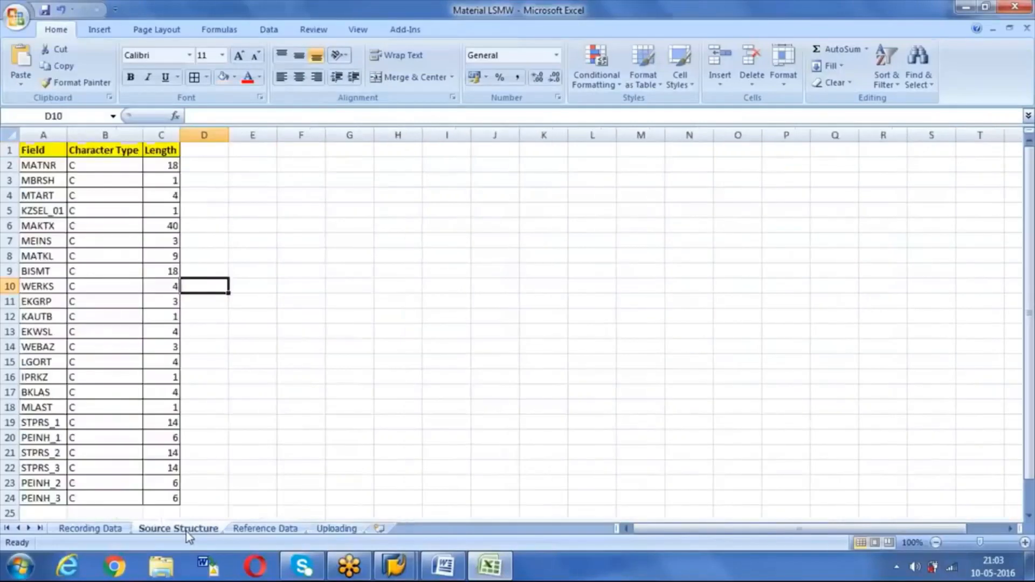
left_click(49, 168)
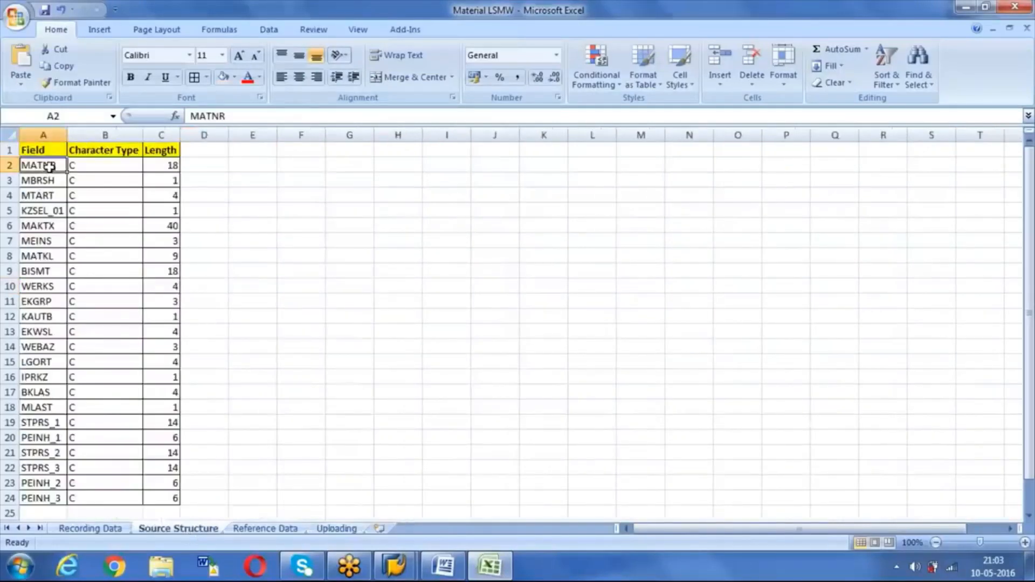
key("ctrl+shift+Down")
key("ctrl+shift+Right")
key("ctrl+c")
key("alt+Tab")
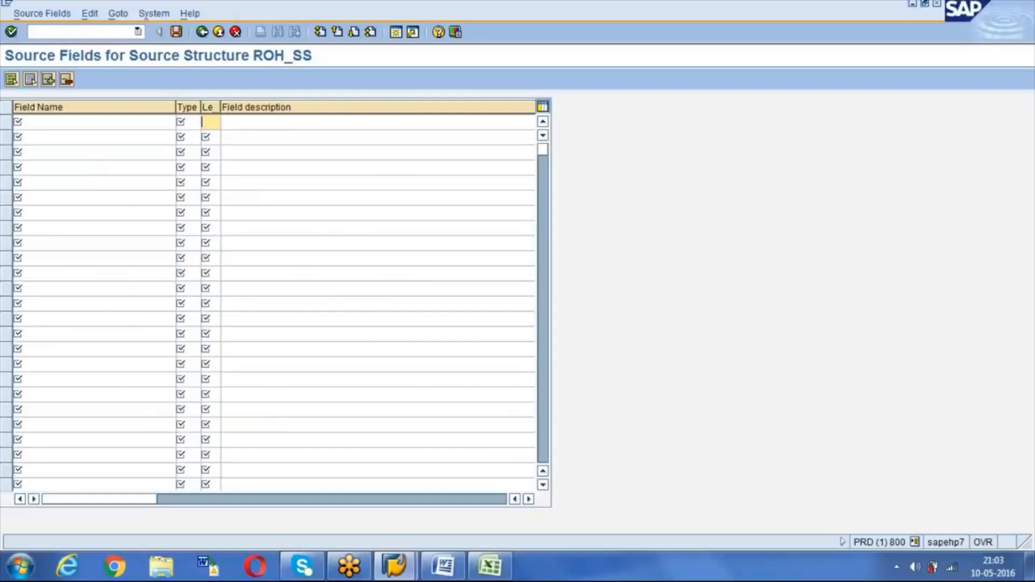
Step: Paste the 23 fields into ROH_SS, describing WERKS as Plant and LGORT as Storage Location
left_click(54, 120)
key("ctrl+v")
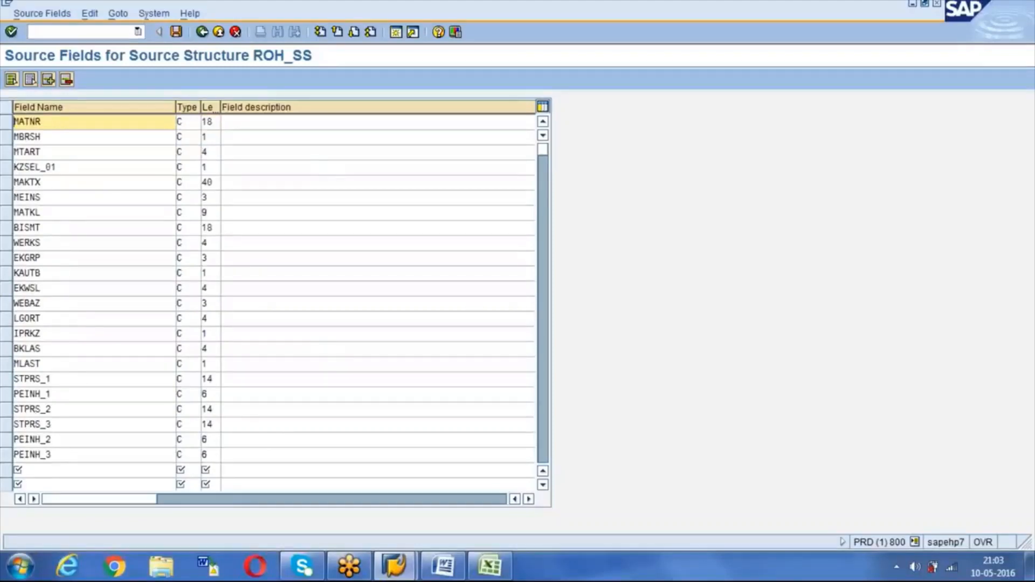
key("Return")
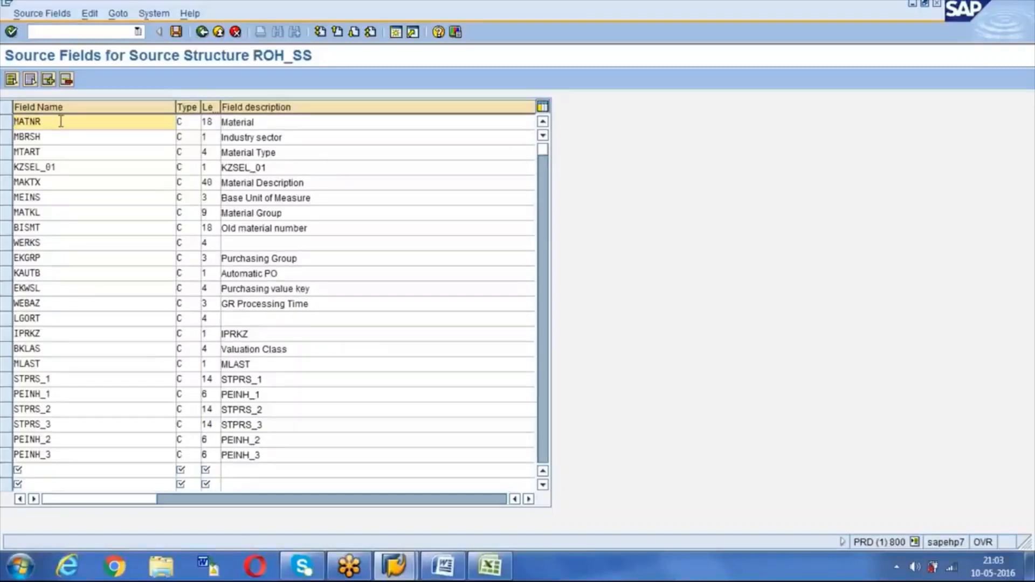
left_click(250, 247)
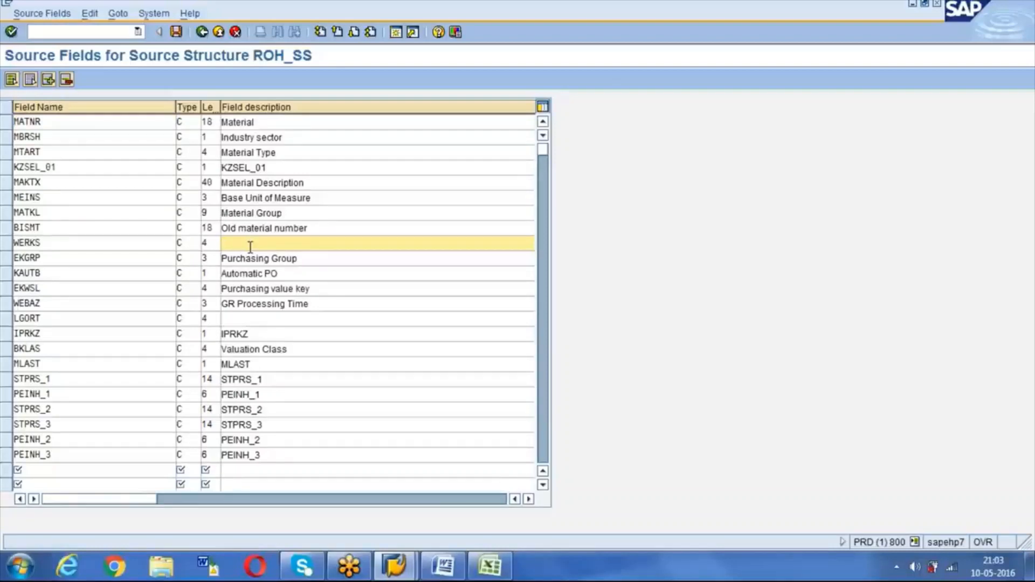
type("Plant")
left_click(238, 318)
type("Storage Location")
left_click(99, 318)
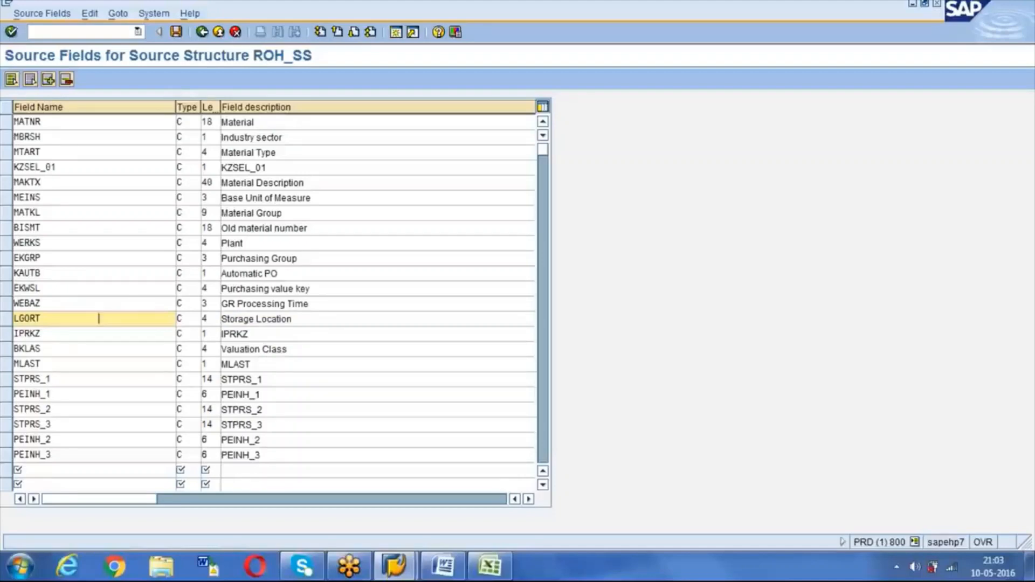
Step: Save the ROH_SS source field definitions and return to the process steps
left_click(179, 39)
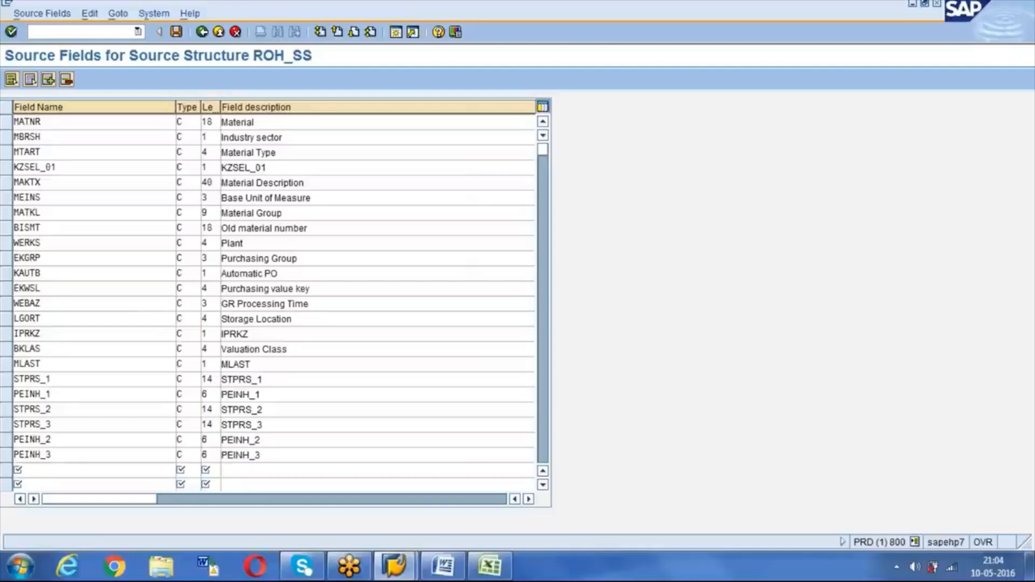
left_click(202, 32)
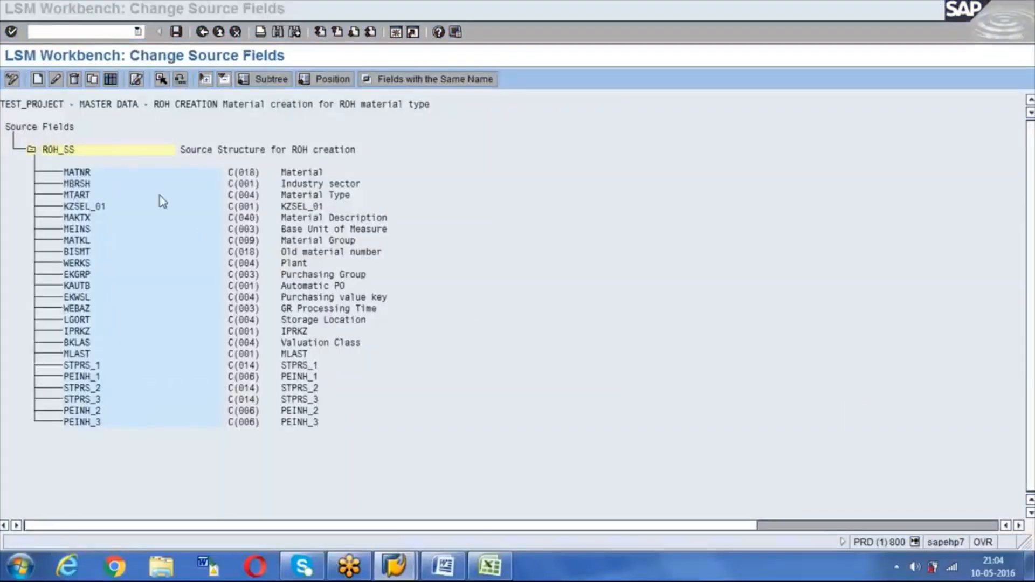
left_click(168, 218)
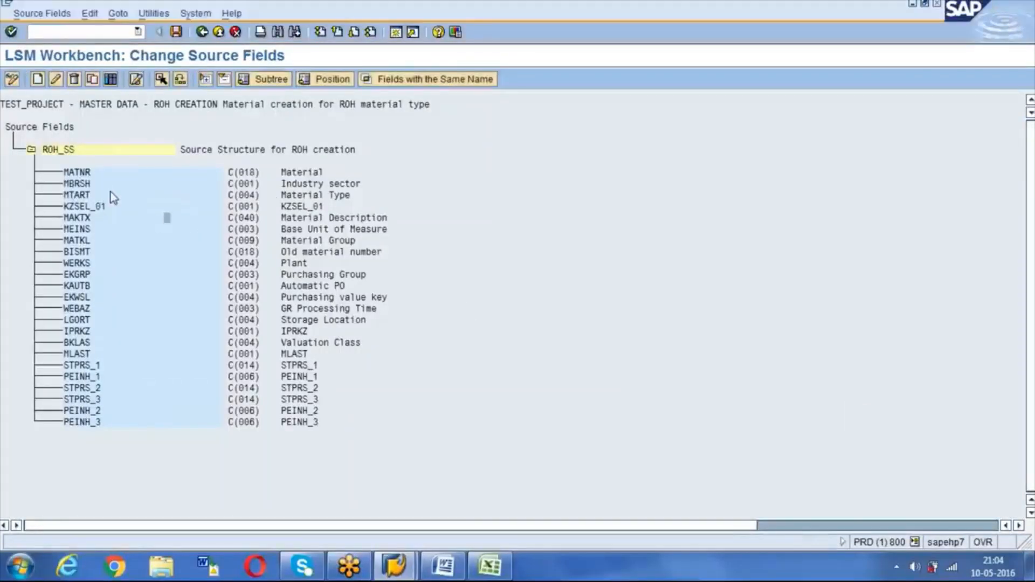
left_click(176, 33)
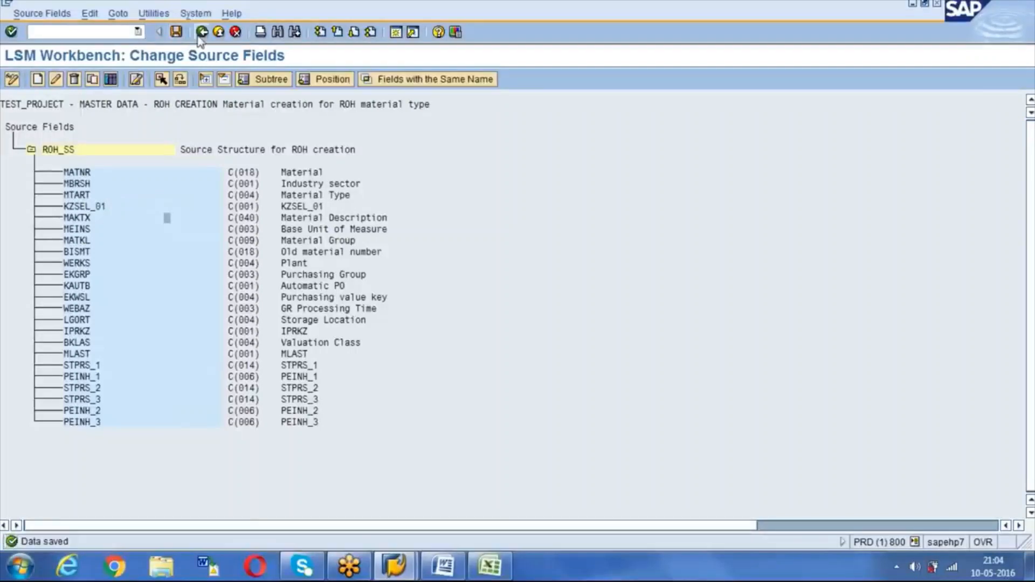
left_click(202, 32)
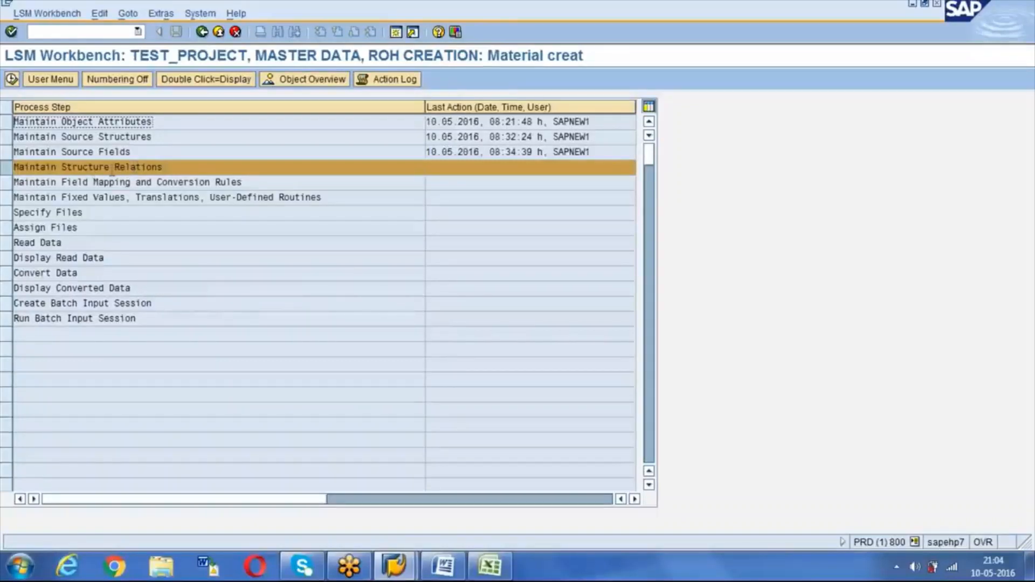
Step: Assign ROH_SS to target structure ROH_RECORD in change mode, save, and go back
double_click(112, 168)
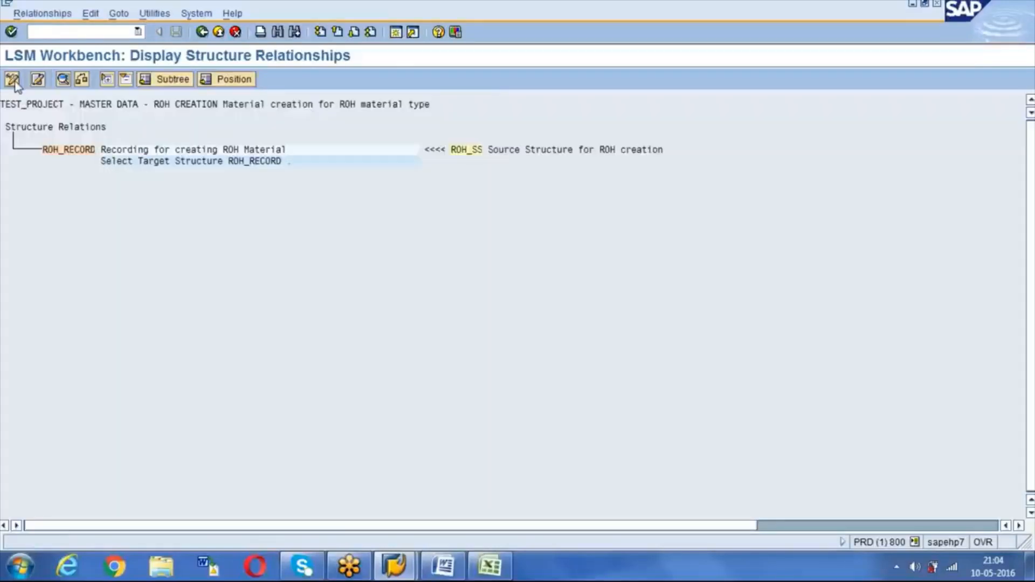
left_click(12, 80)
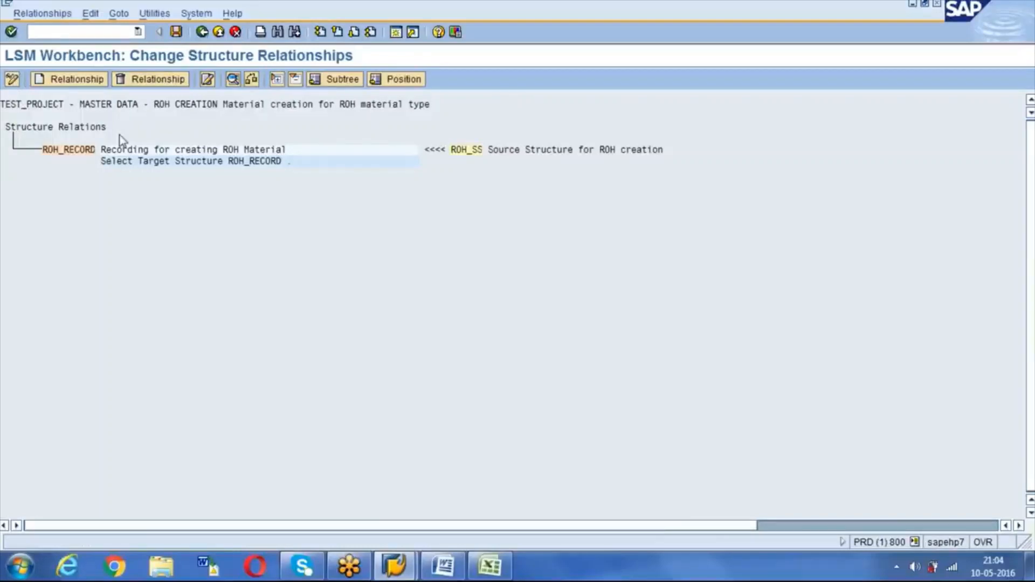
double_click(85, 152)
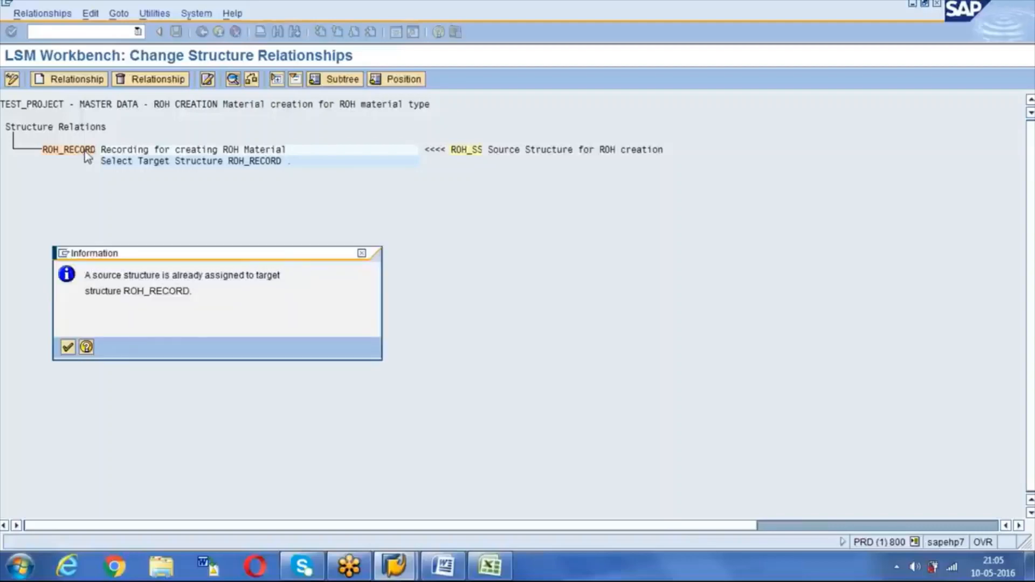
key("Return")
left_click(178, 33)
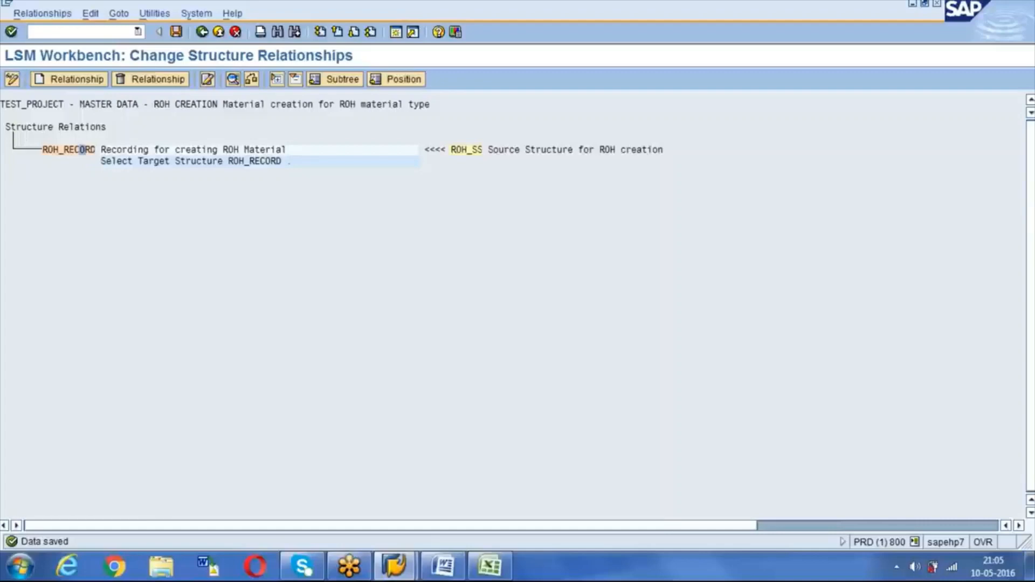
left_click(203, 33)
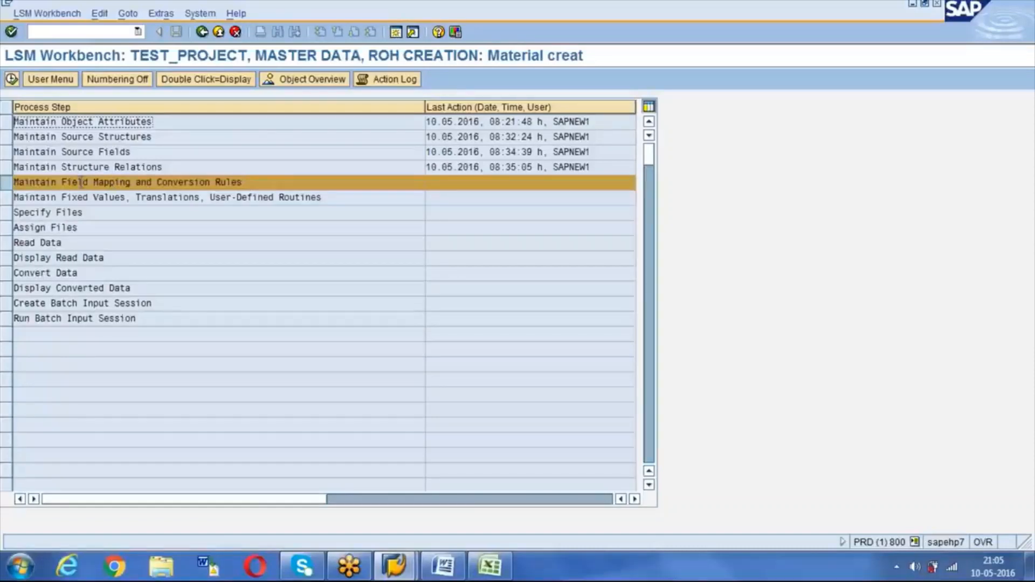
Step: Open ROH_RECORD's field mapping in change mode and launch Extras > Auto-Field Mapping from the Fields node
left_click(11, 82)
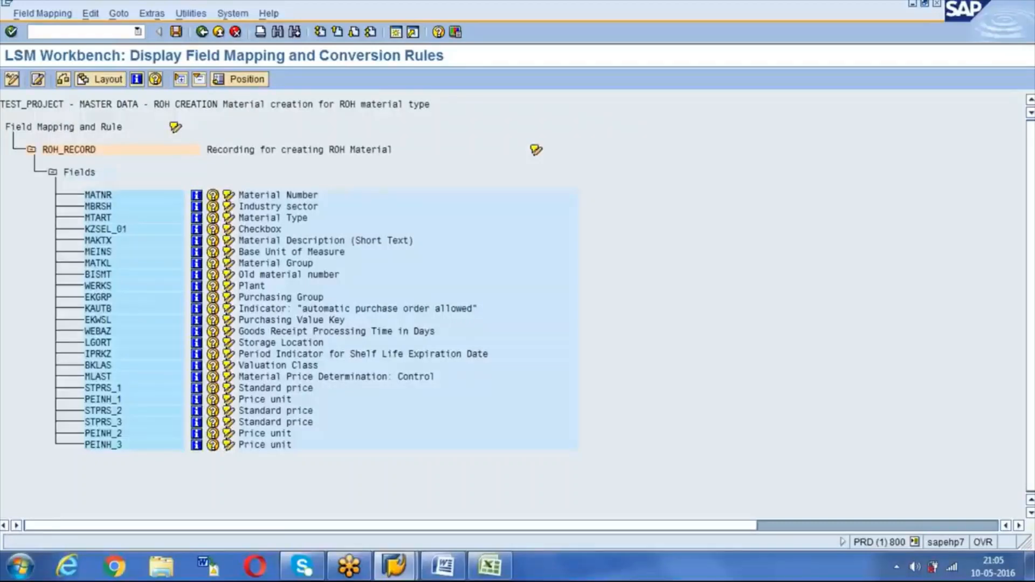
left_click(12, 81)
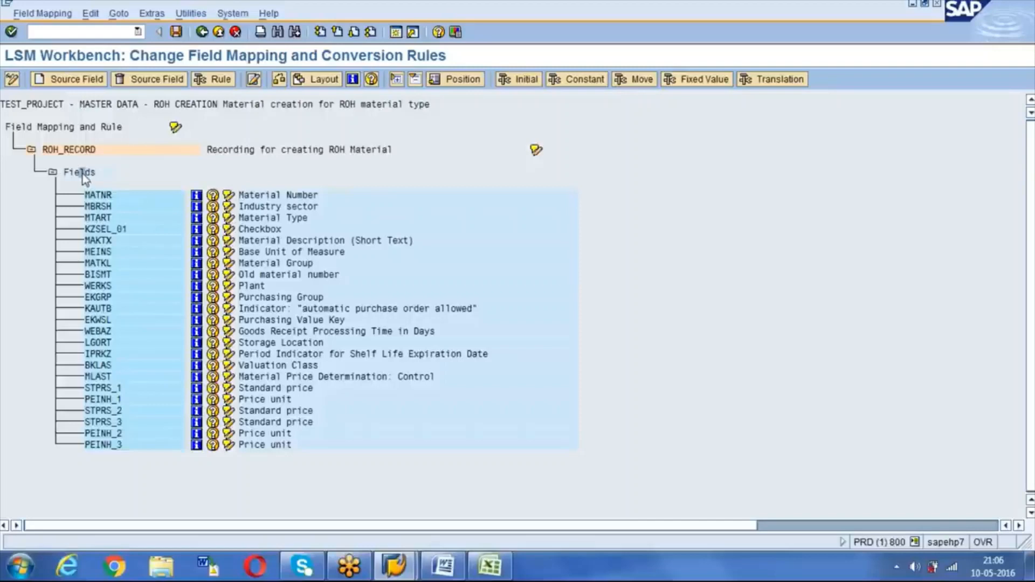
left_click(150, 15)
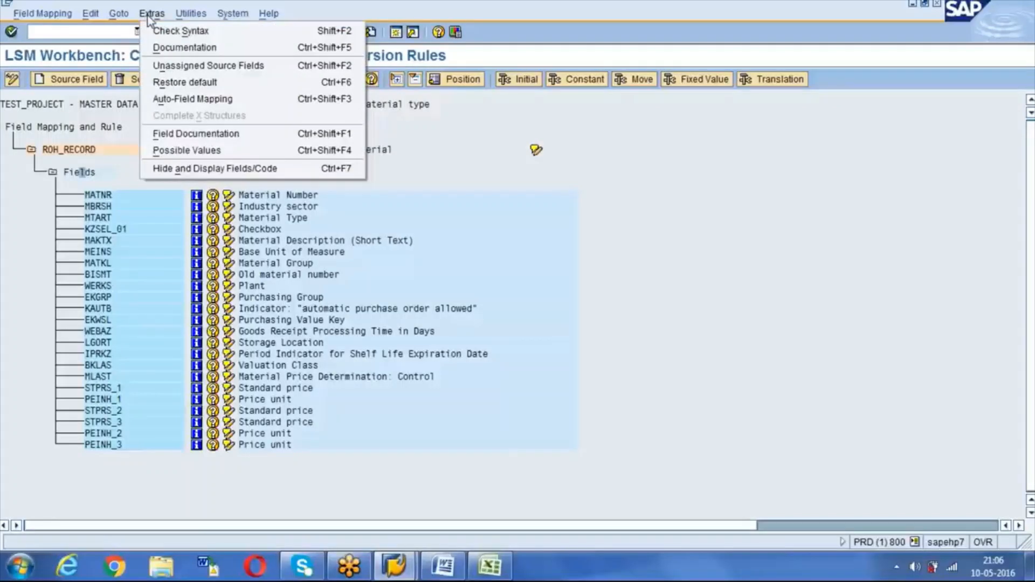
left_click(88, 177)
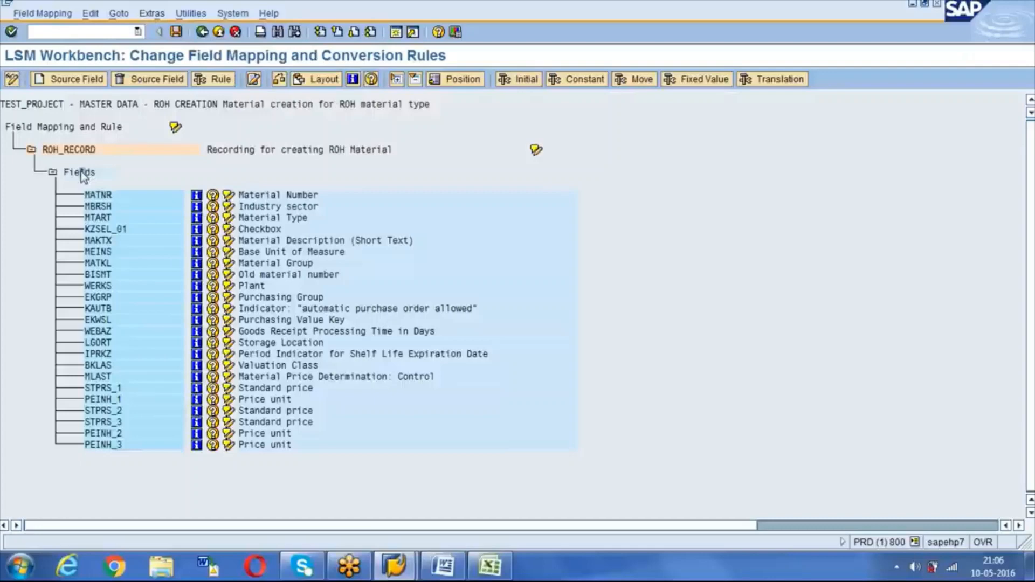
left_click(147, 15)
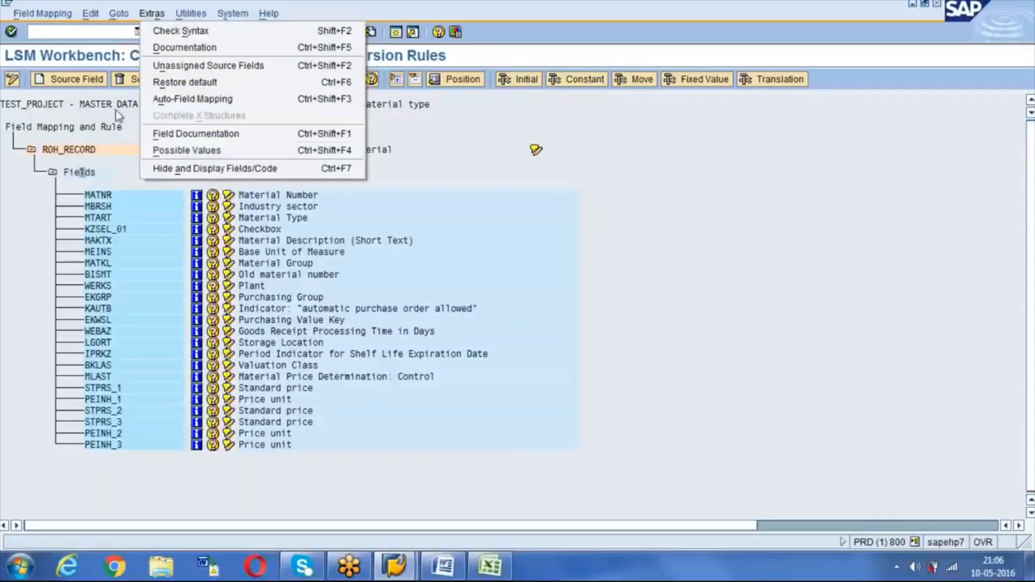
left_click(151, 14)
left_click(151, 14)
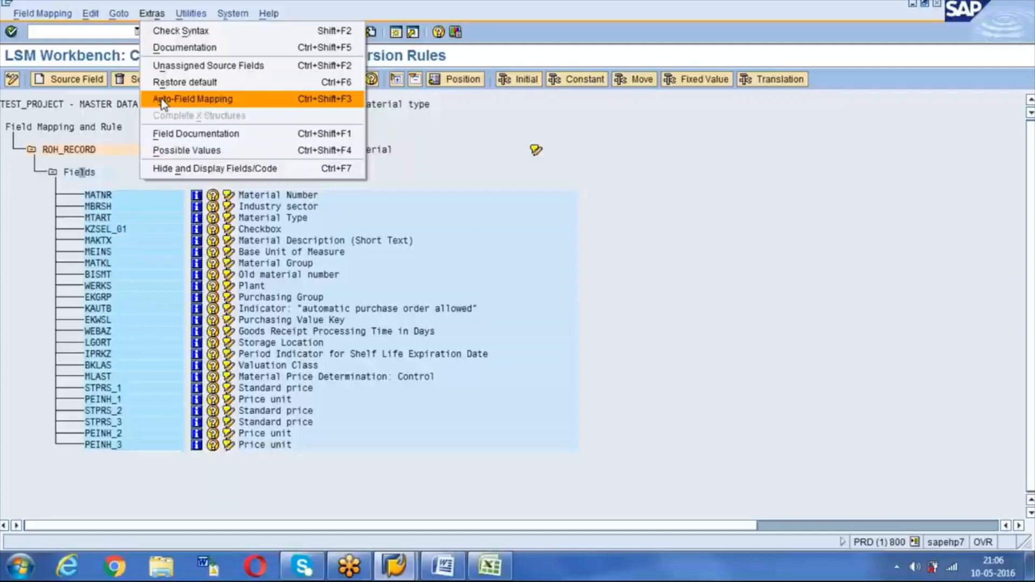
left_click(160, 99)
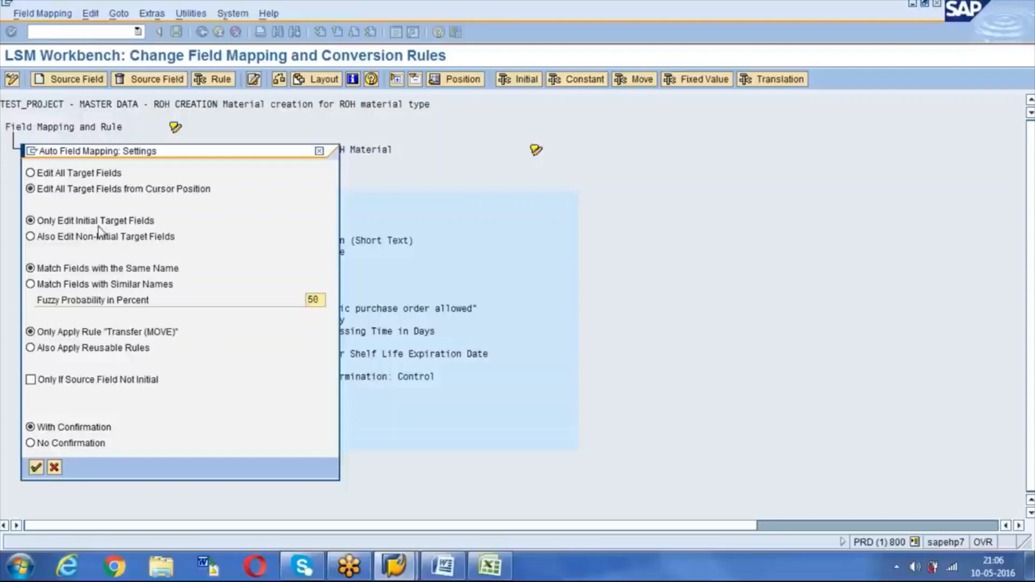
Step: Start auto field mapping from the current field, with reusable rules enabled in its settings
left_click(31, 190)
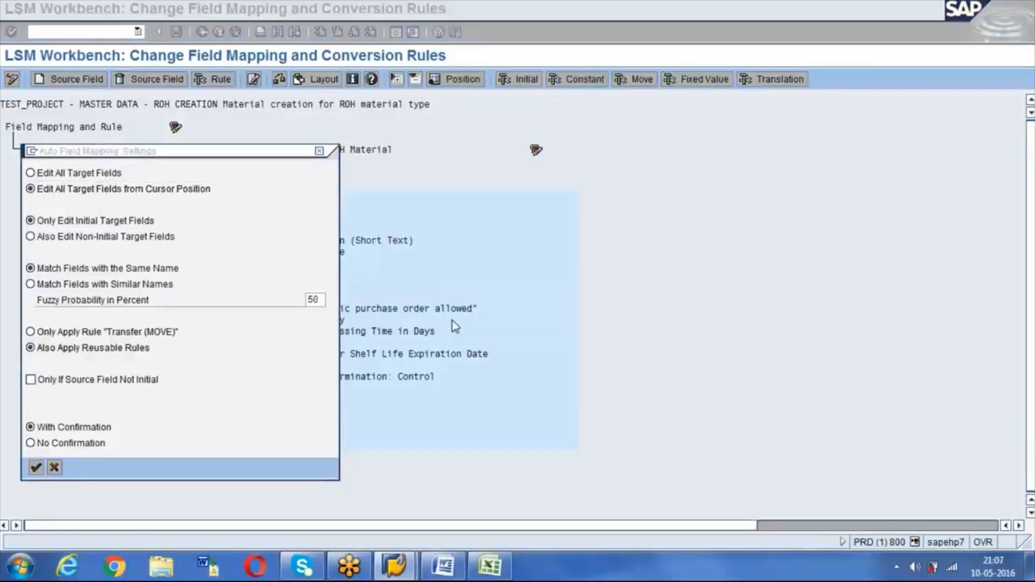
left_click(258, 390)
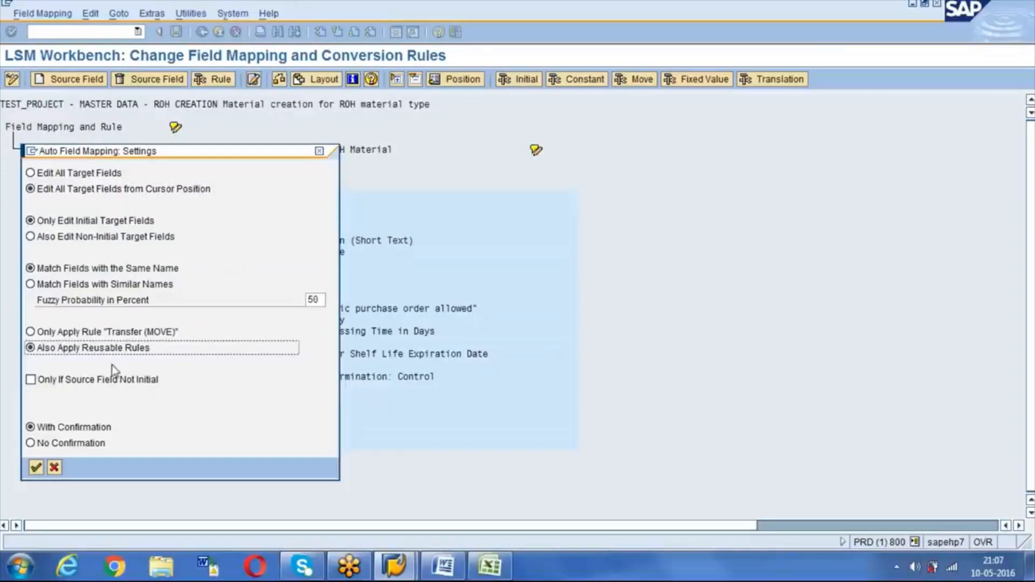
Step: Confirm the settings and accept the MOVE proposals for MATNR, MBRSH, MTART through BISMT
left_click(36, 468)
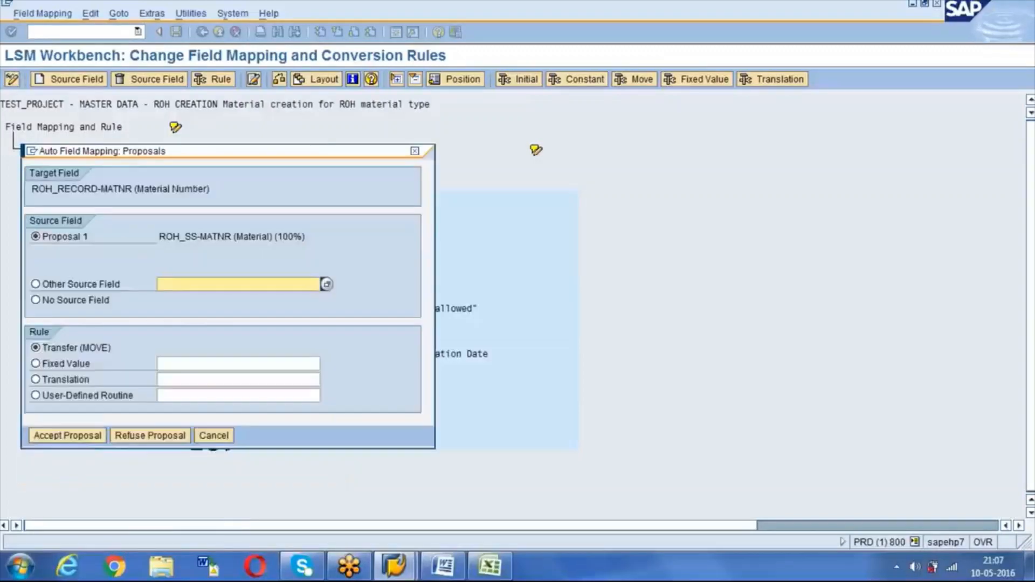
left_click(68, 435)
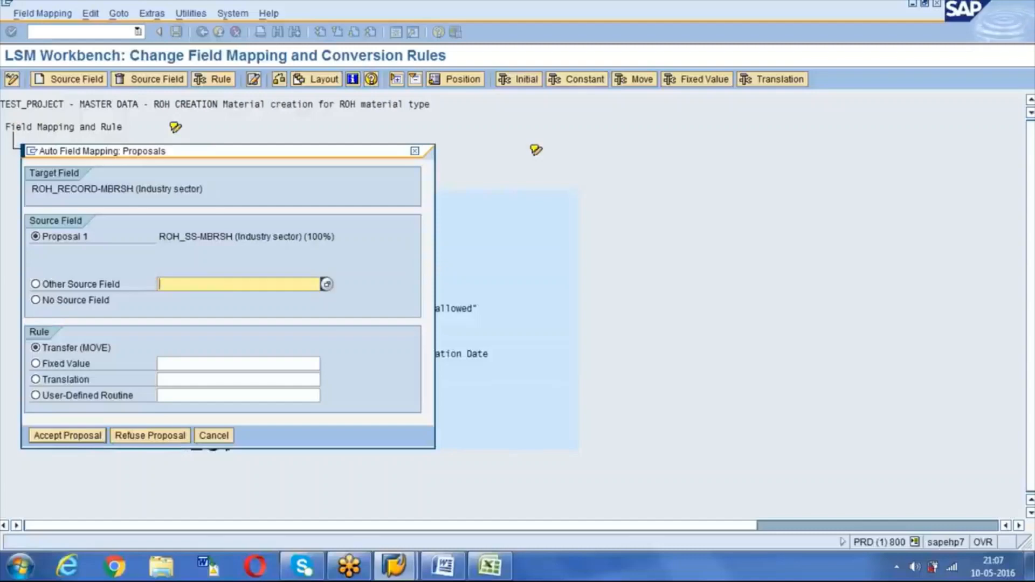
key("Return")
key("Return")
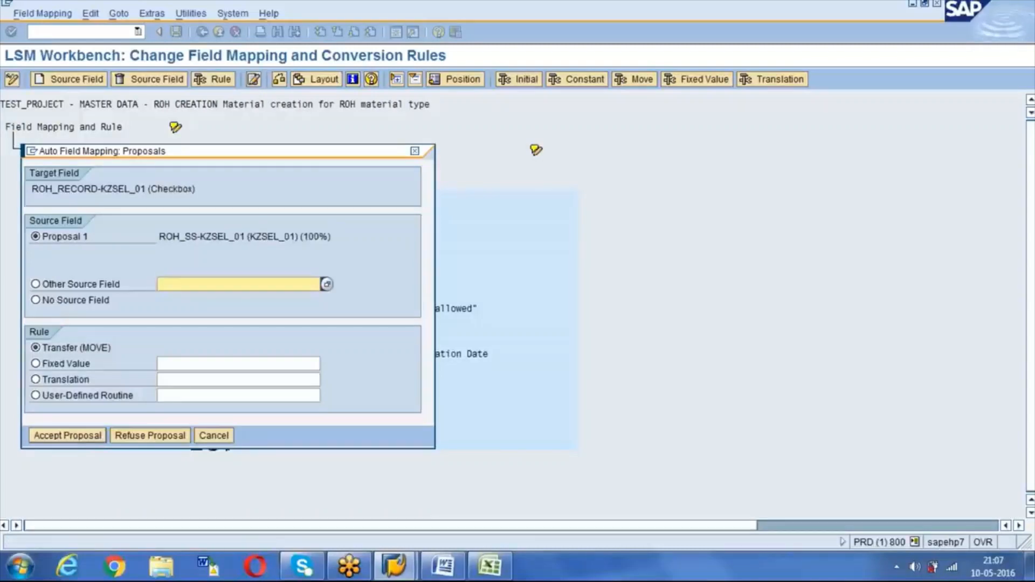
key("Return")
key("Return")
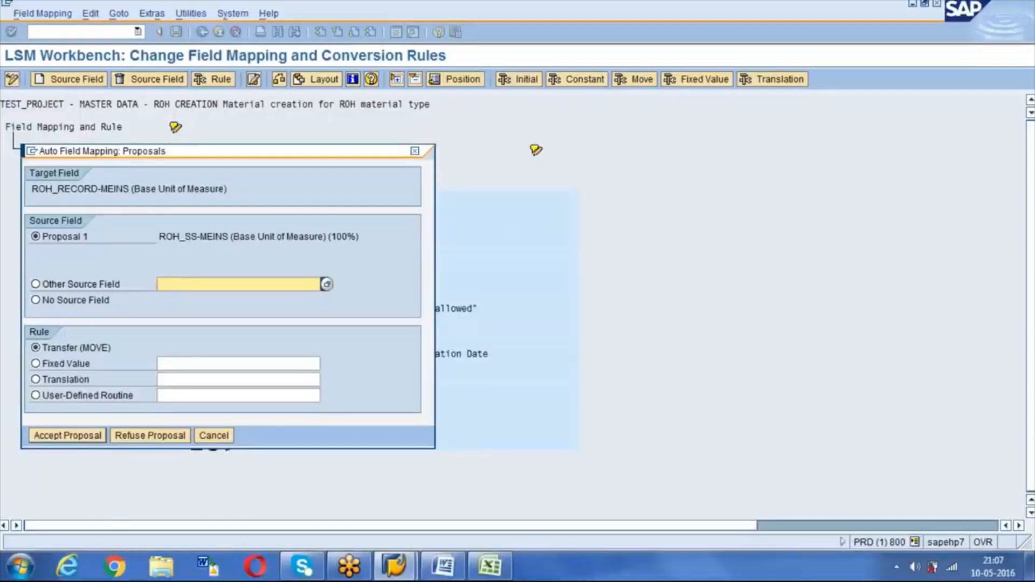
key("Return")
key("Return")
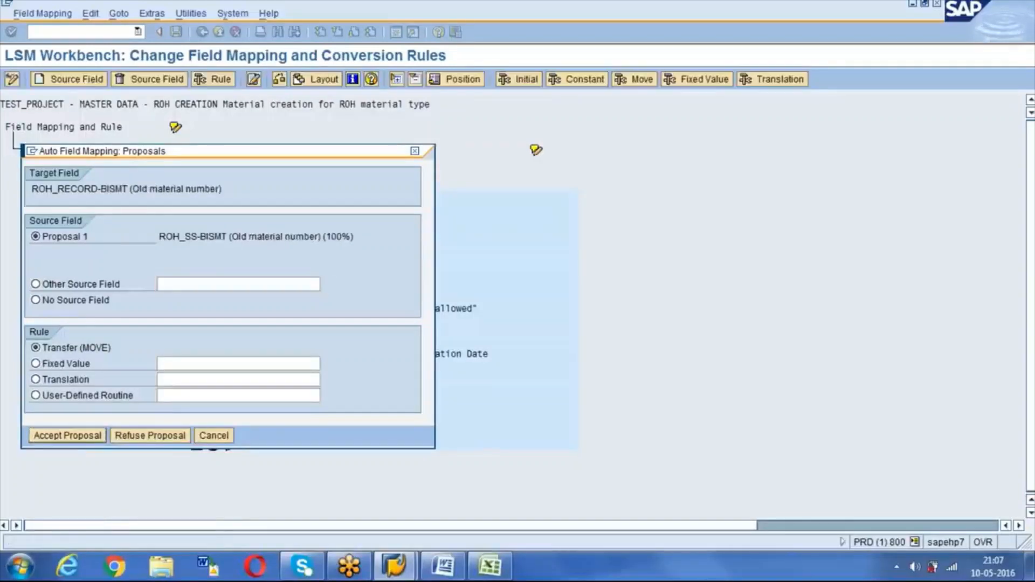
key("Return")
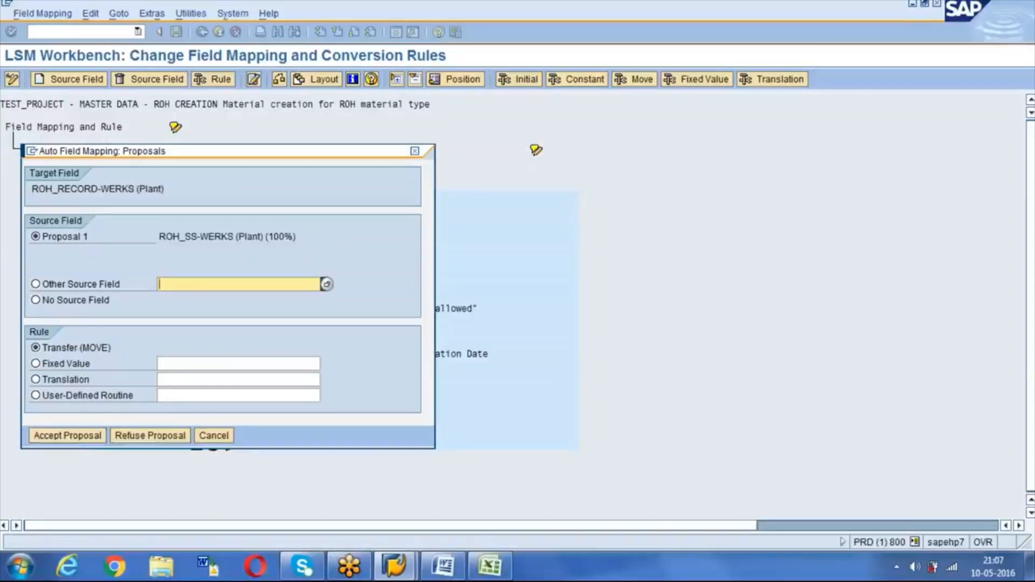
Step: Accept the remaining proposals from WERKS through PEINH_2 until auto field mapping completes
left_click(63, 436)
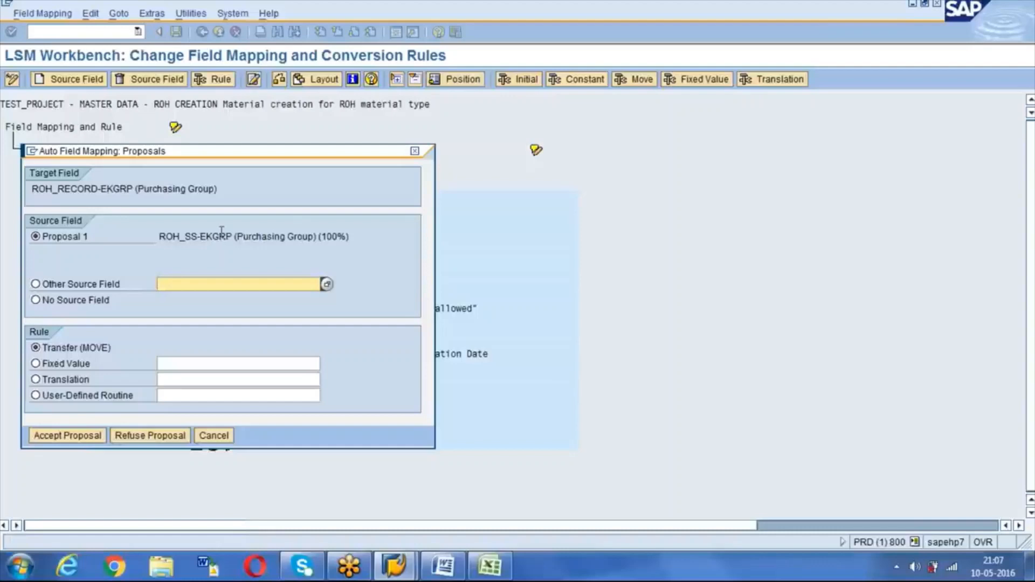
left_click(85, 435)
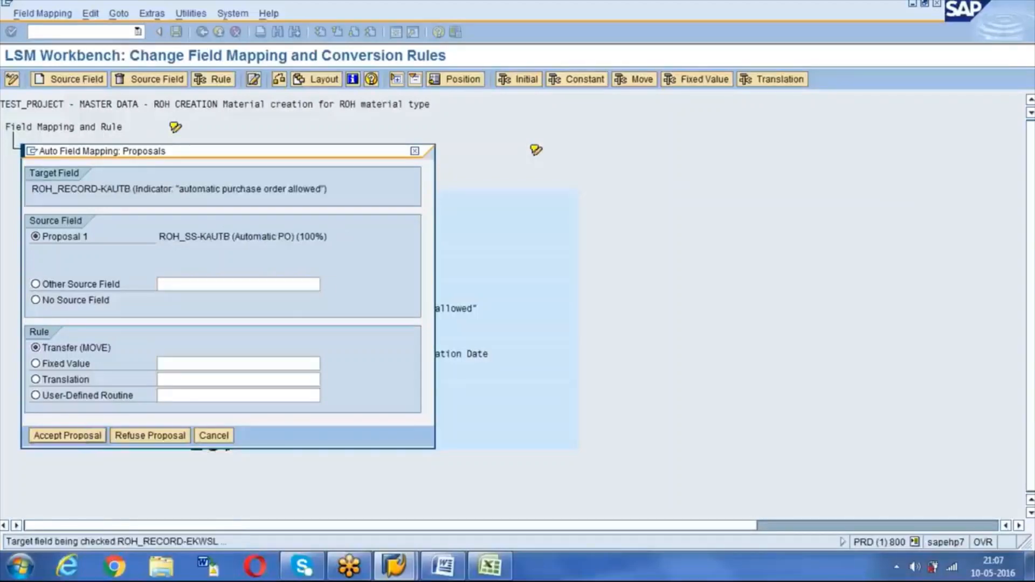
left_click(76, 436)
left_click(75, 436)
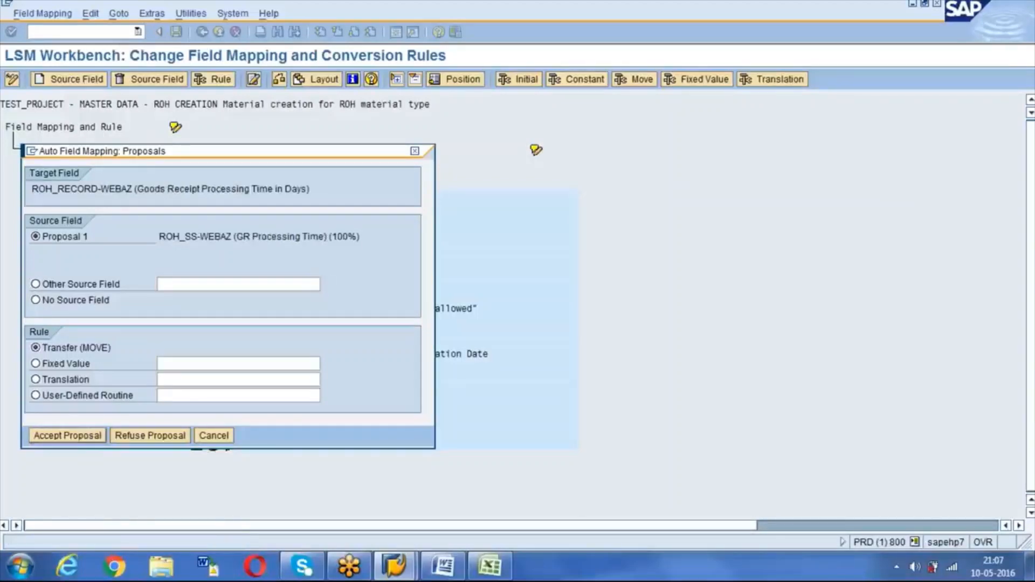
left_click(76, 436)
left_click(75, 435)
left_click(75, 436)
left_click(76, 435)
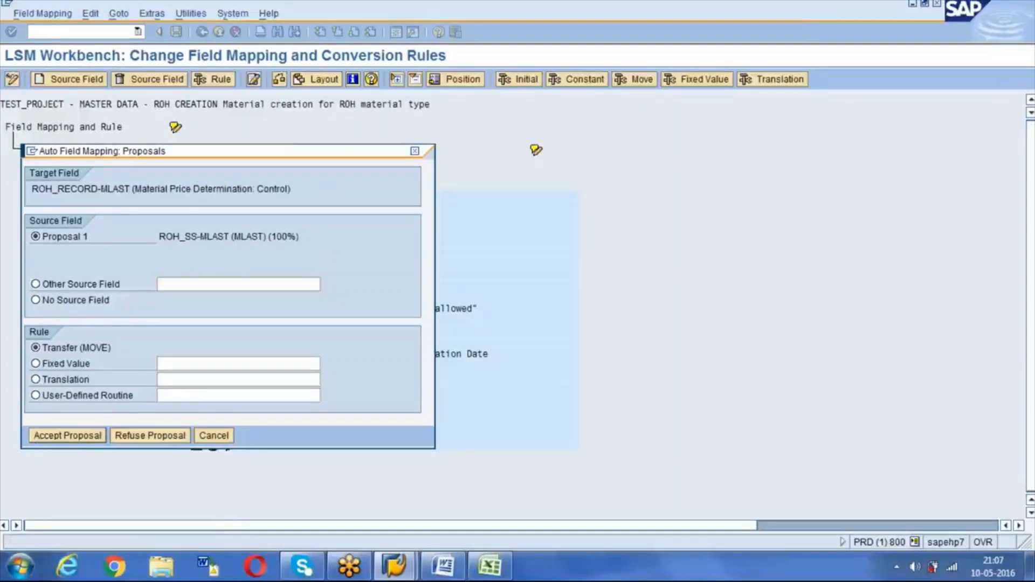
left_click(75, 436)
left_click(75, 436)
left_click(76, 436)
left_click(75, 436)
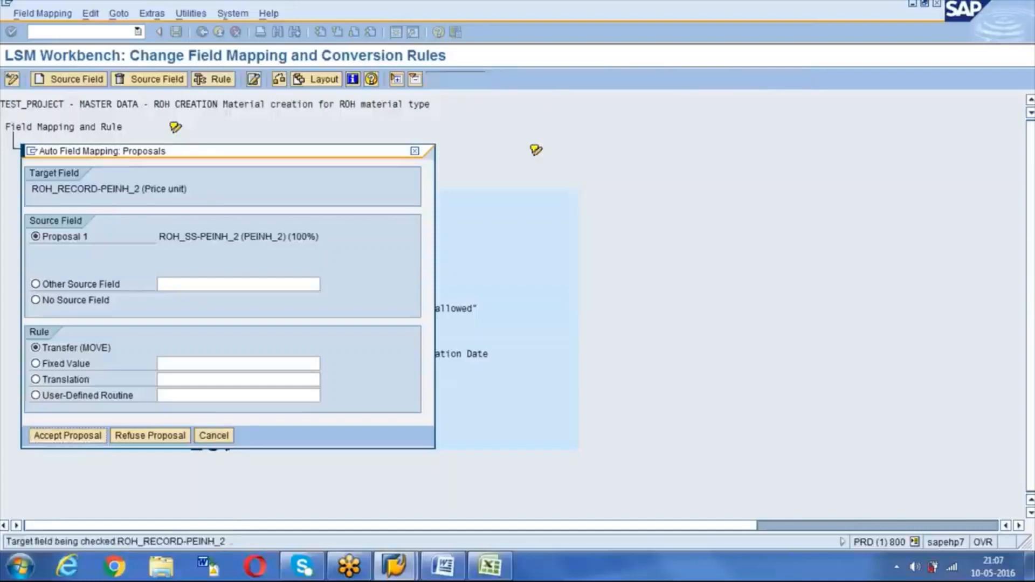
left_click(76, 435)
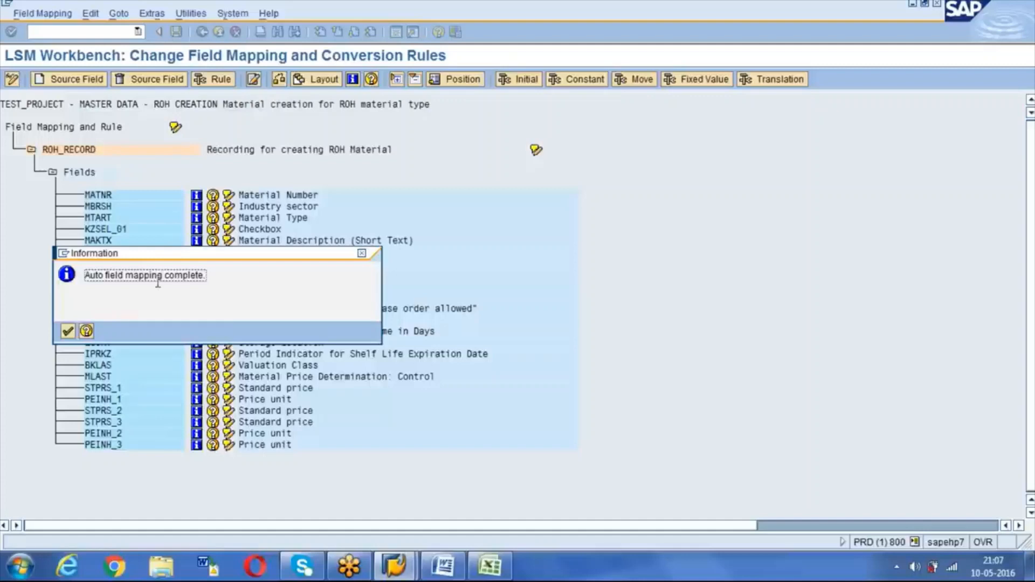
Step: Review the ROH_SS-to-ROH_RECORD mappings, save the field mapping and return to the step list
left_click(68, 331)
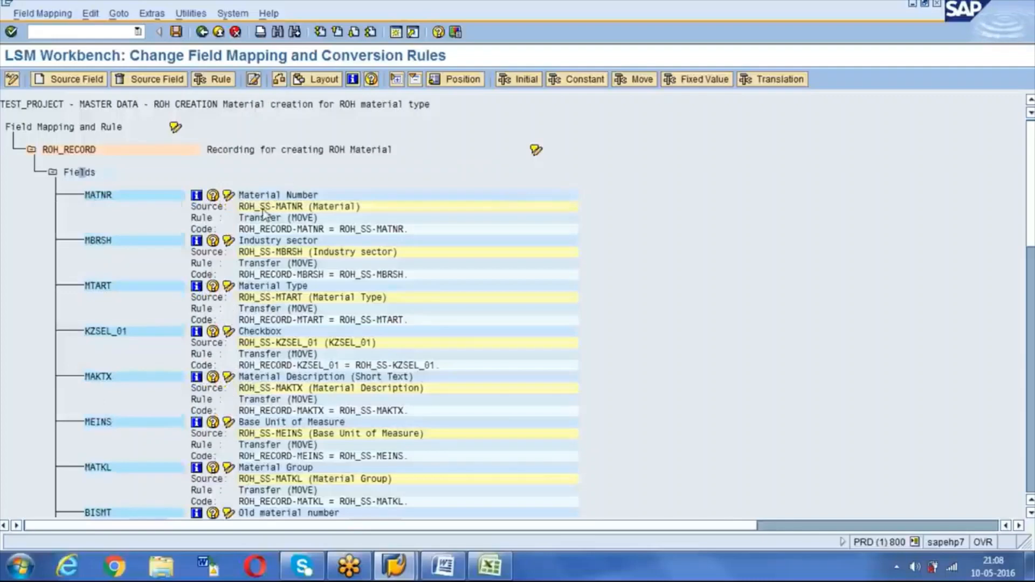
left_click(108, 197)
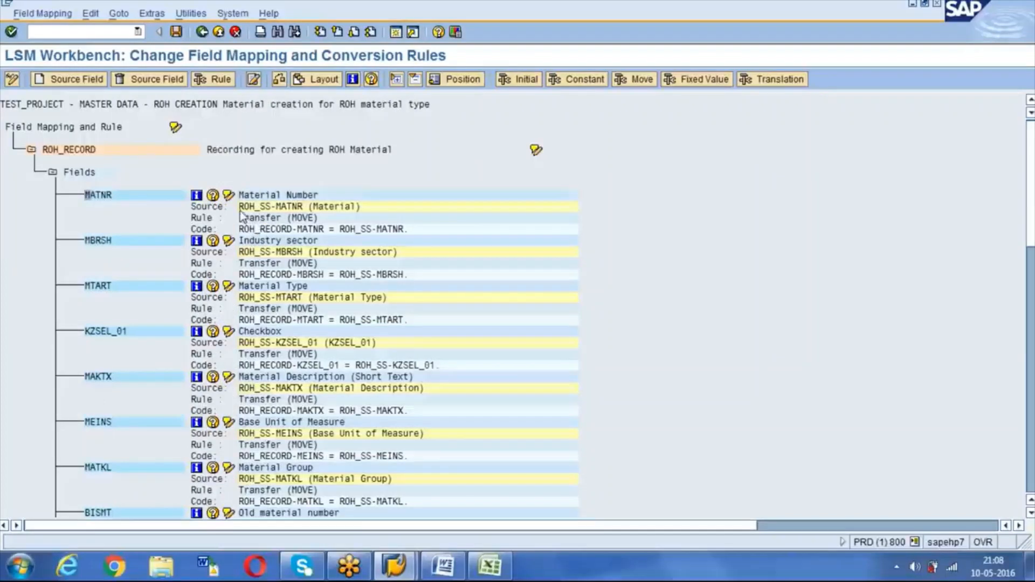
left_click_drag(239, 207, 305, 208)
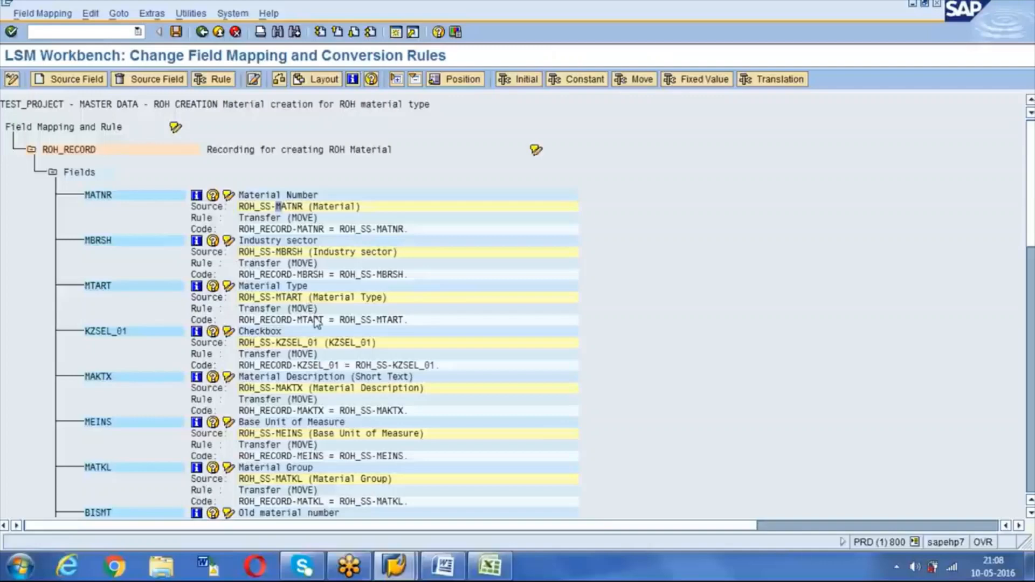
scroll(317, 323, "down", 15)
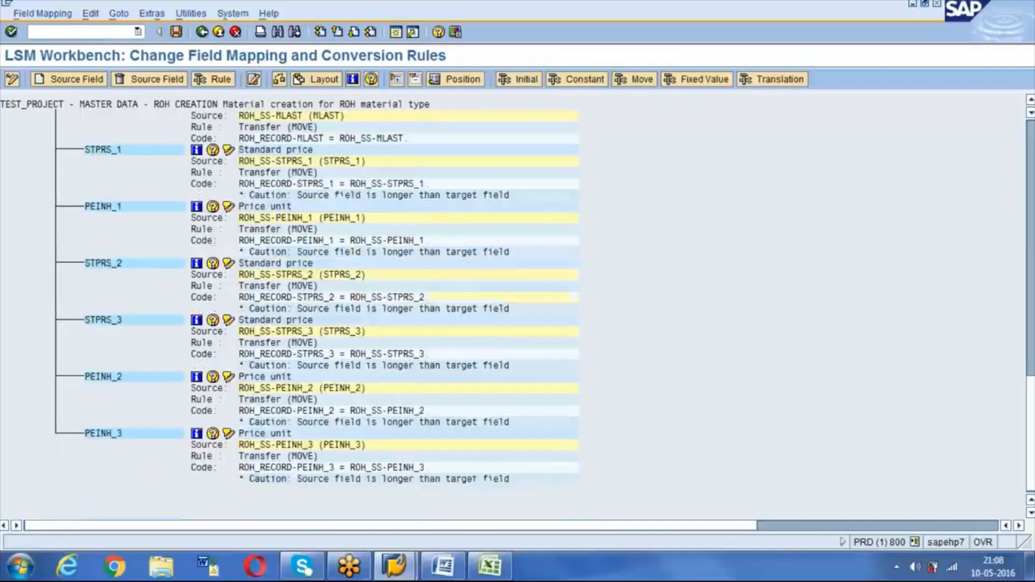
scroll(317, 310, "up", 12)
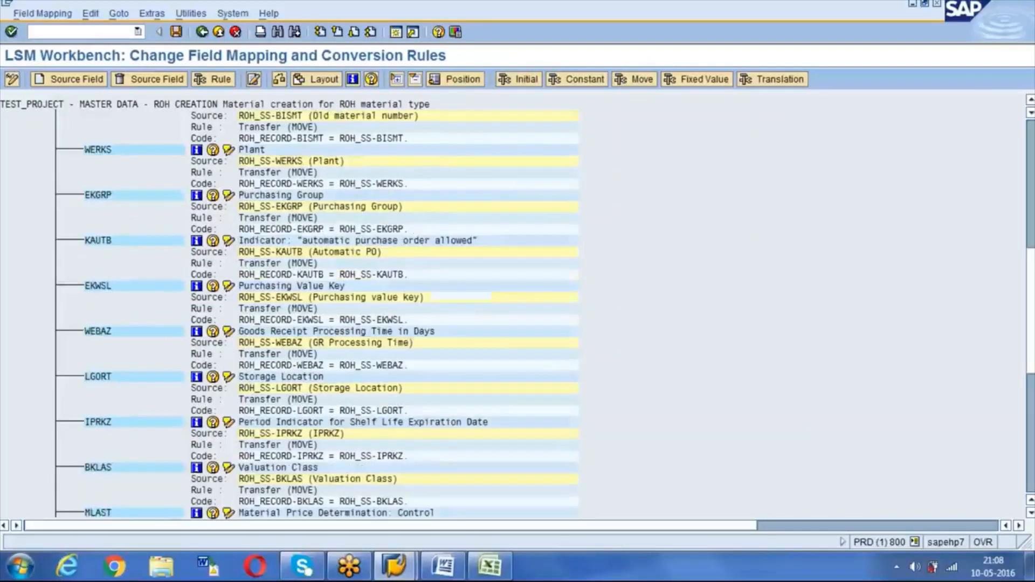
scroll(317, 310, "up", 5)
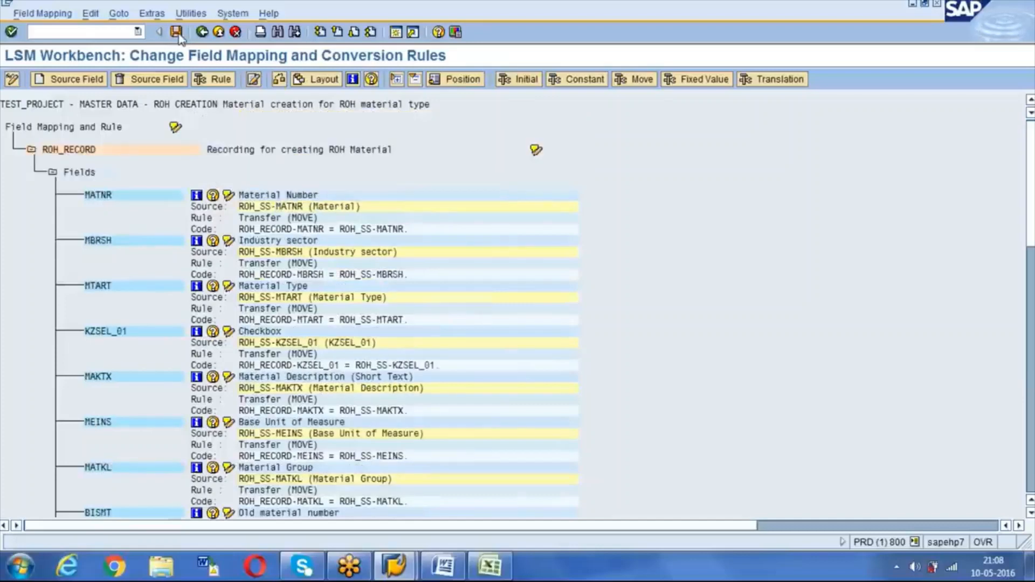
key("ctrl+s")
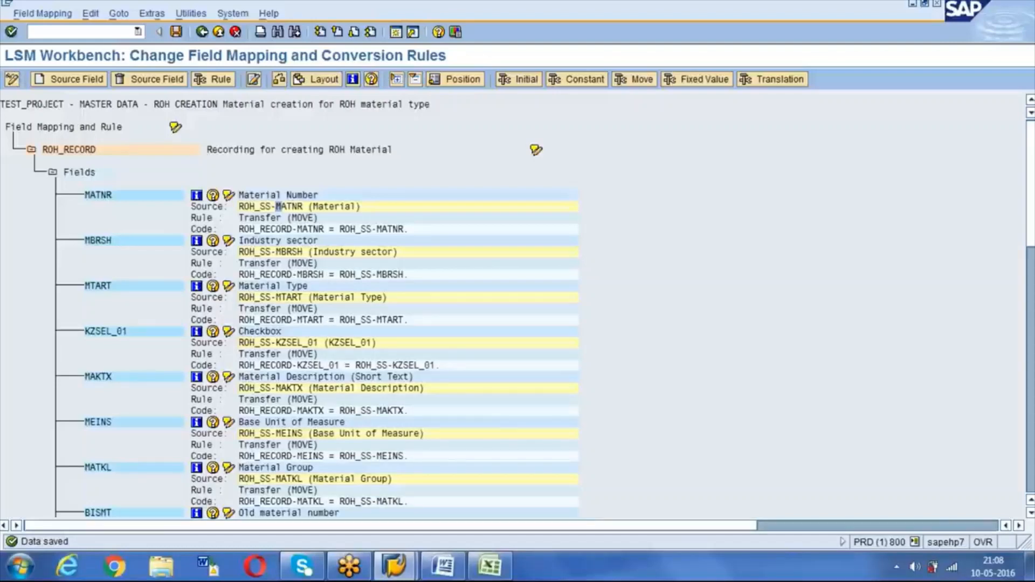
left_click(202, 32)
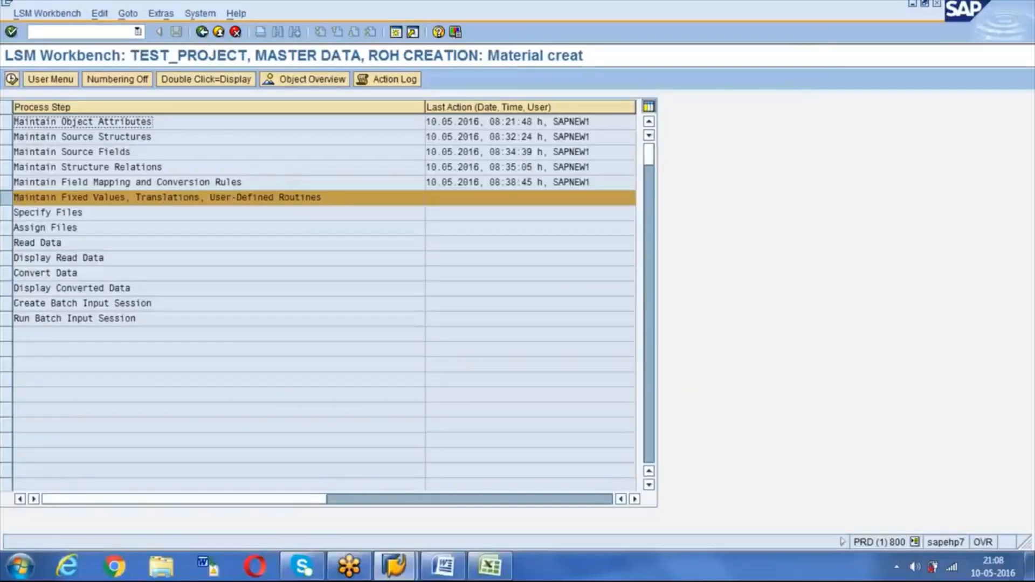
Step: Look into the Fixed Values, Translations, Routines step, where no new reusable rule can be created
left_click(12, 80)
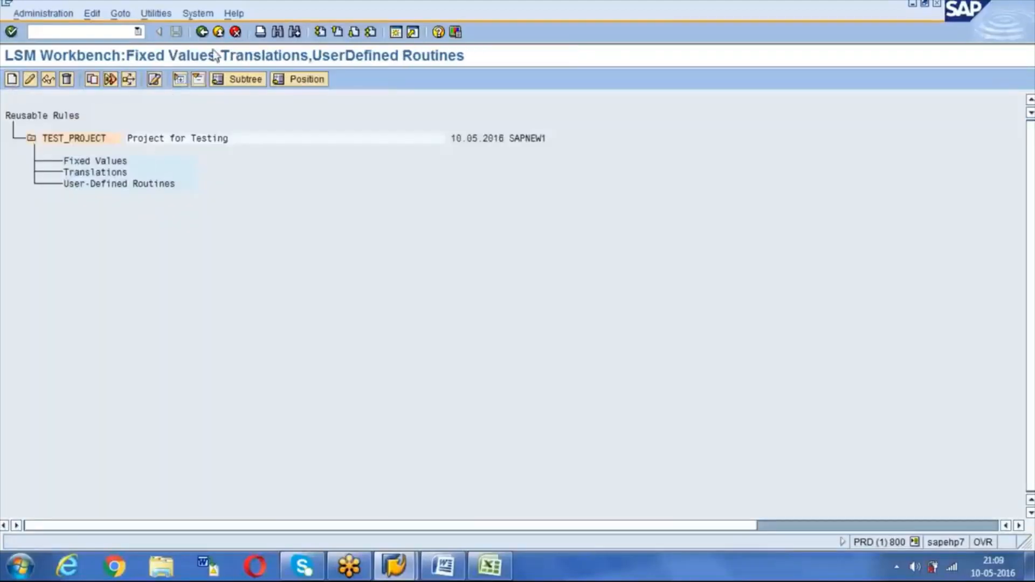
left_click(202, 32)
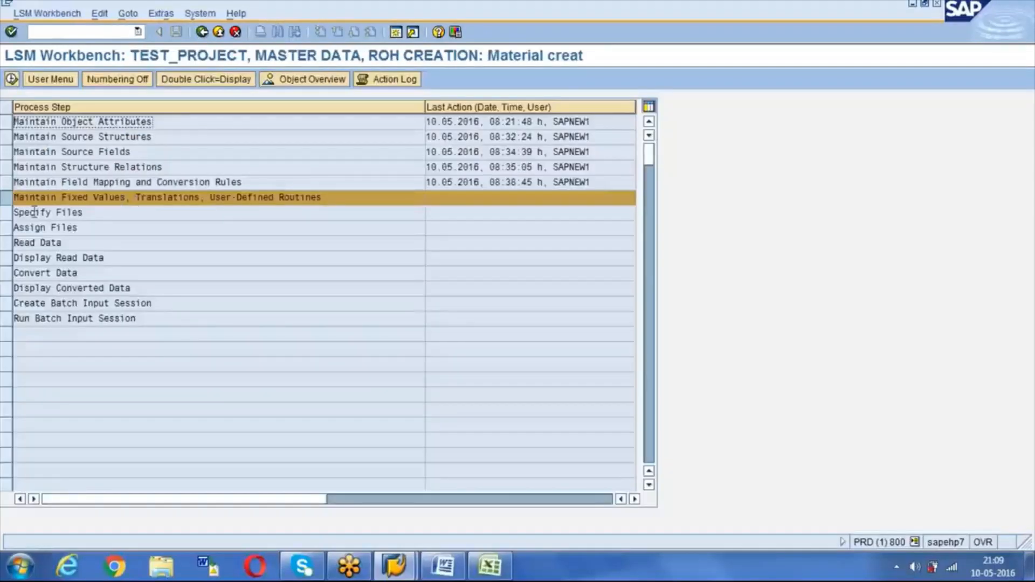
left_click(5, 214)
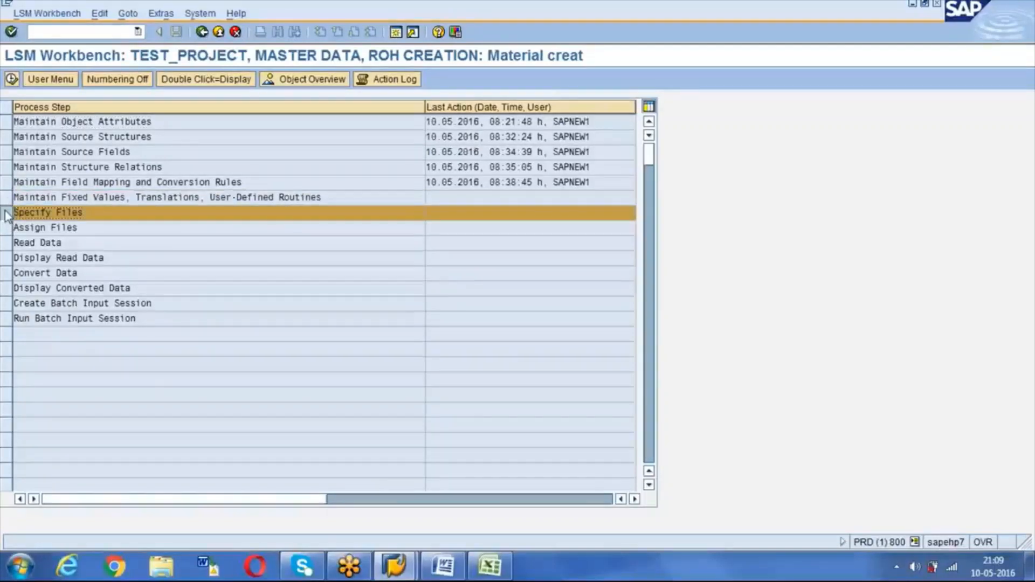
left_click(44, 199)
left_click(8, 197)
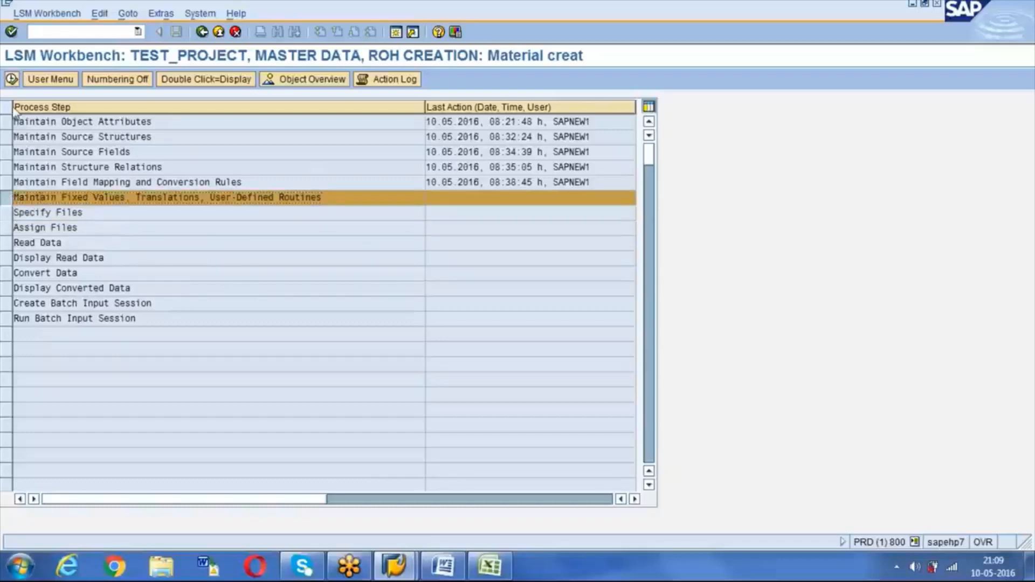
left_click(11, 80)
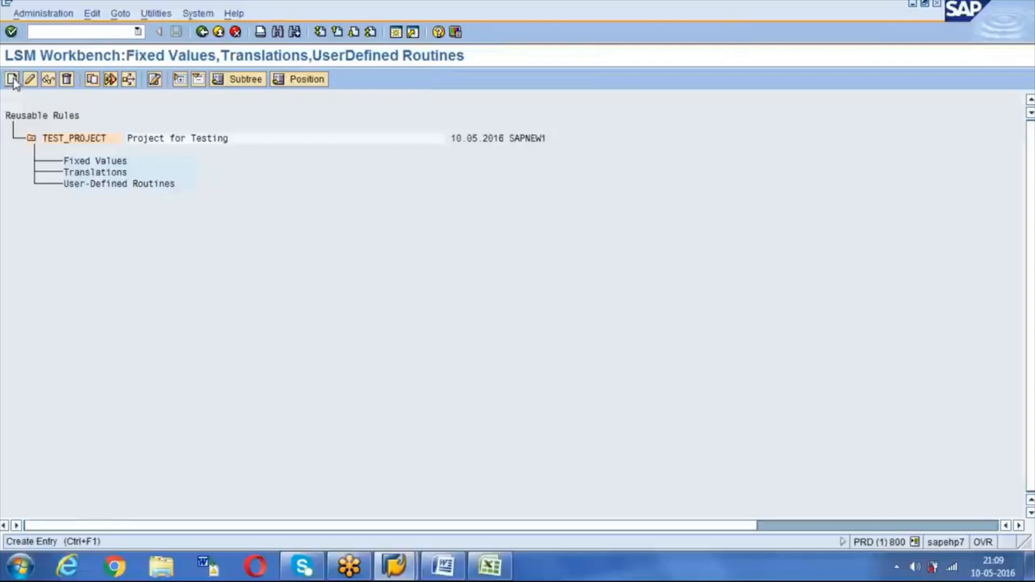
left_click(13, 79)
key("Return")
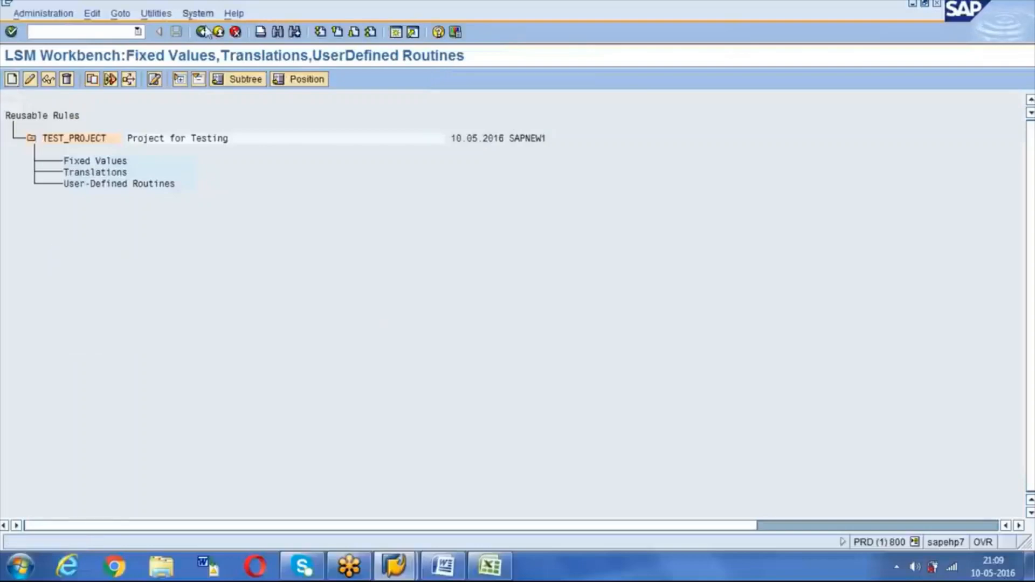
Step: Select and execute the Specify Files step from the process step list
left_click(204, 34)
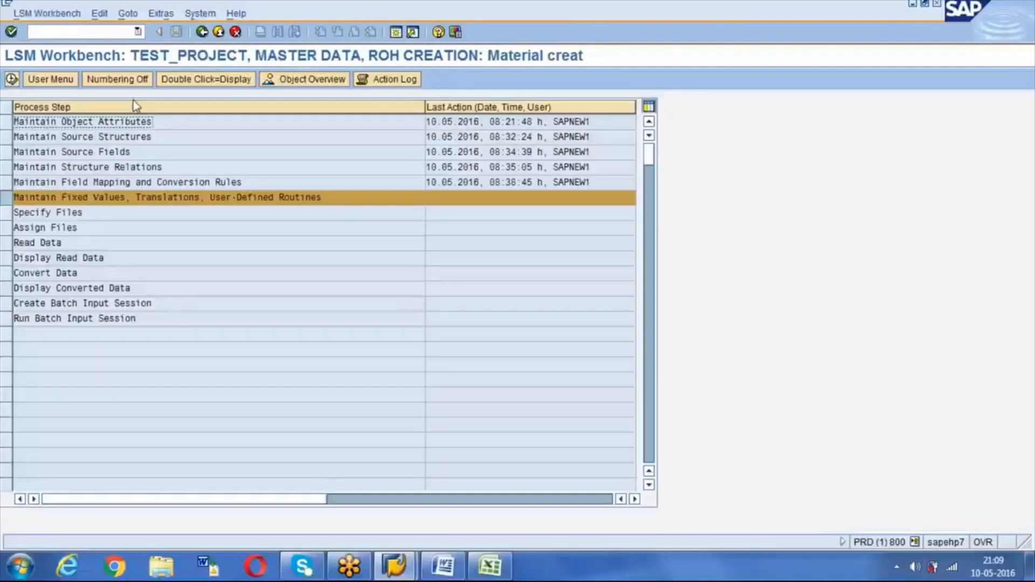
left_click(9, 214)
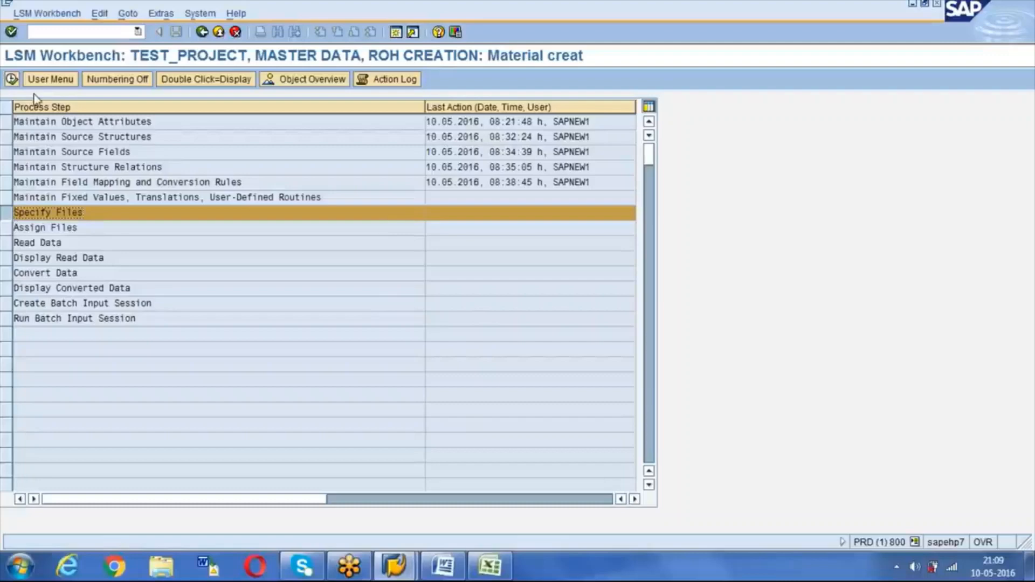
left_click(12, 80)
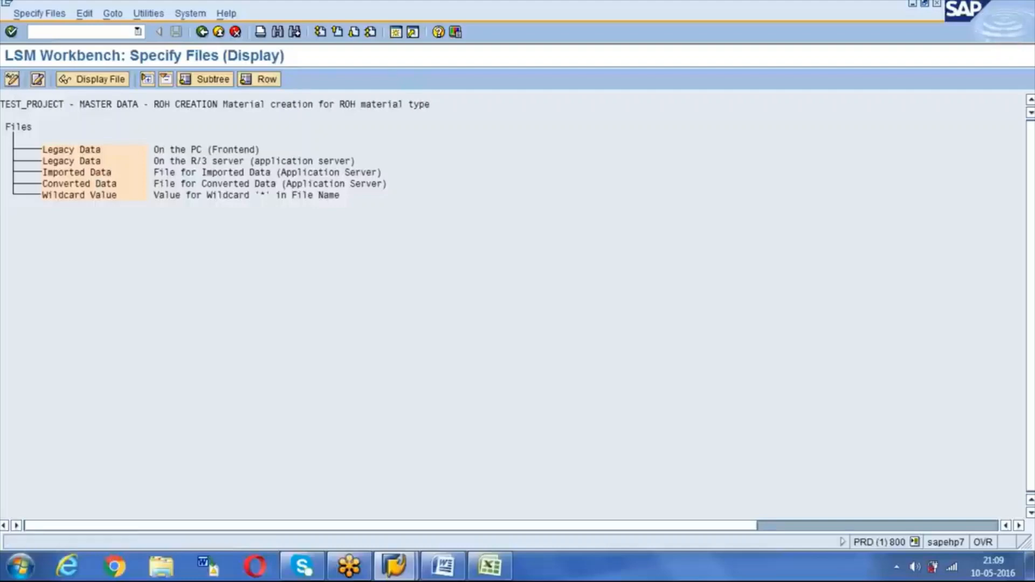
Step: Switch to change mode and create a Legacy Data file definition 'On the PC (Frontend)'
left_click(12, 81)
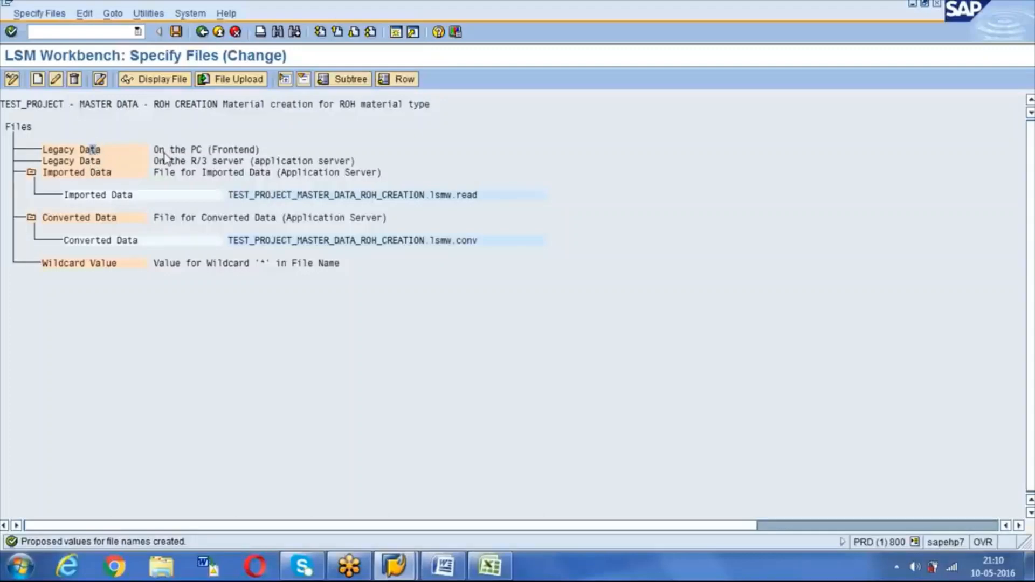
left_click(88, 149)
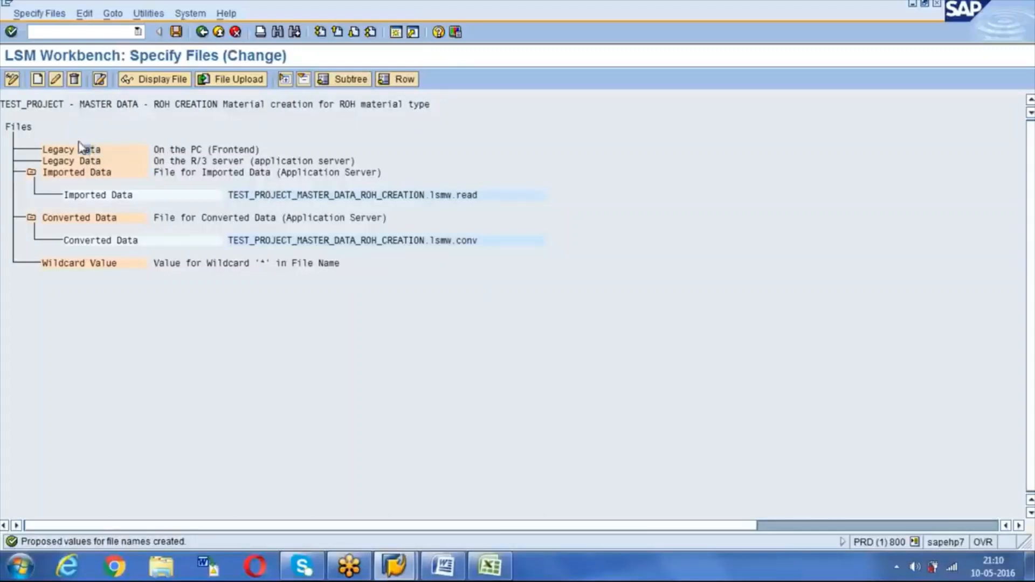
left_click(37, 81)
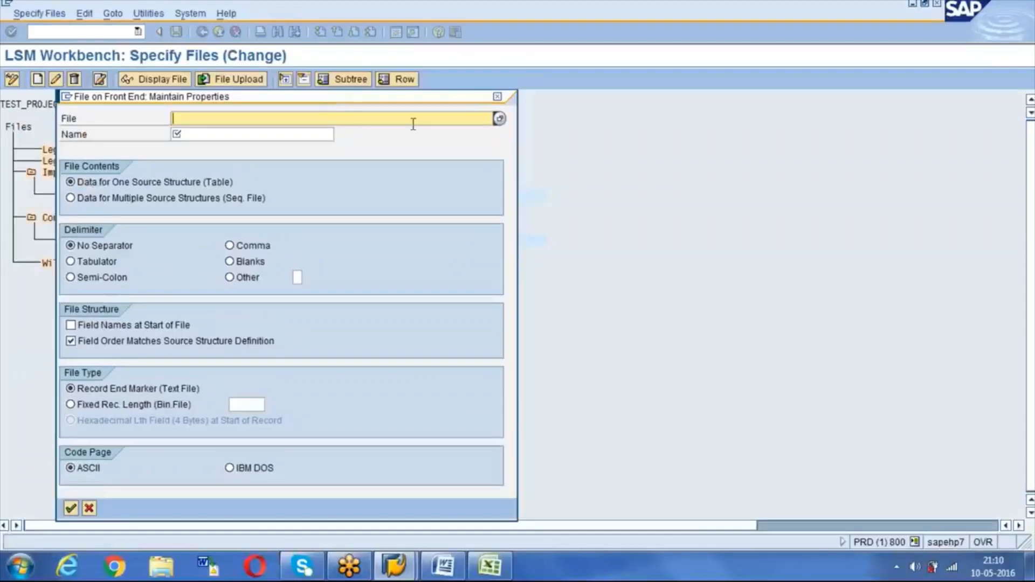
Step: Choose ROH_UPLOAD.txt from the Desktop as the legacy data file
left_click(500, 120)
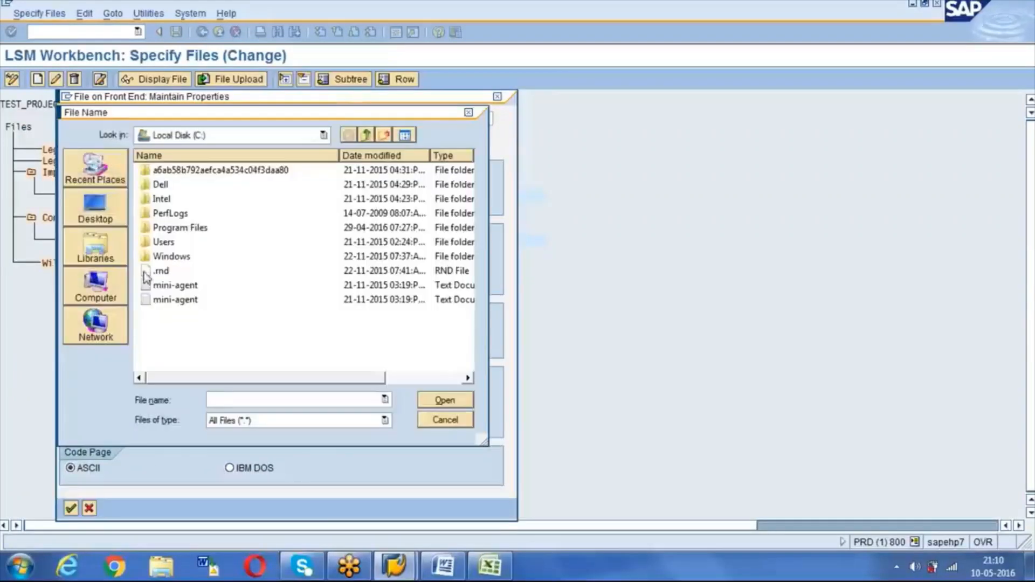
left_click(95, 210)
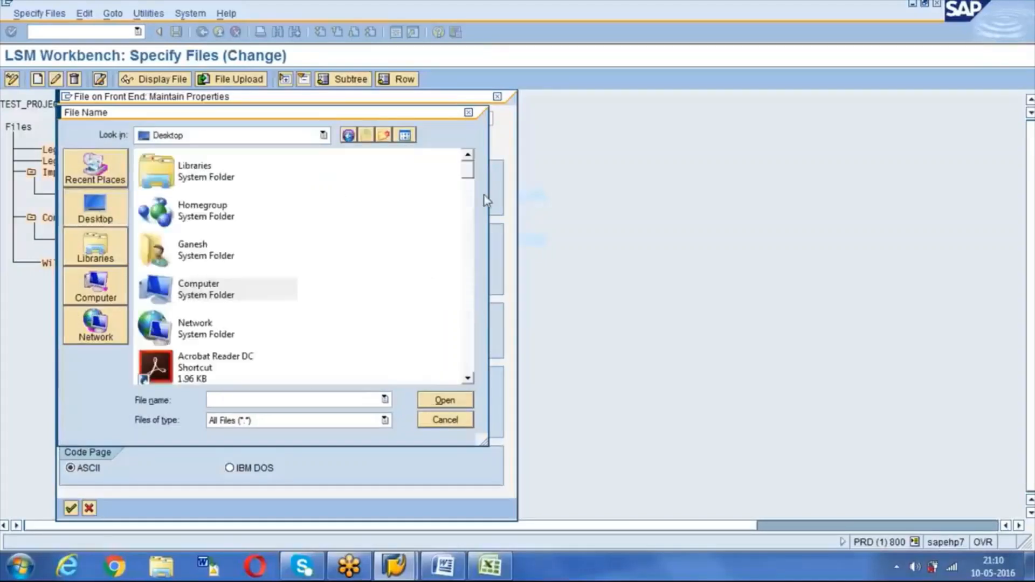
left_click_drag(469, 179, 467, 375)
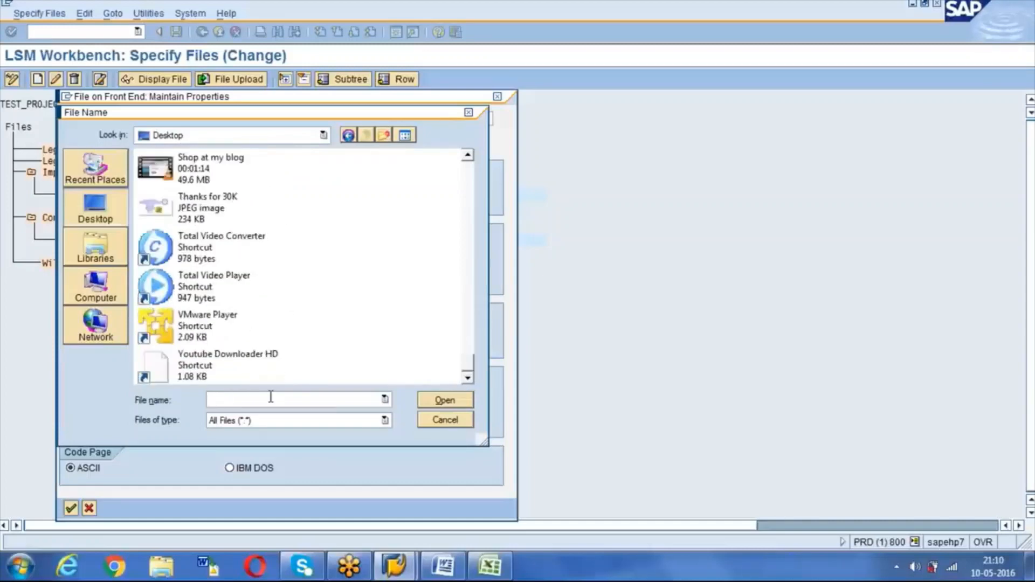
type("roh")
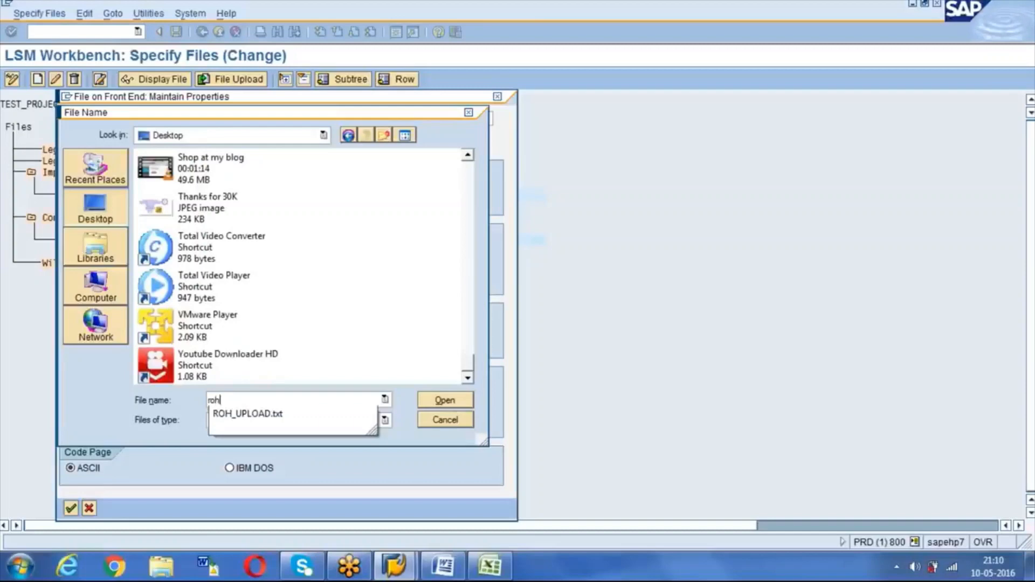
left_click(270, 414)
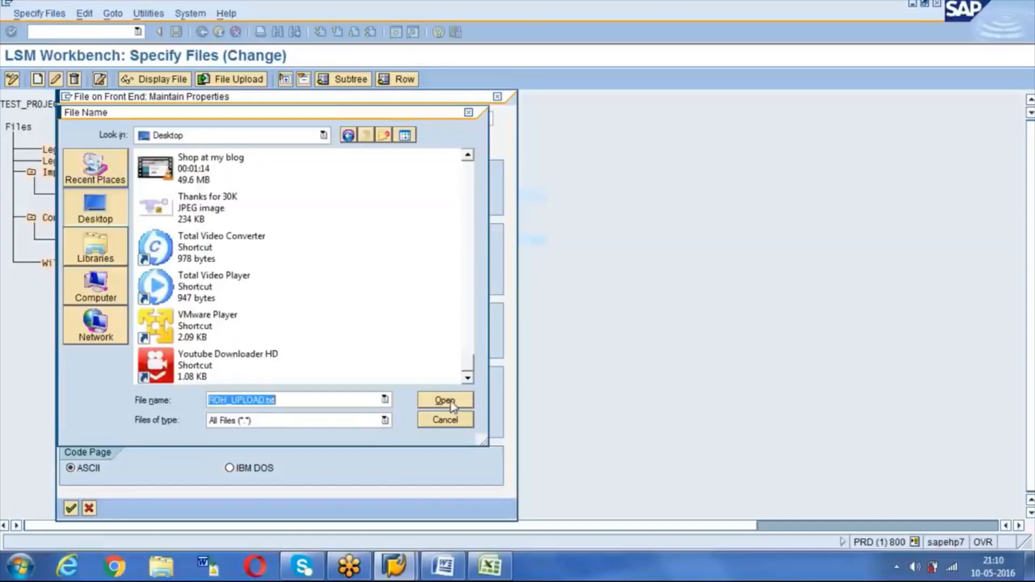
key("Return")
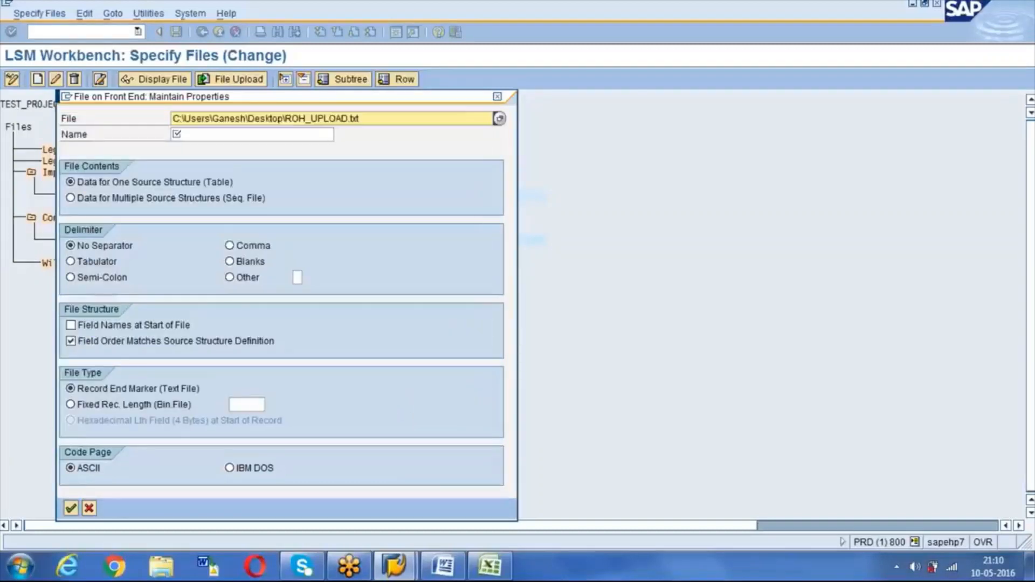
Step: Name it 'ROH Text file', one source structure, tab-delimited, with field names at start of file
left_click(269, 135)
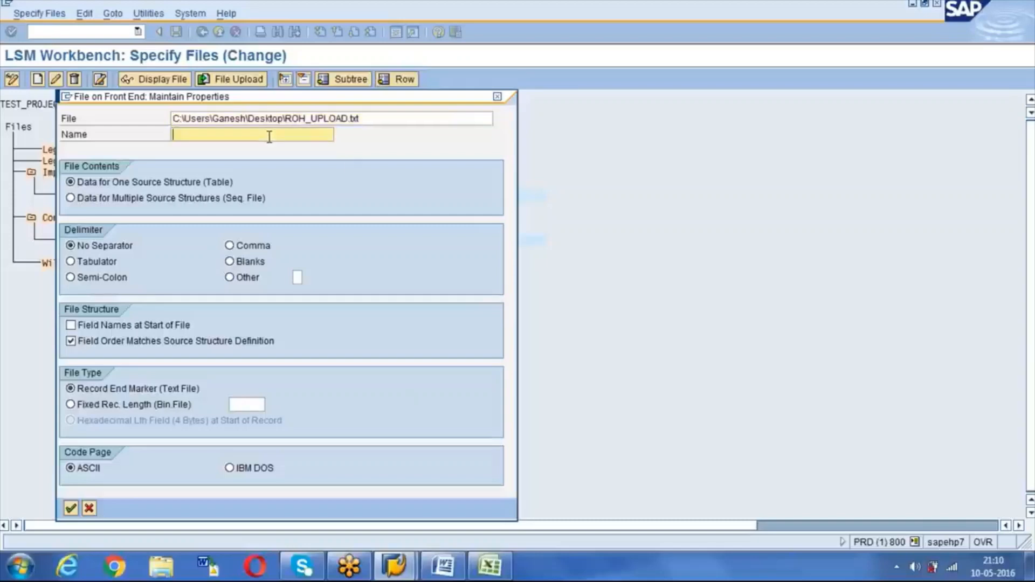
type("ROH")
type(" Text")
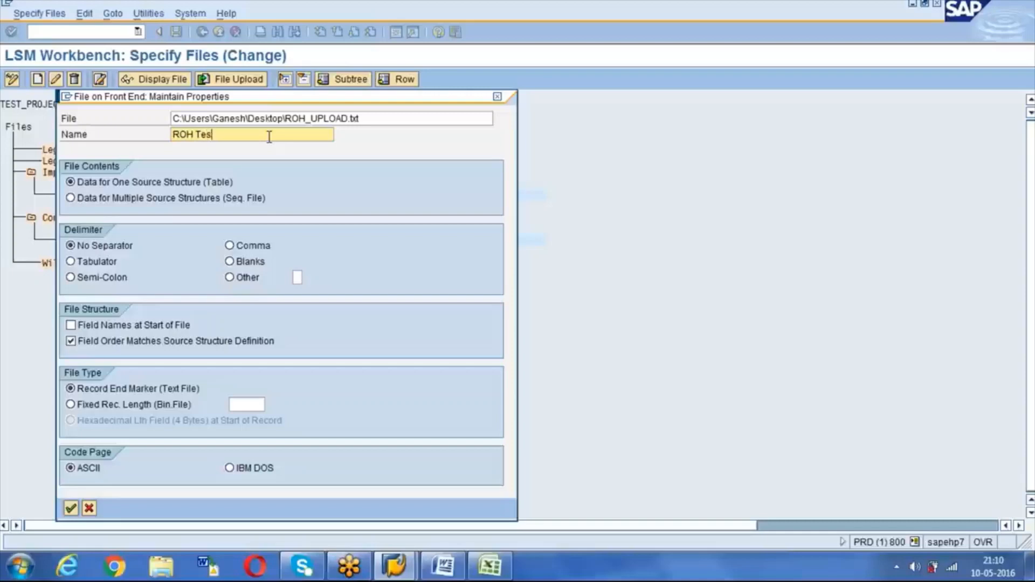
type(" file")
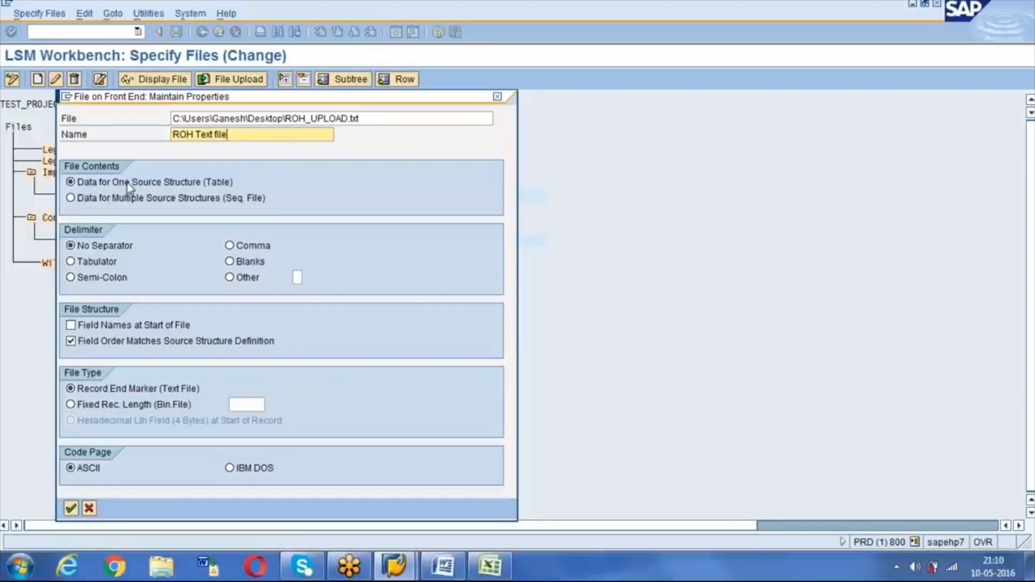
left_click(143, 186)
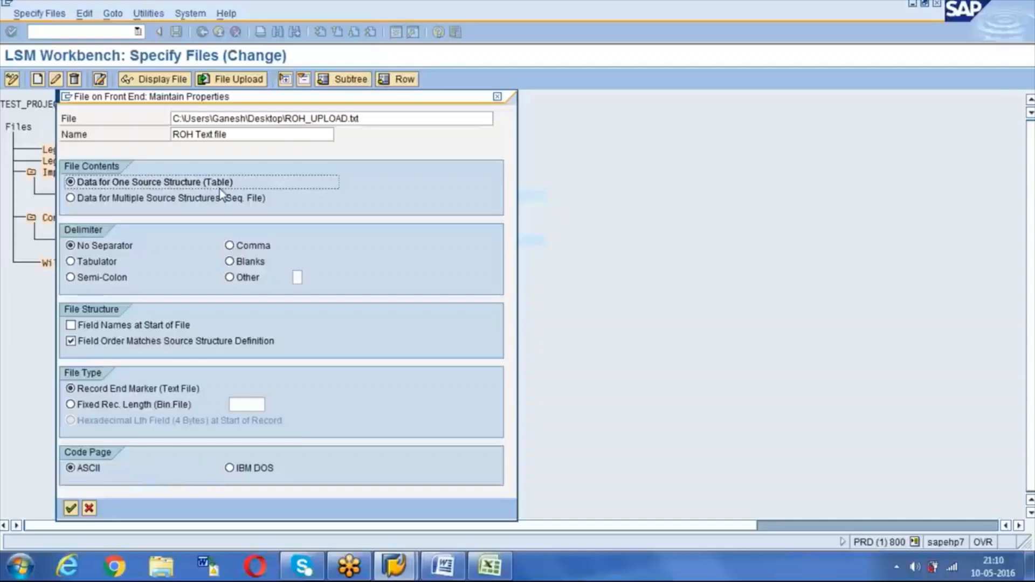
left_click(71, 262)
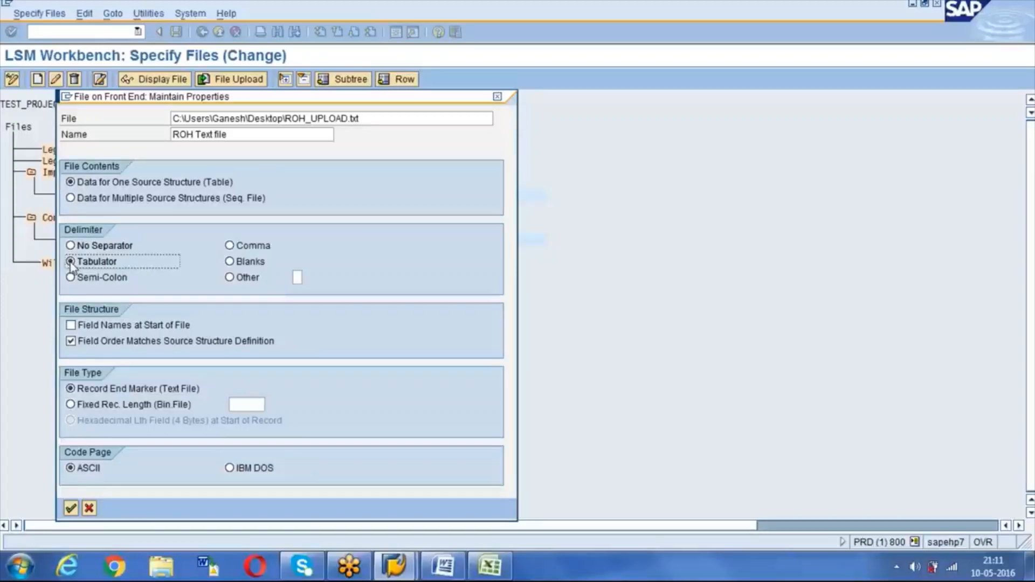
left_click(71, 327)
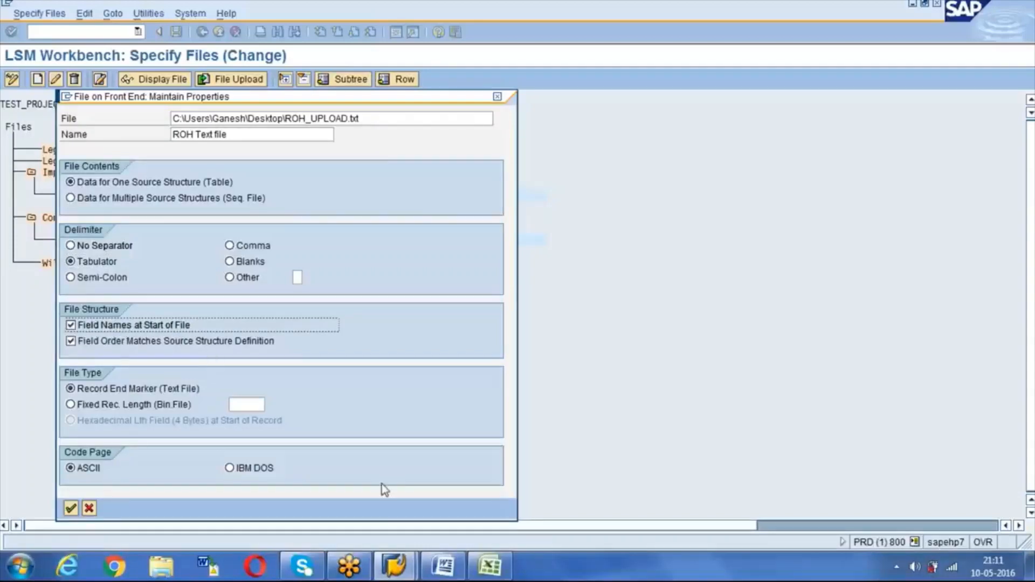
left_click(489, 566)
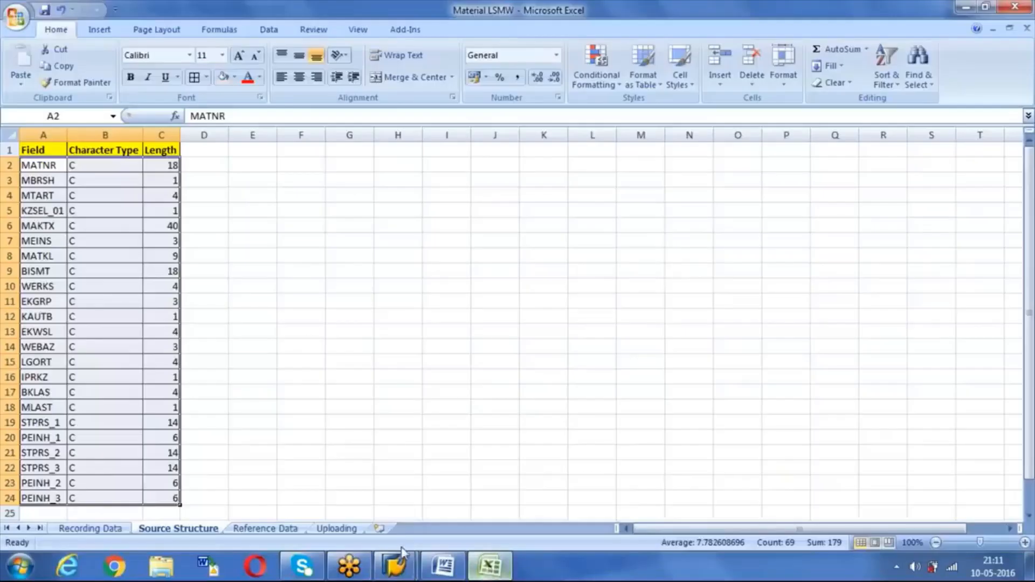
Step: Inspect the Uploading sheet's field-name header row above the TS1 data
left_click(335, 529)
left_click(10, 151)
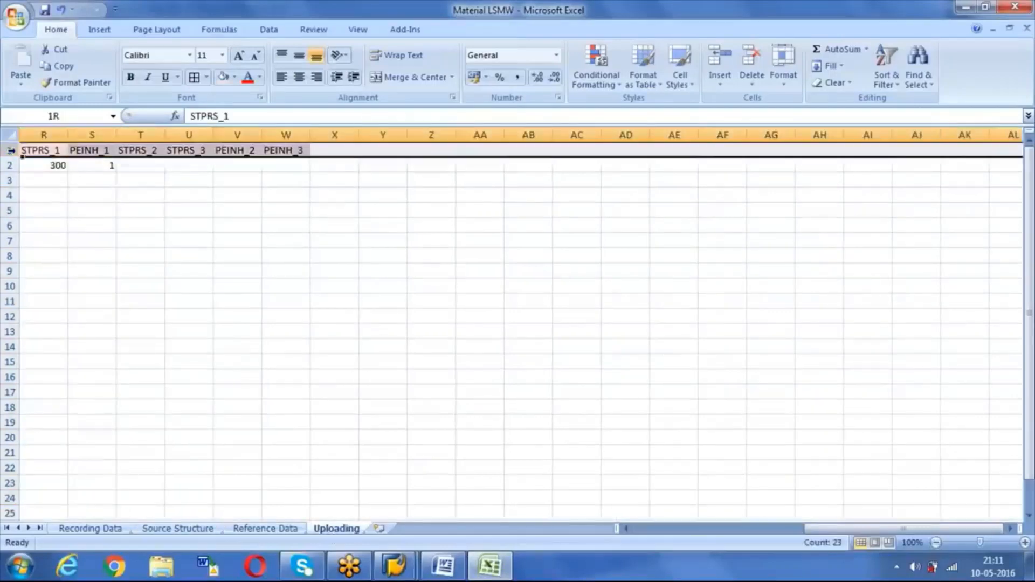
key("Left")
key("Left")
key("Left")
key("Left")
key("Left")
key("Left")
key("Left")
key("Left")
key("Left")
key("Left")
key("Left")
key("Left")
key("Left")
key("Left")
key("Left")
key("Left")
key("Left")
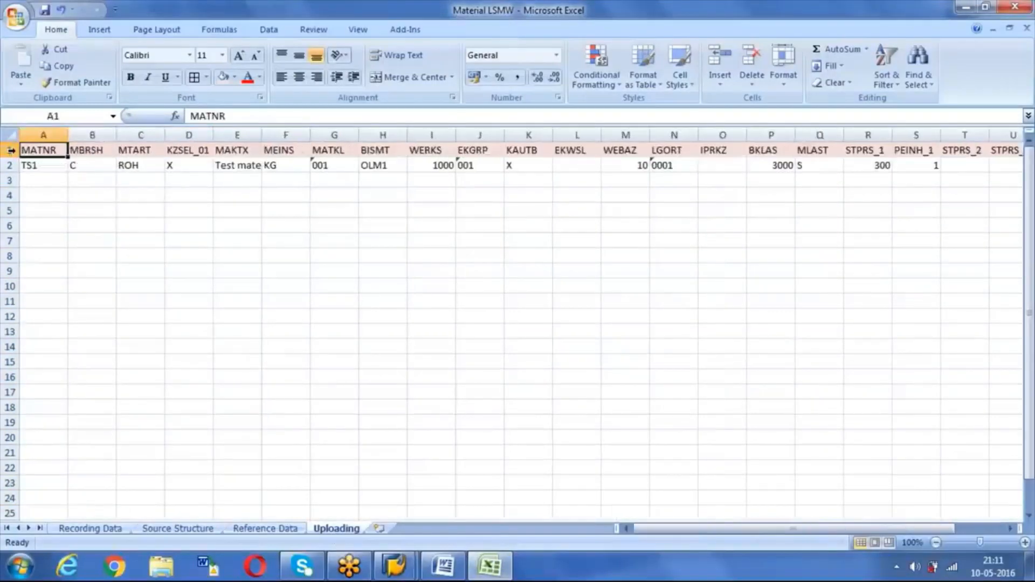
left_click_drag(43, 168, 122, 287)
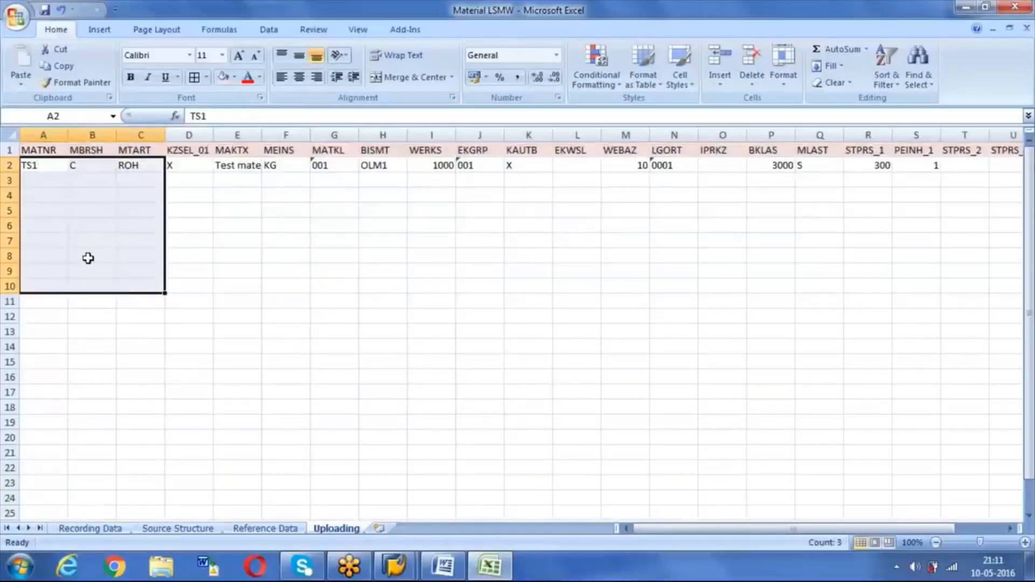
left_click(10, 150)
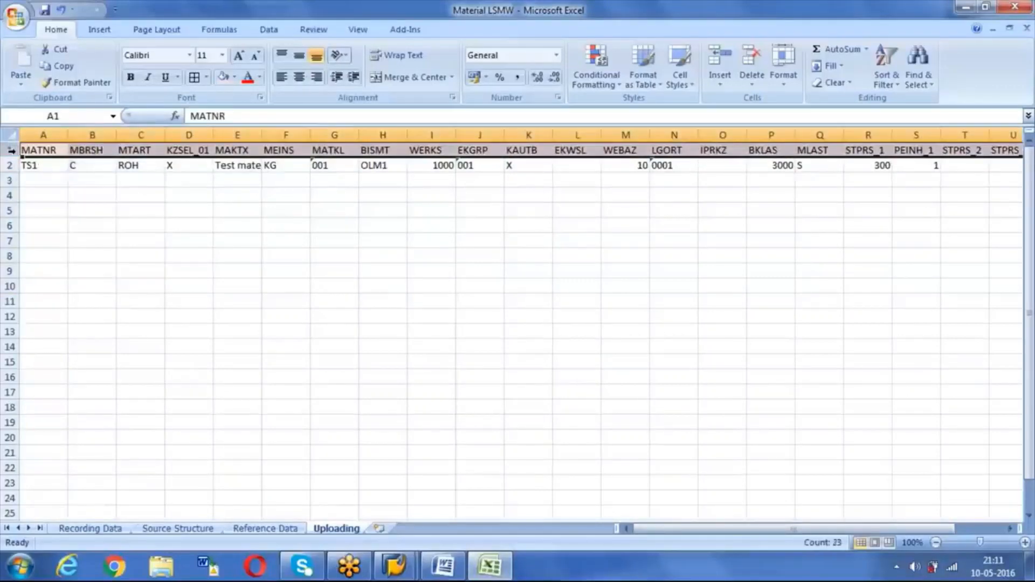
left_click_drag(30, 165, 58, 226)
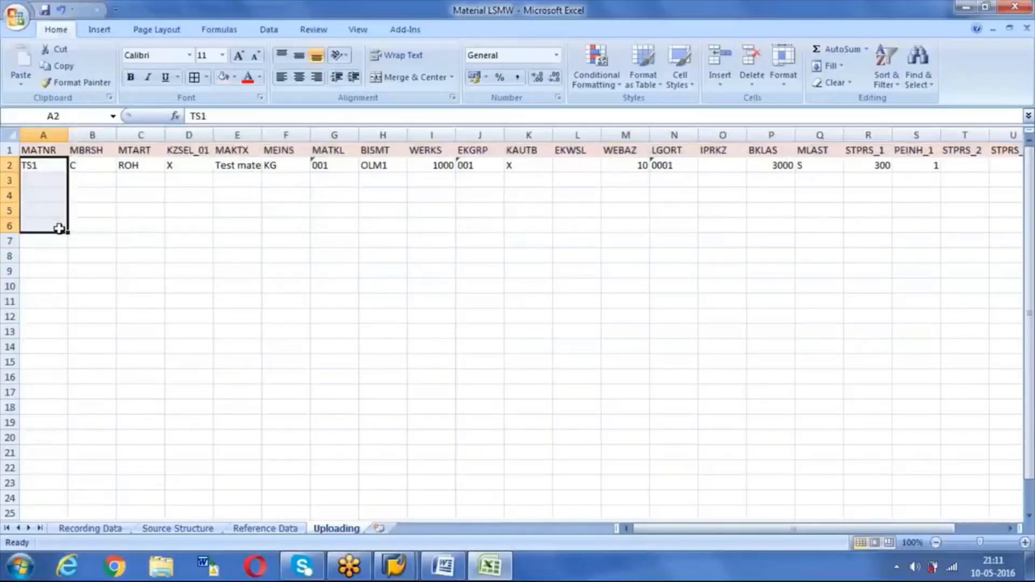
left_click(11, 150)
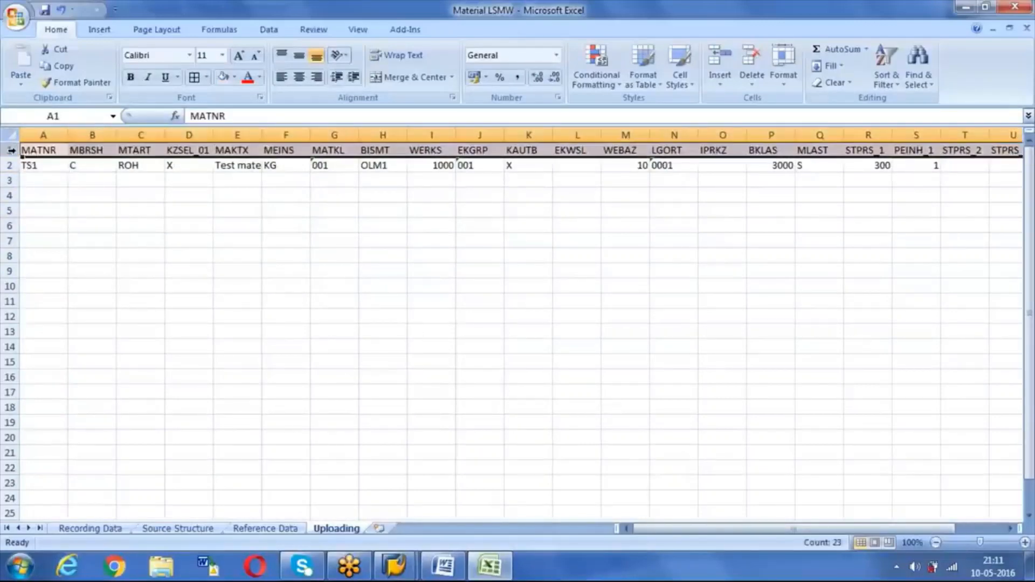
key("alt+Tab")
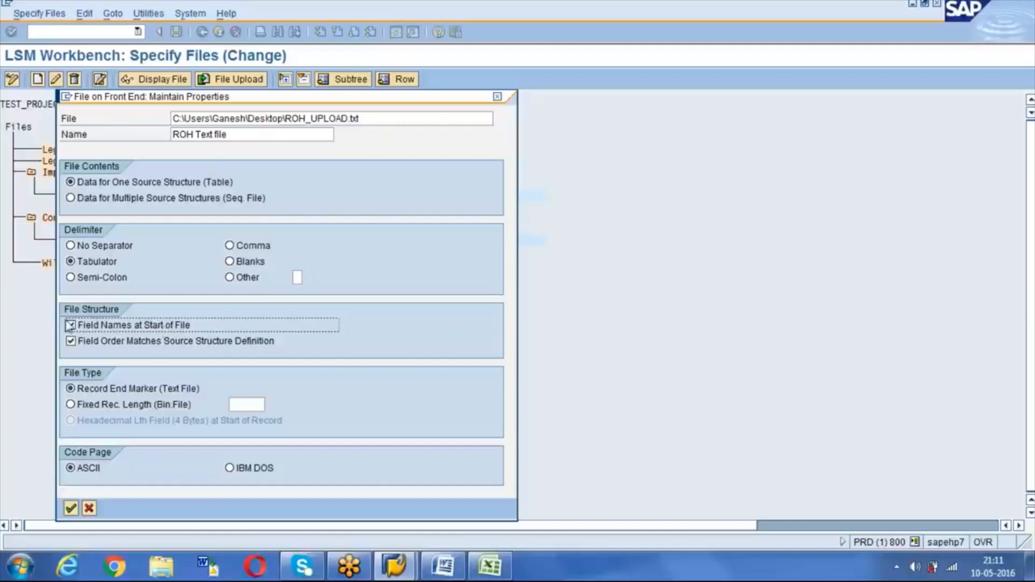
key("alt+Tab")
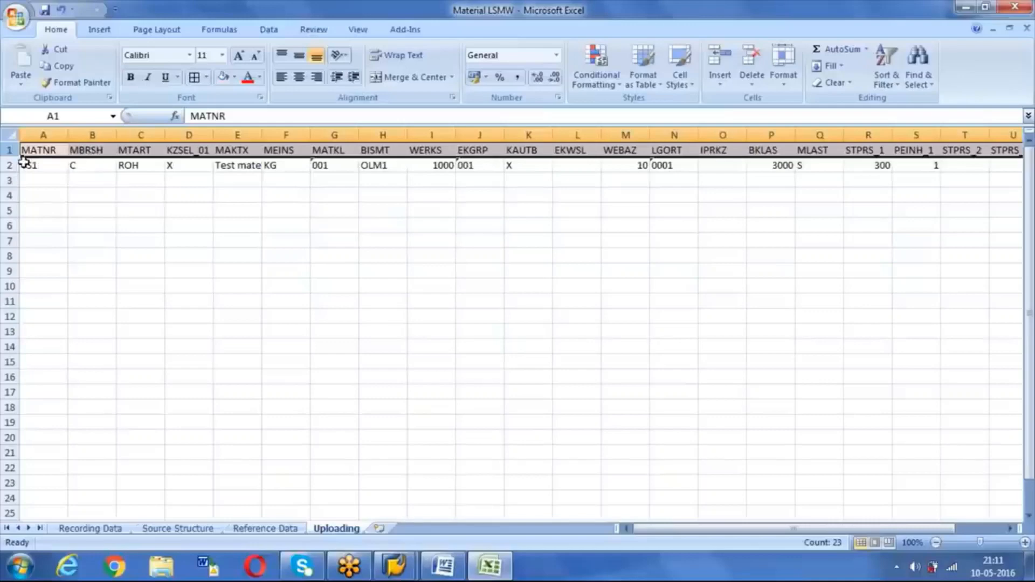
Step: Delete the header row, restore it with undo, and return to the SAP dialog
key("ctrl+minus")
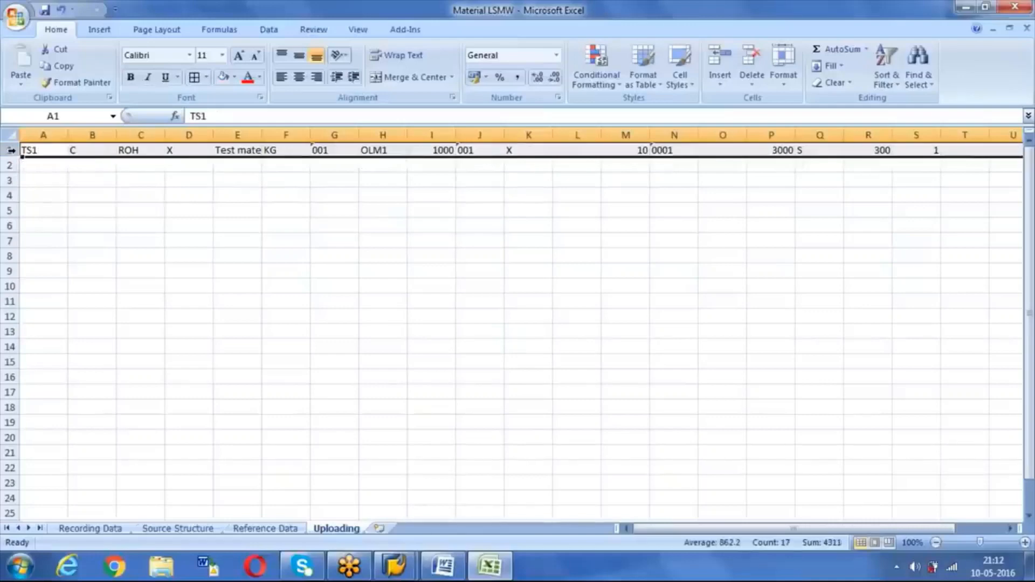
left_click_drag(35, 150, 55, 180)
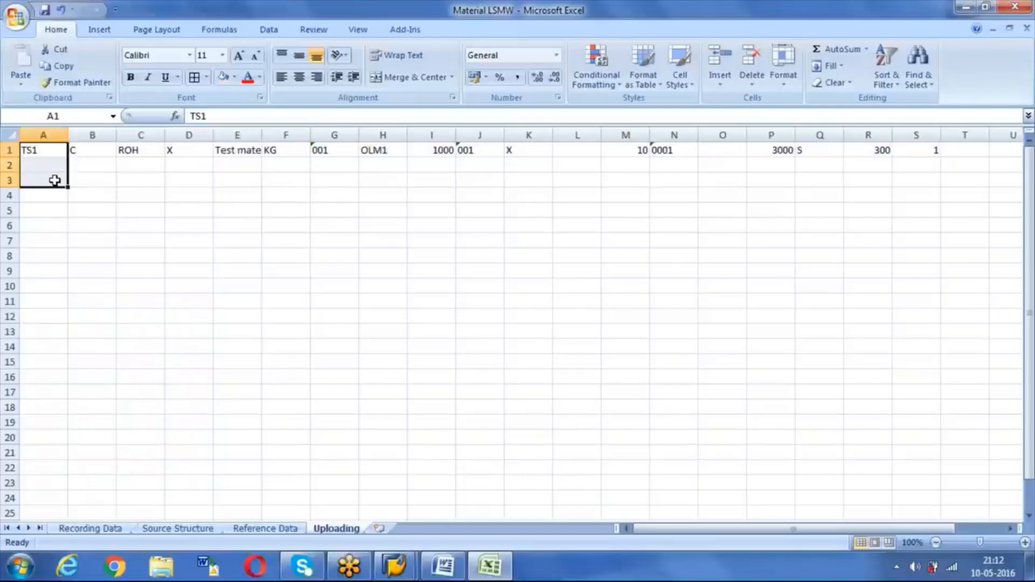
key("ctrl+z")
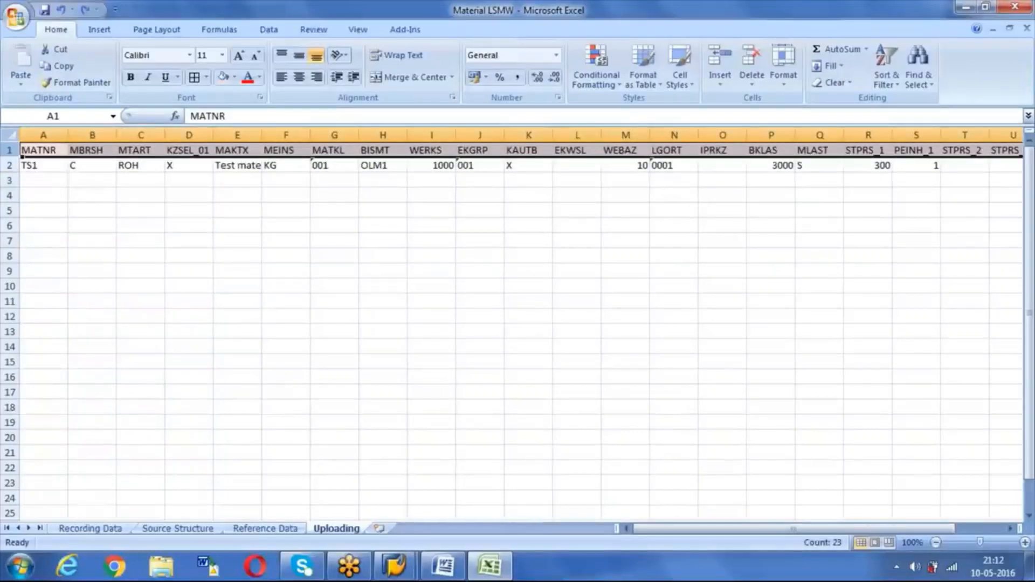
key("alt+Tab")
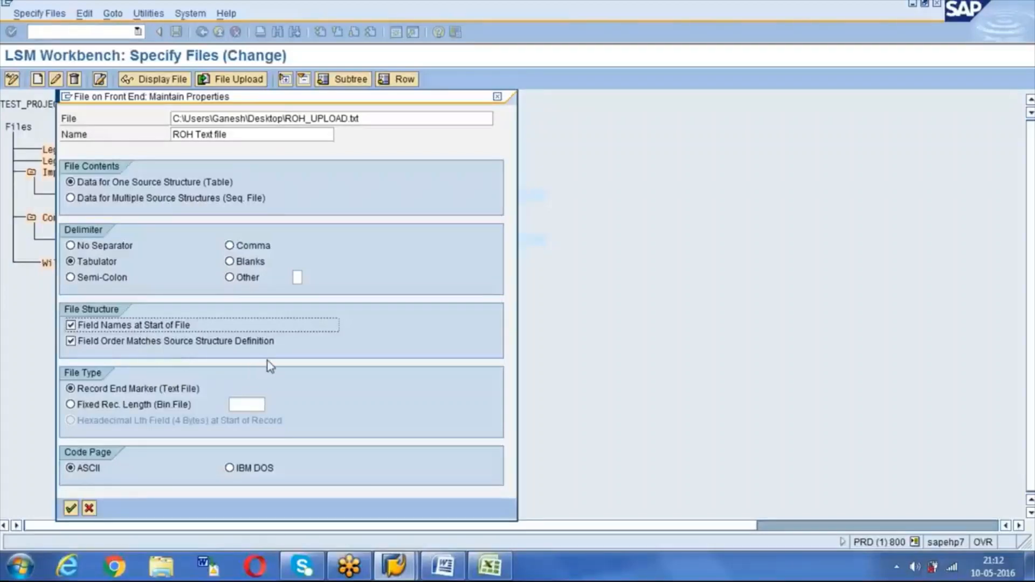
Step: Confirm Tabulator, one source structure and Record End Marker for ROH_UPLOAD.txt, then save the specifications
left_click(71, 262)
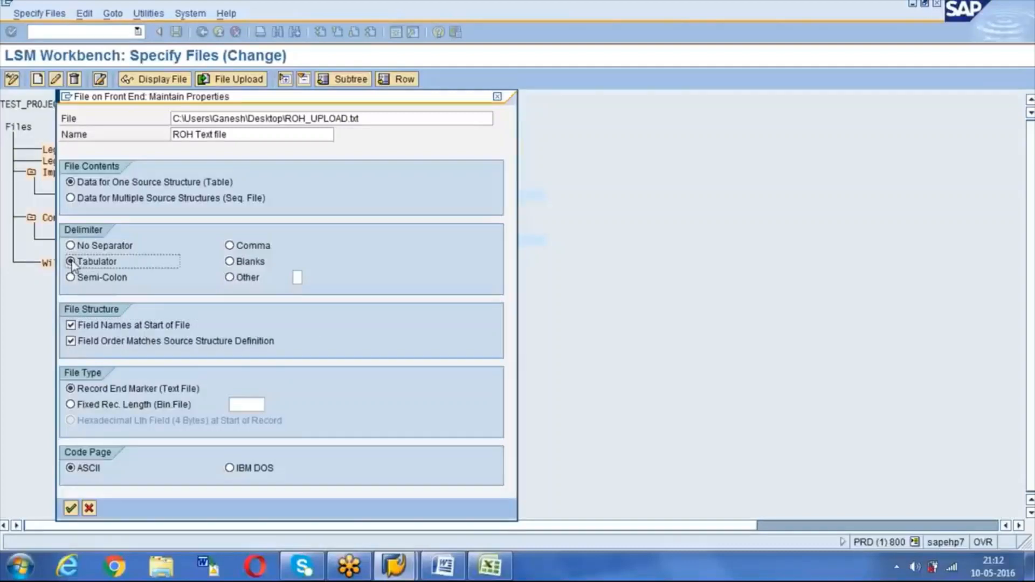
left_click(70, 182)
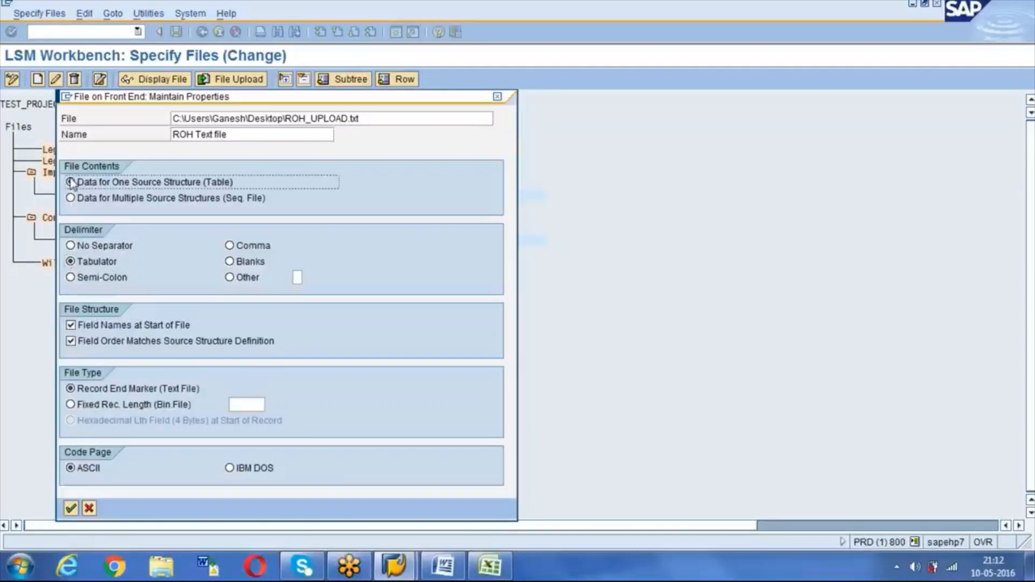
left_click(70, 389)
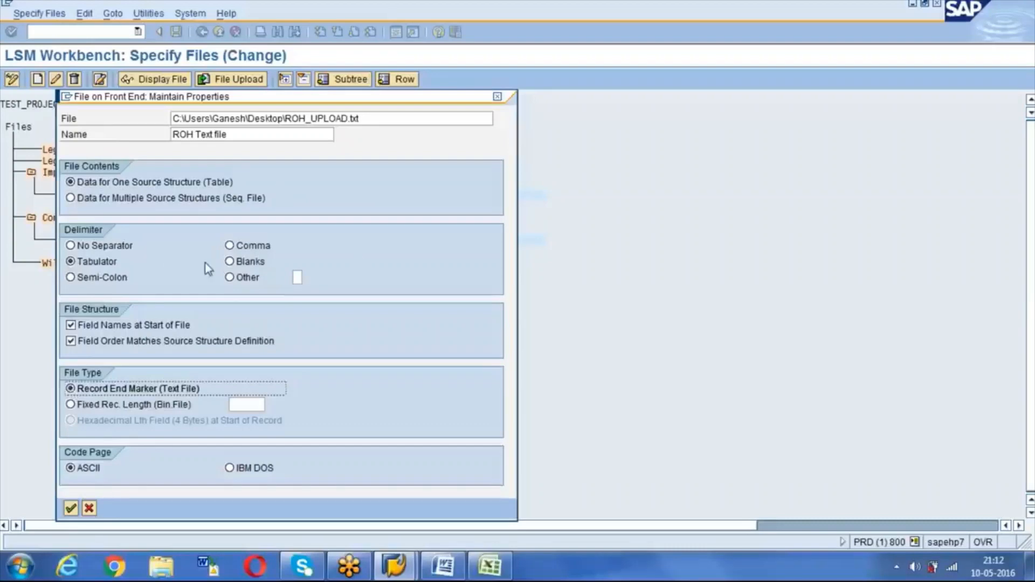
left_click(72, 510)
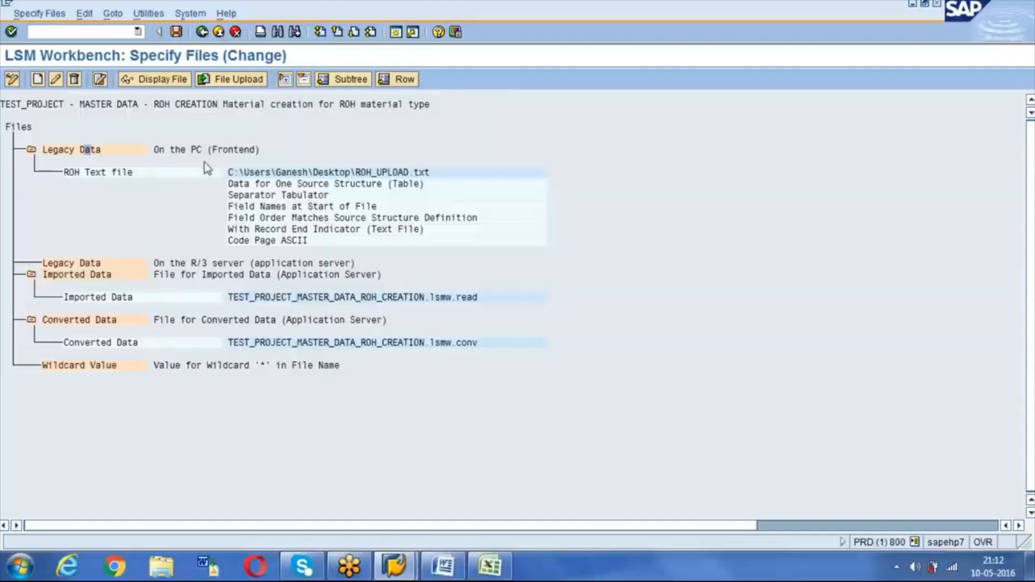
left_click(176, 32)
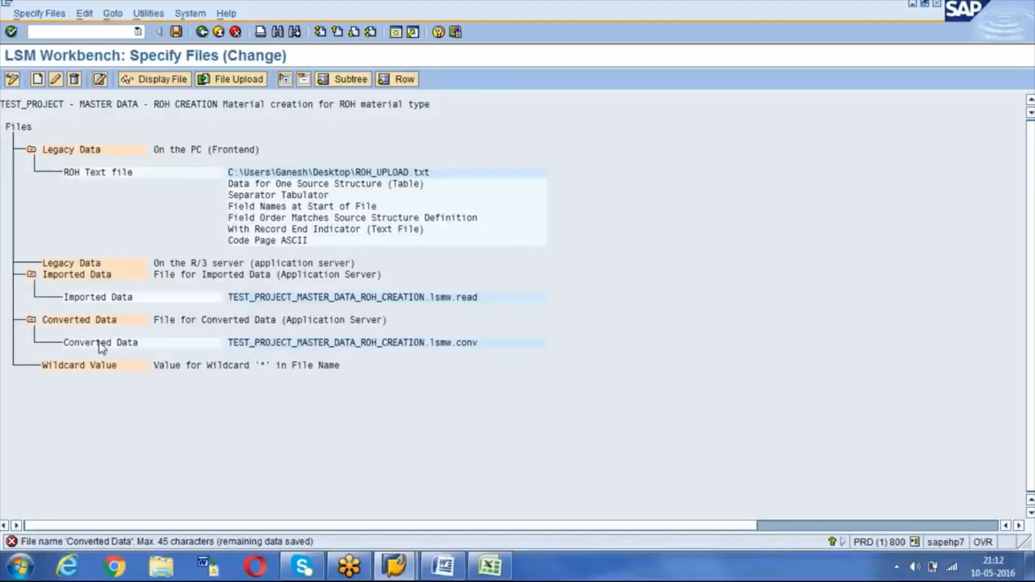
Step: Drop the TEST_PROJECT_ prefix so Converted Data becomes MASTER_DATA_ROH_CREATION.lsmw.conv, save, and go back
double_click(113, 343)
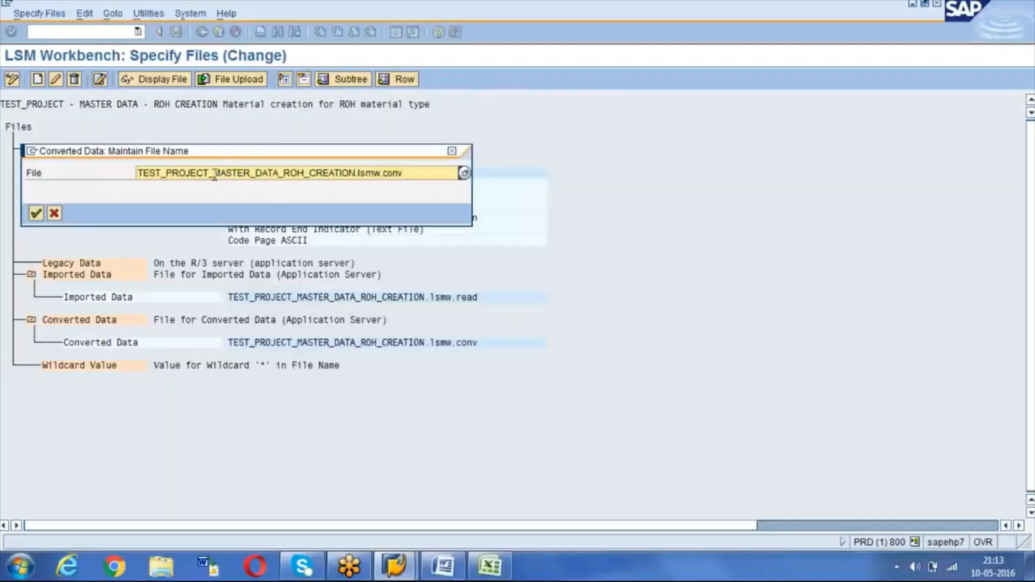
key("Delete")
key("Delete")
key("Delete")
key("Delete")
key("Delete")
key("Delete")
key("Delete")
key("Delete")
key("Delete")
key("Delete")
key("Delete")
key("Delete")
key("Delete")
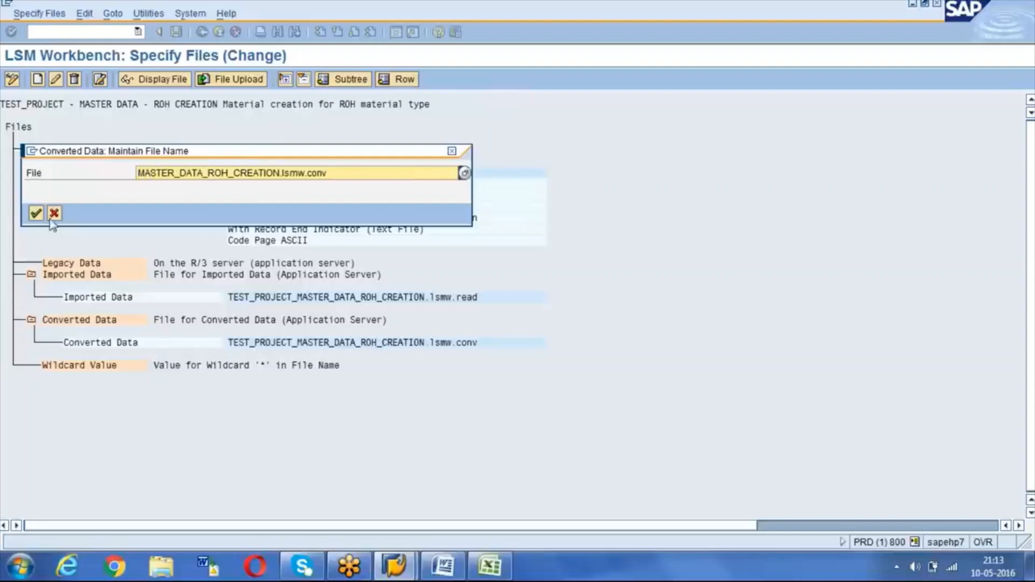
left_click(35, 213)
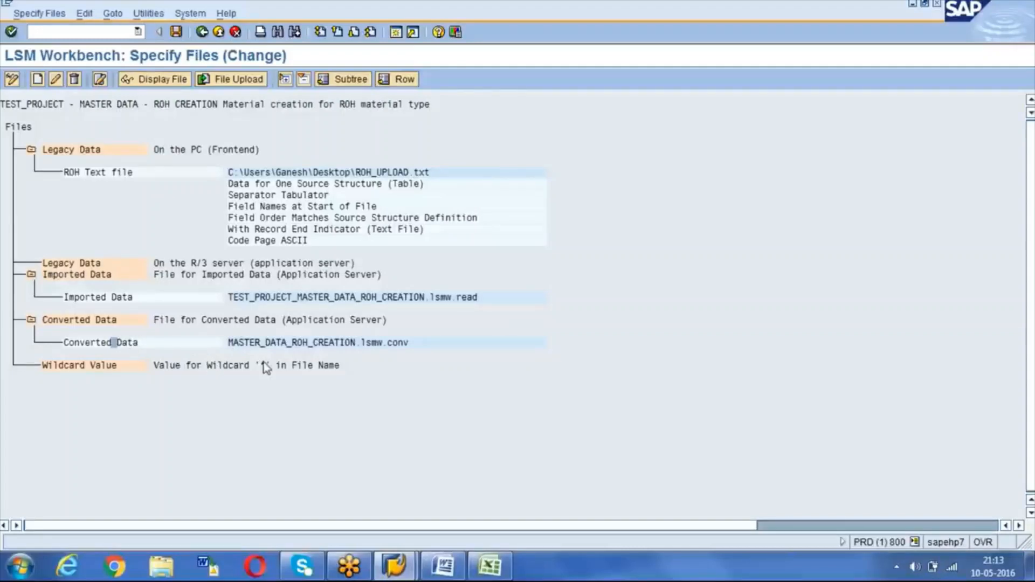
left_click(176, 32)
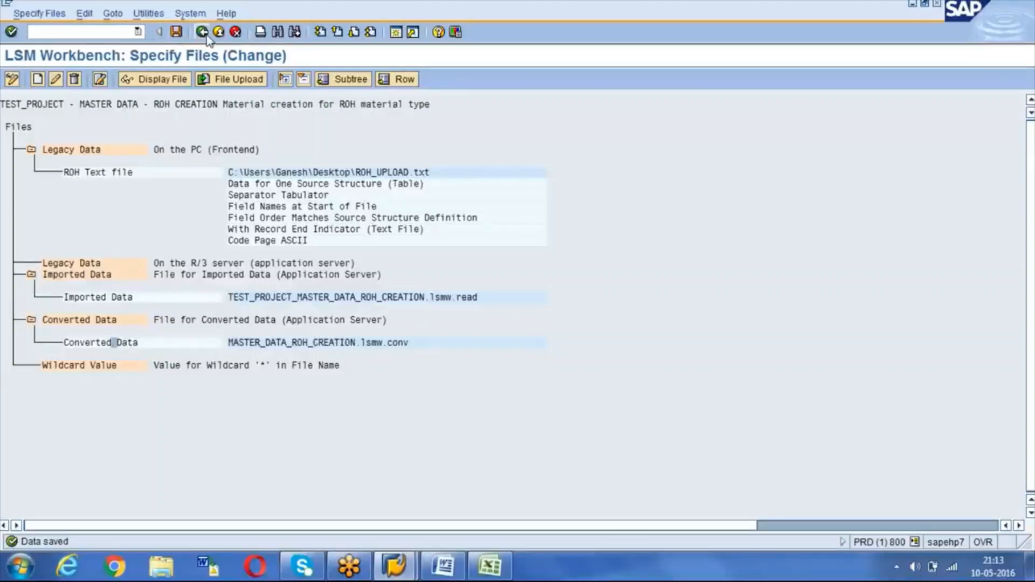
left_click(202, 31)
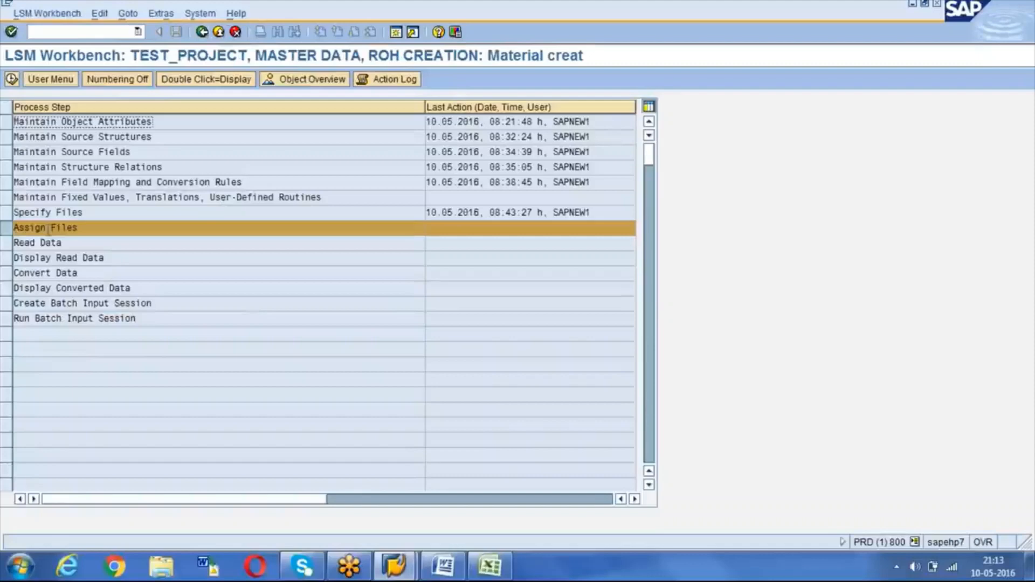
Step: Save the ROH Text file assignment to ROH_SS in Assign Files, then execute Read Data
left_click(12, 79)
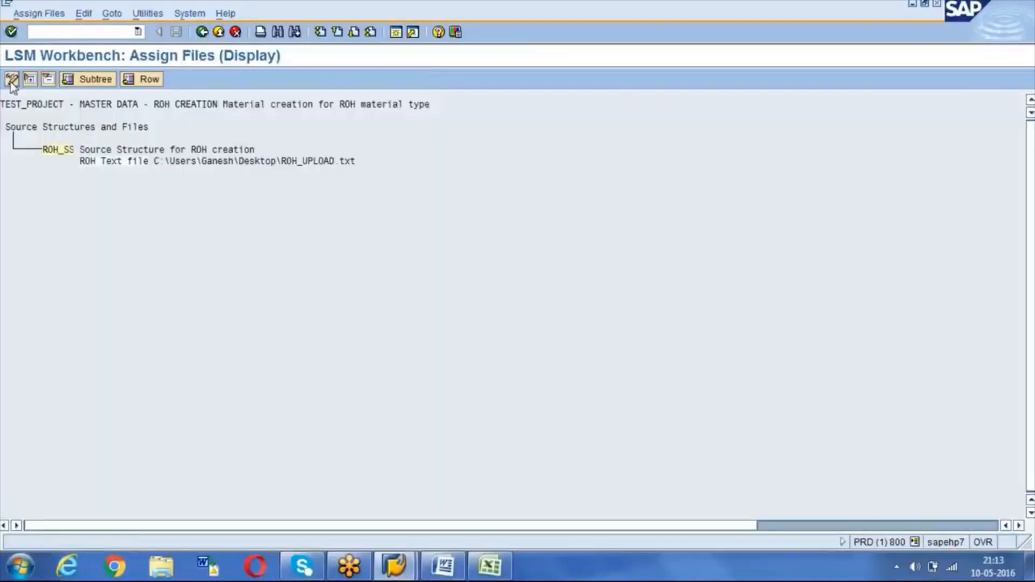
left_click(12, 81)
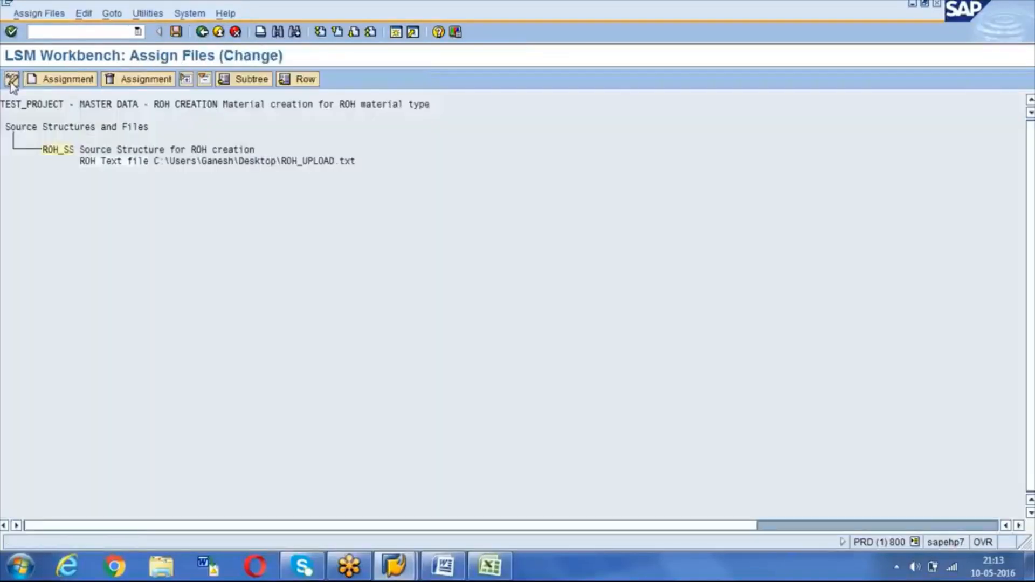
left_click(177, 33)
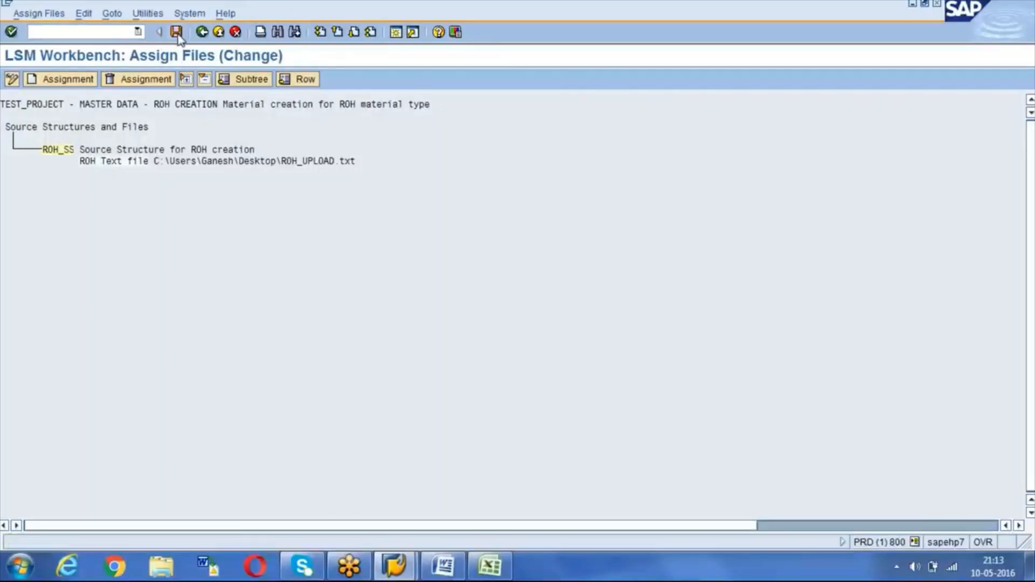
left_click(202, 32)
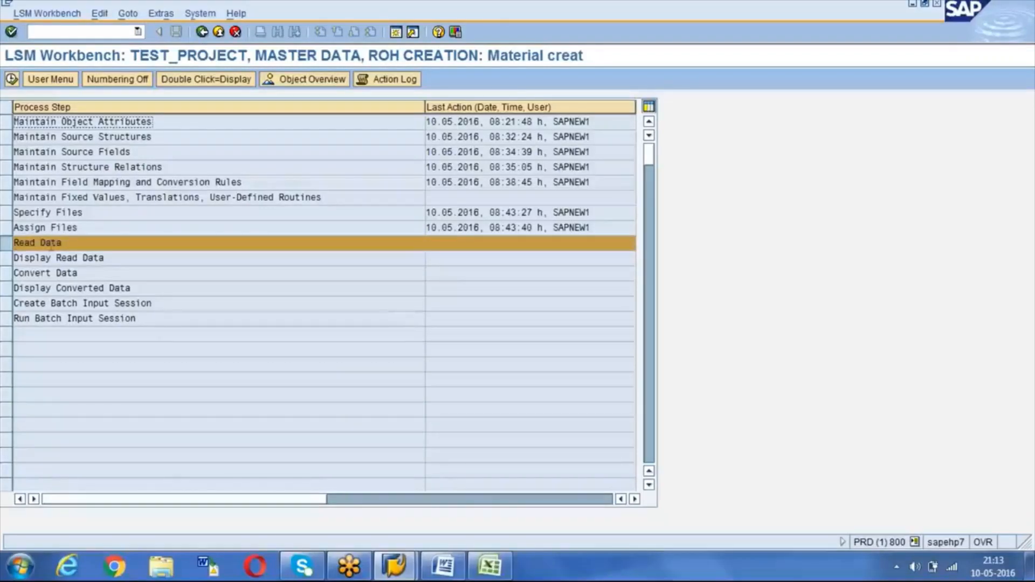
left_click(12, 81)
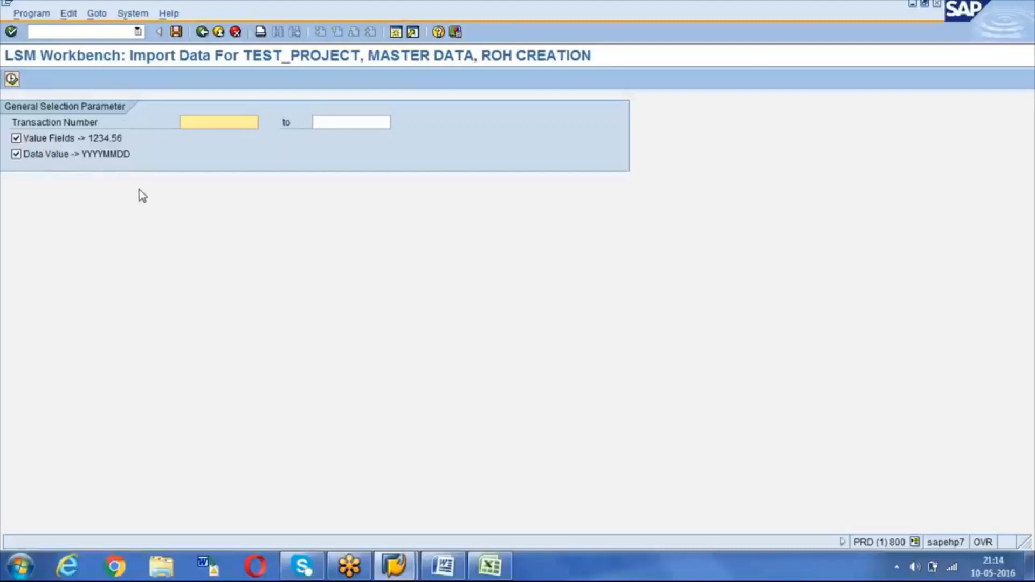
Step: Read ROH_UPLOAD.txt into the .lsmw.read file (1 record read and written) and return to the steps
left_click(12, 79)
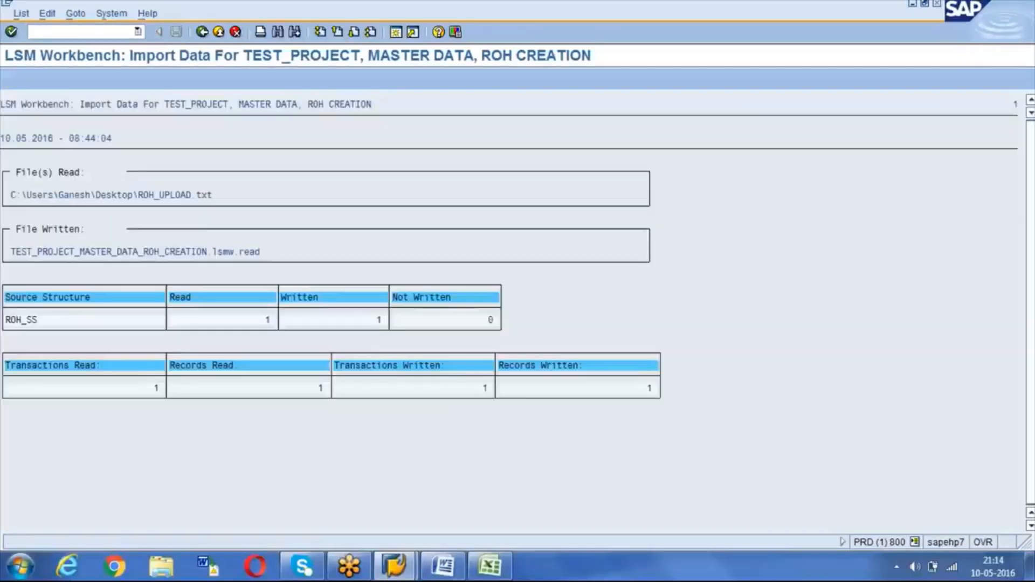
left_click(262, 320)
left_click(153, 389)
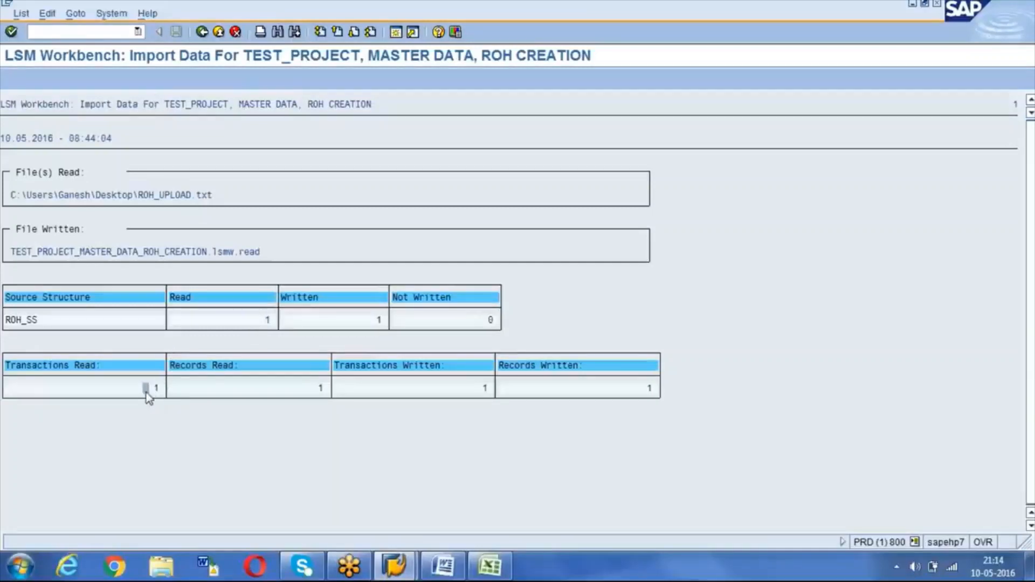
left_click(202, 32)
left_click(203, 33)
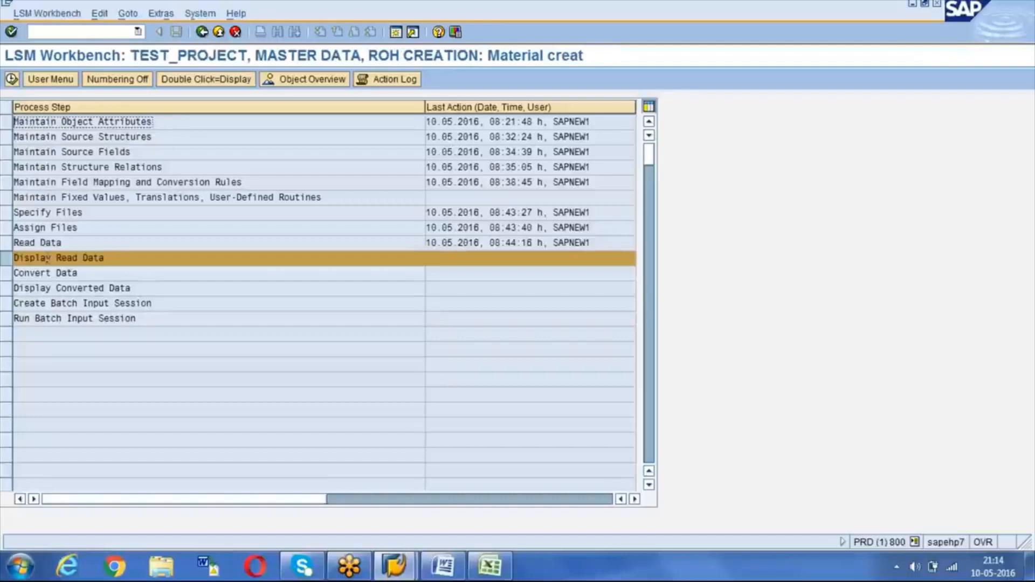
Step: Display the read data for the confirmed line range and open record TS1's field values
left_click(12, 80)
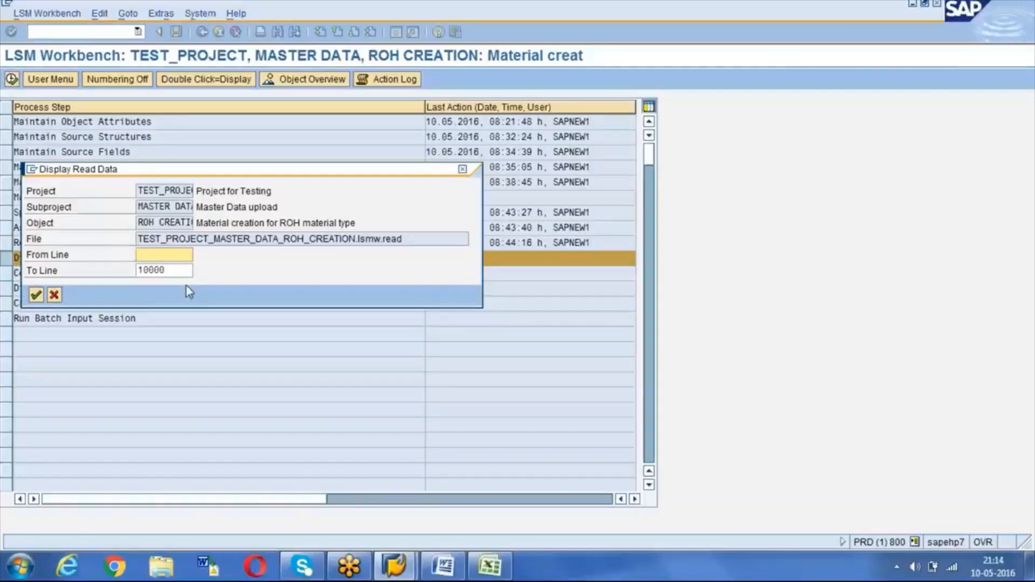
left_click(35, 296)
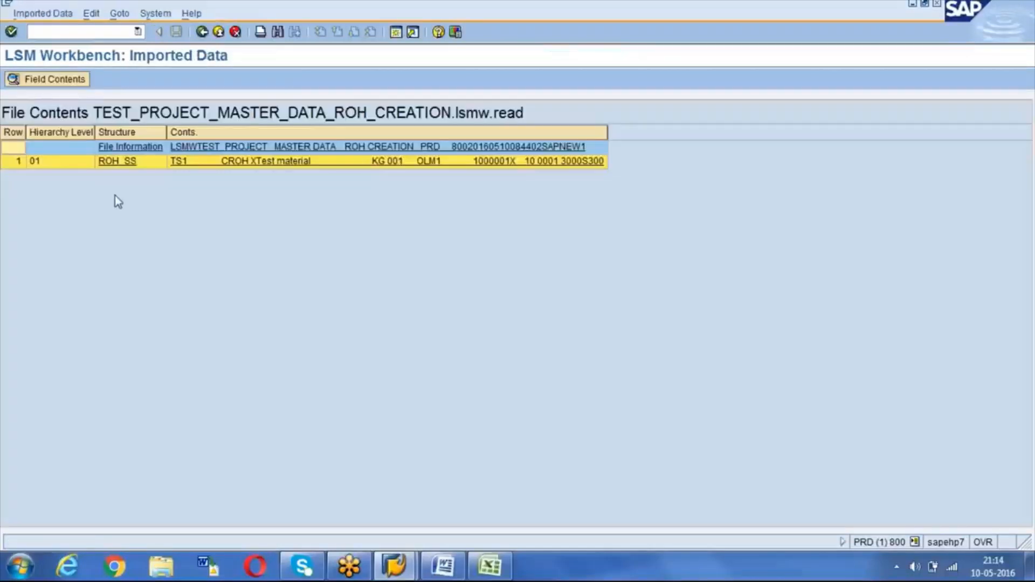
left_click(181, 163)
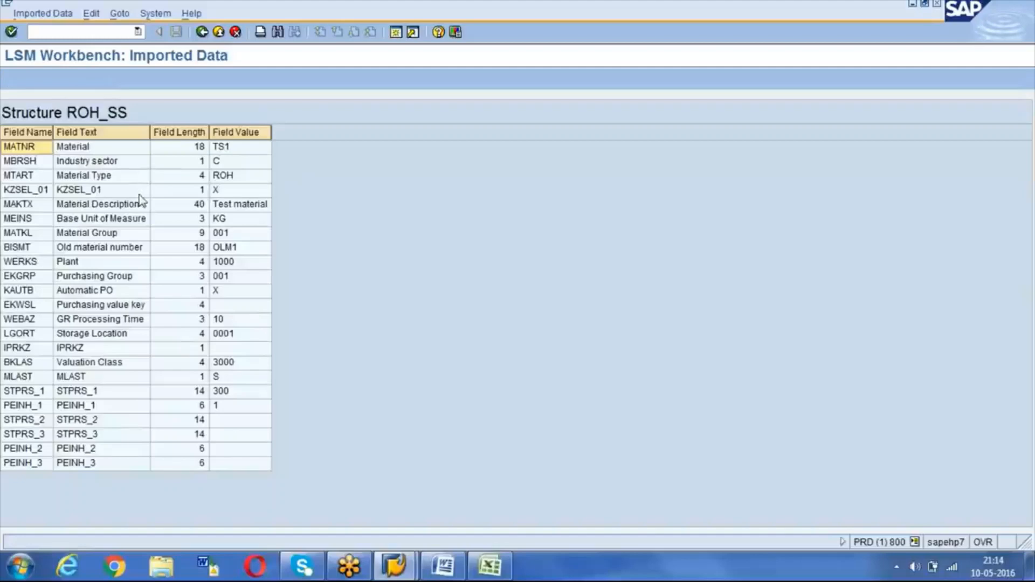
Step: Compare TS1's Material, Industry sector, Material Type and Plant values against the Excel sheet, then return
left_click(235, 153)
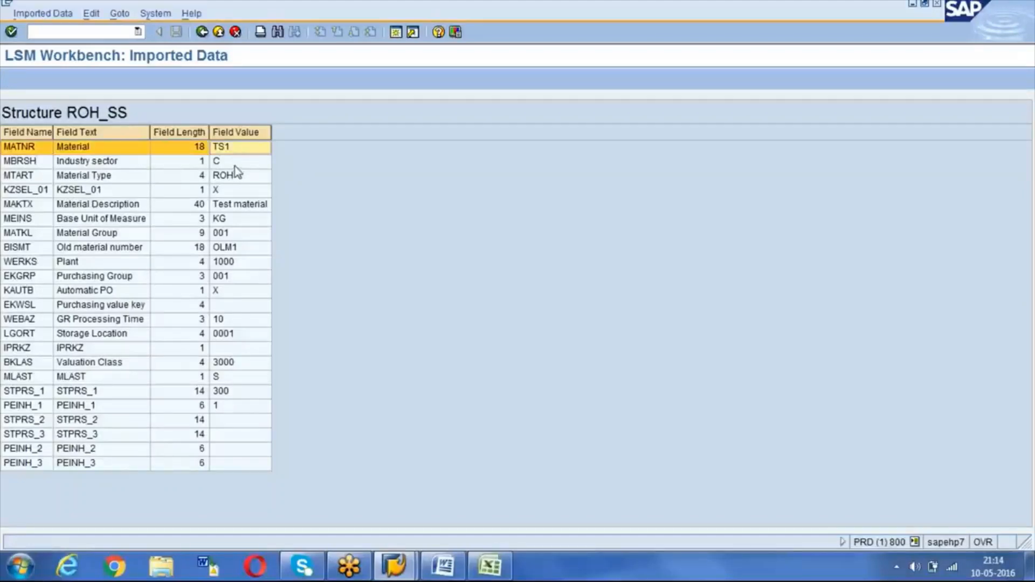
left_click(234, 166)
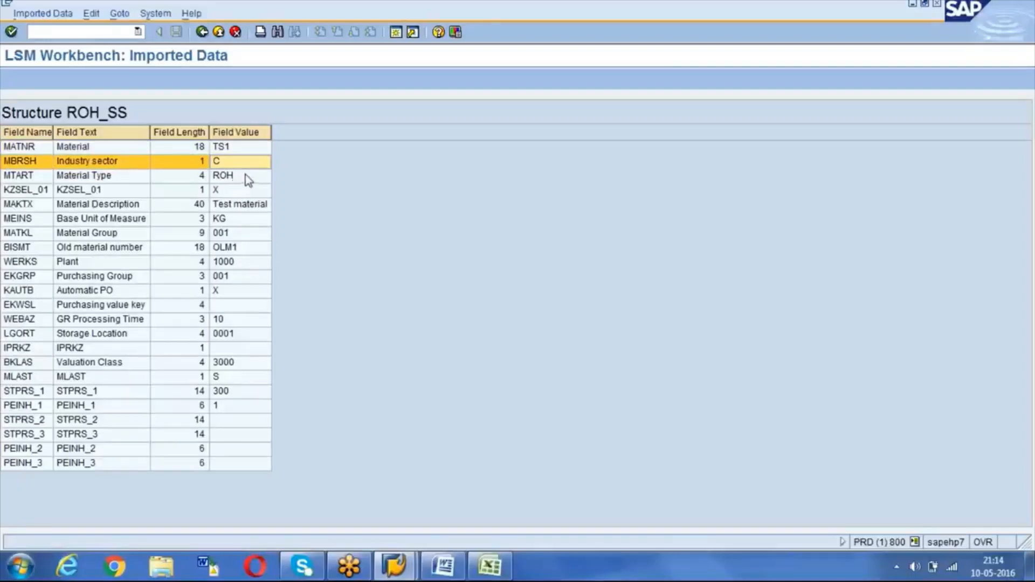
left_click(246, 176)
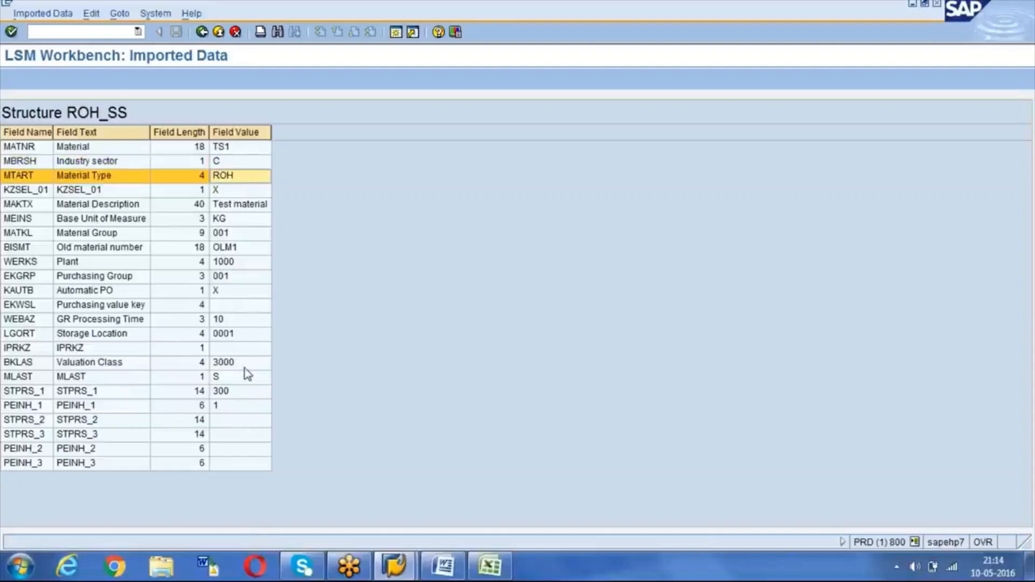
left_click(490, 566)
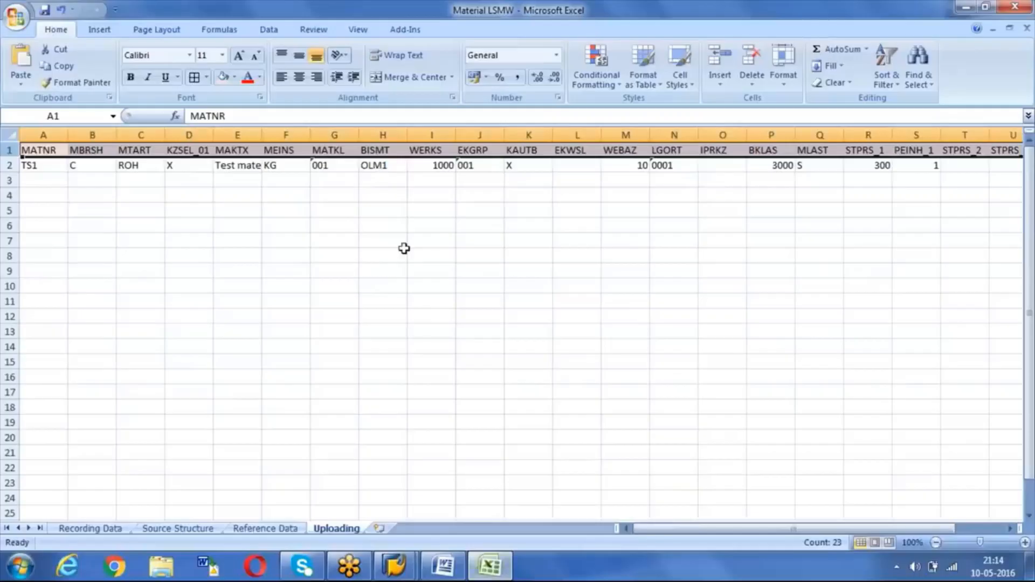
key("alt+Tab")
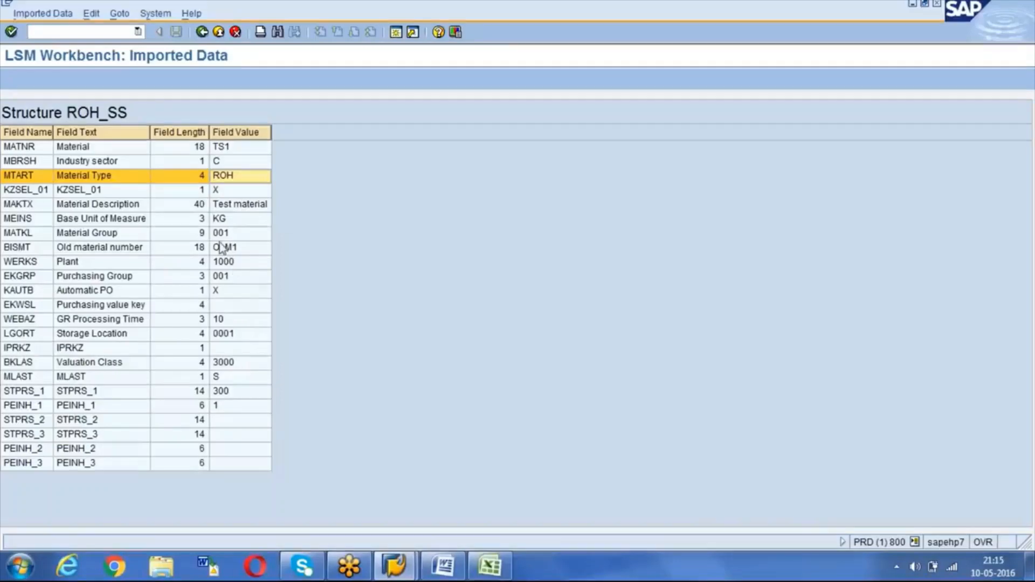
left_click(232, 263)
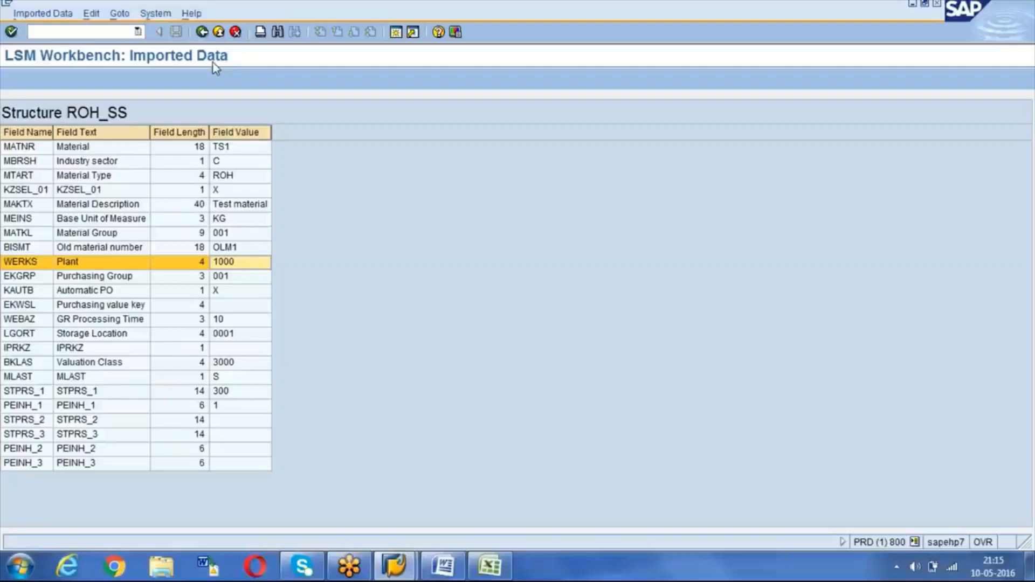
left_click(201, 31)
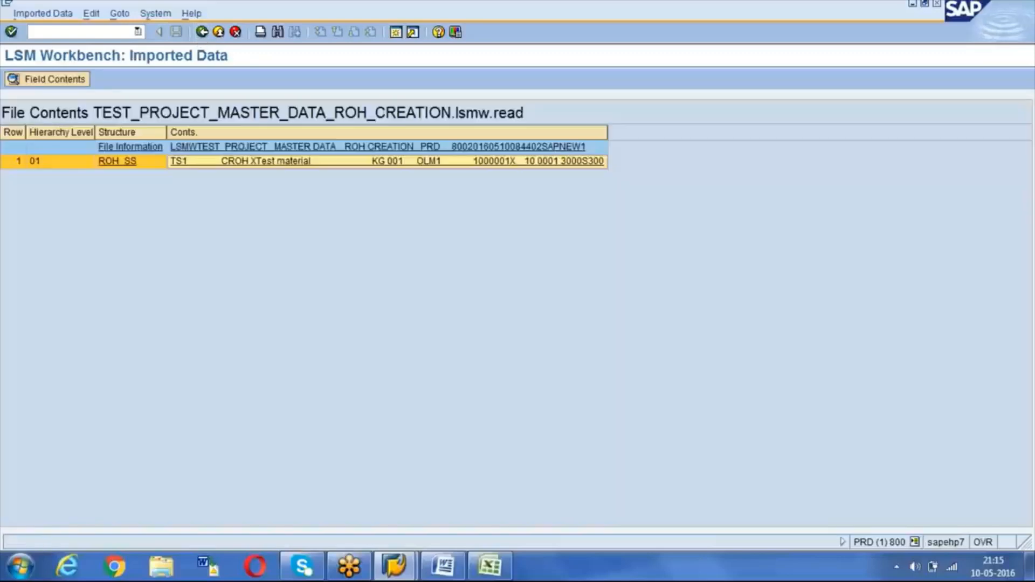
left_click(202, 31)
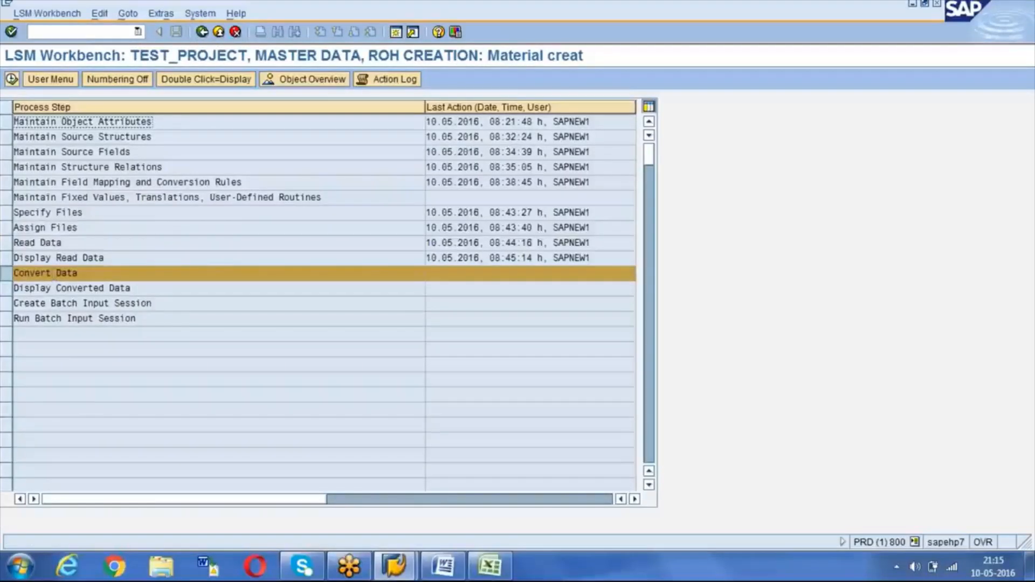
Step: Convert the read data, writing 1 record to MASTER_DATA_ROH_CREATION.lsmw.conv, and return to the step list
left_click(12, 81)
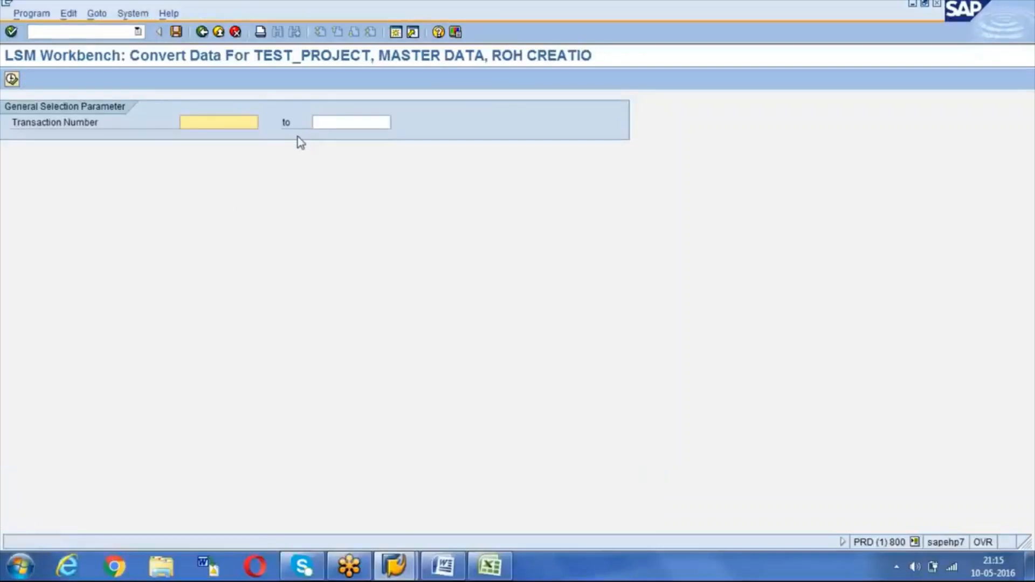
left_click(12, 80)
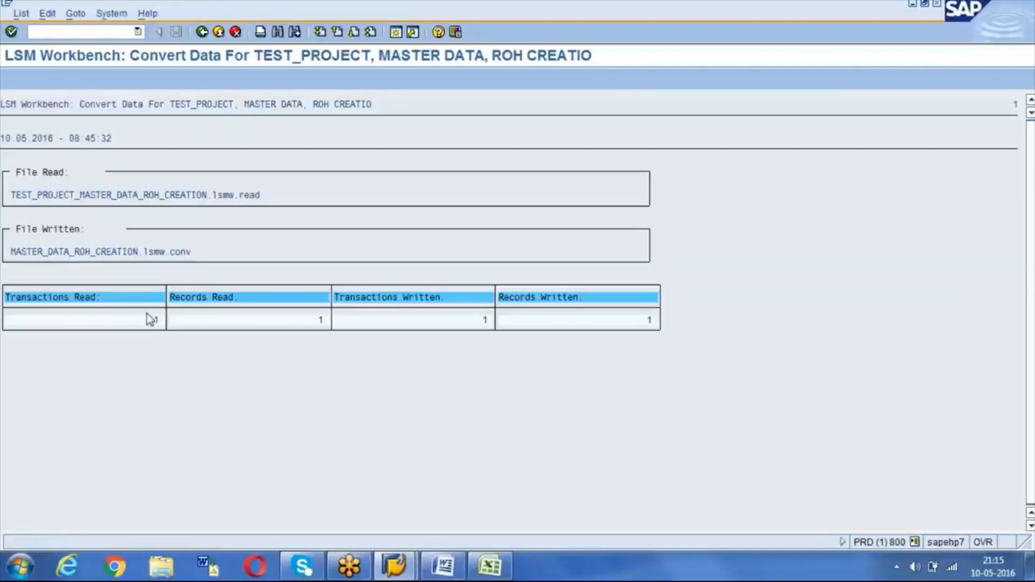
left_click_drag(152, 321, 171, 321)
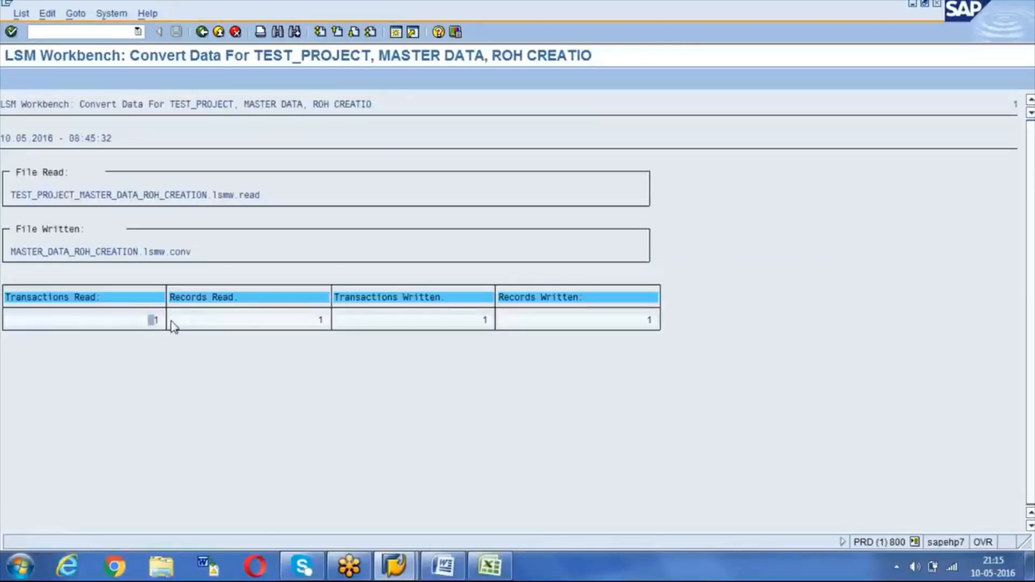
left_click(203, 34)
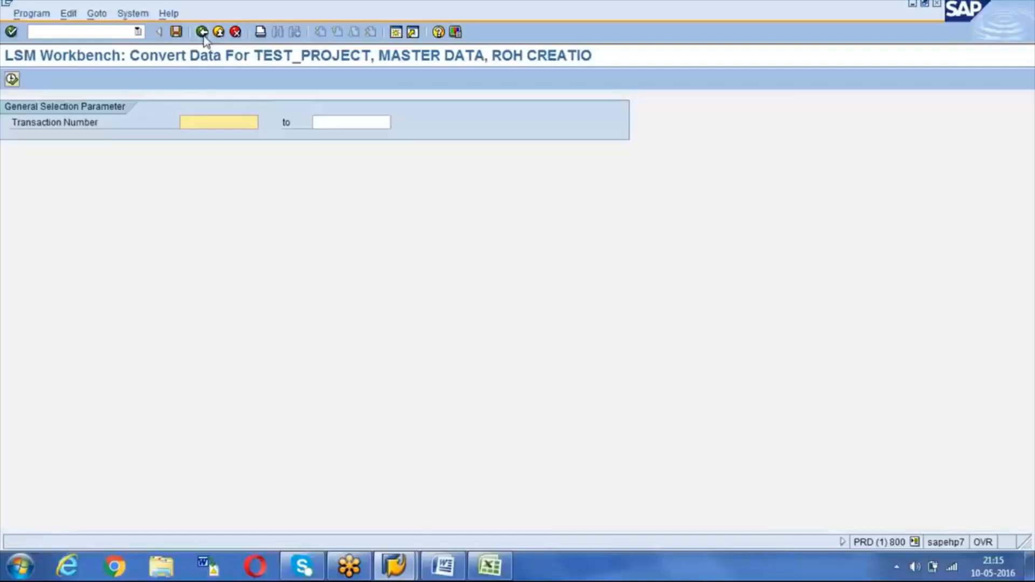
left_click(203, 33)
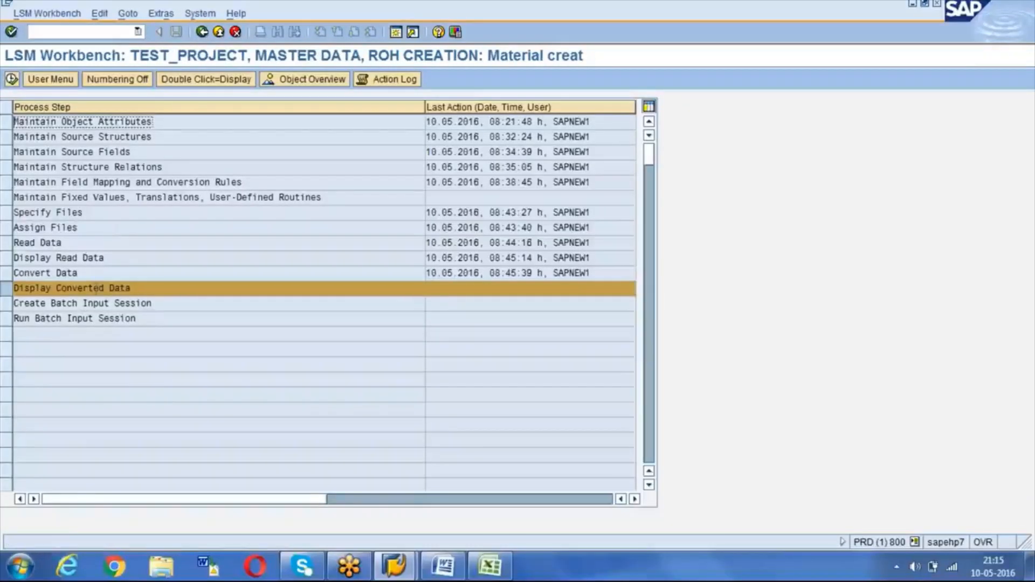
Step: Display converted ROH_RECORD and check material TS1, industry sector C and valuation class 3000
left_click(12, 80)
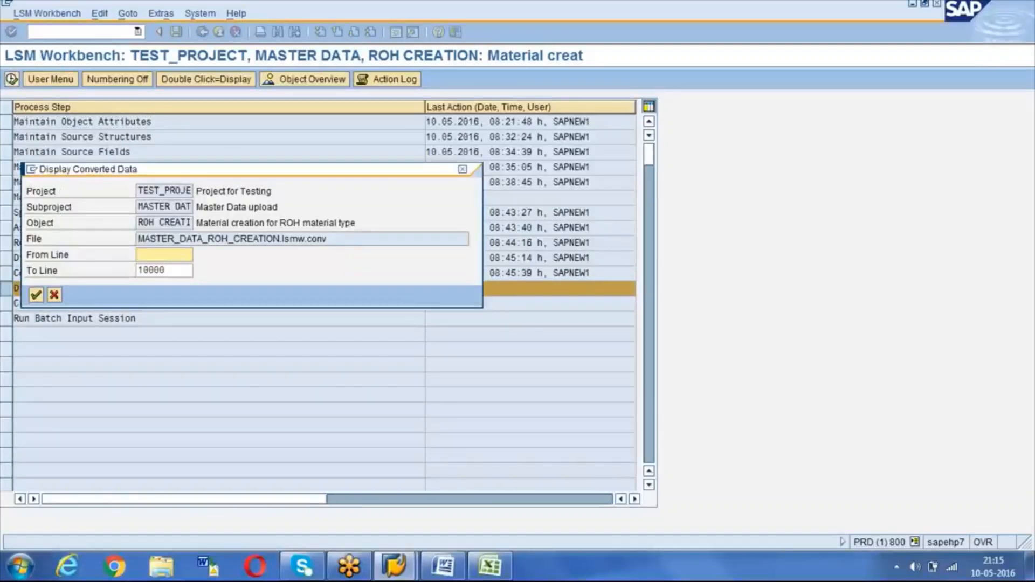
left_click(36, 295)
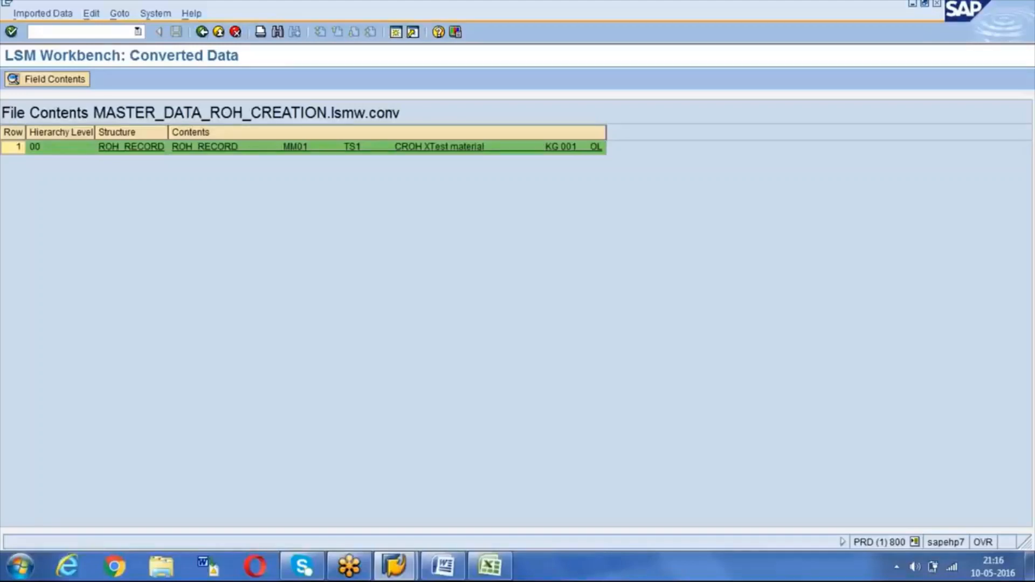
left_click(198, 149)
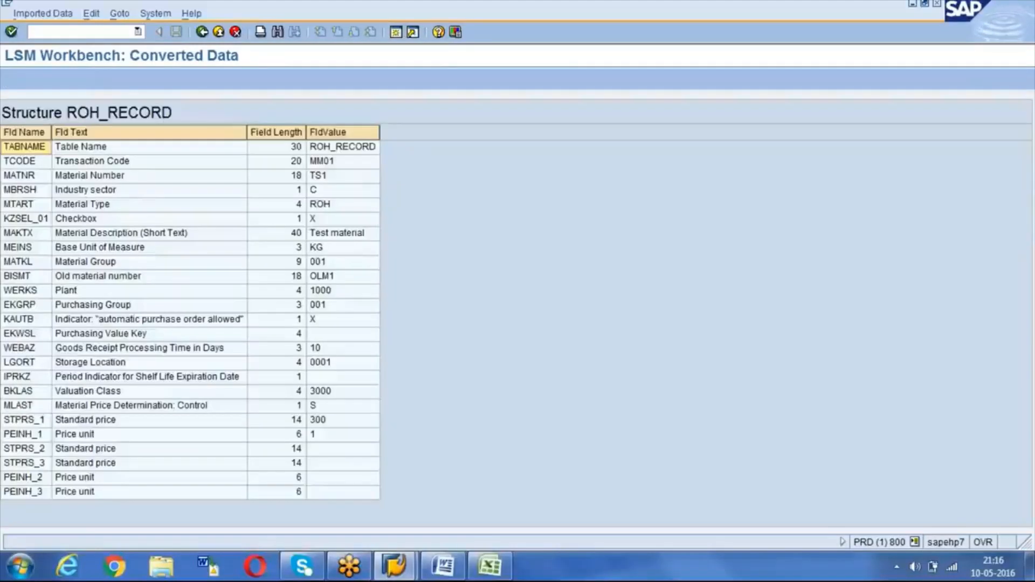
left_click(315, 178)
left_click(324, 192)
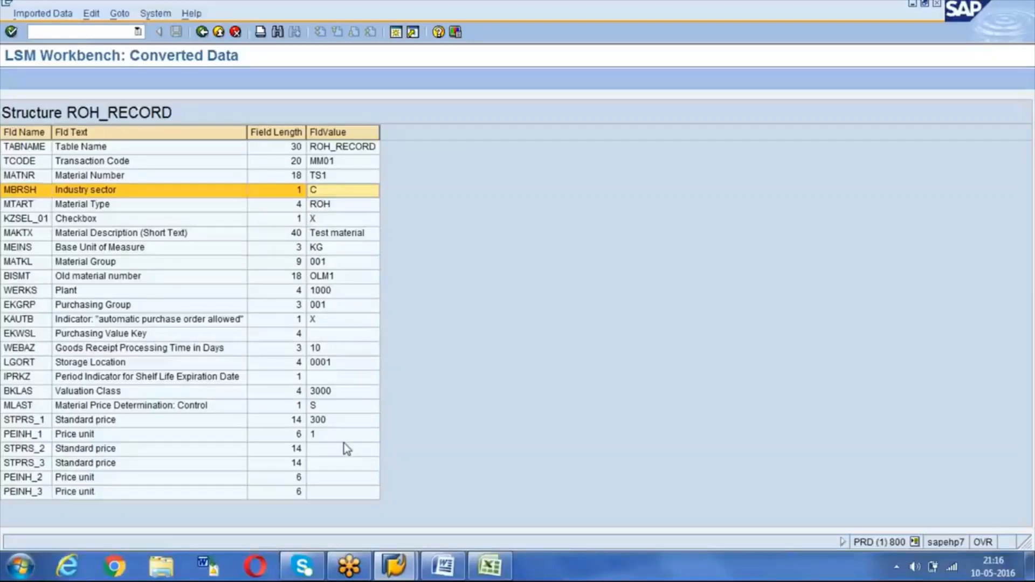
left_click(330, 393)
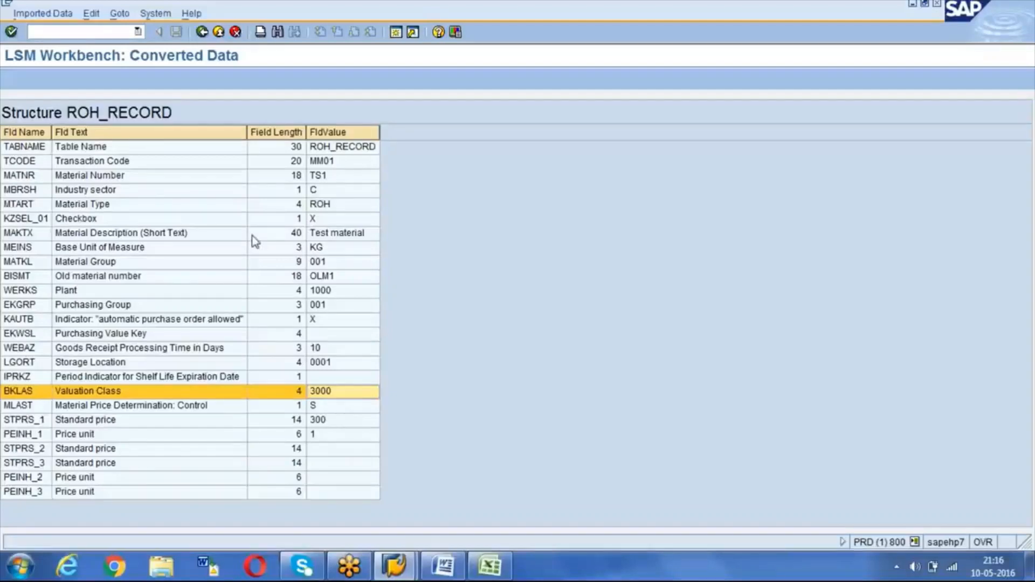
left_click(201, 32)
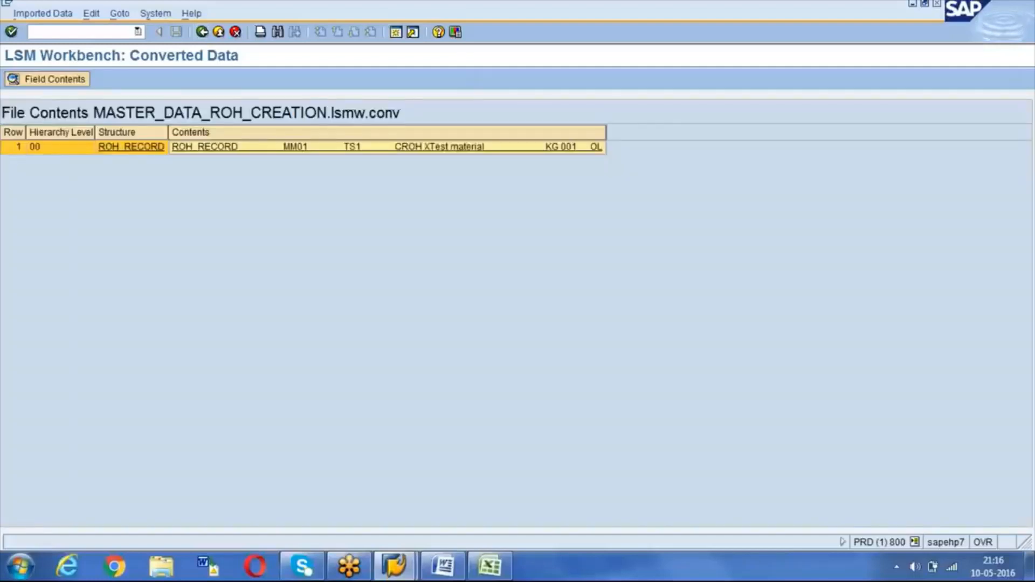
Step: Return to the step list, then check BKLAS value 3000 in cell P2 of the Excel workbook
left_click(202, 32)
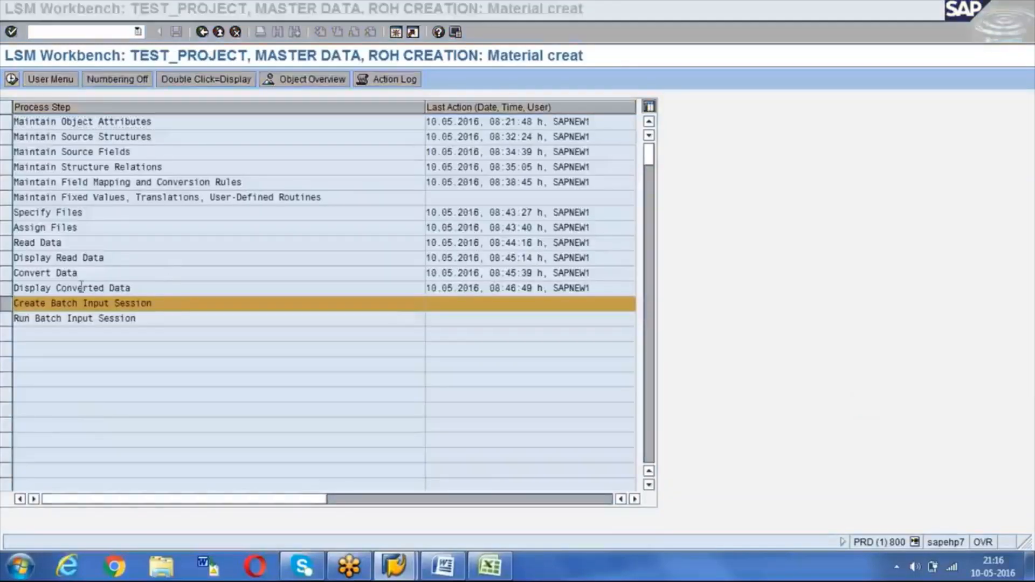
left_click(250, 268)
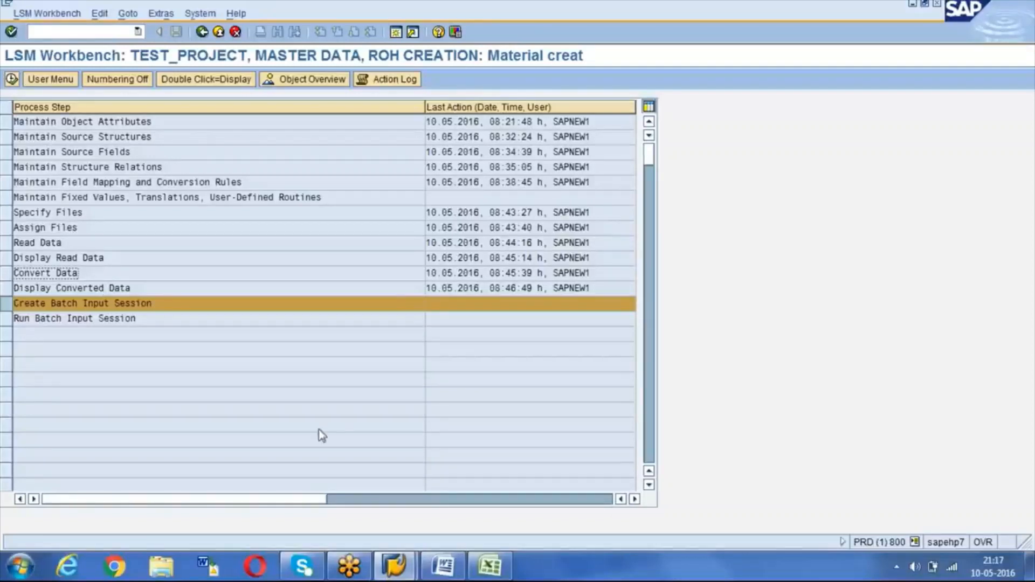
left_click(490, 567)
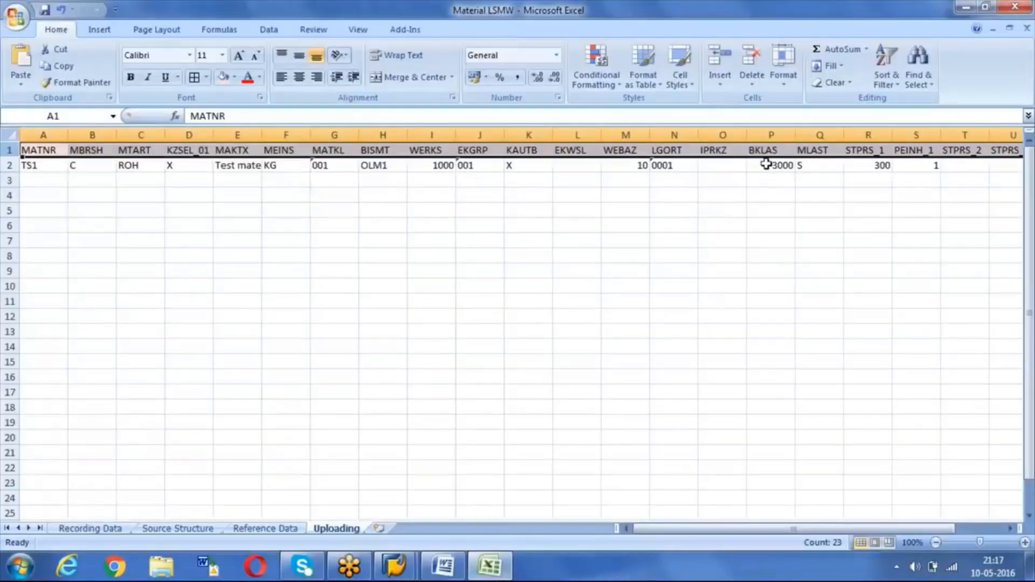
left_click(767, 164)
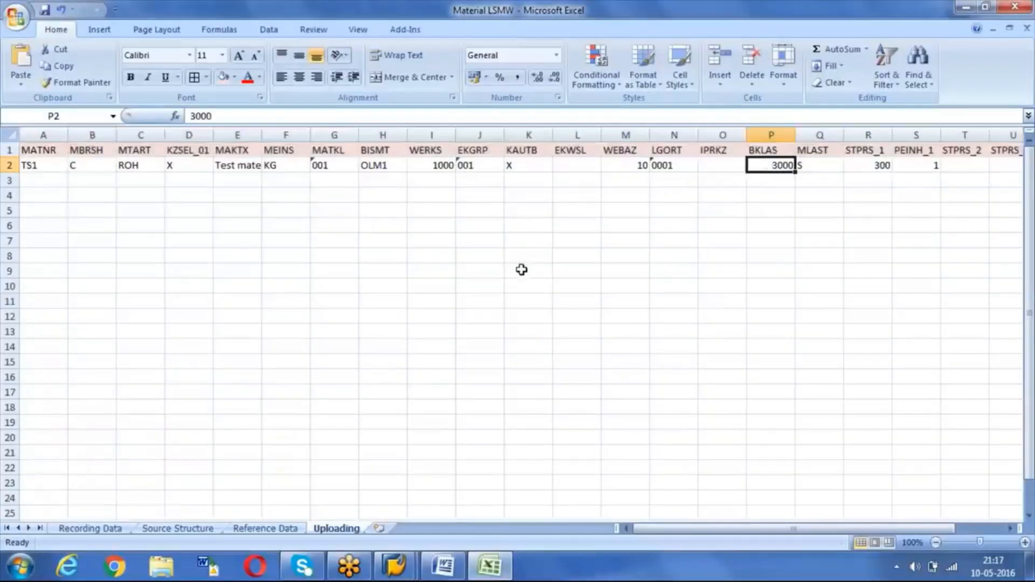
Step: View the ROH_UPLOAD file in Notepad from the desktop, close it, and go back to SAP
key("super+d")
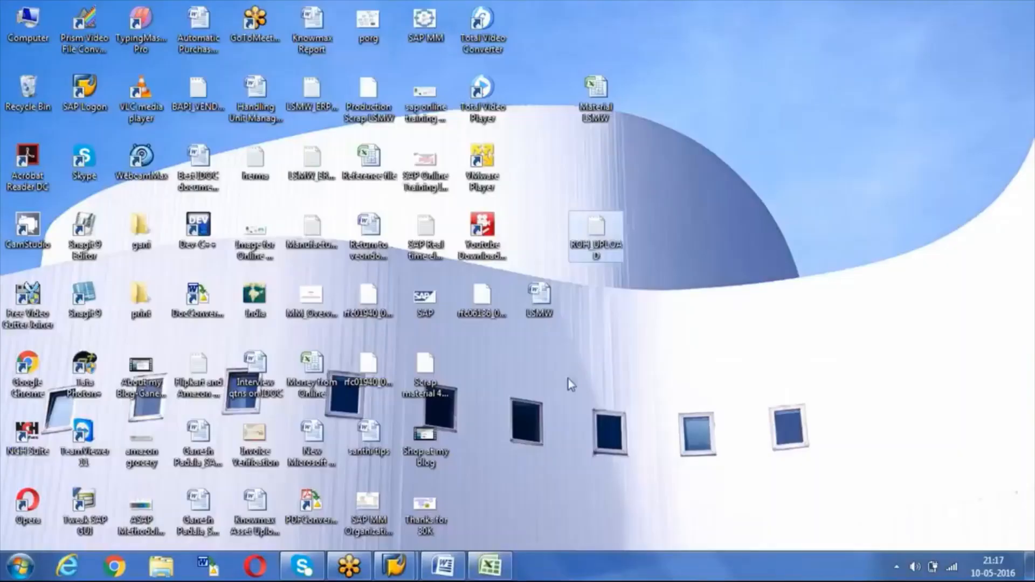
double_click(596, 231)
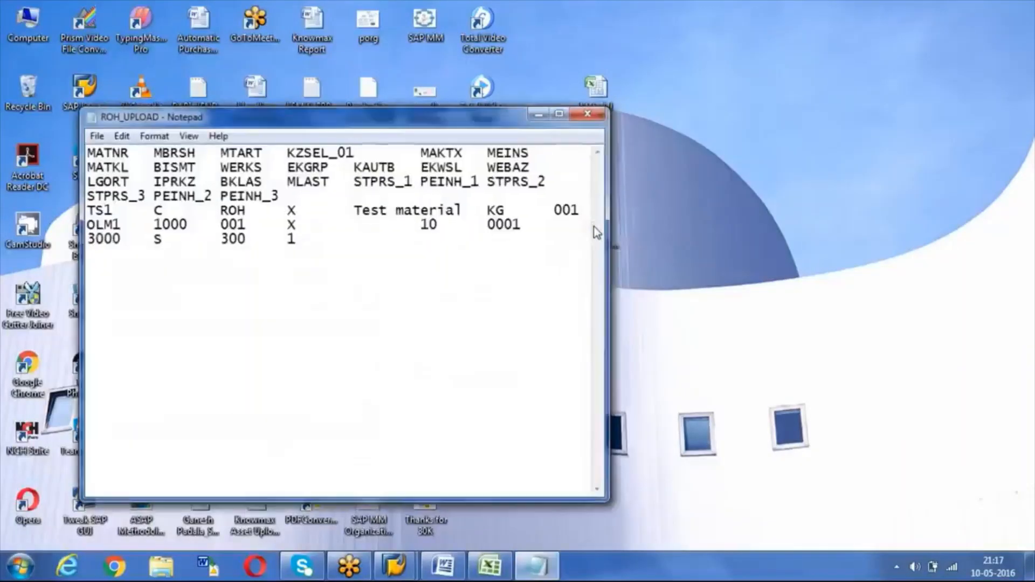
left_click(588, 117)
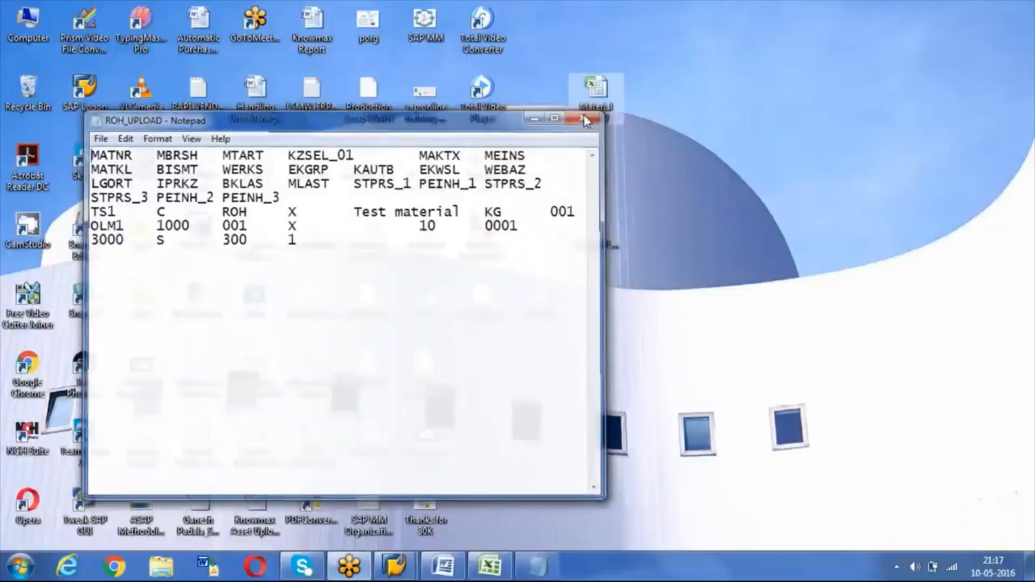
mouse_move(400, 564)
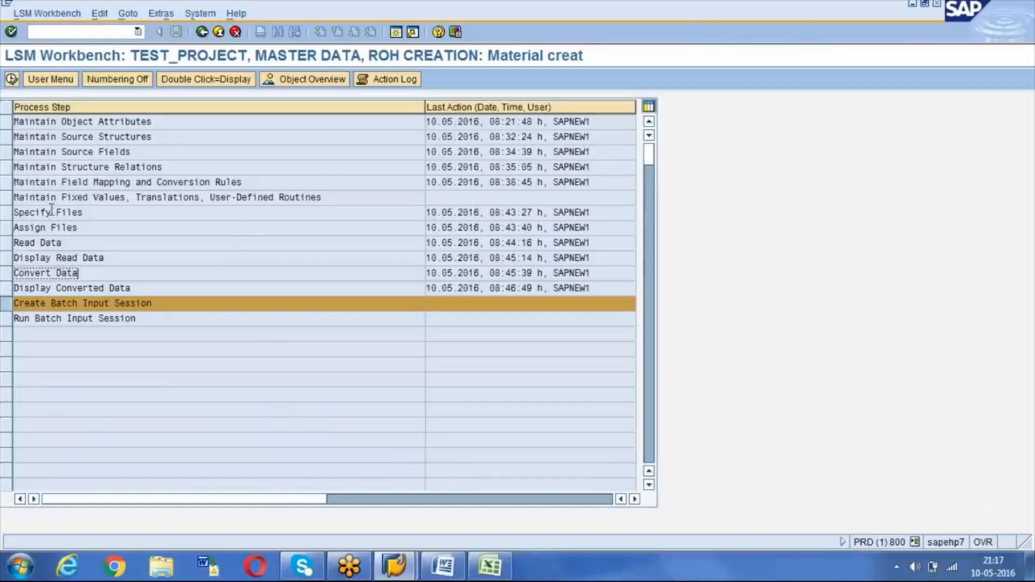
left_click(50, 212)
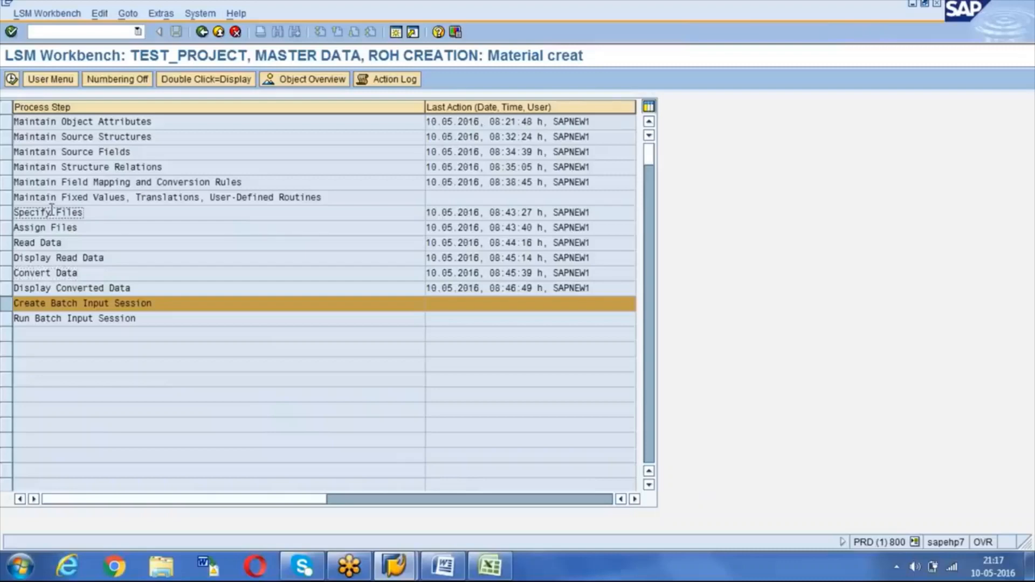
left_click(291, 197)
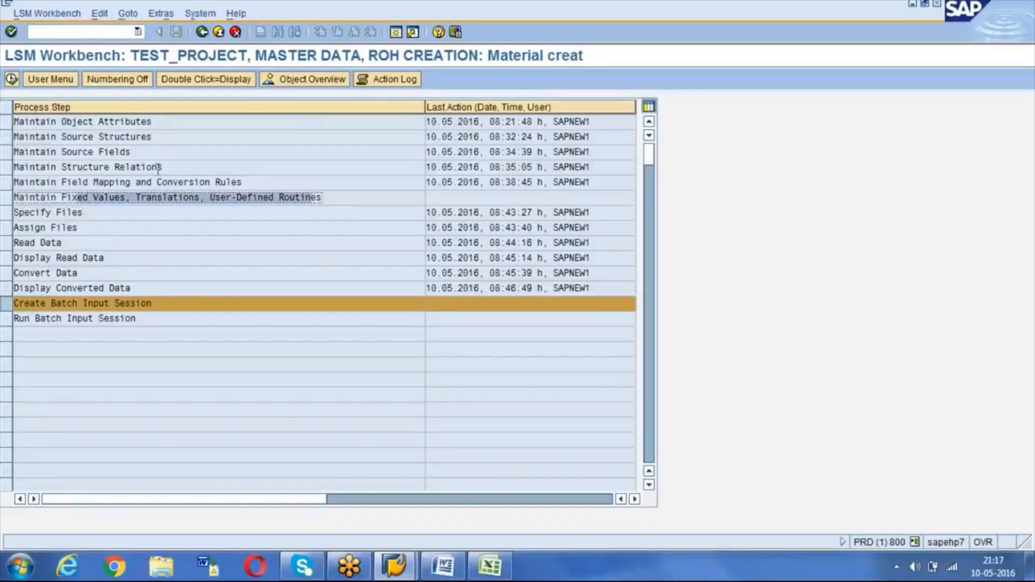
left_click(50, 213)
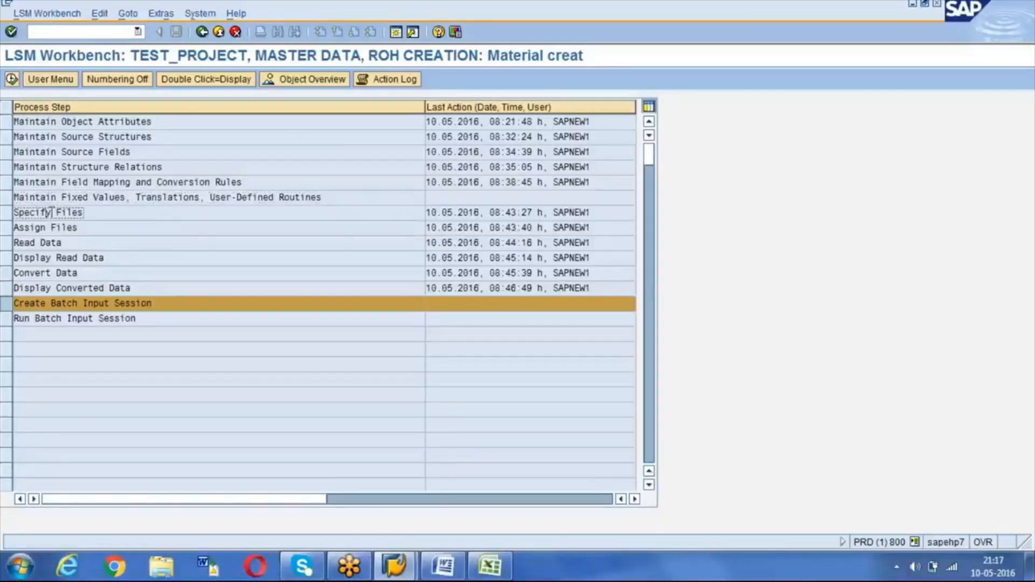
key("ctrl+y")
left_click_drag(29, 213, 118, 338)
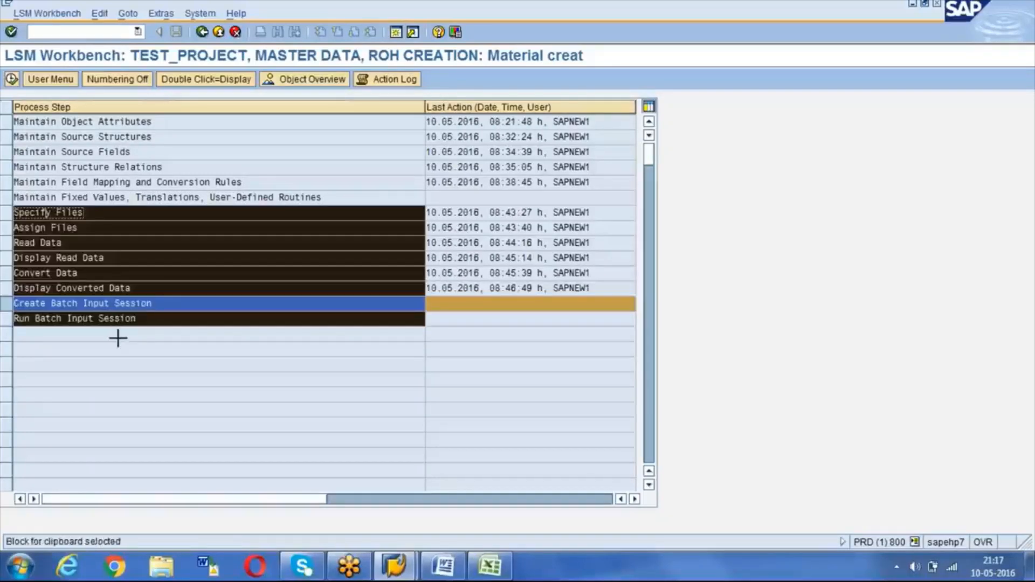
key("ctrl+c")
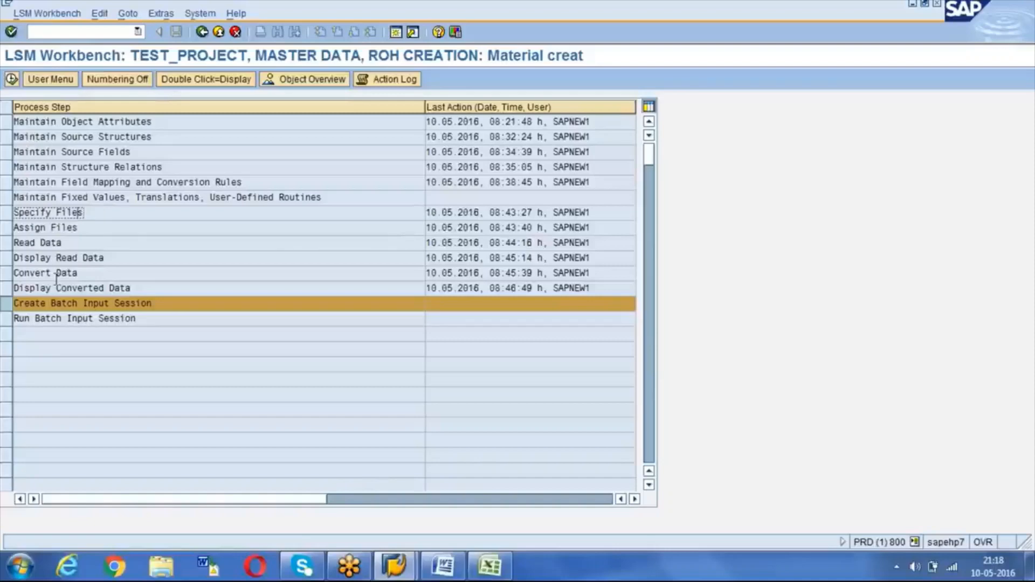
left_click(36, 258)
left_click(39, 242)
left_click(46, 273)
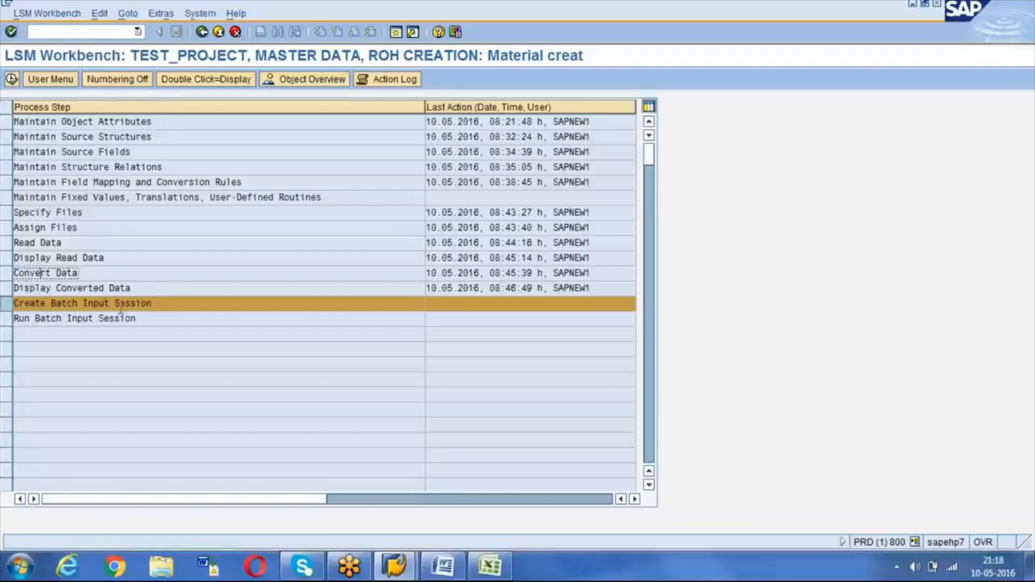
Step: Generate the ROH CREATION session with 'Keep batch input folder(s)?' ticked, creating 1 transaction
left_click(12, 79)
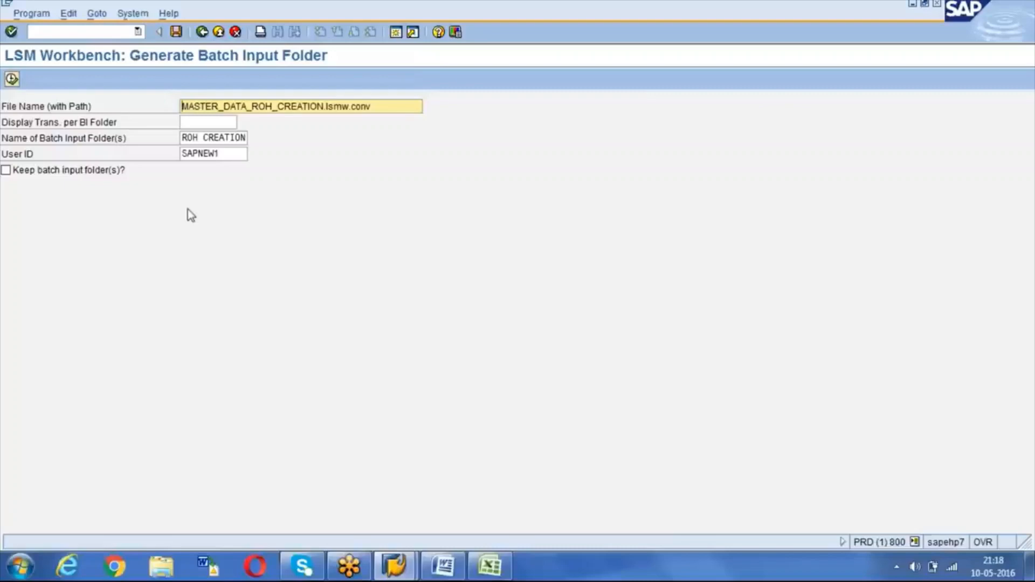
left_click(6, 170)
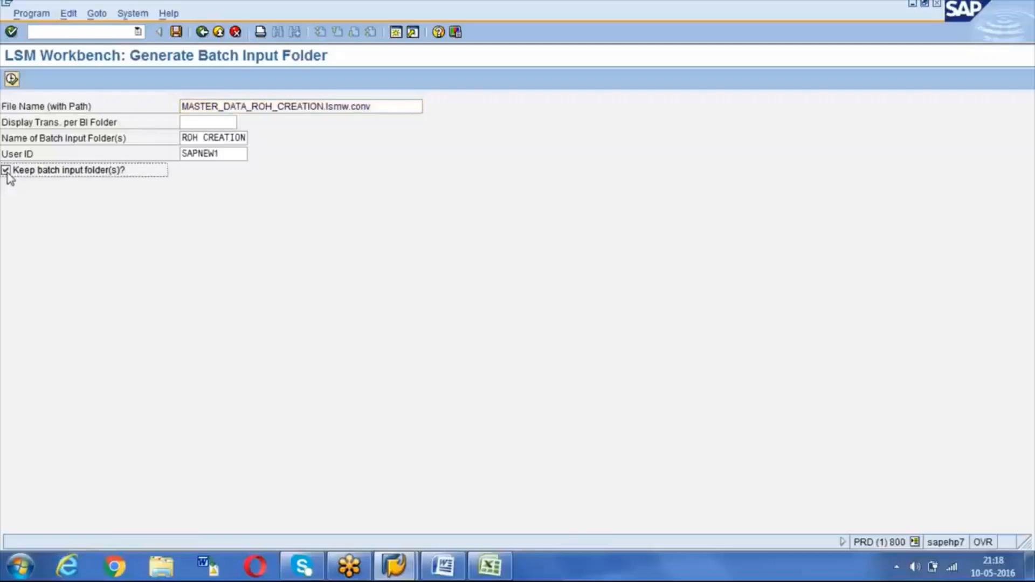
left_click(12, 80)
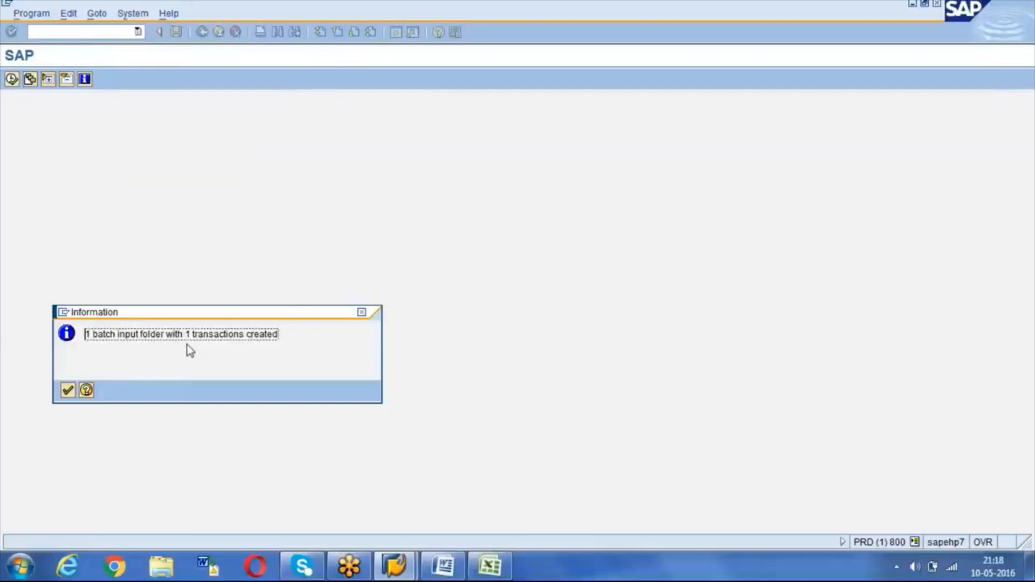
left_click(68, 390)
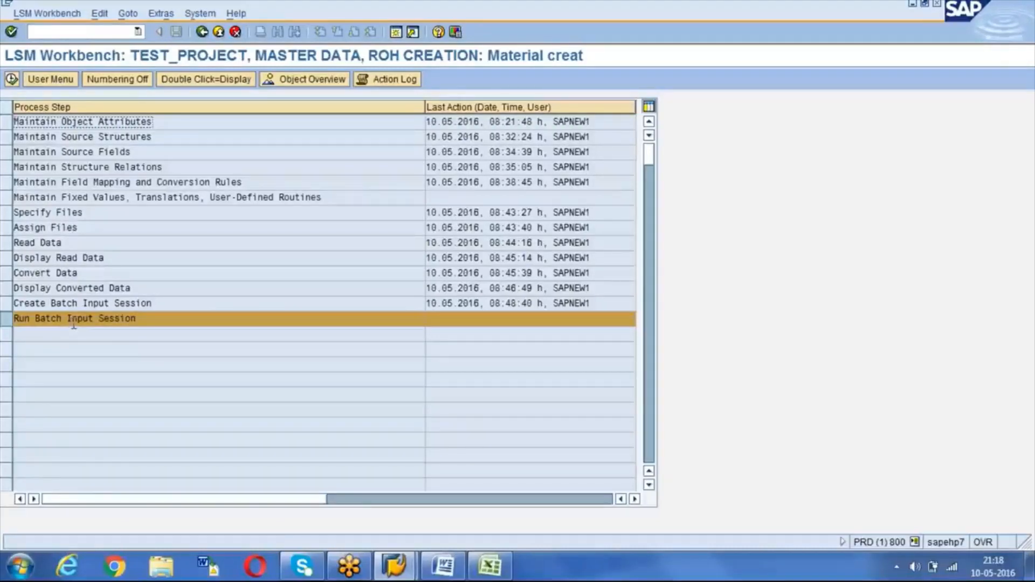
Step: Select the ROH CREATION session and choose Process with foreground processing
left_click(12, 80)
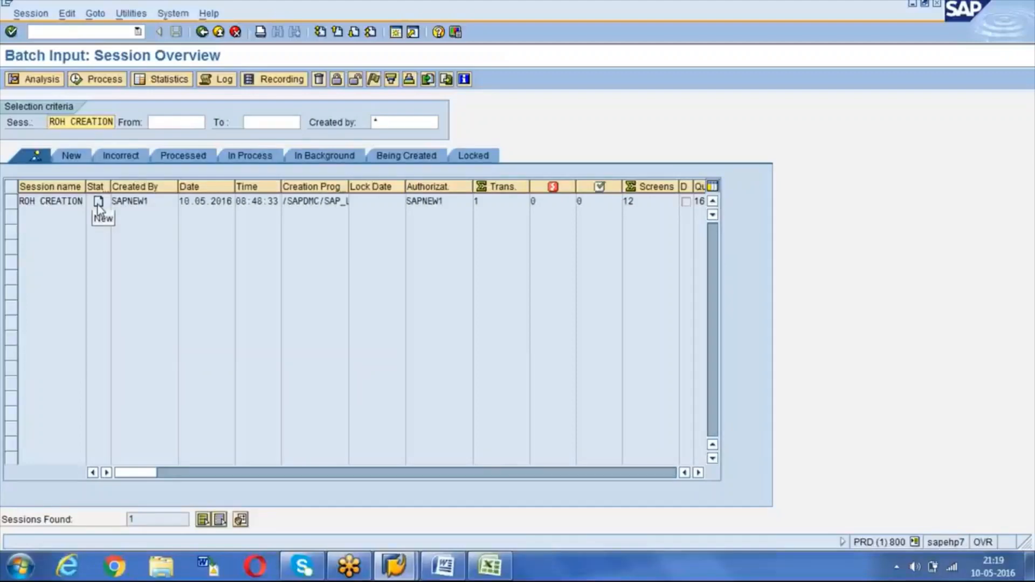
left_click(10, 205)
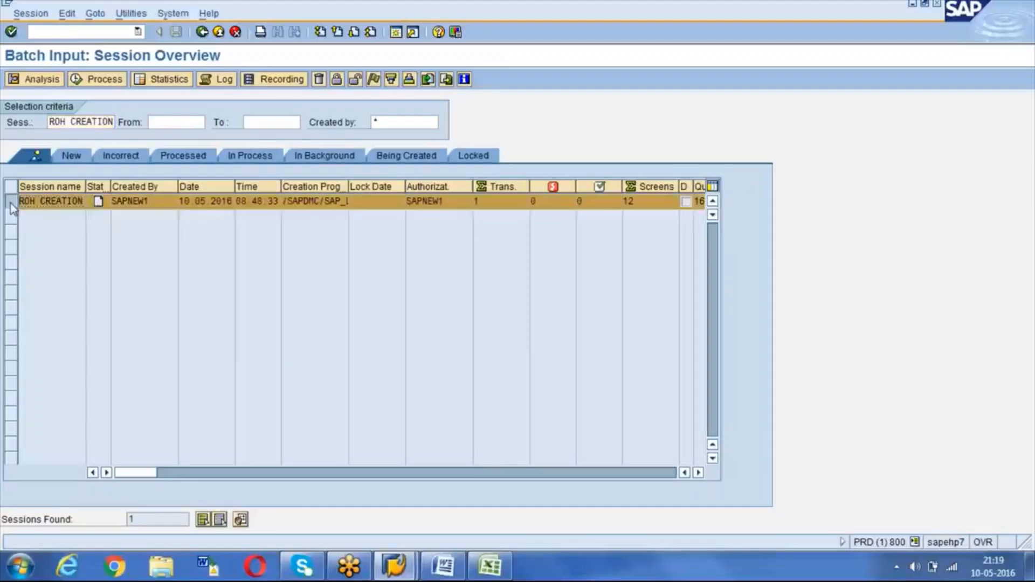
left_click(86, 78)
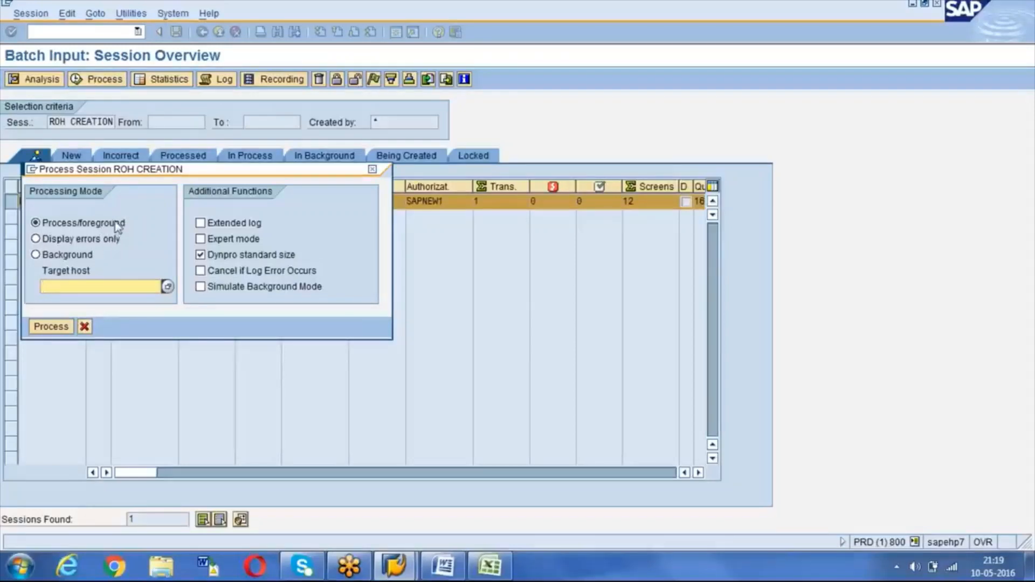
left_click(39, 225)
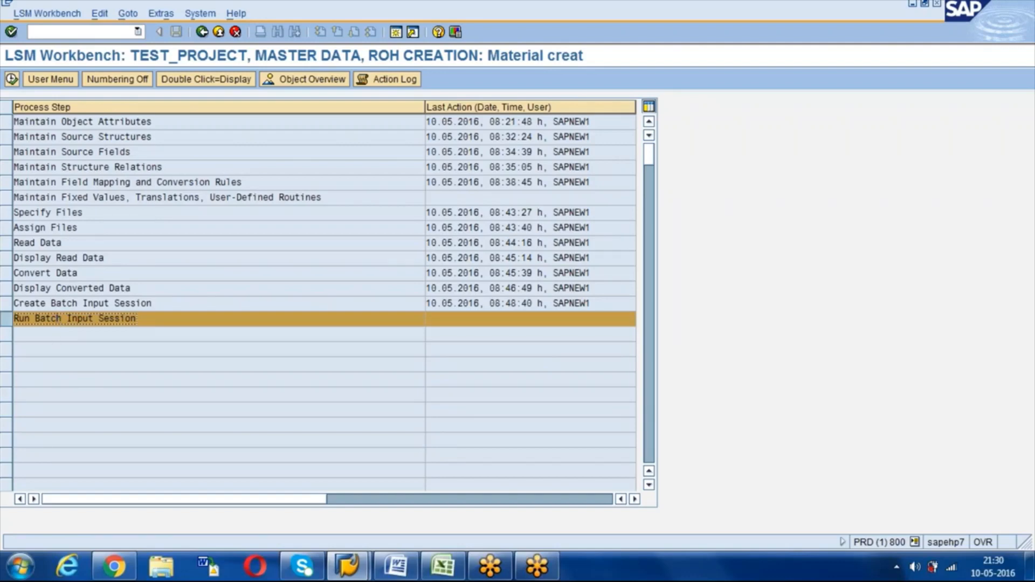
Step: Try processing the ROH CREATION session and dismiss the already-being-processed message
left_click(11, 79)
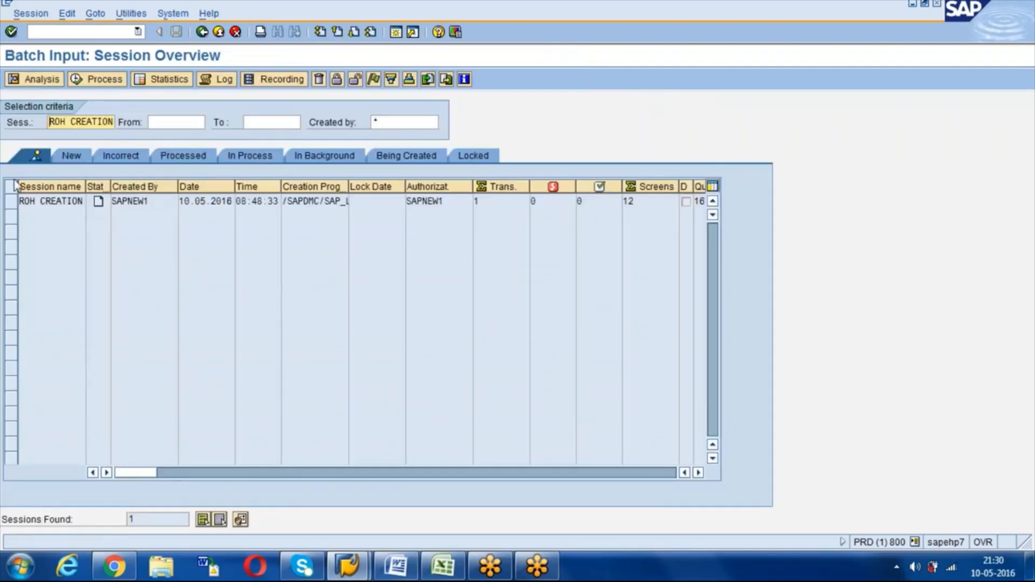
left_click(12, 203)
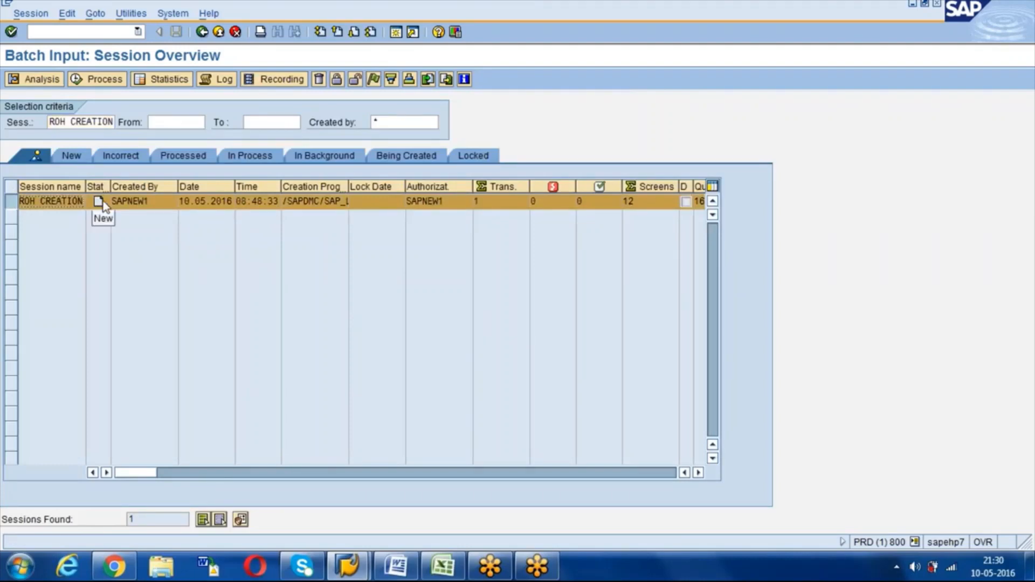
left_click(97, 82)
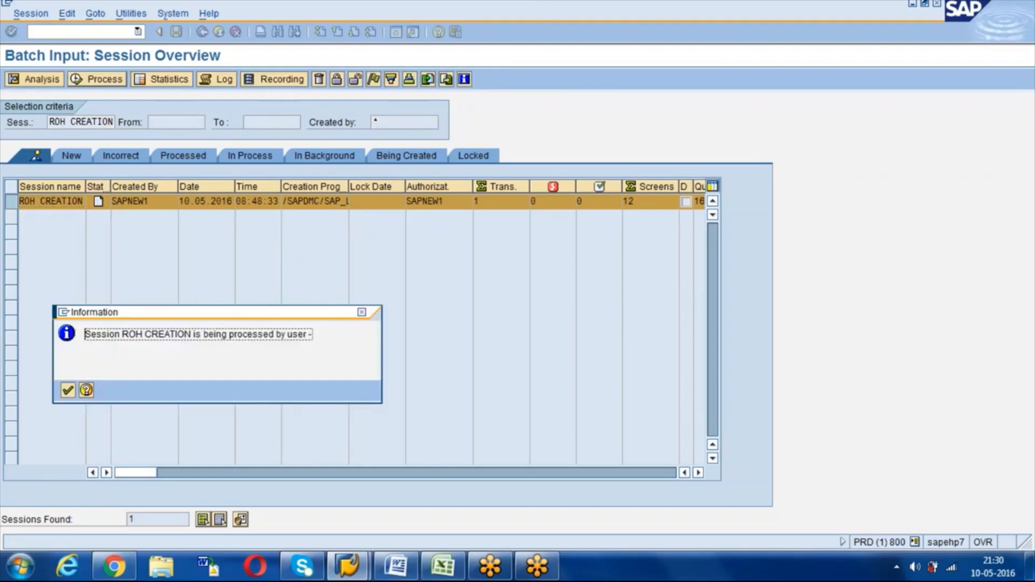
key("Return")
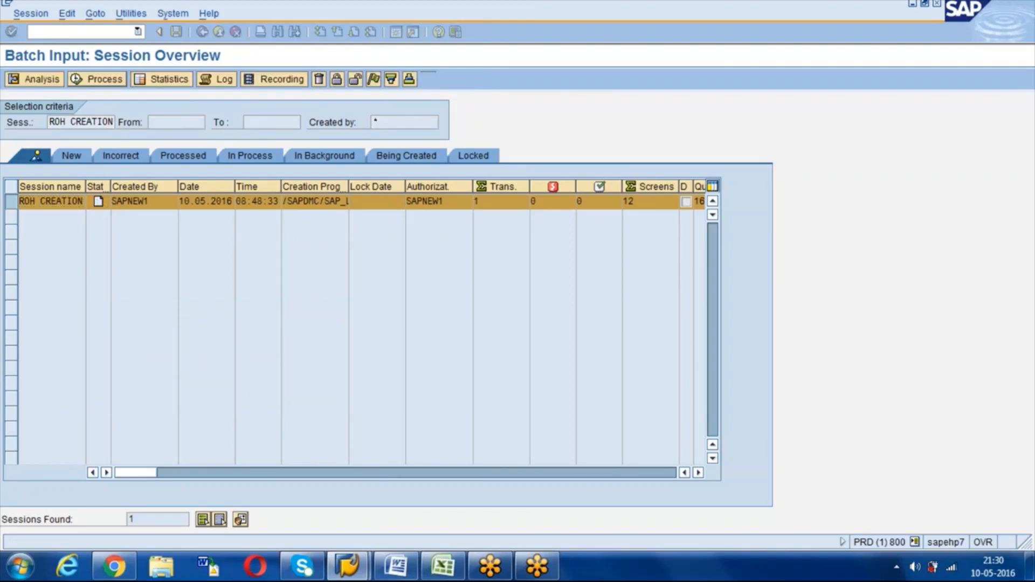
Step: Reselect the ROH CREATION session row and enter /nsm12 to reach the lock entries
left_click(542, 571)
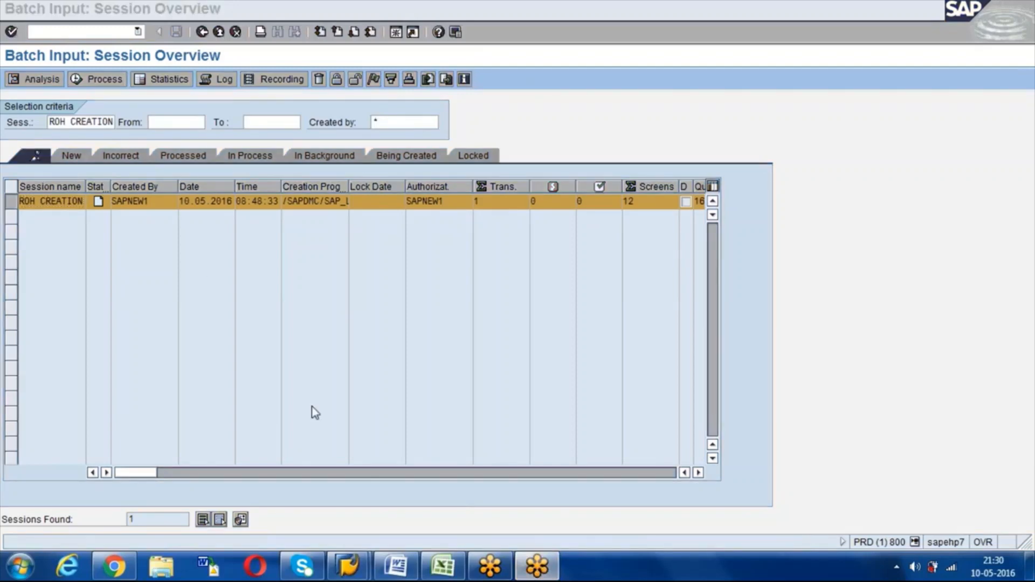
left_click(192, 264)
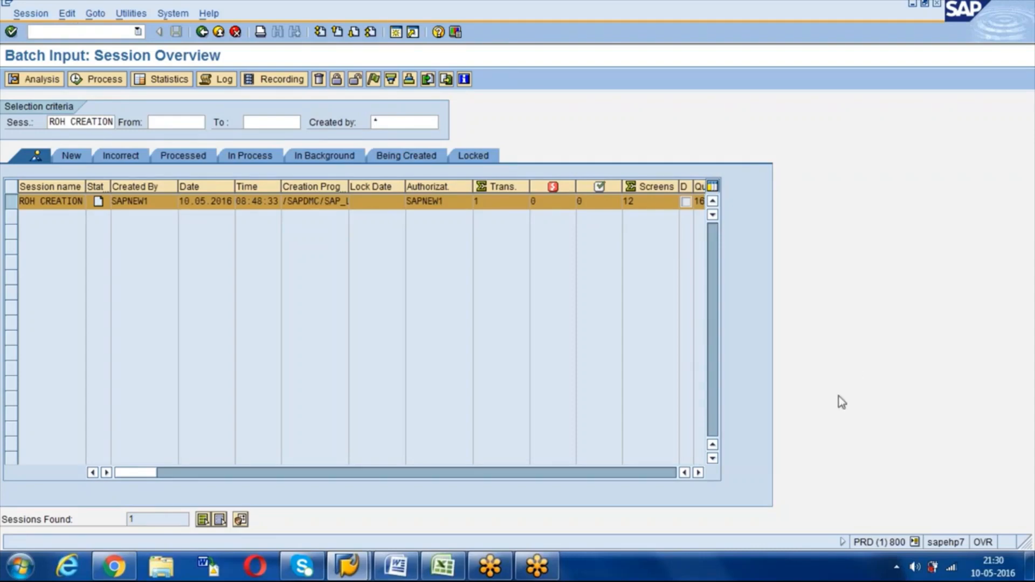
left_click(845, 382)
left_click(21, 205)
left_click(12, 202)
left_click(78, 31)
type("/nsm12")
Step: List the SM12 lock entries and delete both ROH CREATION locks
key("Return")
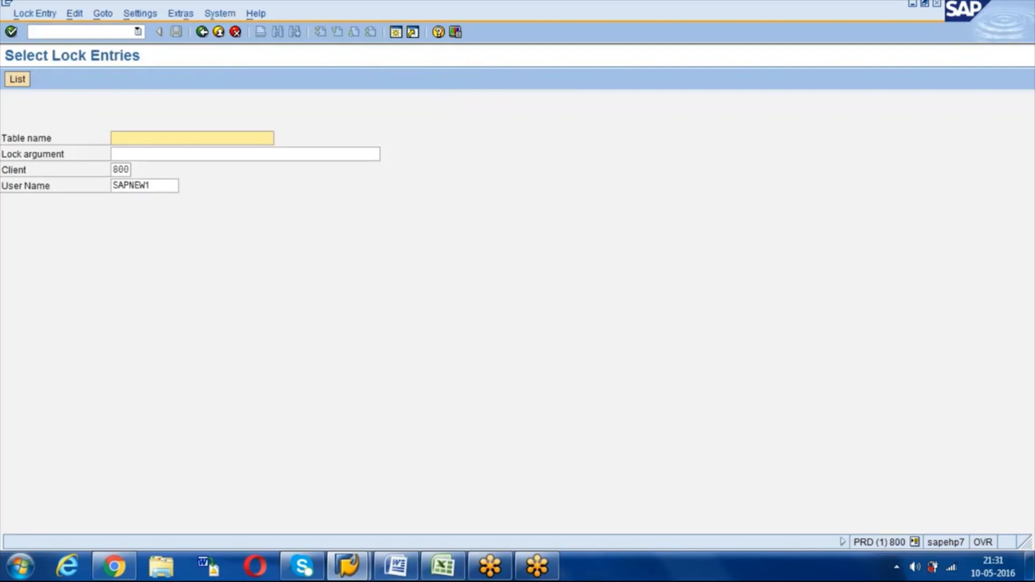
key("Return")
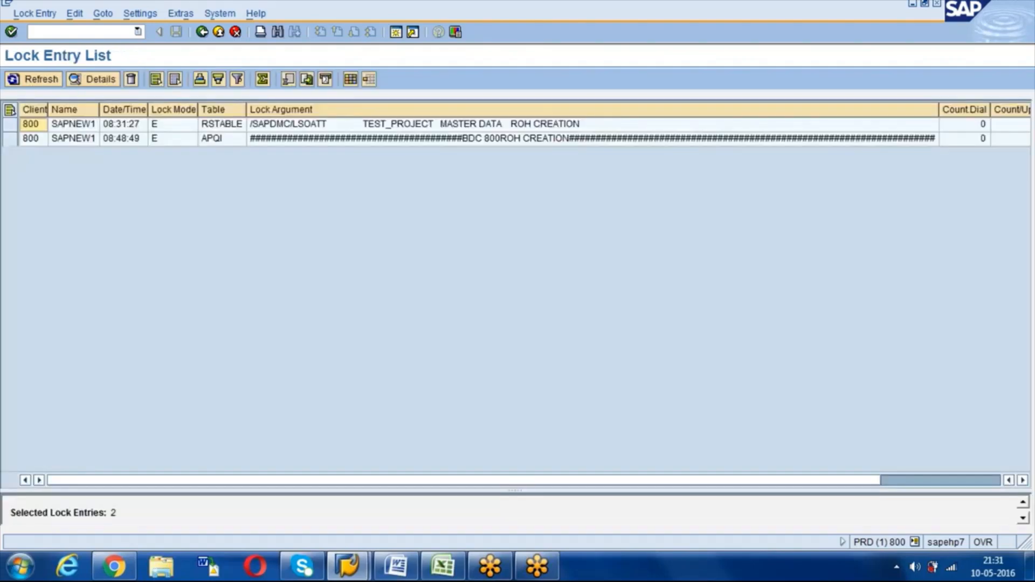
left_click(432, 127)
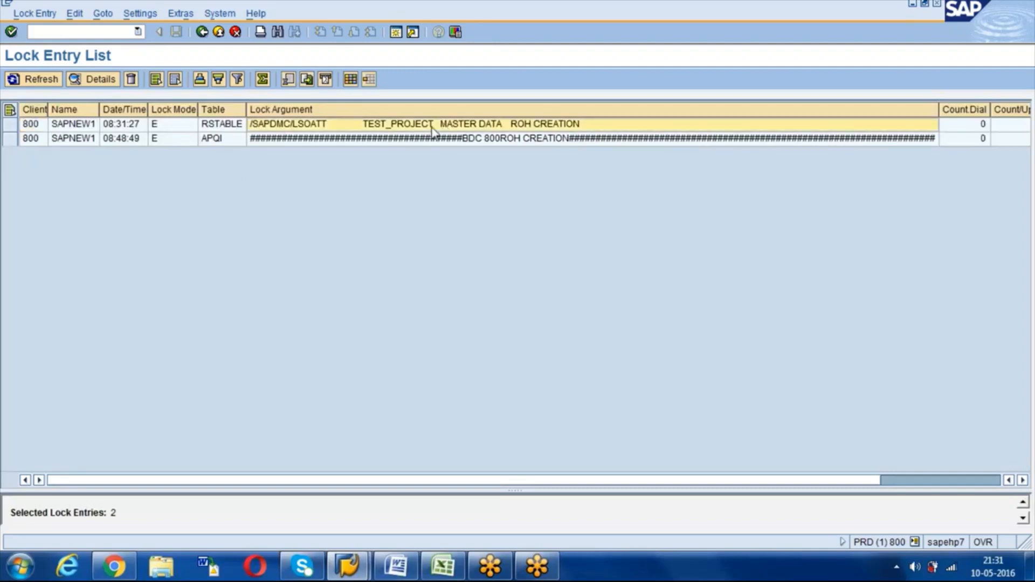
left_click(11, 124)
left_click(11, 139)
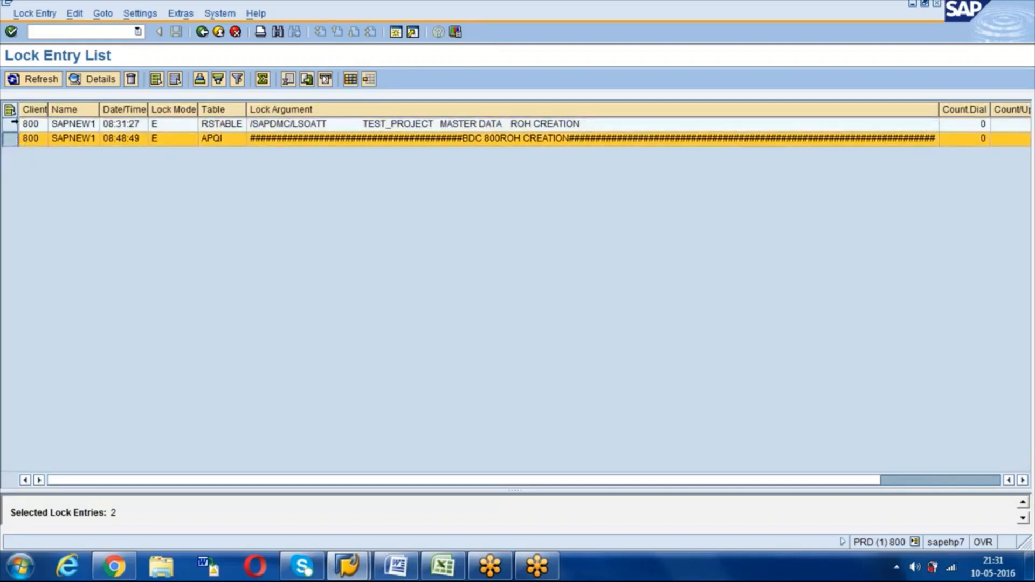
left_click(156, 80)
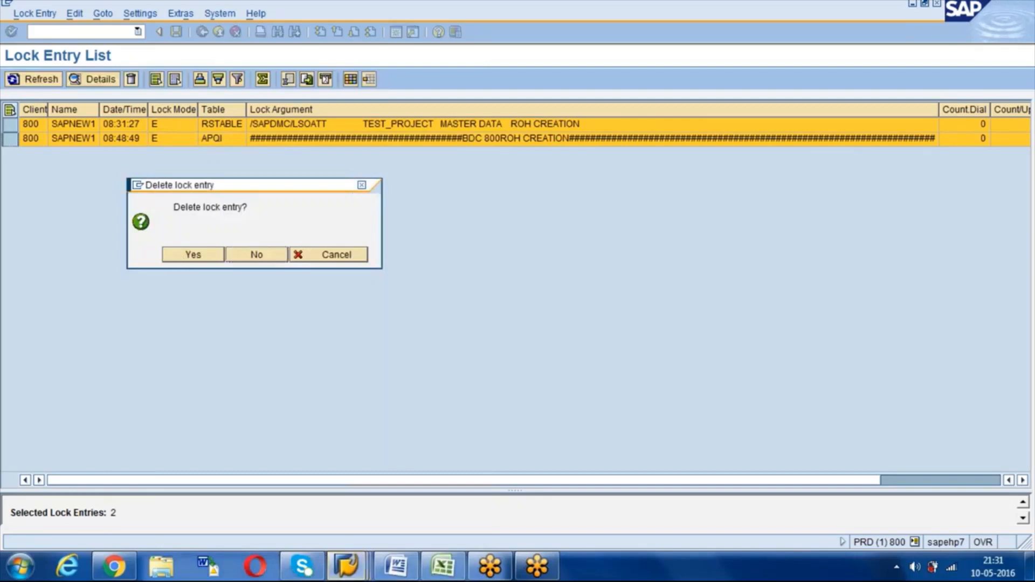
key("Return")
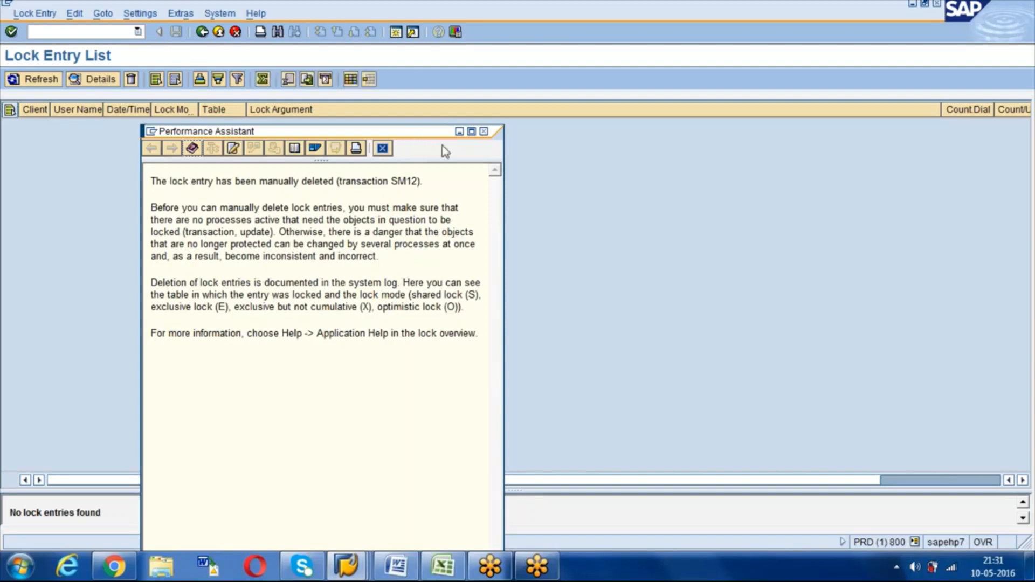
Step: Close the Performance Assistant help about the deleted lock entries
left_click_drag(413, 137, 415, 7)
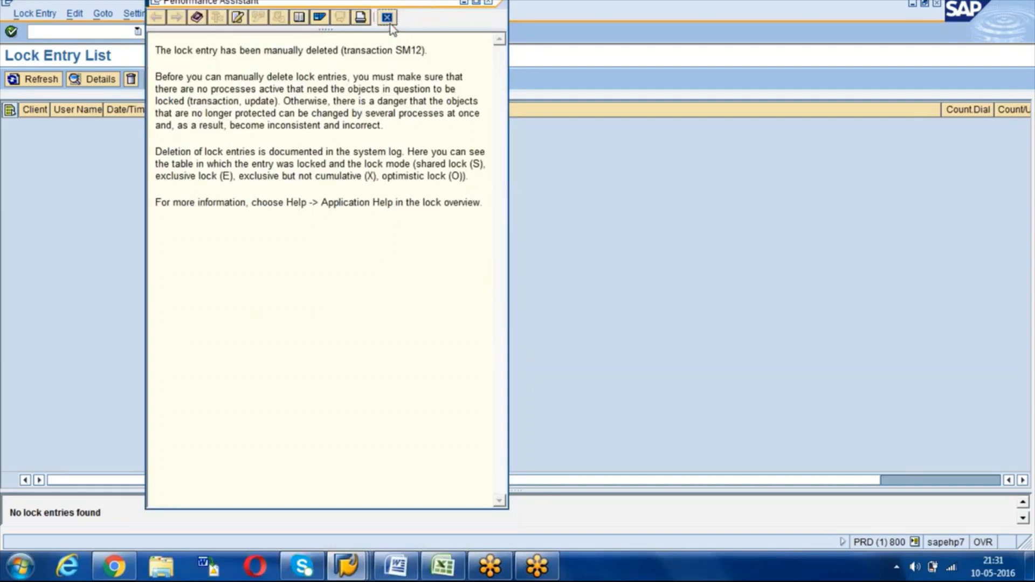
left_click_drag(415, 2, 416, 5)
left_click(489, 3)
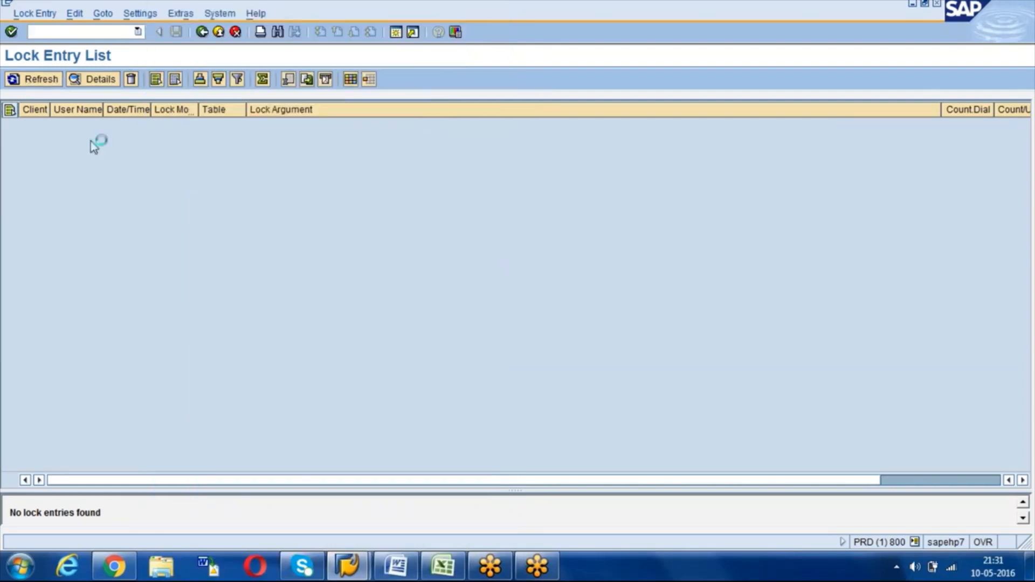
left_click(63, 32)
Step: Return to LSMW with /nlsmw and open the ROH CREATION batch input session's processing options
type("/nl")
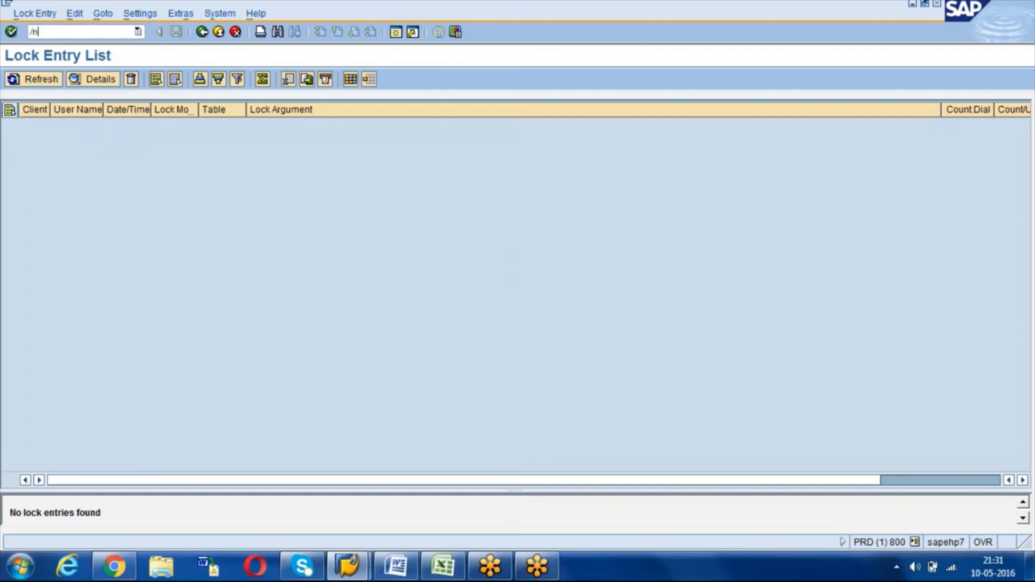
type("smw")
key("Return")
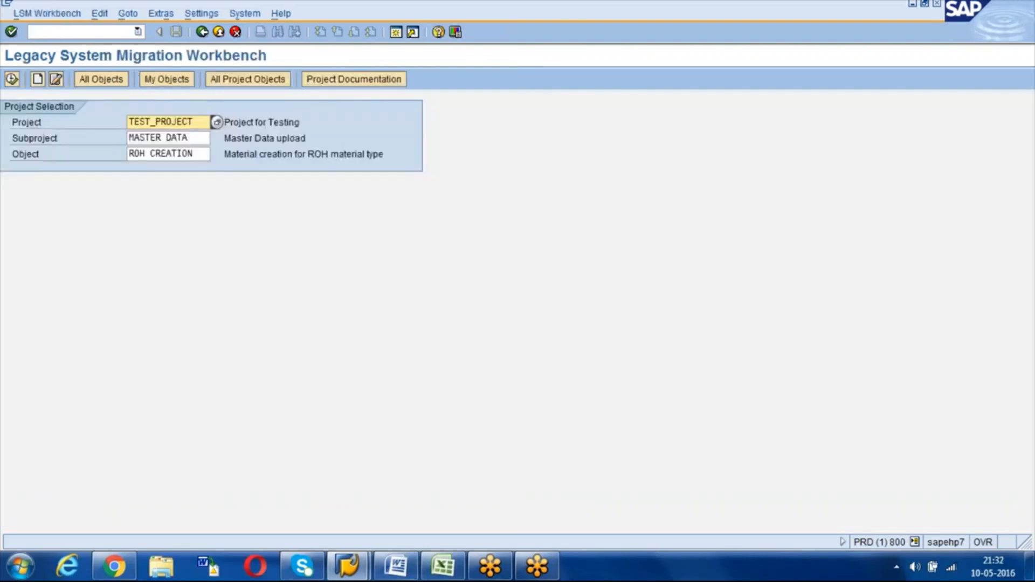
left_click(12, 80)
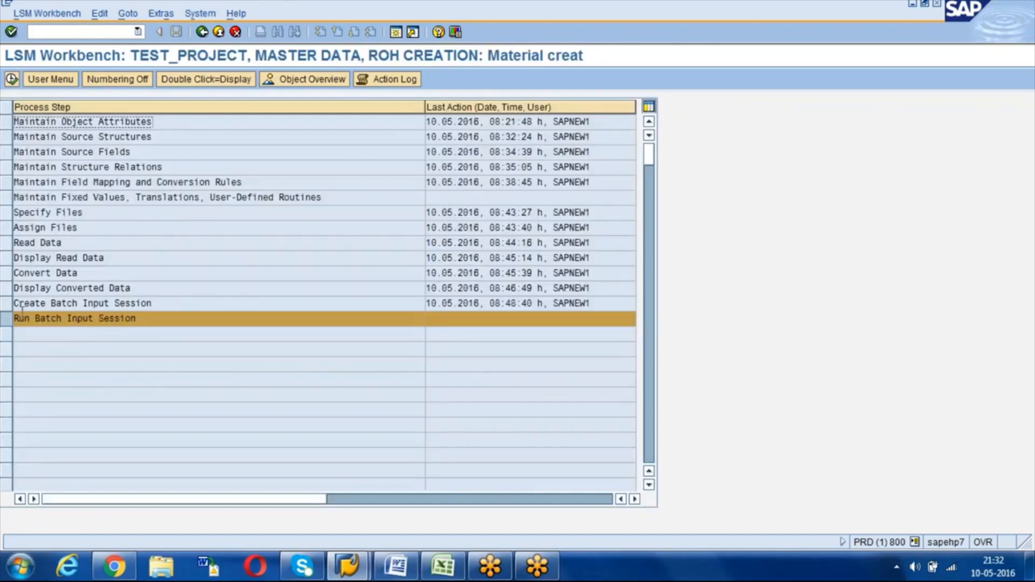
left_click(12, 80)
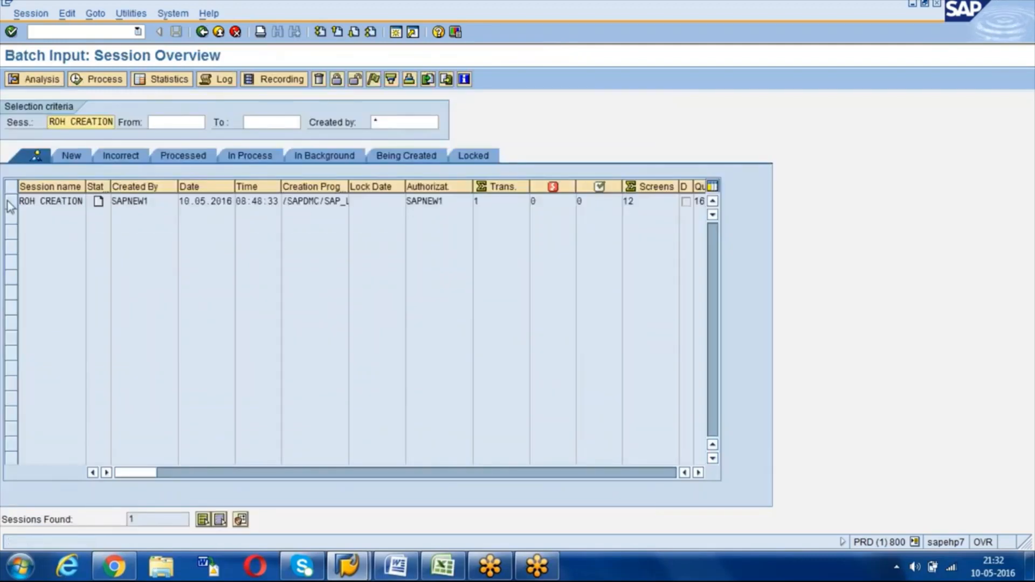
left_click(10, 201)
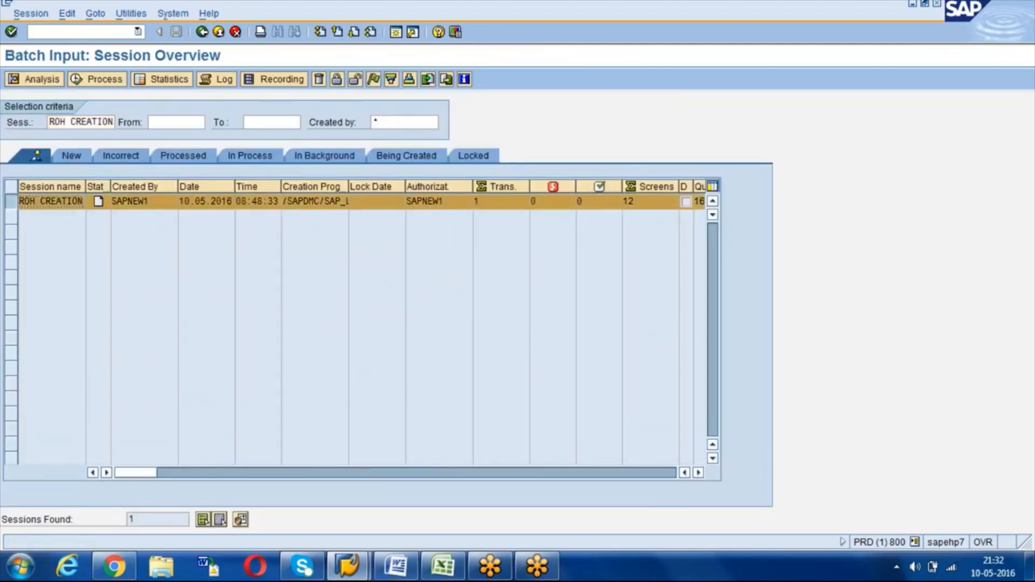
left_click(101, 79)
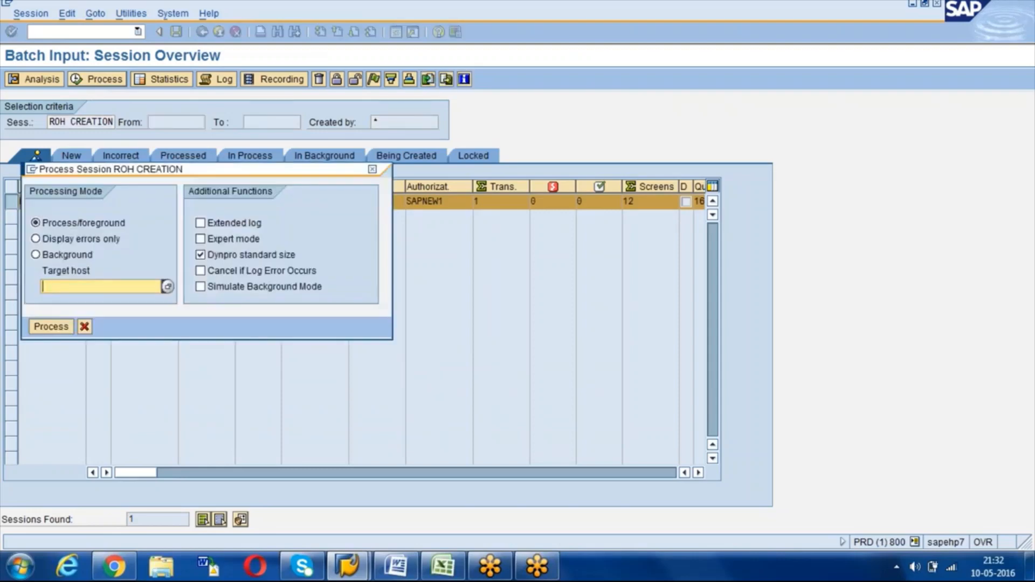
Step: Enable Expert mode and Extended log, leaving the session on Process/foreground
left_click(200, 239)
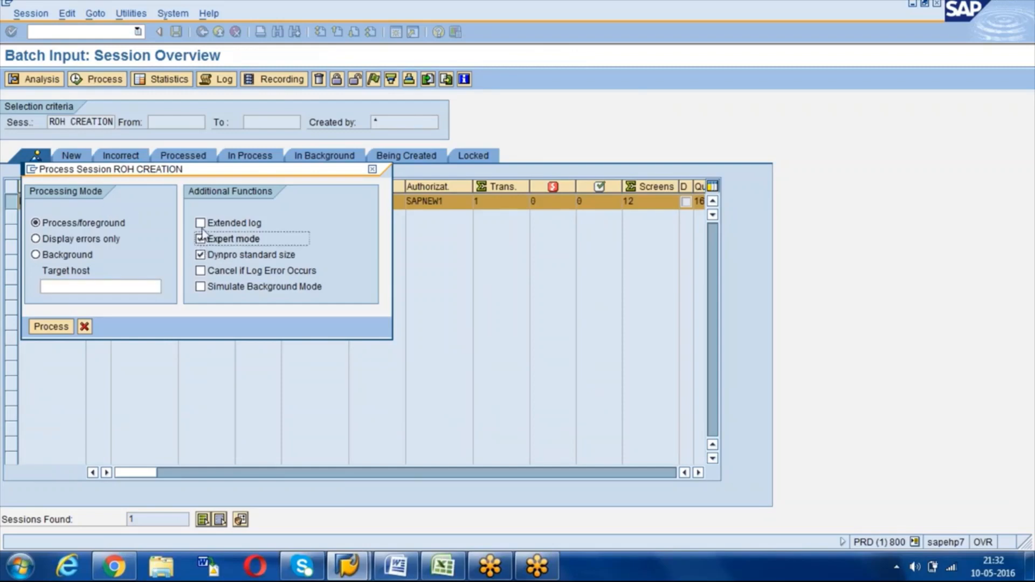
left_click(201, 223)
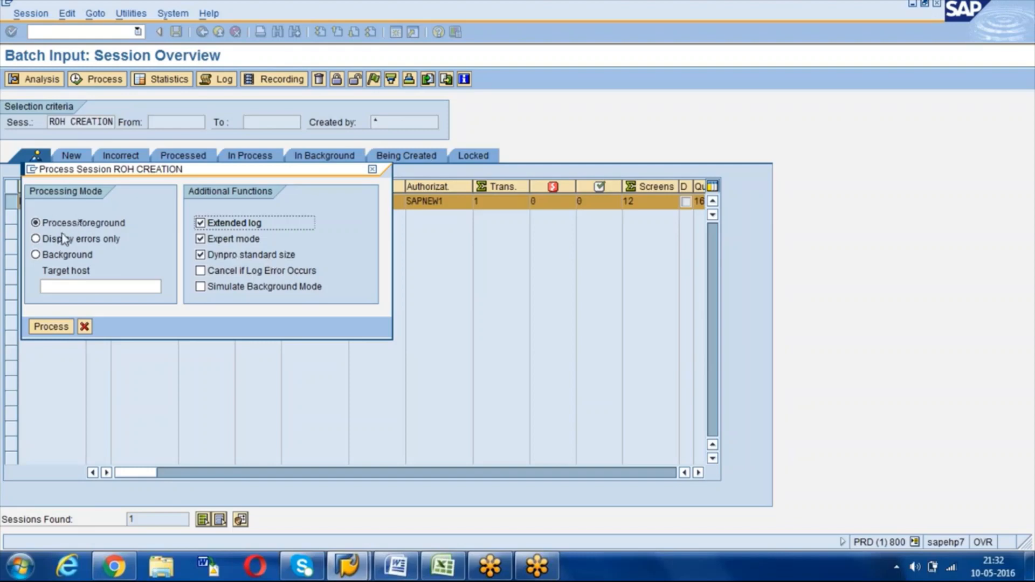
left_click(36, 223)
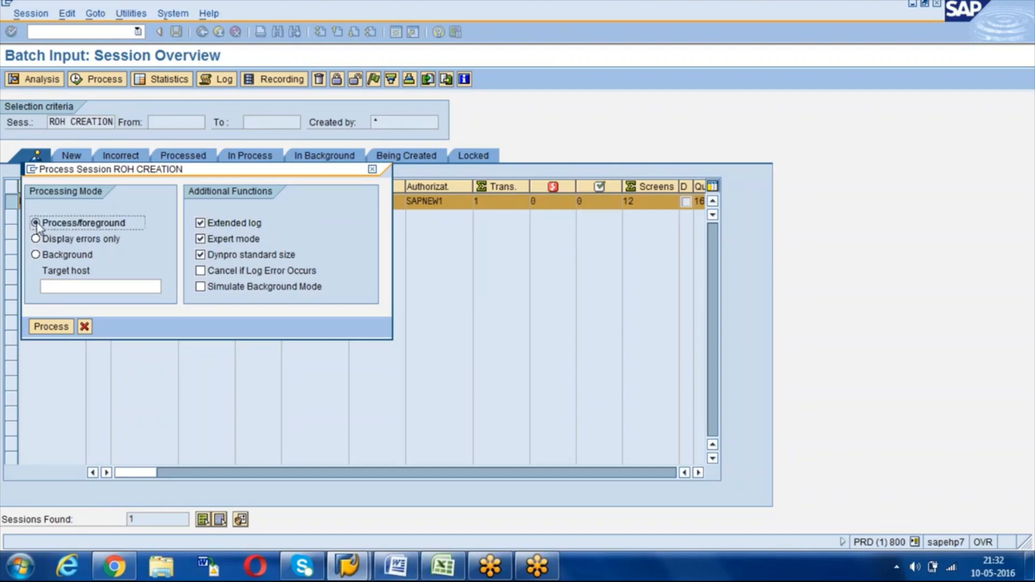
left_click(36, 239)
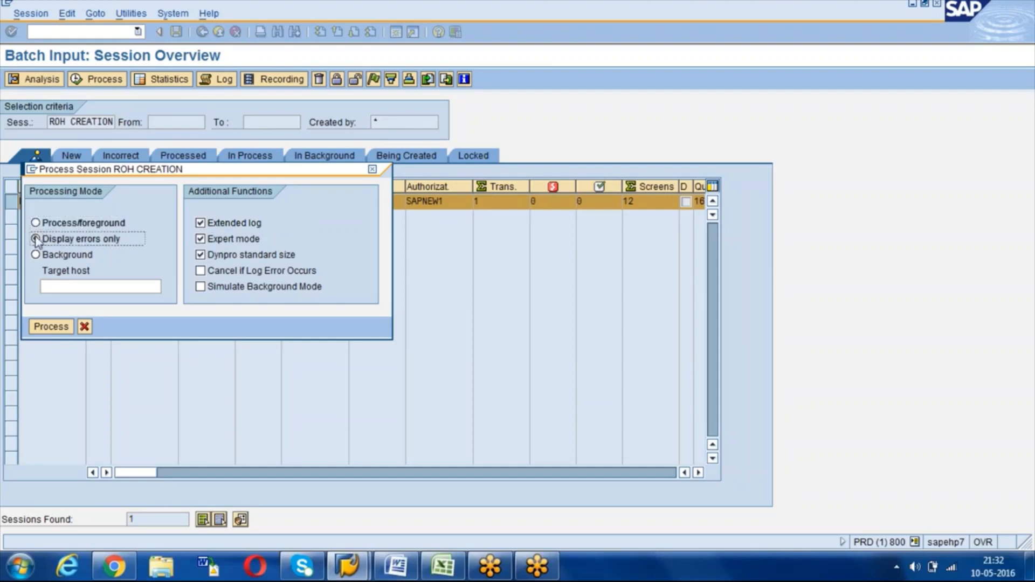
left_click(37, 225)
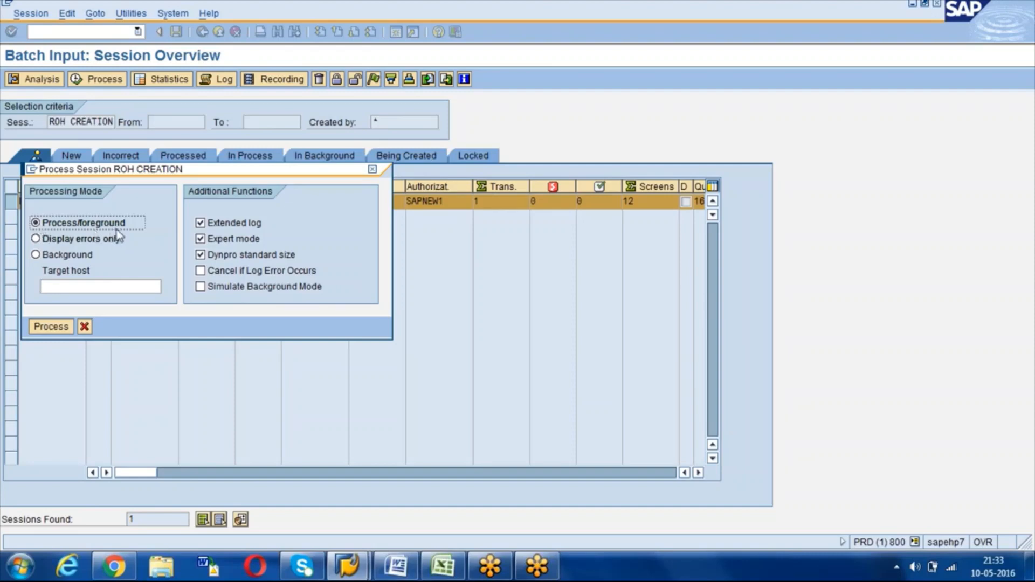
Step: Run the ROH CREATION session in Process/foreground mode with Dynpro standard size turned off
left_click(43, 241)
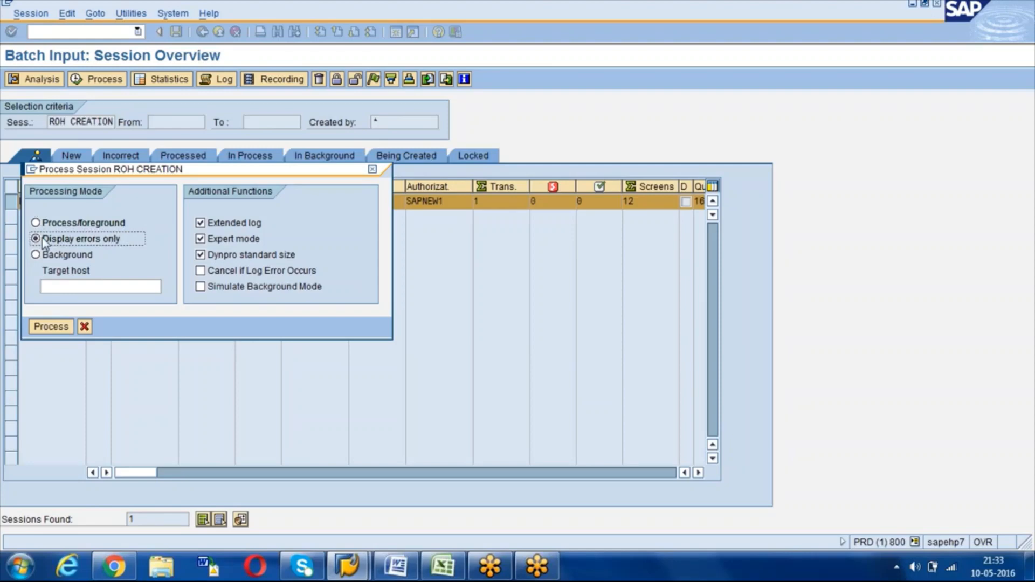
left_click(37, 225)
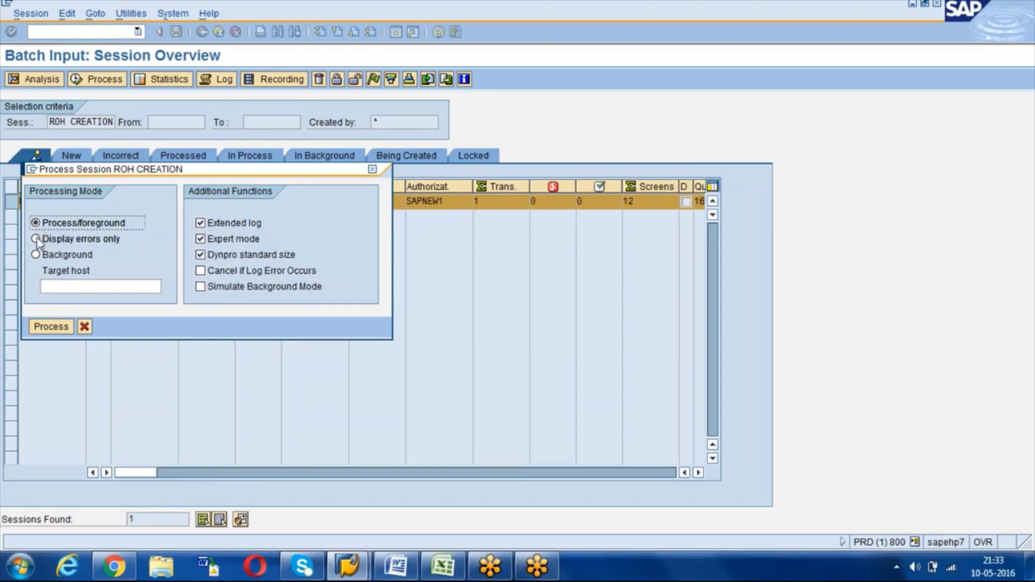
left_click(37, 240)
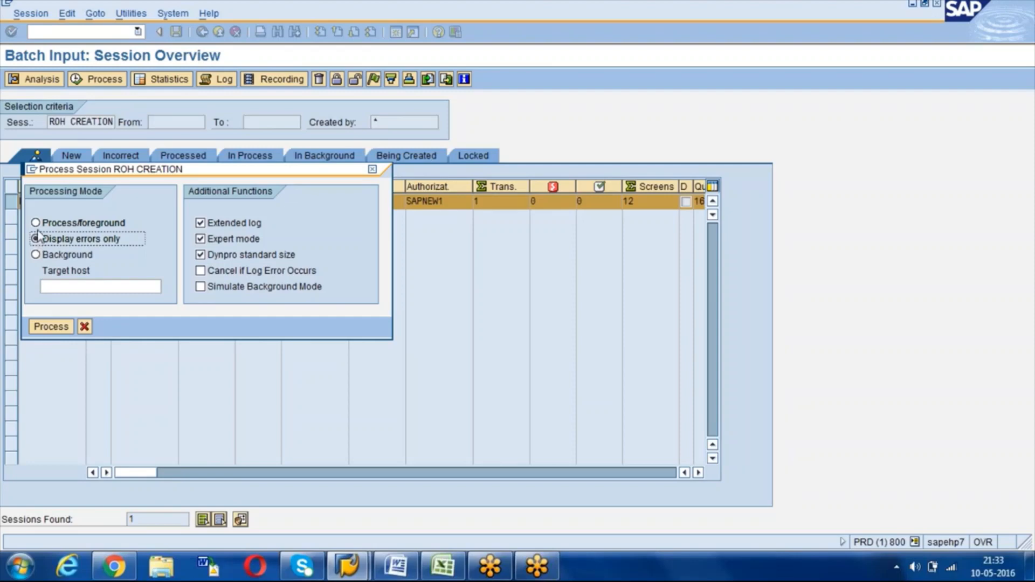
left_click(36, 224)
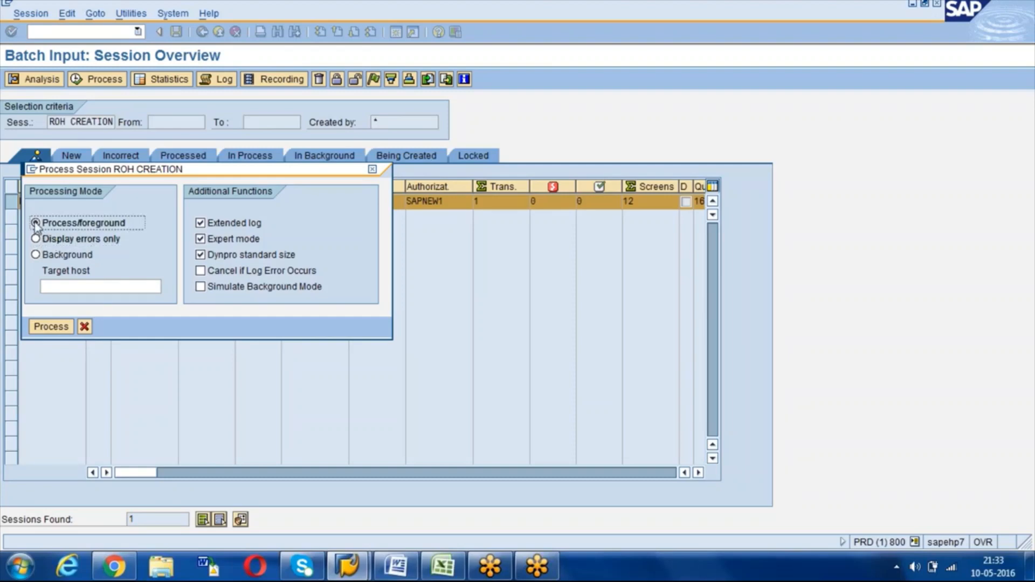
left_click(201, 255)
left_click(48, 328)
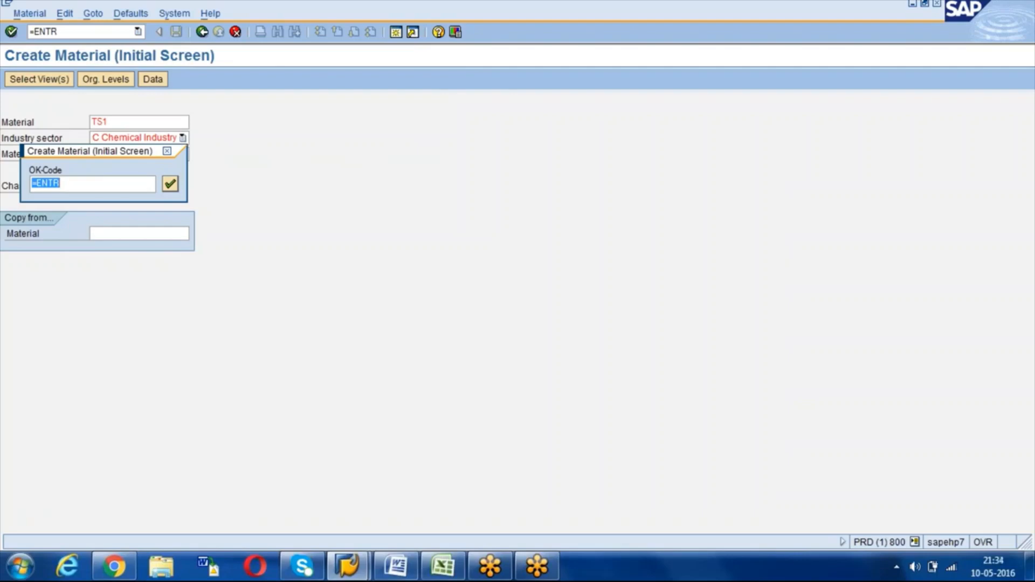
Step: Step TS1 through Select Views, Basic Data, Org Levels, Purchasing and plant screens to Plant data / stor. 2
key("Return")
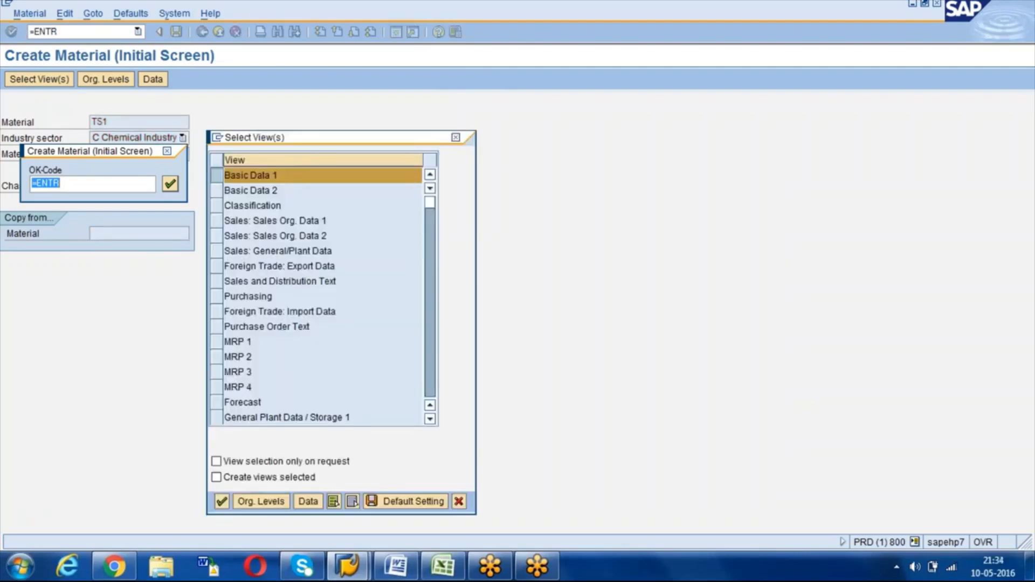
key("Return")
key("Return")
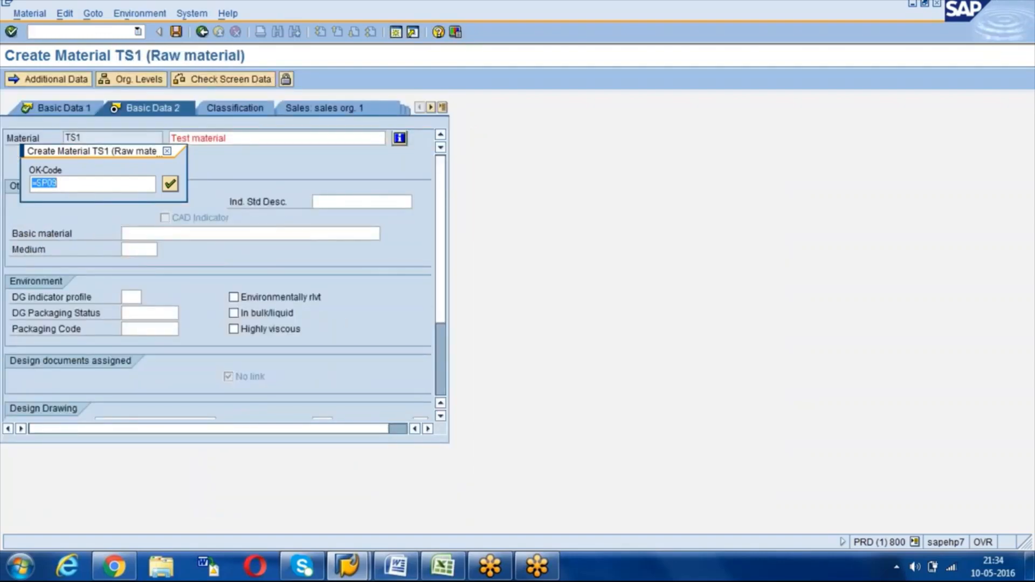
key("Return")
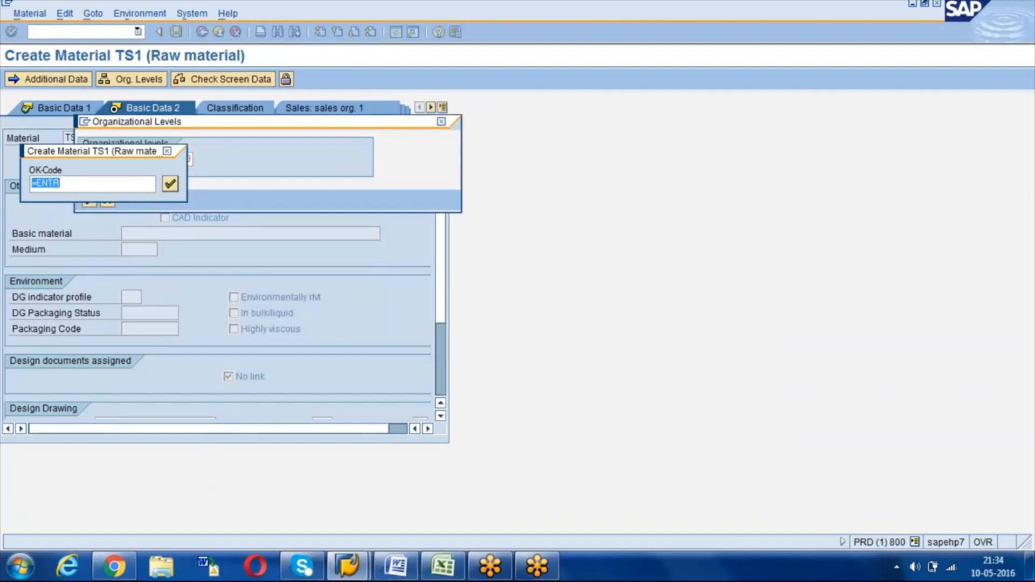
key("Return")
key("Return")
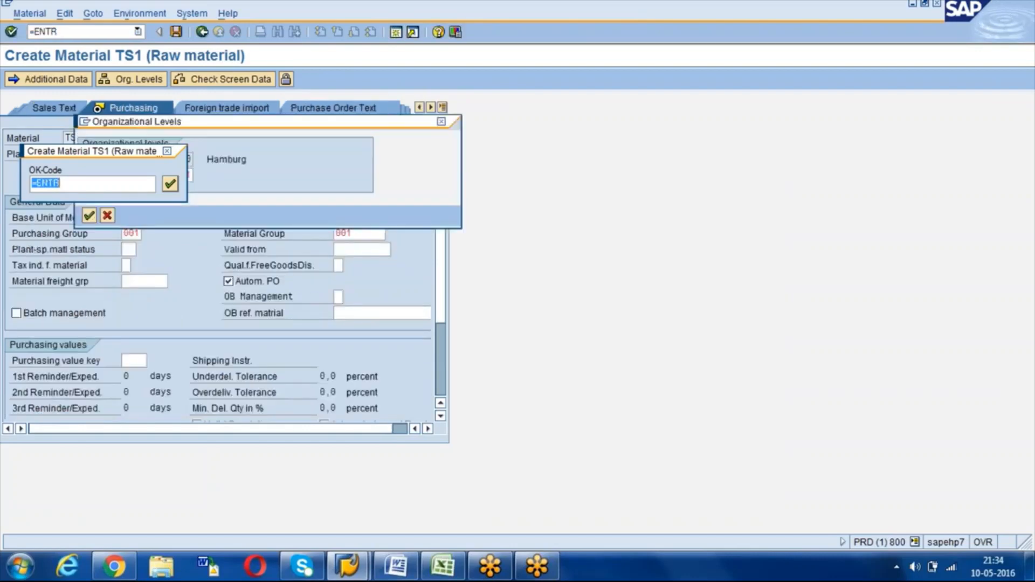
key("Return")
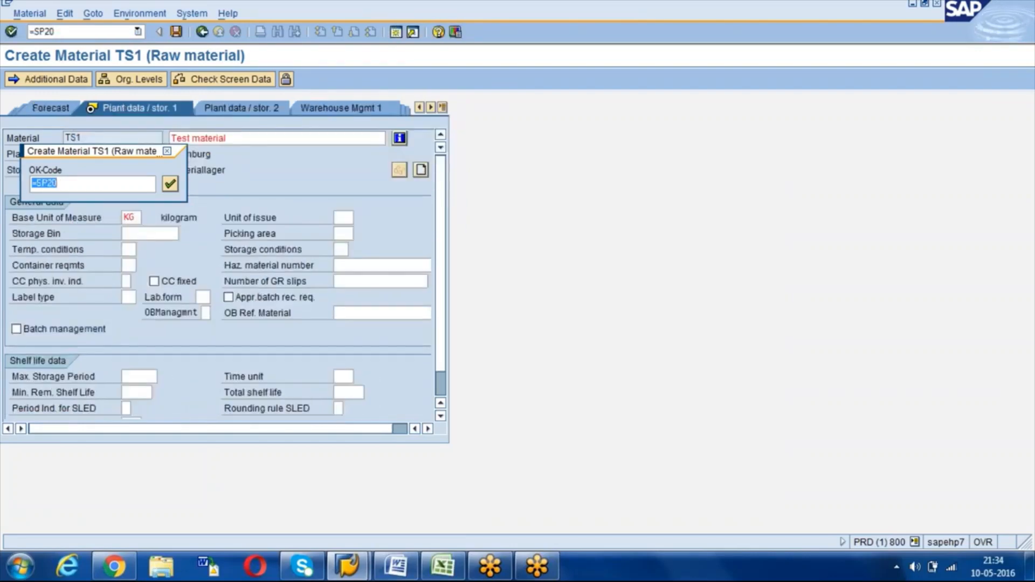
key("Return")
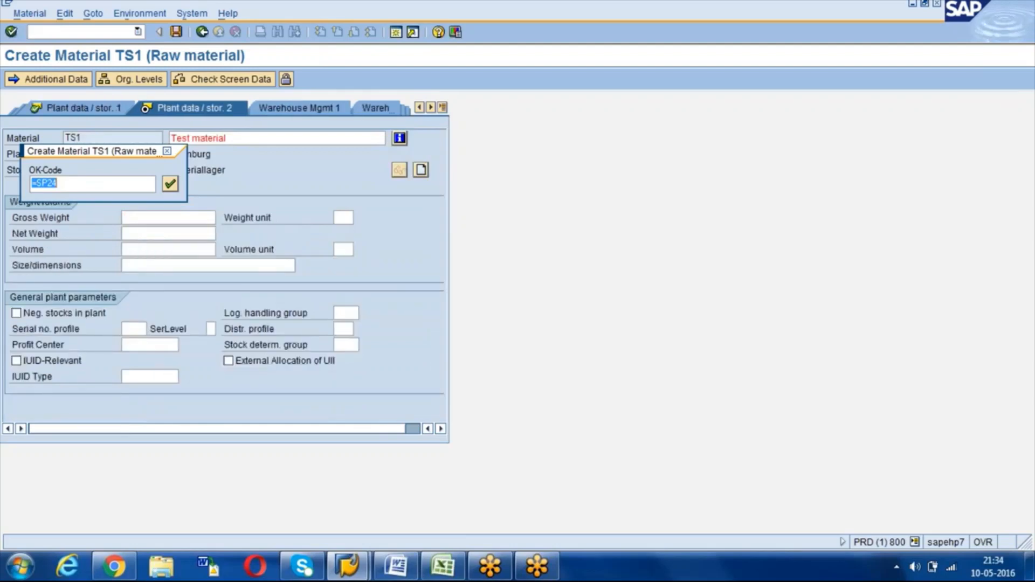
key("Return")
key("Return")
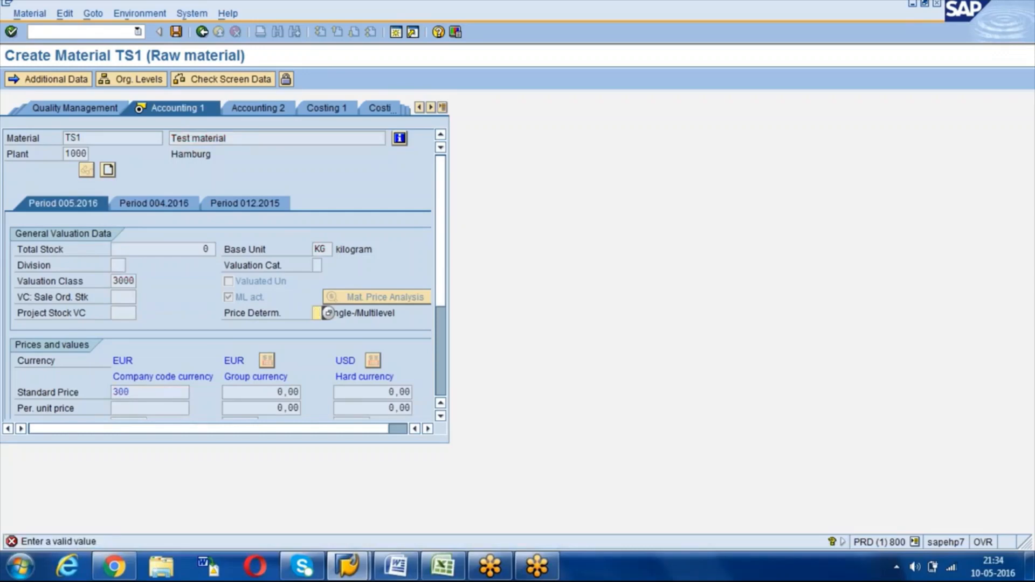
Step: Enter price determination 3 for TS1, pass the price warnings, and save the material
type("3")
key("Return")
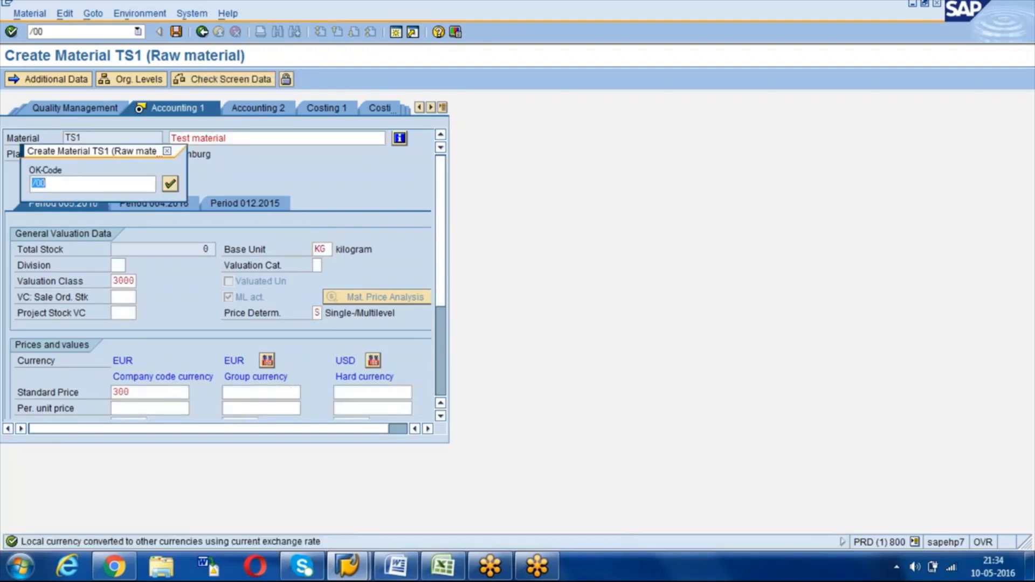
key("Return")
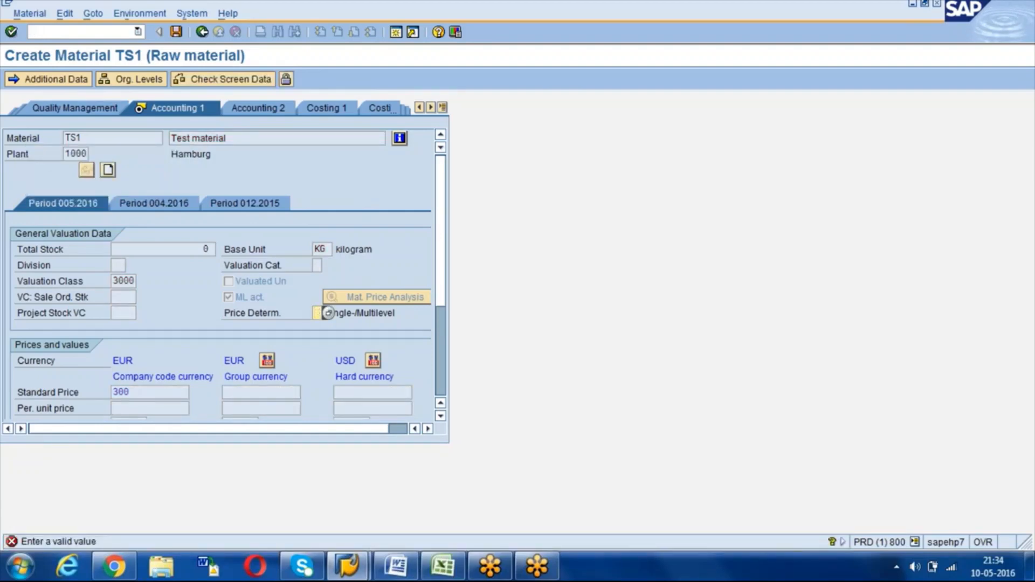
type("3")
key("Return")
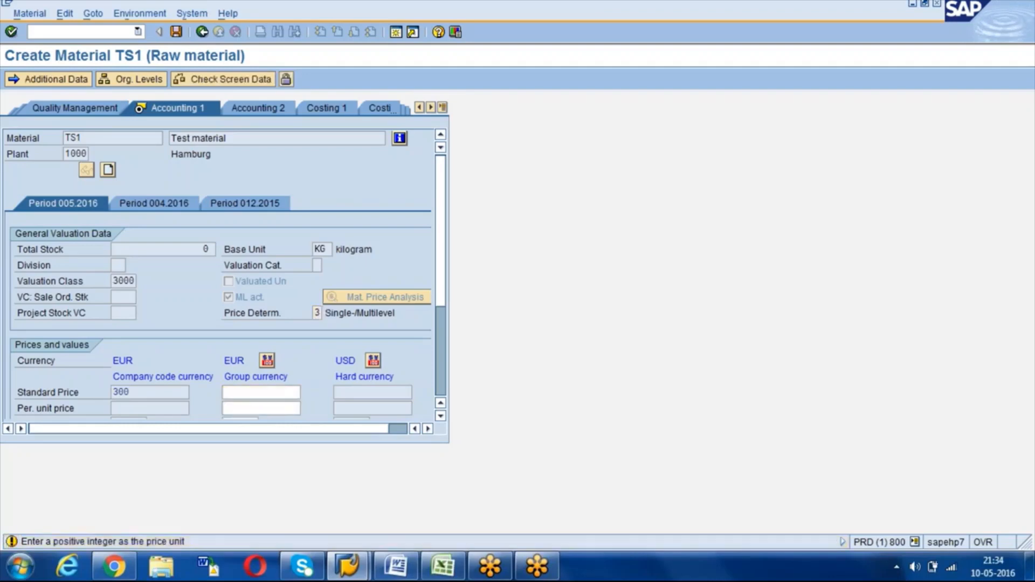
key("Return")
key("Return")
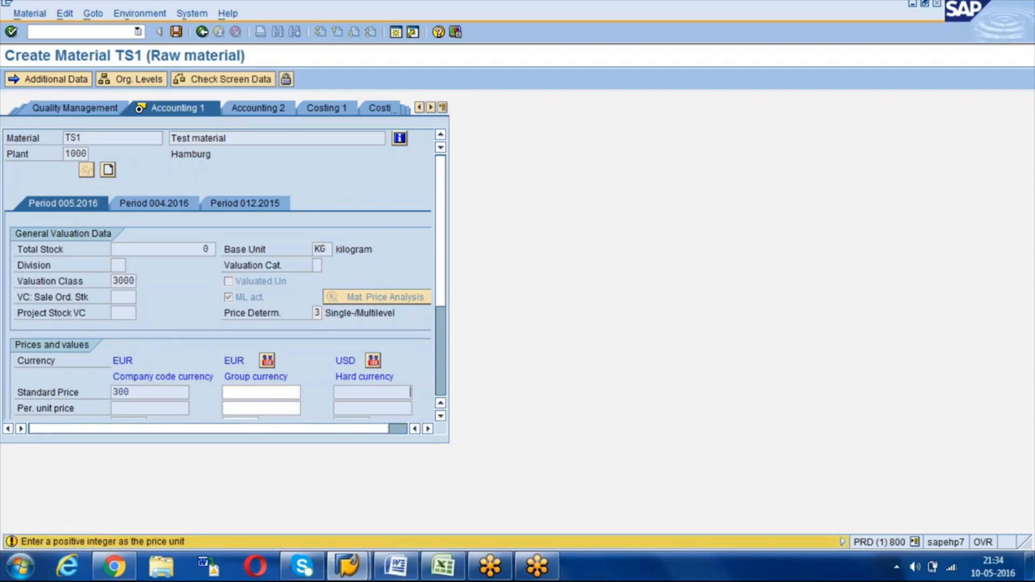
key("Return")
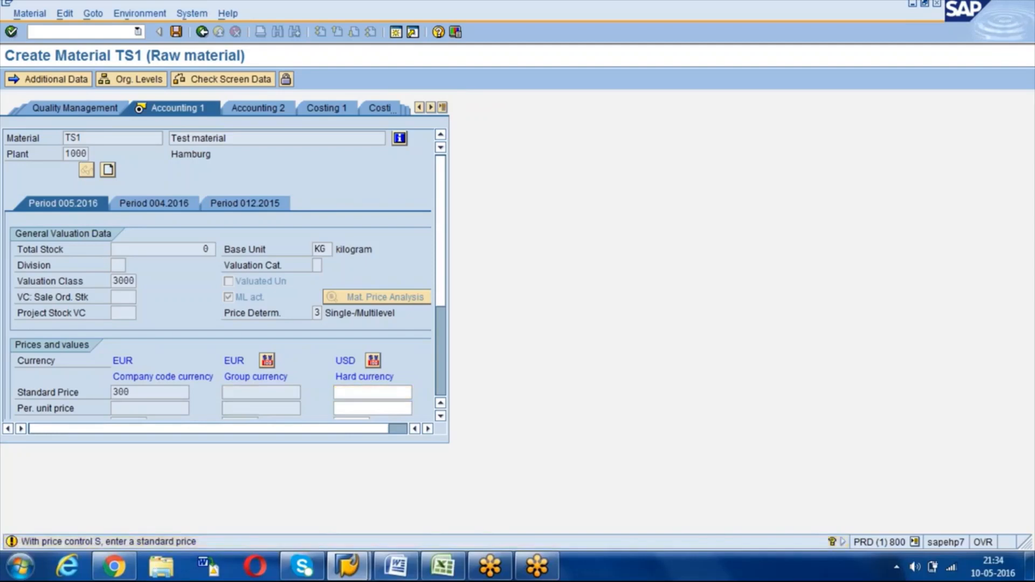
key("Return")
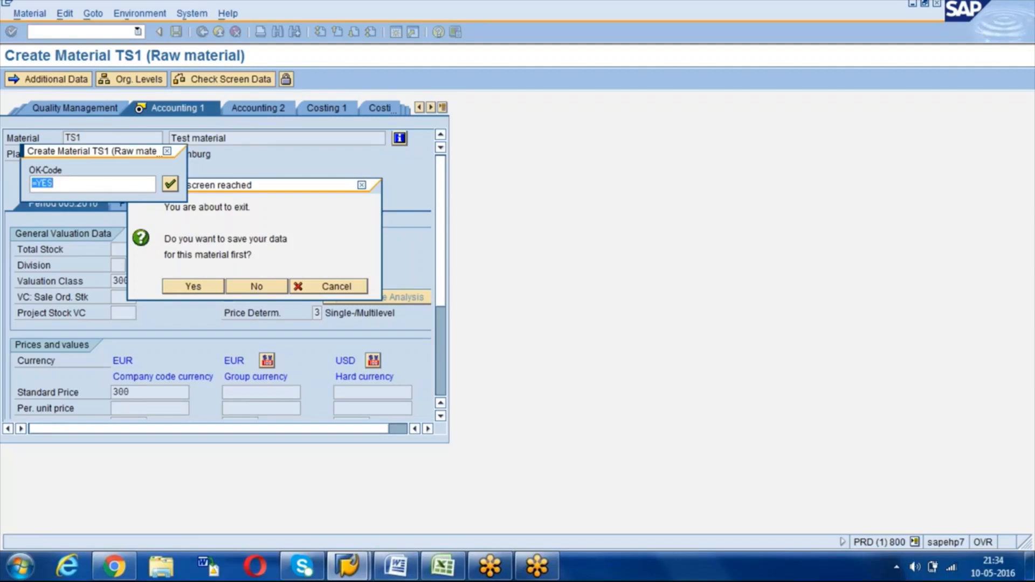
key("Return")
key("Return")
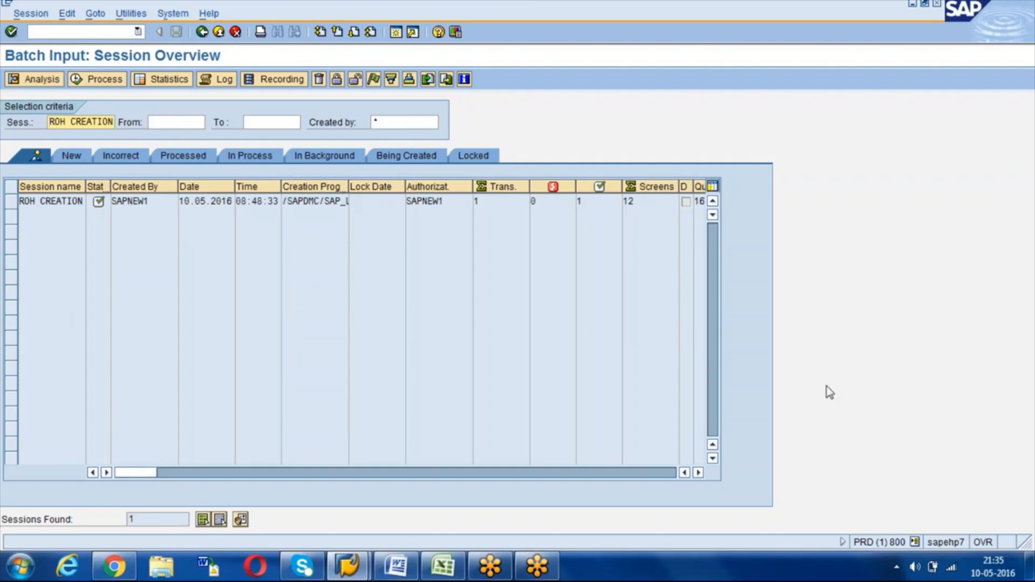
Step: Go back from the batch input overview to SAP Easy Access and switch to the Material LSMW workbook
left_click(842, 379)
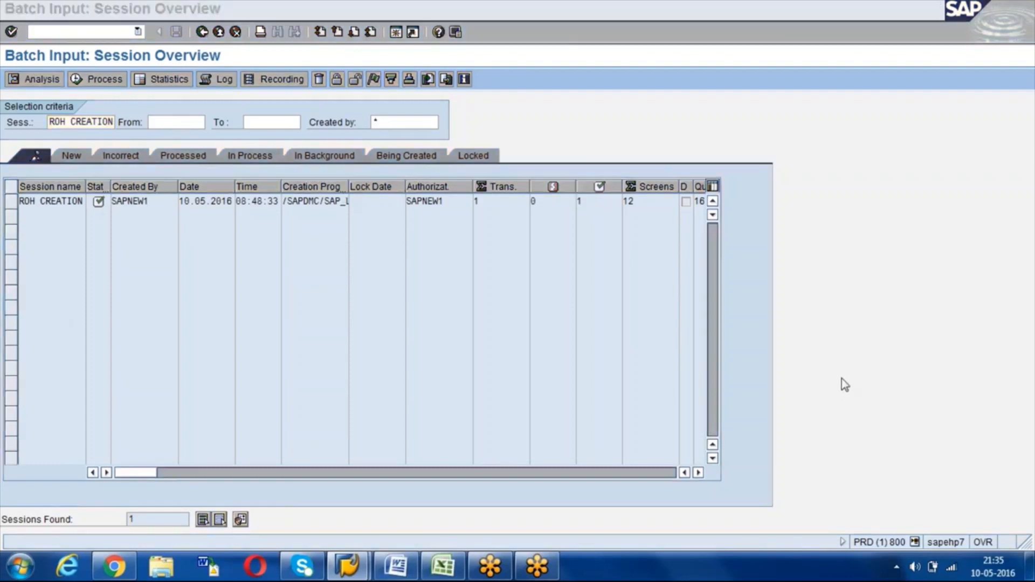
left_click(289, 229)
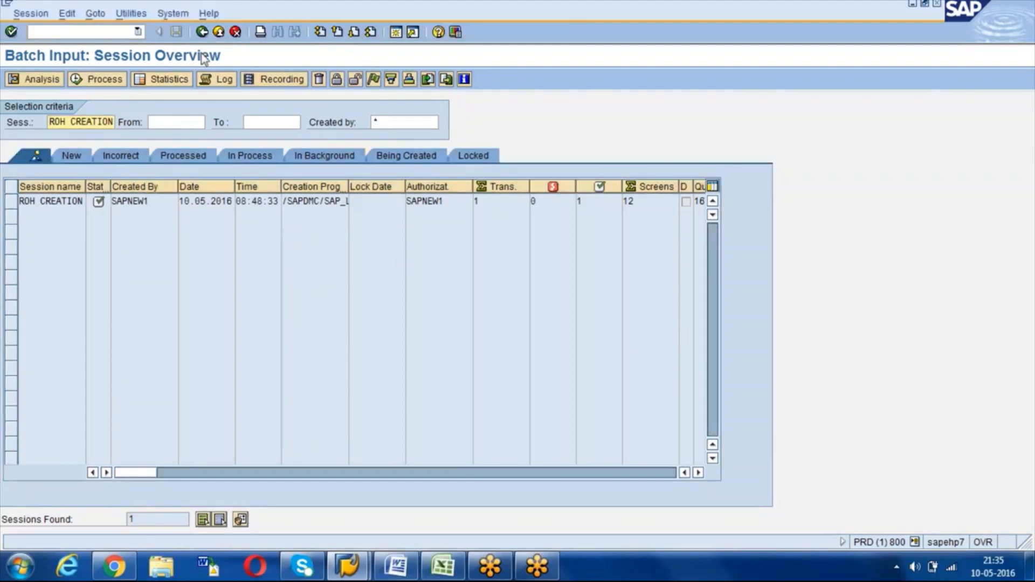
left_click(201, 32)
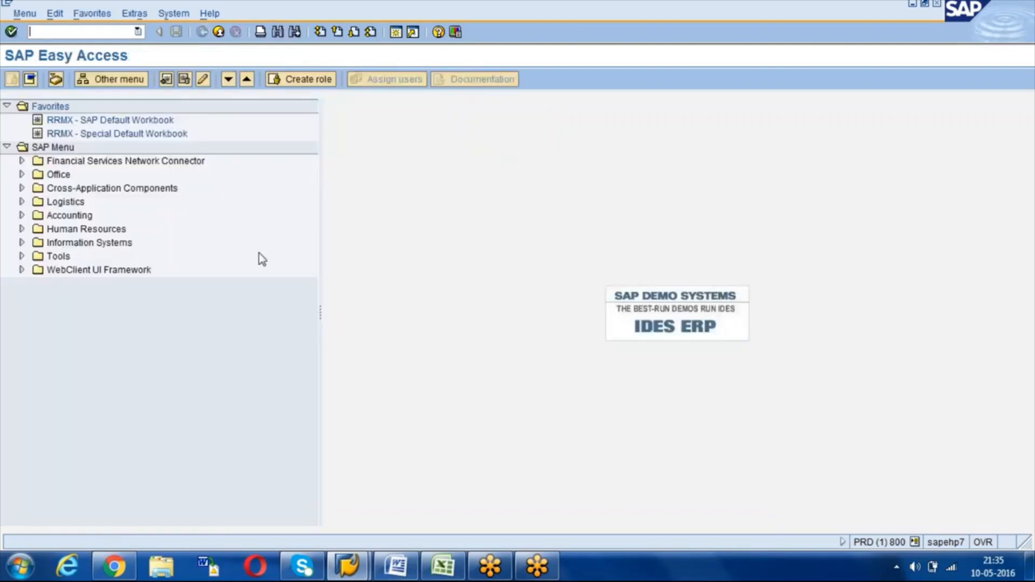
left_click(443, 574)
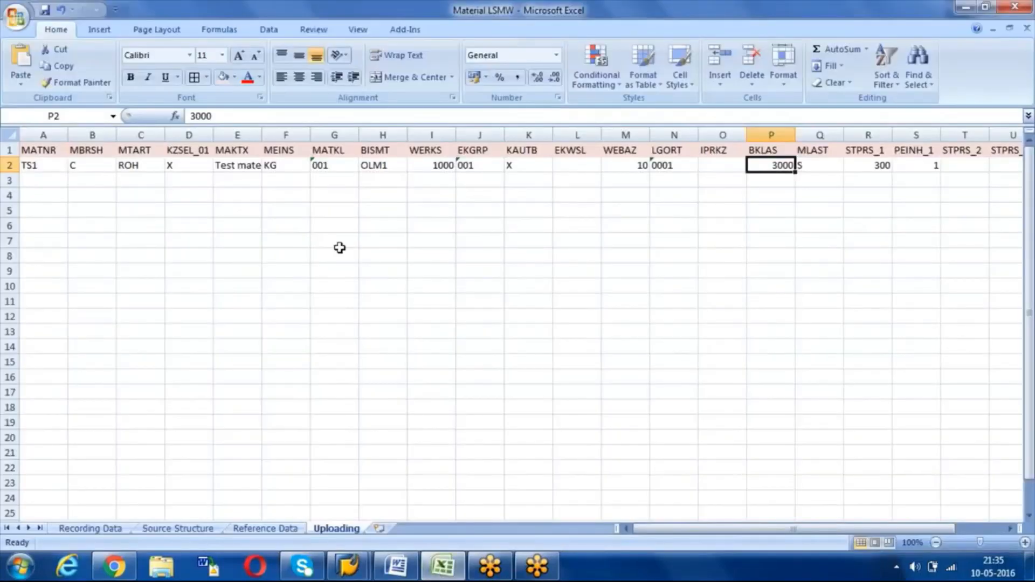
Step: Enter material numbers TS2, TS3 and TS4 in cells A2:A4
key("Left")
key("Left")
key("Left")
key("Left")
key("Left")
key("Left")
key("Left")
key("Left")
key("Left")
key("Left")
key("Left")
key("Left")
key("Left")
key("Left")
key("Left")
key("Right")
key("Left")
type("TS2")
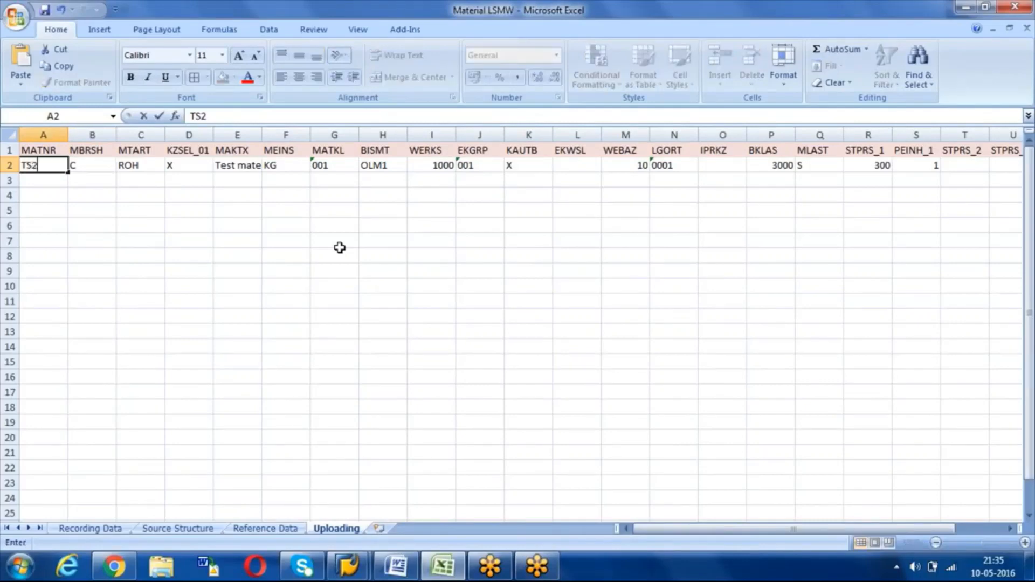
key("Return")
type("TS3")
key("Return")
type("TS4")
key("Tab")
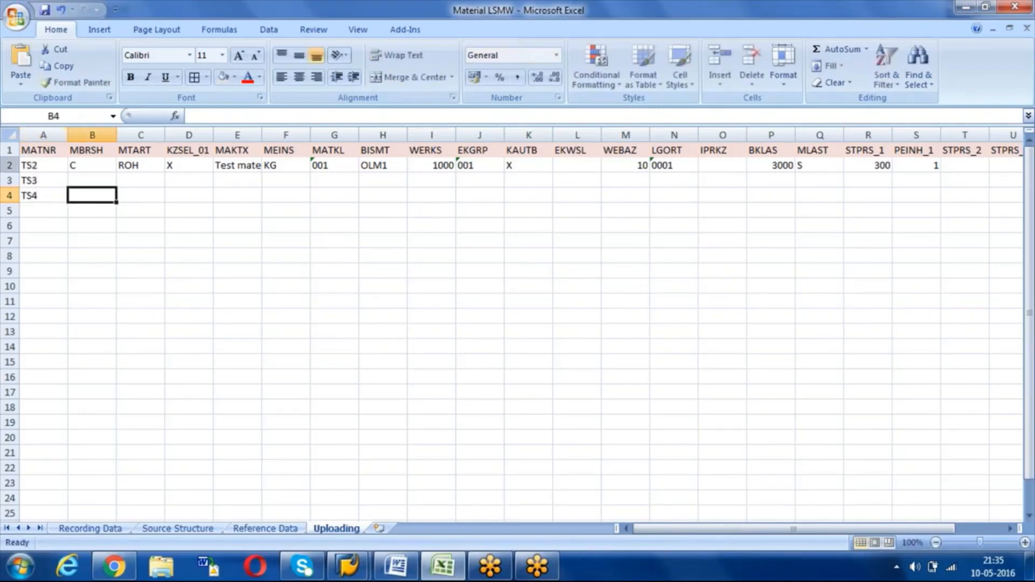
Step: Copy row 2's field values from column B onward down into rows 3 and 4
left_click_drag(81, 163, 94, 199)
key("ctrl+shift+Right")
key("ctrl+shift+Right")
key("ctrl+shift+Right")
key("ctrl+shift+Right")
key("ctrl+shift+Right")
key("ctrl+shift+Right")
key("ctrl+shift+Right")
key("ctrl+shift+Right")
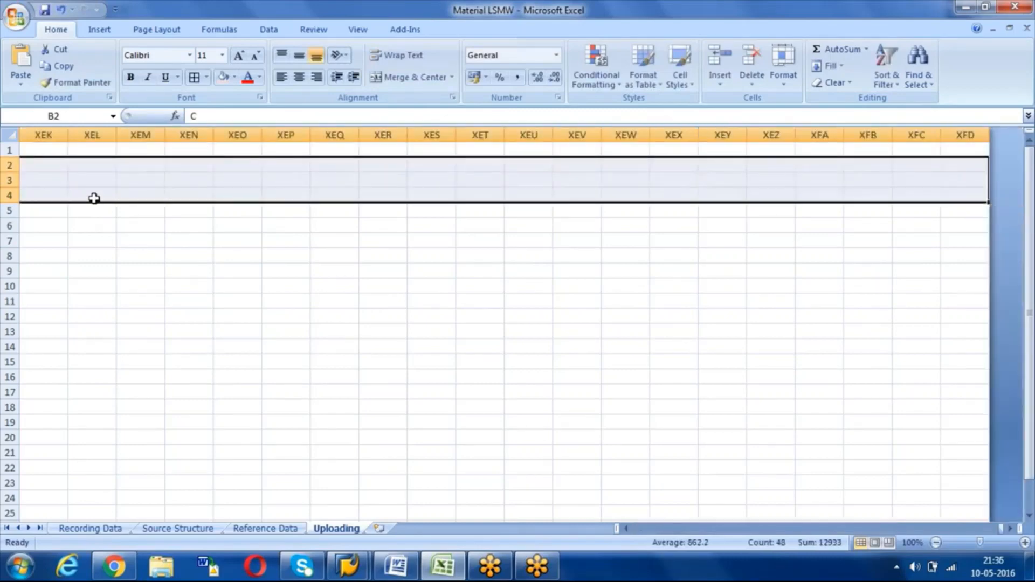
key("Left")
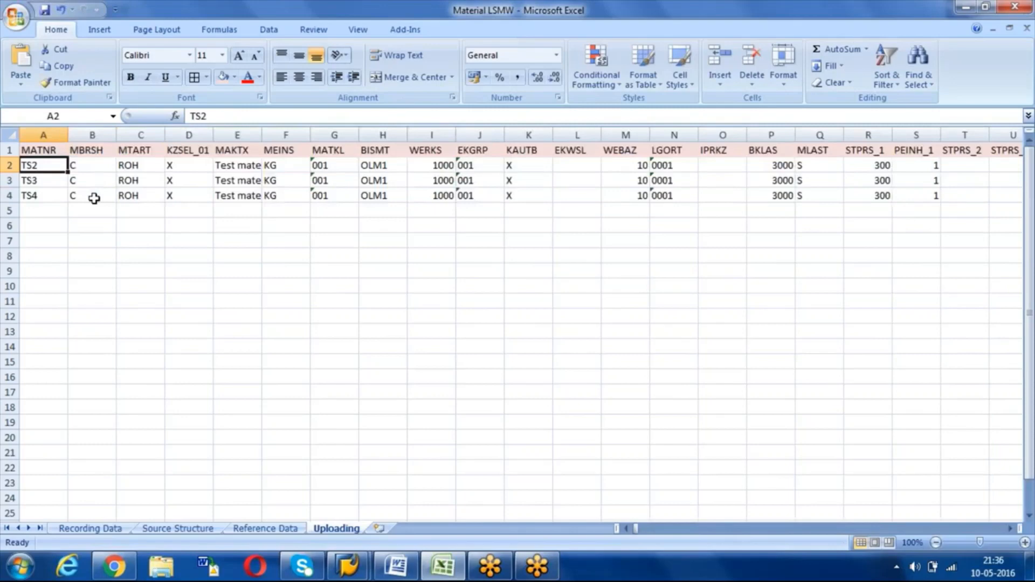
key("Right")
key("Right")
key("Right")
key("Right")
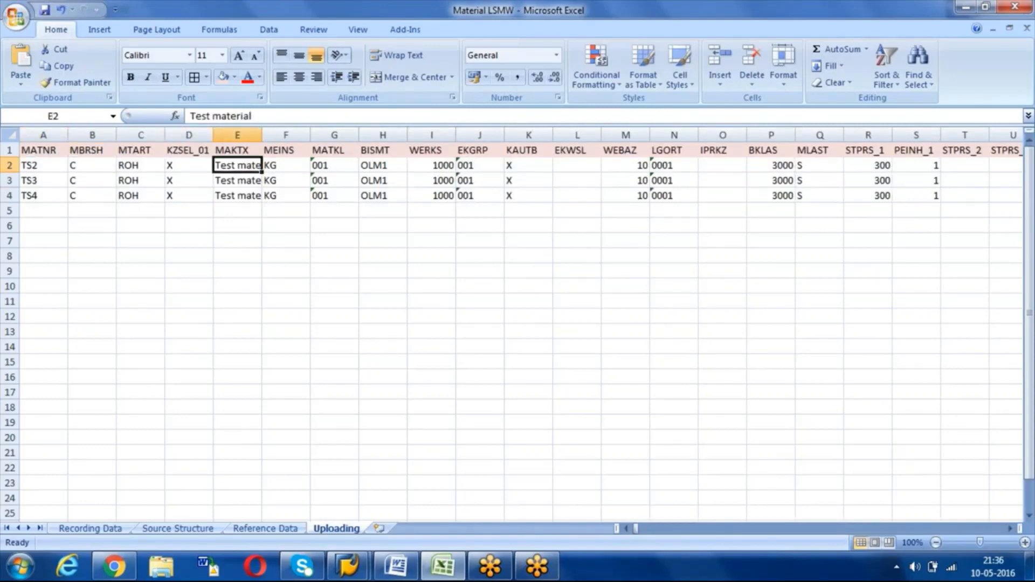
Step: Autofit column E and enter descriptions LM2, LM3 and LM4 in E2:E4
double_click(263, 135)
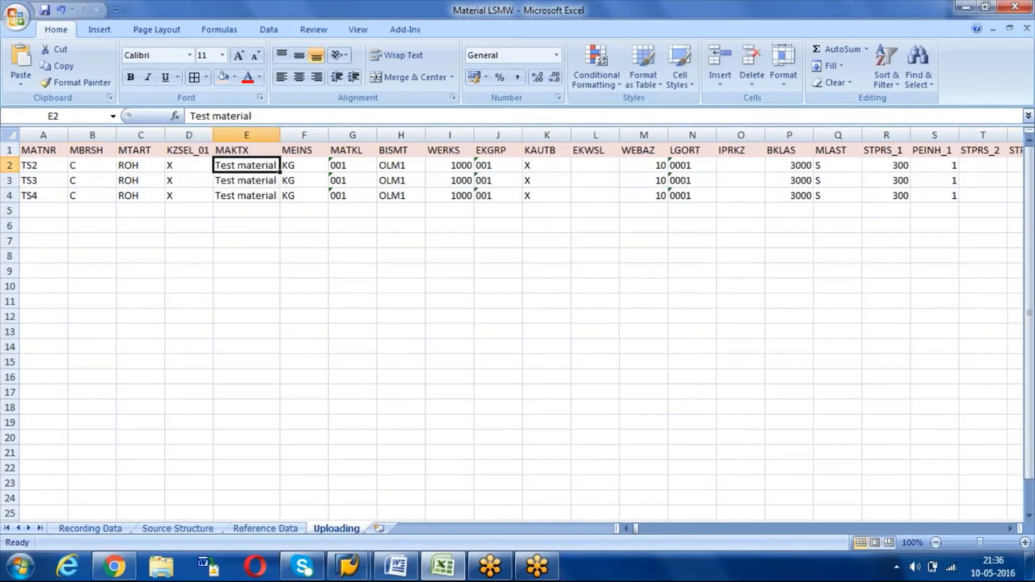
key("BackSpace")
type("LM")
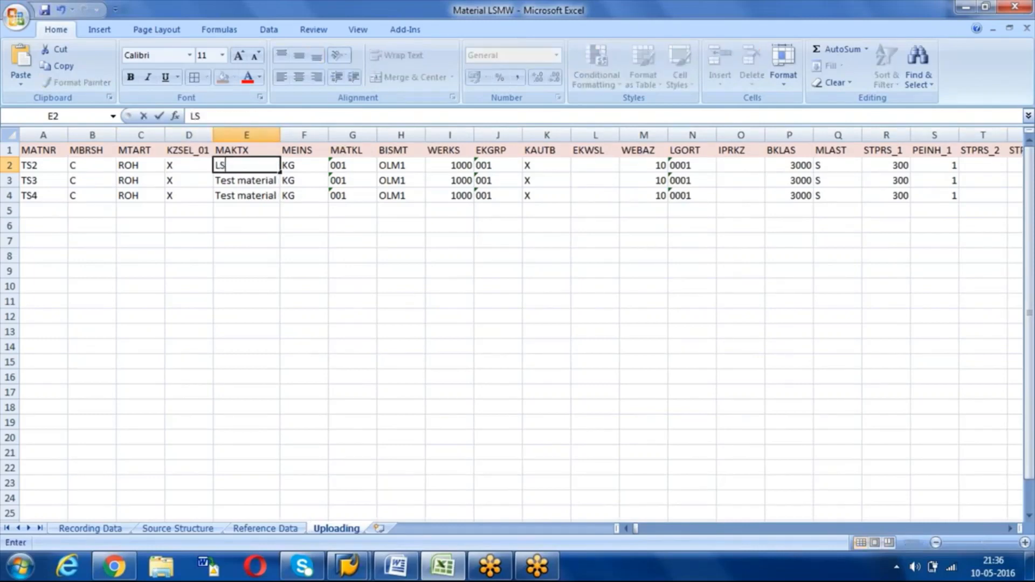
type("1")
key("Return")
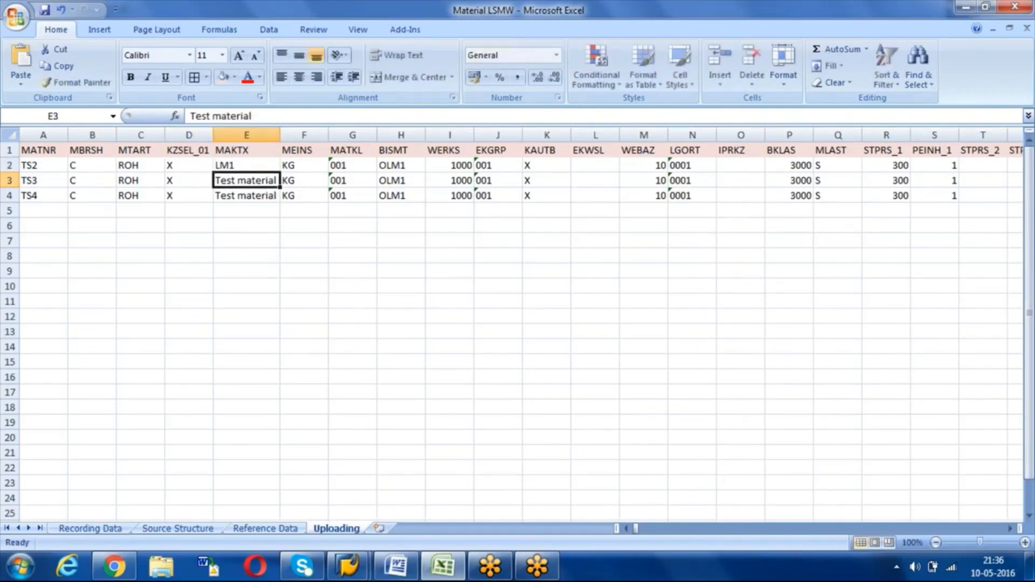
key("Up")
key("BackSpace")
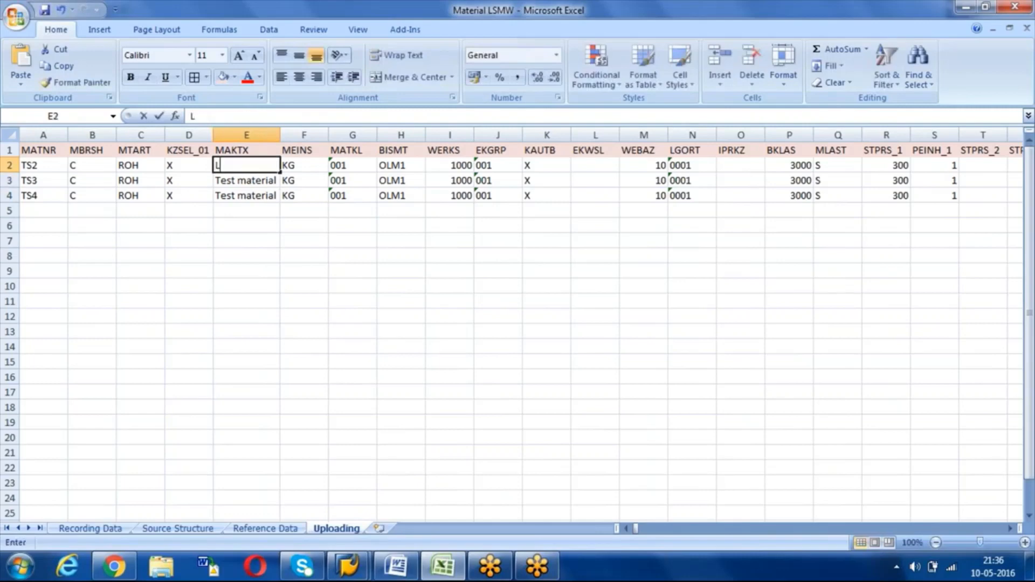
type("LM2")
key("Return")
key("BackSpace")
type("LM")
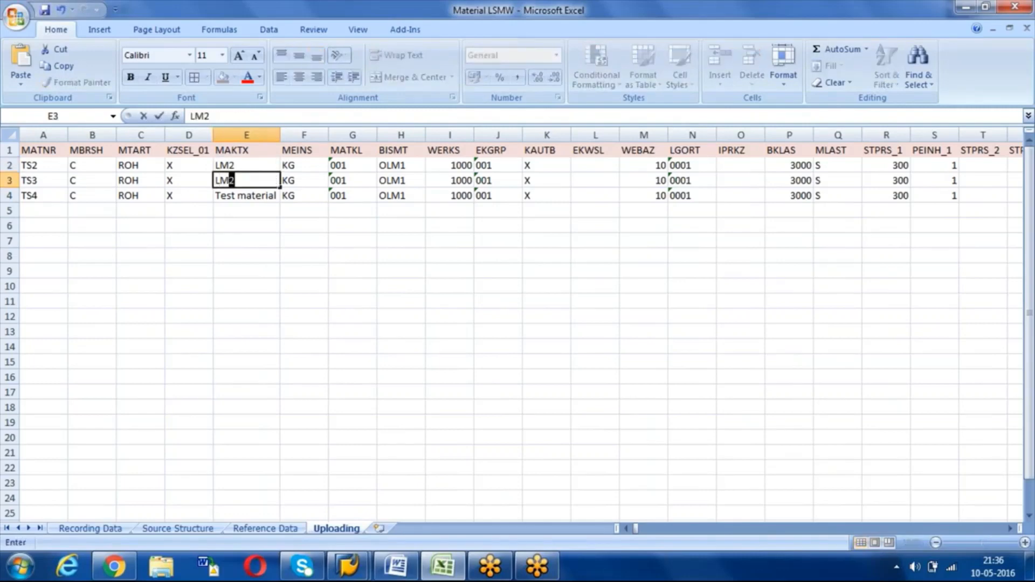
type("3")
key("Return")
key("BackSpace")
type("LM")
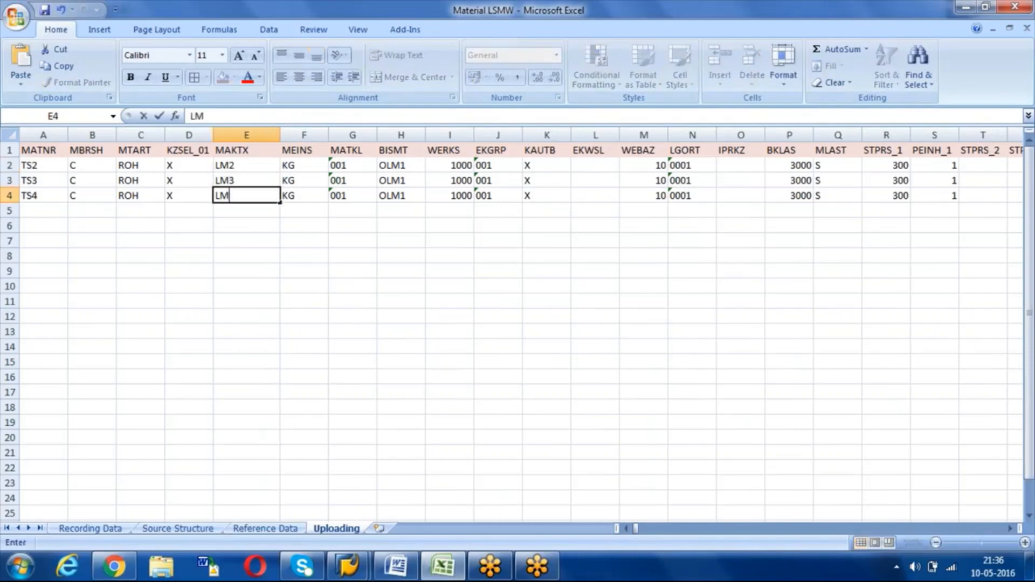
type("4")
key("Tab")
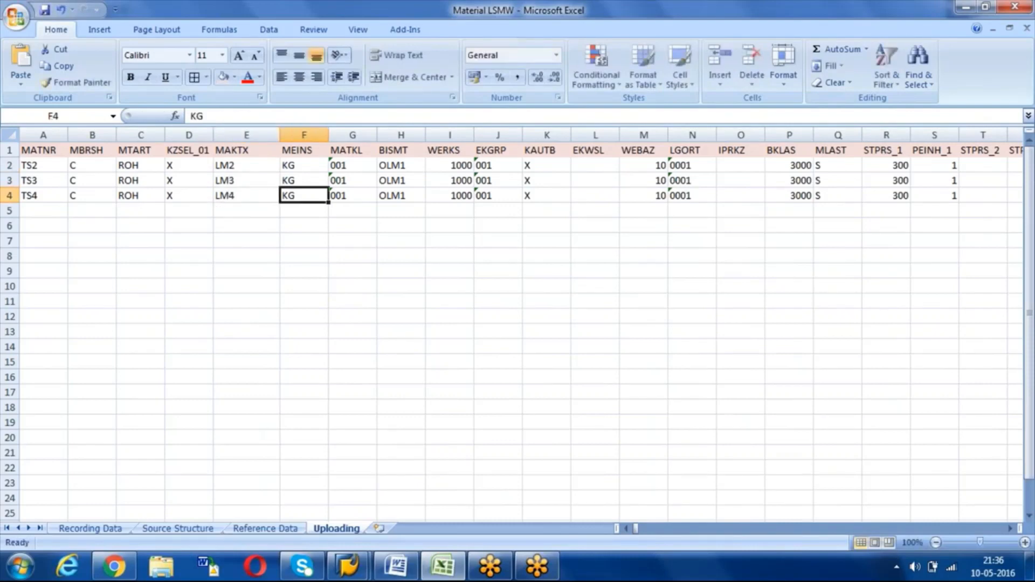
Step: Enter old material numbers OLD2, OLD3 and OLD4 in H2:H4
key("Tab")
key("Tab")
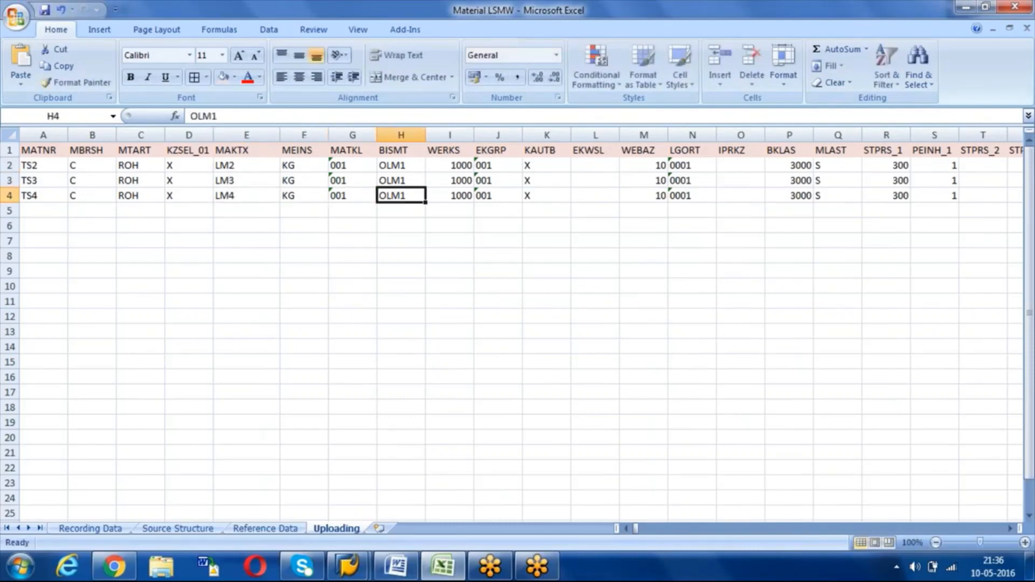
key("Up")
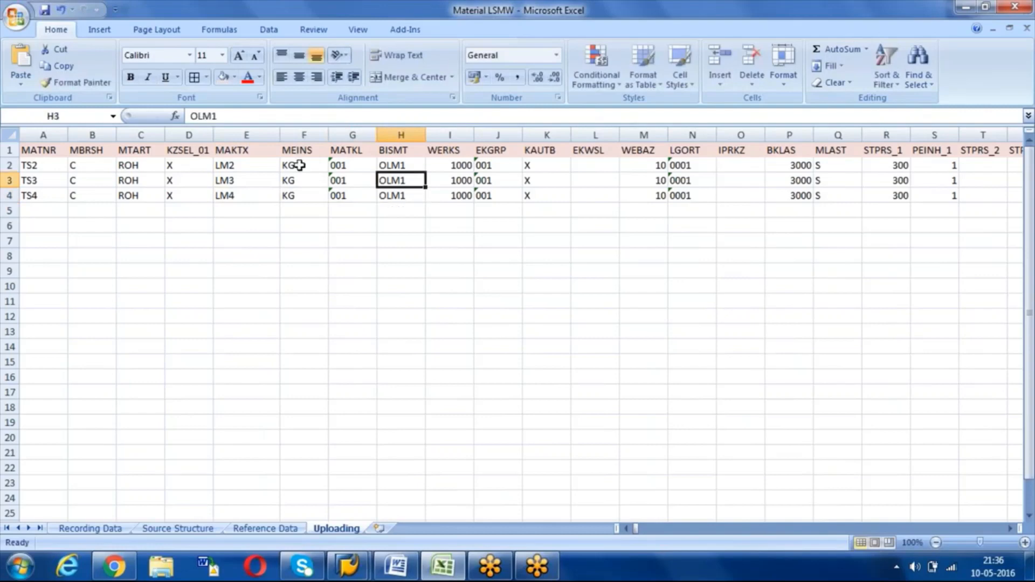
double_click(412, 163)
type("old")
key("BackSpace")
key("BackSpace")
key("BackSpace")
type("OLD2")
key("Return")
type("OLD3")
key("Return")
type("OLD3")
key("BackSpace")
type("4")
key("Tab")
key("Tab")
key("Tab")
key("Tab")
key("Tab")
key("Tab")
key("Tab")
key("Tab")
key("Tab")
key("Tab")
key("Tab")
key("Tab")
key("Tab")
key("Tab")
key("Tab")
key("Tab")
key("Tab")
key("Tab")
key("Tab")
key("Tab")
key("Tab")
key("Tab")
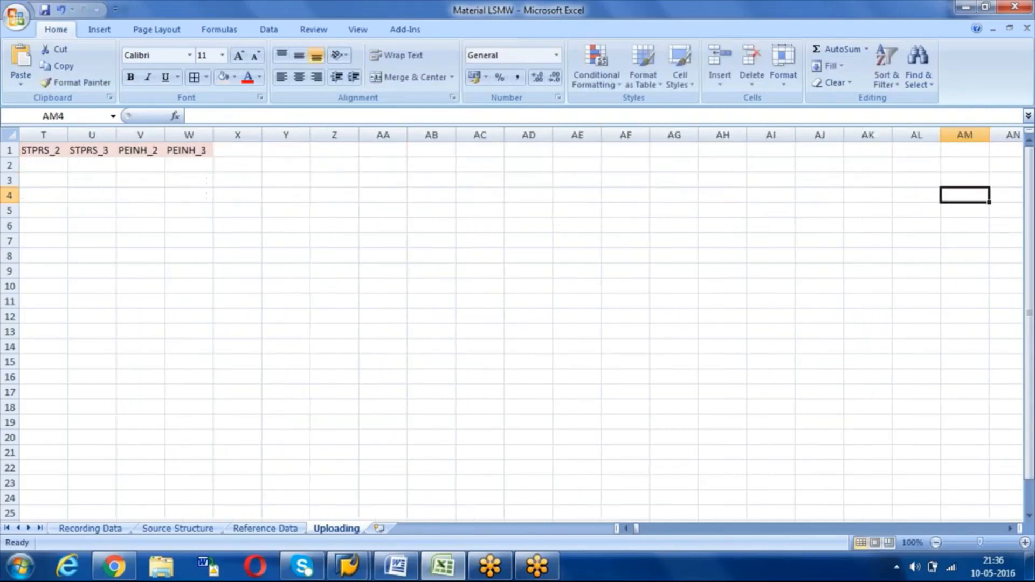
Step: Replace the MLAST value S with 3 in Q2:Q4
key("shift+Tab")
key("shift+Tab")
key("shift+Tab")
key("shift+Tab")
key("shift+Tab")
key("shift+Tab")
key("shift+Tab")
key("shift+Tab")
key("shift+Tab")
key("shift+Tab")
key("shift+Tab")
key("shift+Tab")
key("shift+Tab")
key("shift+Tab")
key("shift+Tab")
key("shift+Tab")
key("shift+Tab")
key("shift+Tab")
key("shift+Tab")
key("shift+Tab")
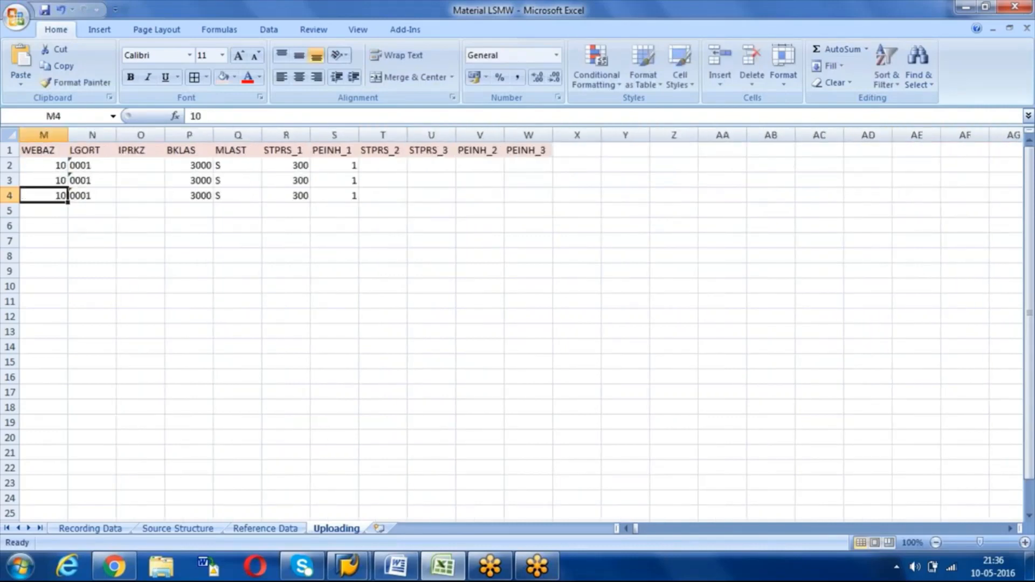
key("shift+Tab")
key("shift+Tab")
key("Tab")
key("Tab")
key("Tab")
key("Tab")
key("Tab")
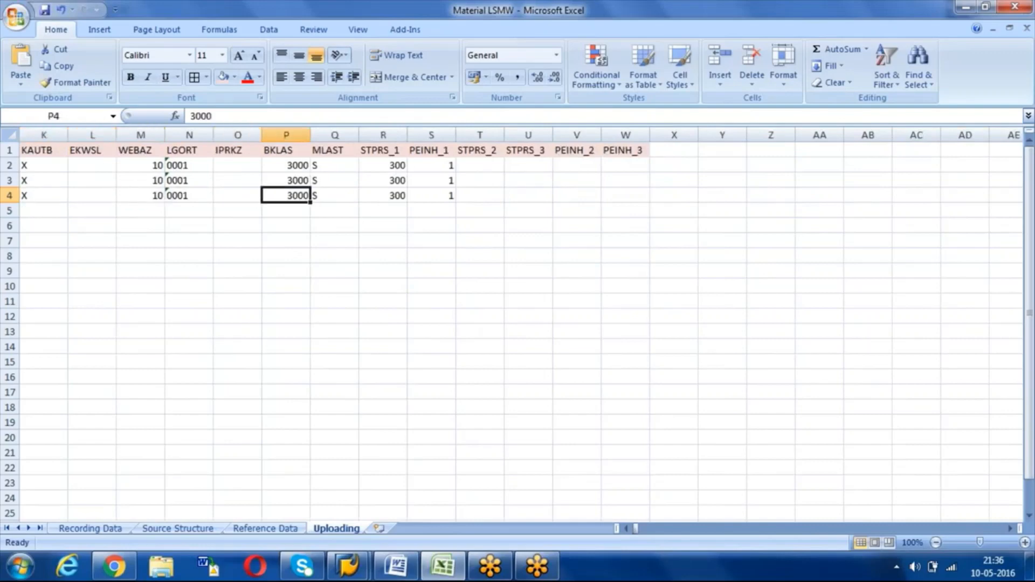
key("Tab")
key("Up")
key("Up")
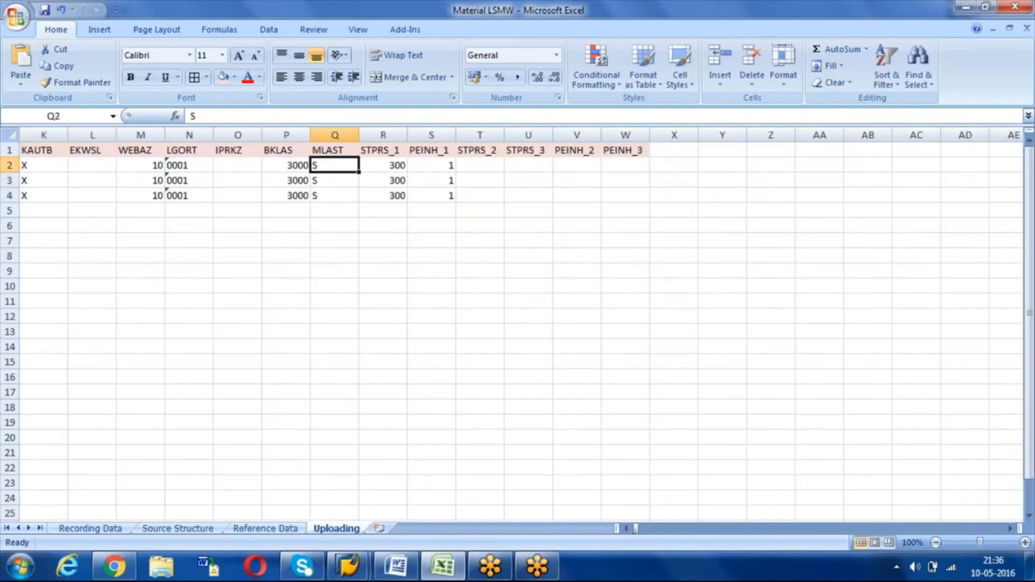
type("3")
key("Return")
type("3")
key("Return")
type("3")
key("Return")
key("Up")
key("Up")
key("Up")
Step: On the Reference Data sheet, change TS1's MLAST value from S to 3
left_click(273, 528)
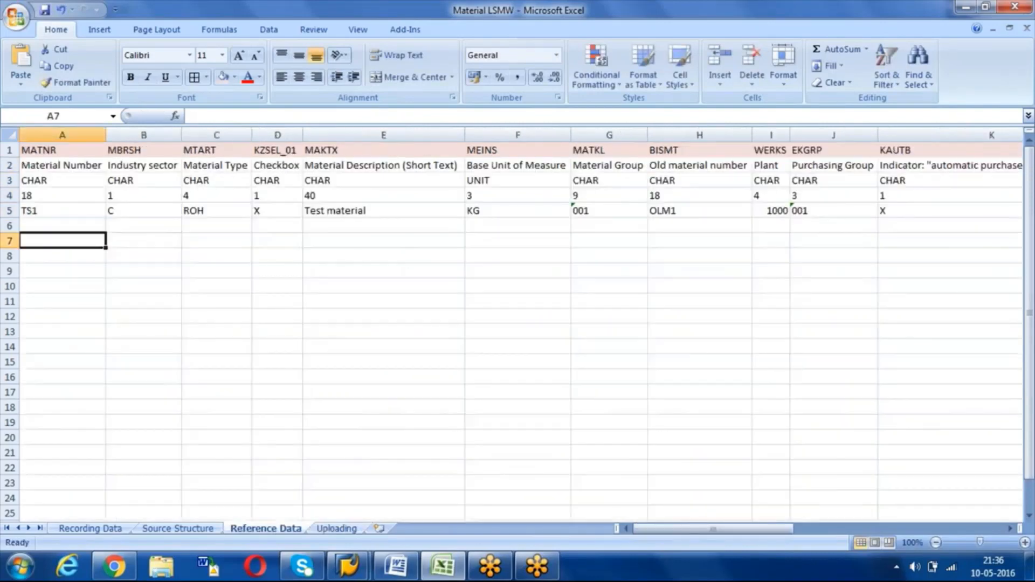
left_click(668, 193)
key("Right")
key("Right")
key("Right")
key("Right")
key("Right")
key("Right")
key("Right")
key("Right")
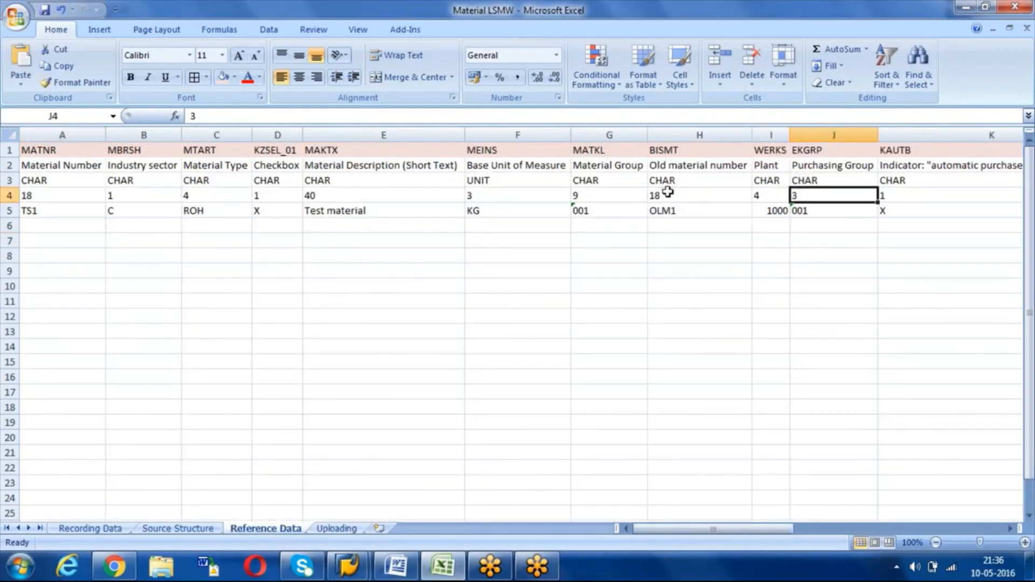
key("Right")
key("Right")
key("Right")
key("Right")
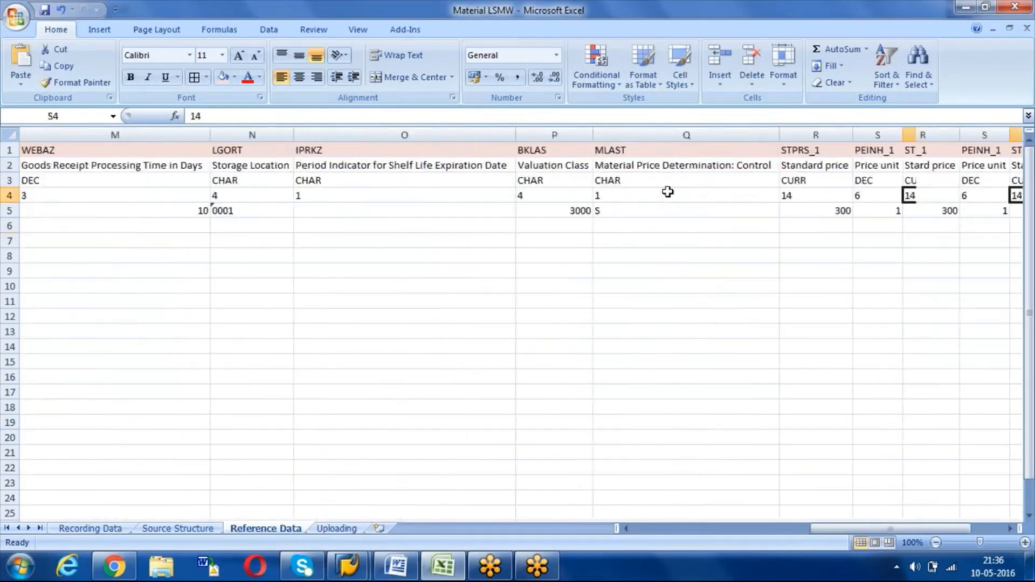
key("Left")
key("Left")
key("Left")
key("Left")
key("Right")
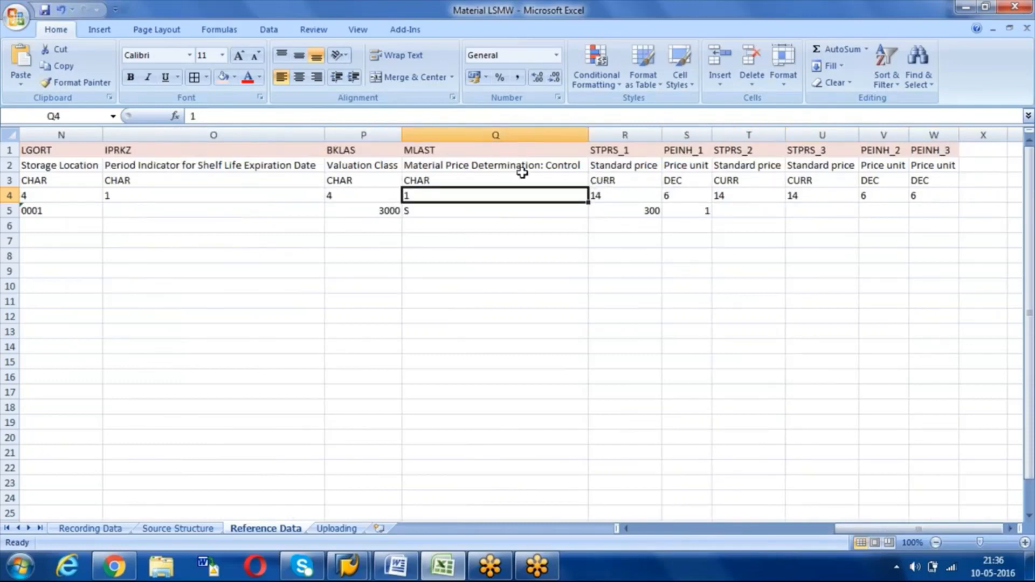
left_click(491, 212)
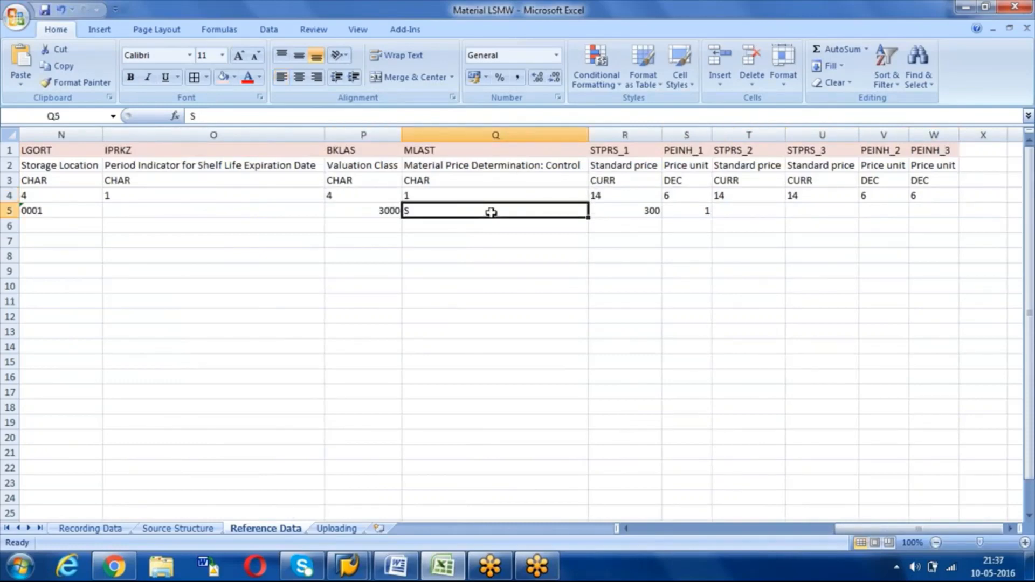
type("3")
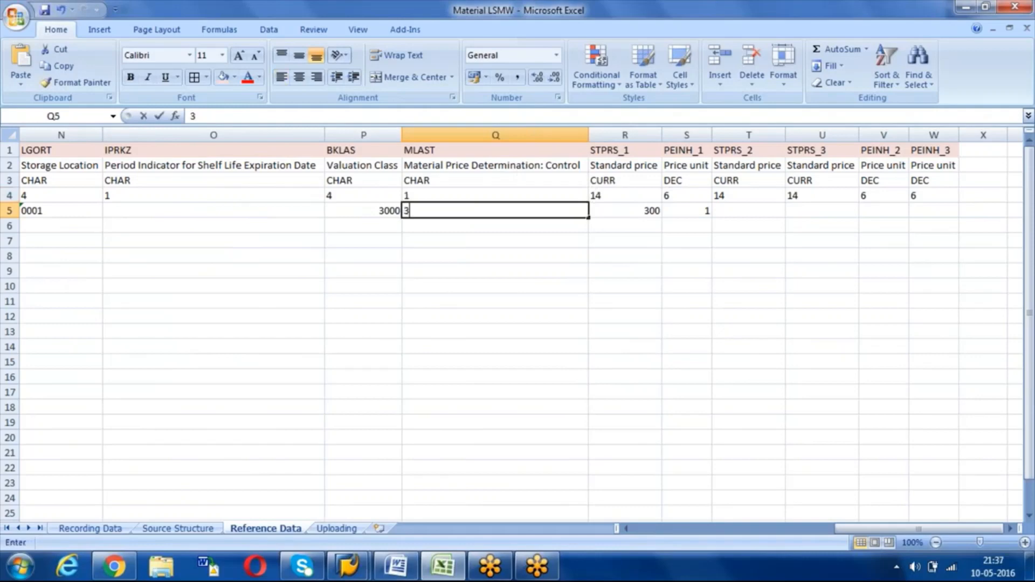
key("Return")
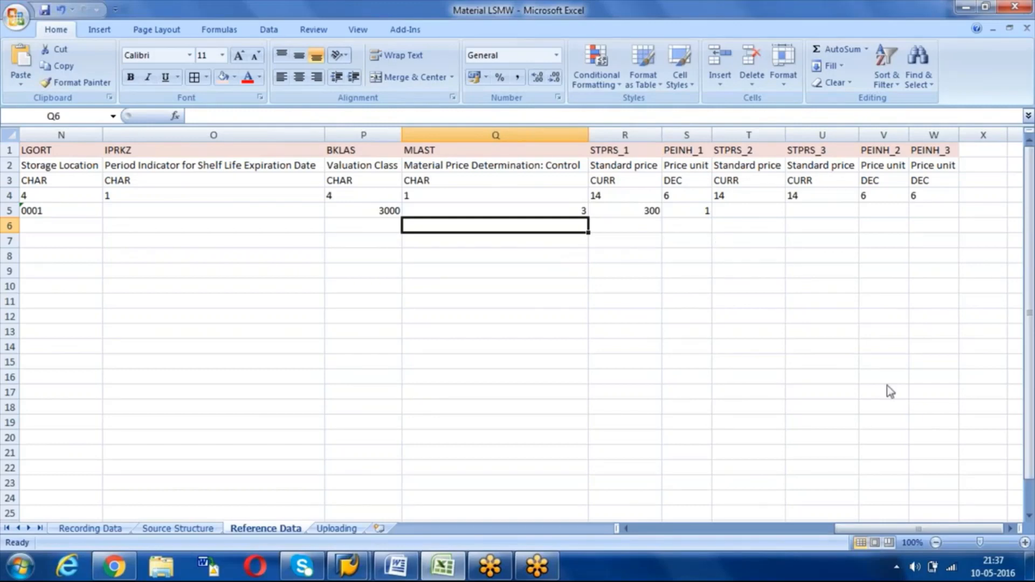
left_click(844, 382)
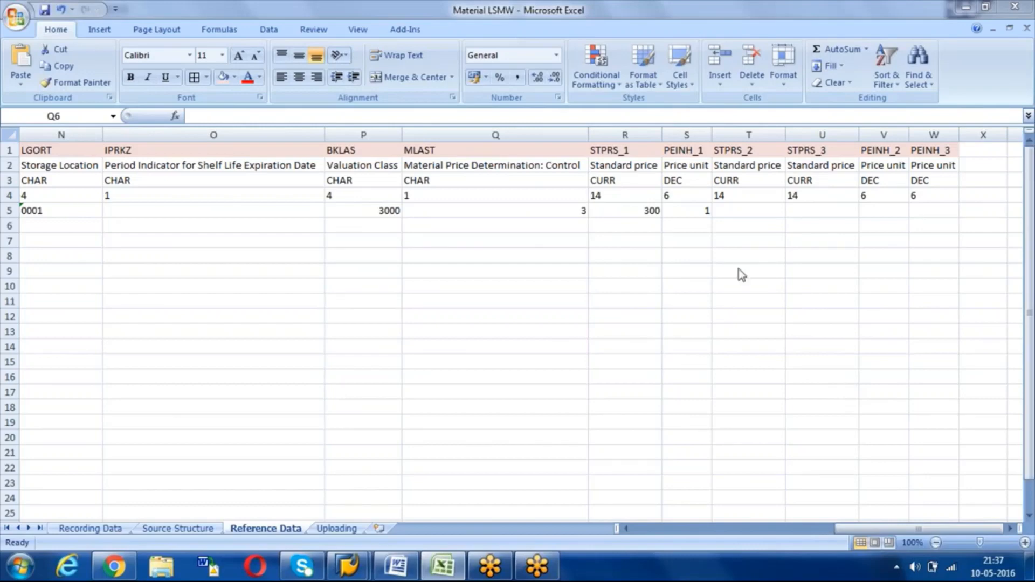
left_click(336, 530)
Step: Select and copy A1:W4 on the Uploading sheet, then minimise Excel
left_click(335, 530)
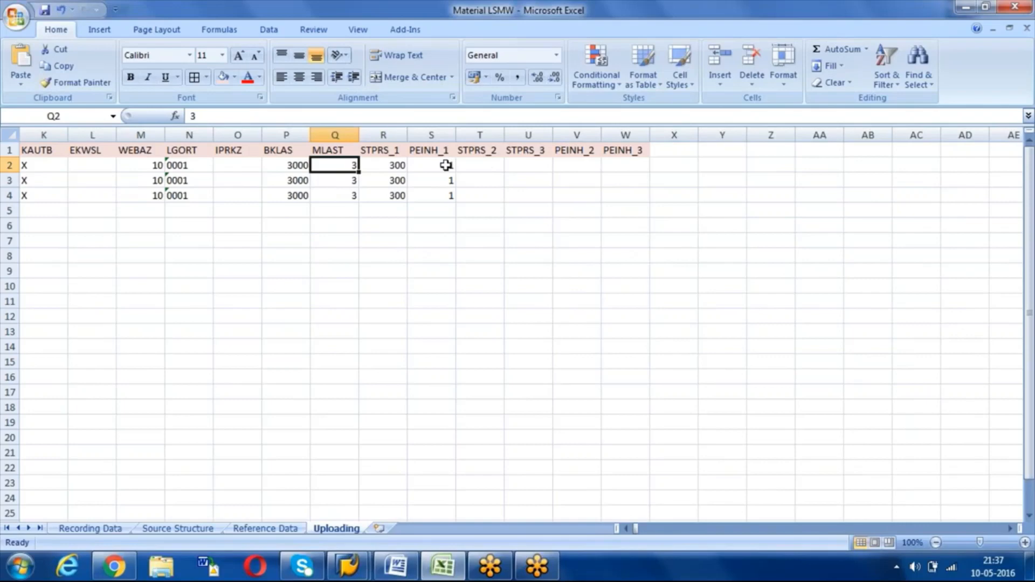
left_click(622, 151)
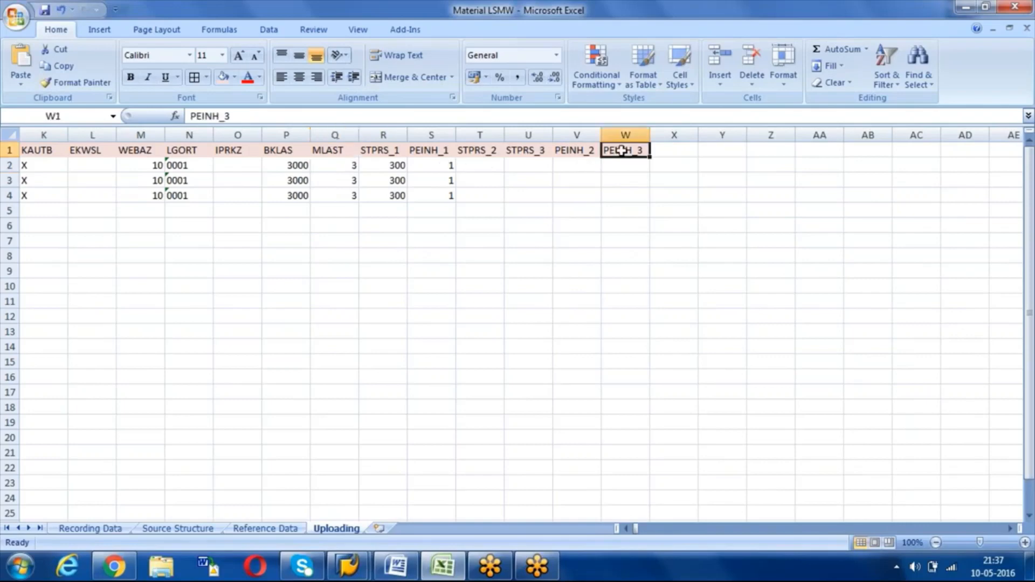
key("shift+Down")
key("shift+Down")
key("shift+Down")
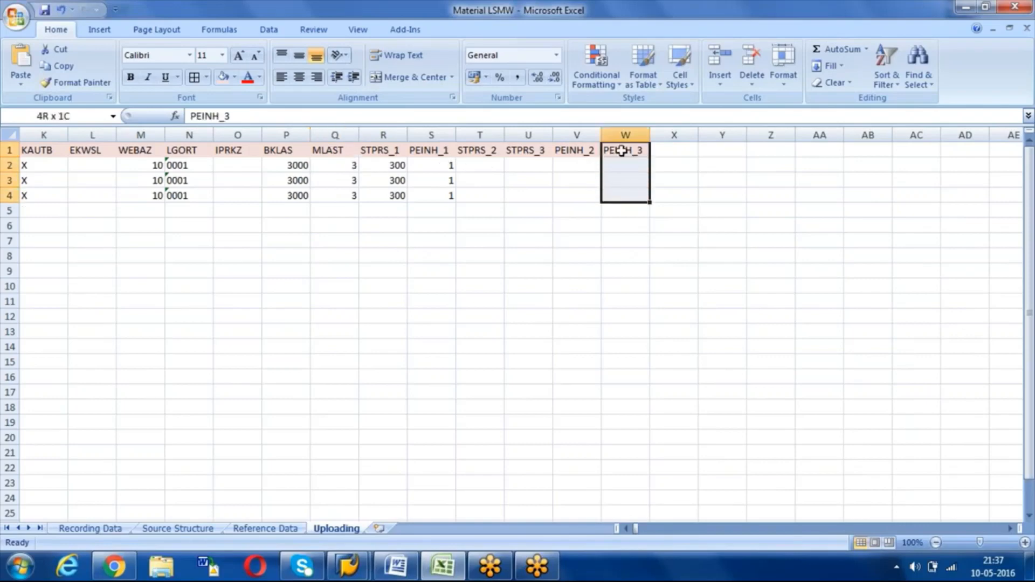
key("ctrl+shift+Left")
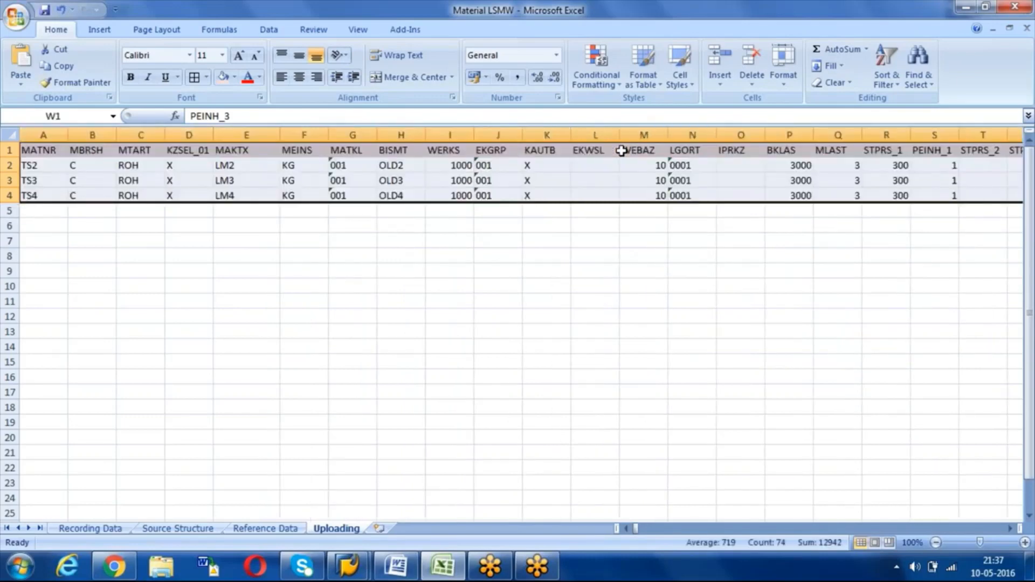
key("ctrl+c")
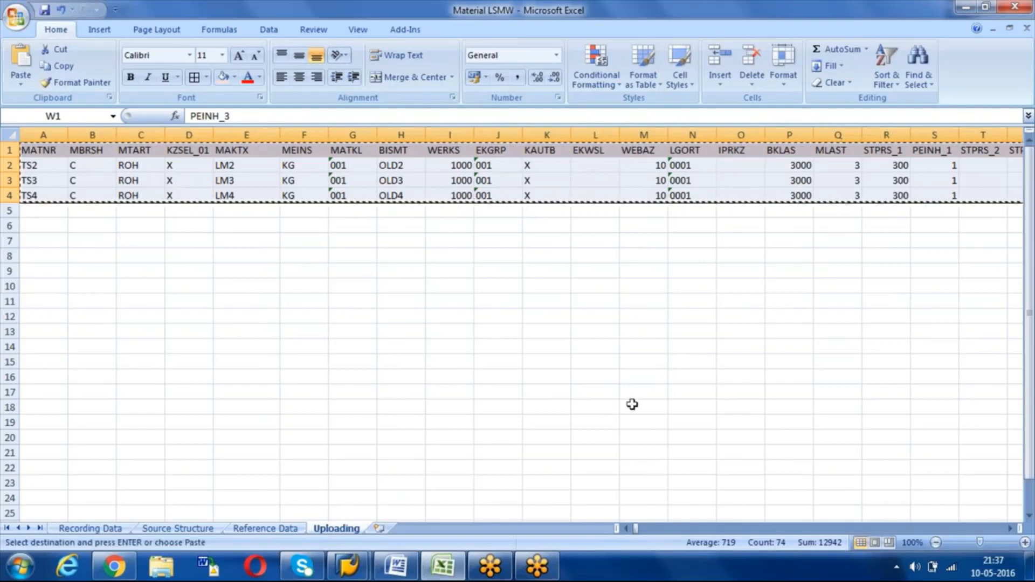
left_click(1031, 567)
Step: Open ROH_UPLOAD, replace all its text with the pasted TS2–TS4 rows, and close it
double_click(595, 249)
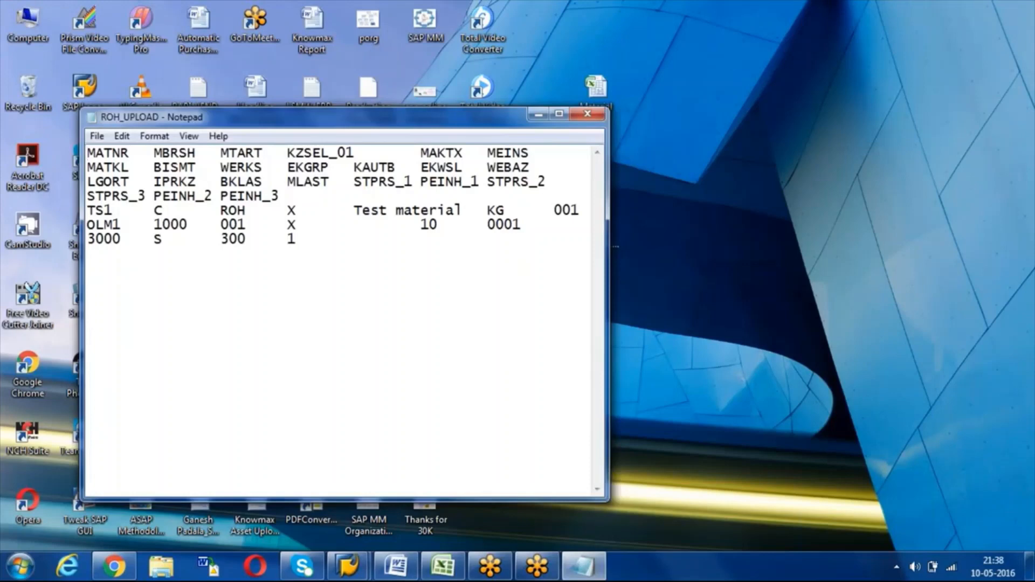
key("ctrl+a")
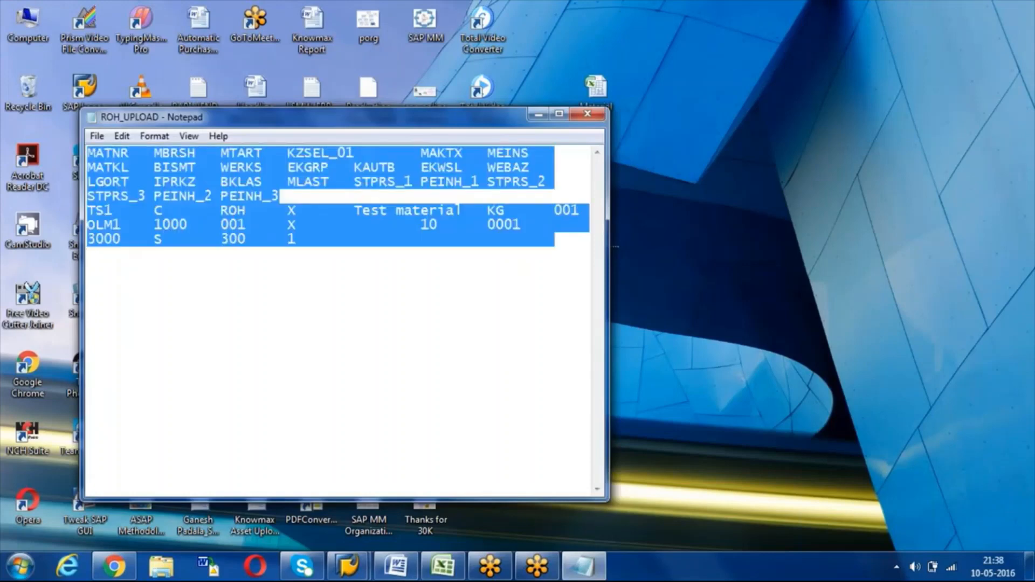
key("ctrl+v")
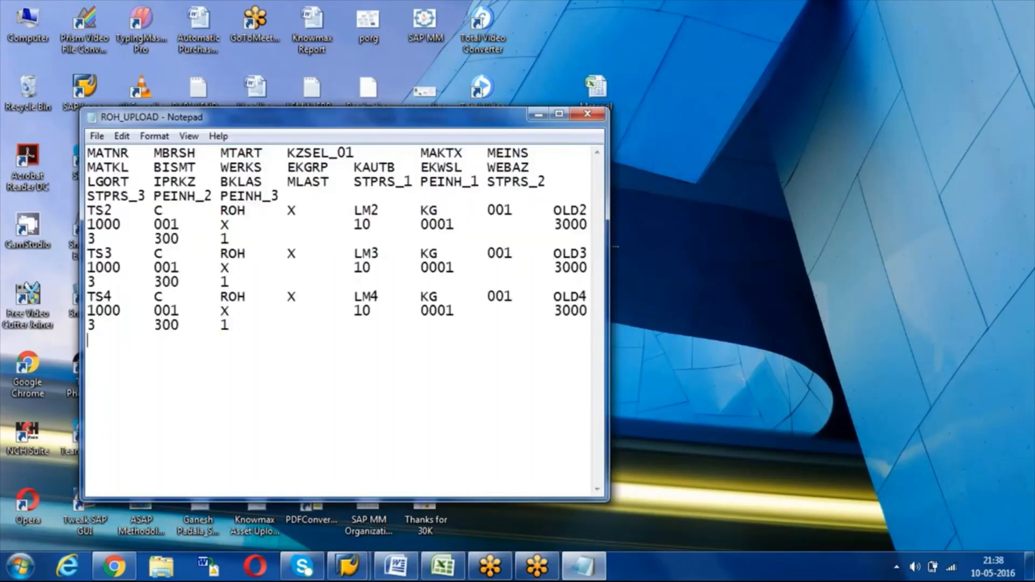
left_click(421, 312)
left_click(589, 114)
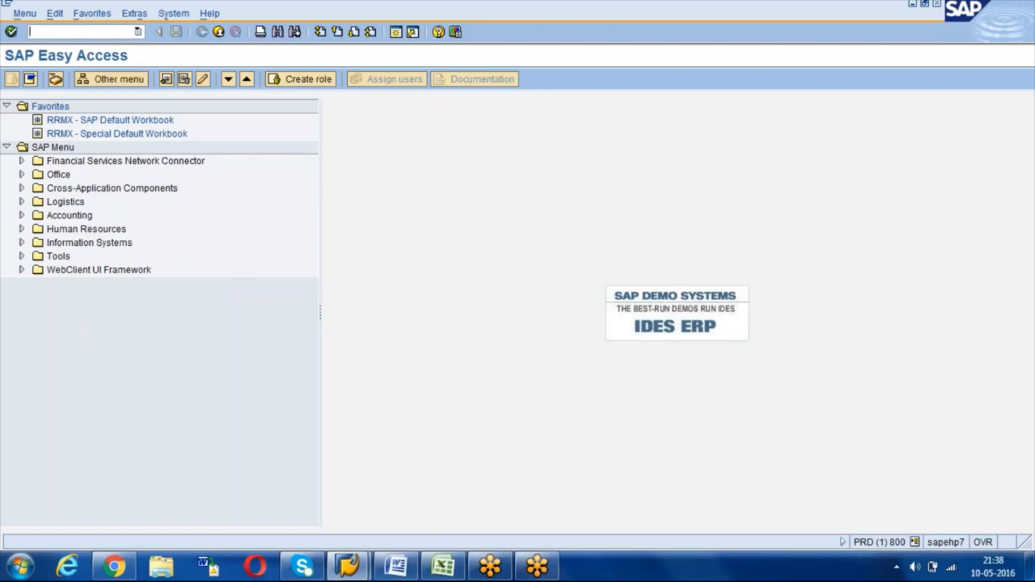
Step: Open LSMW with the LSMW command and execute ROH CREATION's Specify Files step showing ROH_UPLOAD.txt
type("LSMW")
key("Return")
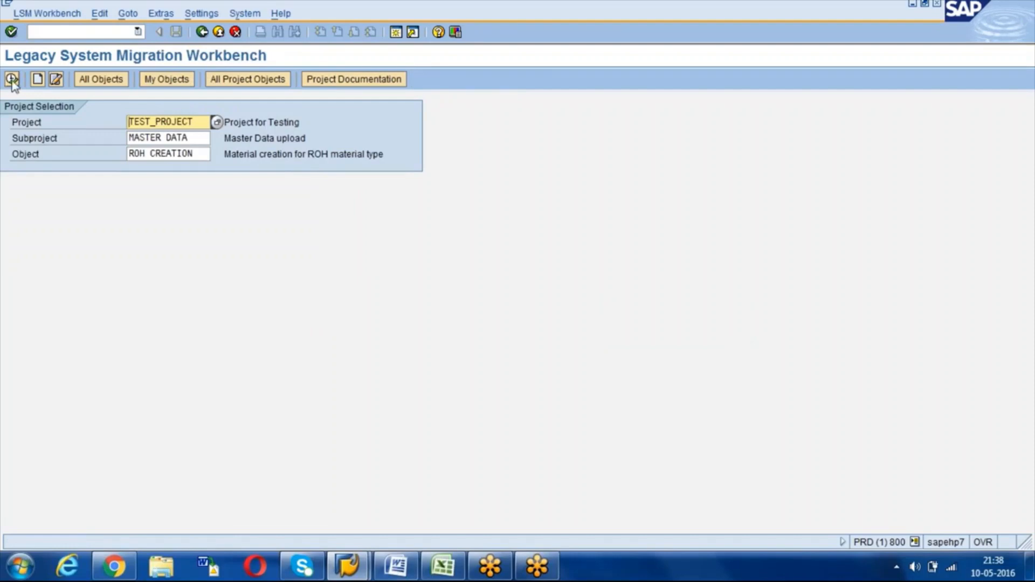
left_click(11, 79)
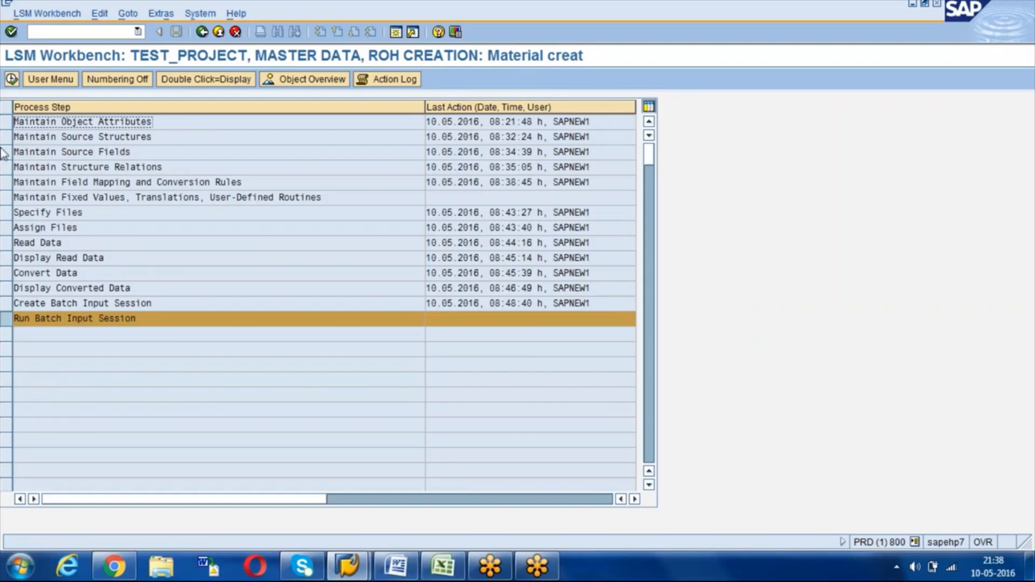
left_click(9, 215)
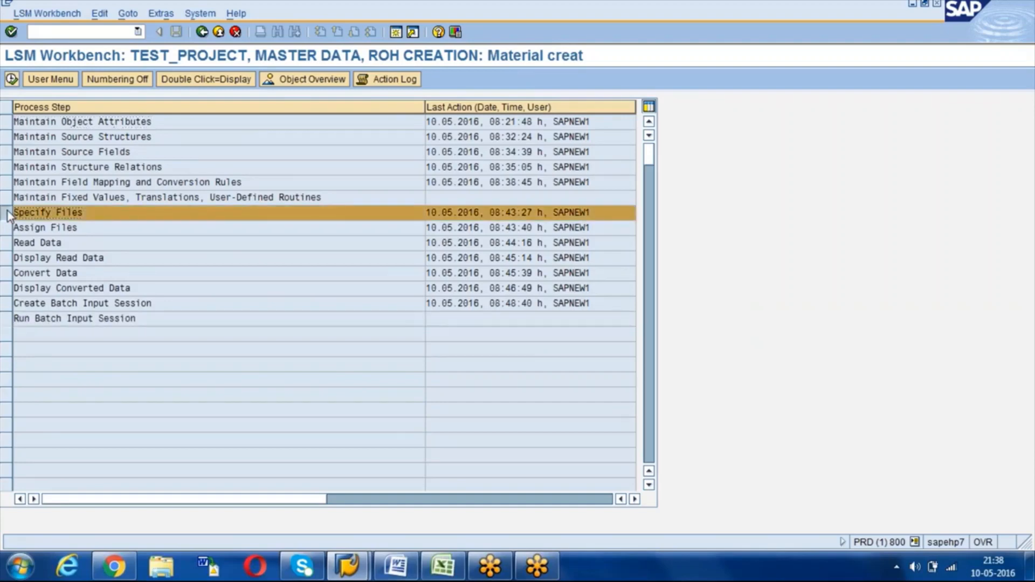
left_click(12, 79)
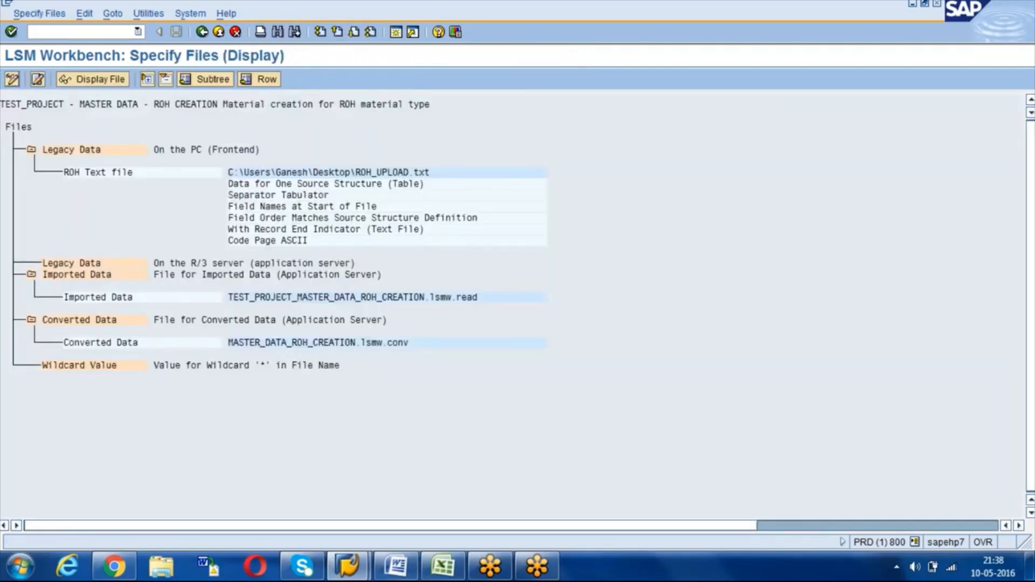
Step: In change mode, browse to ROH_UPLOAD.txt on the desktop for the ROH Text file
left_click(11, 79)
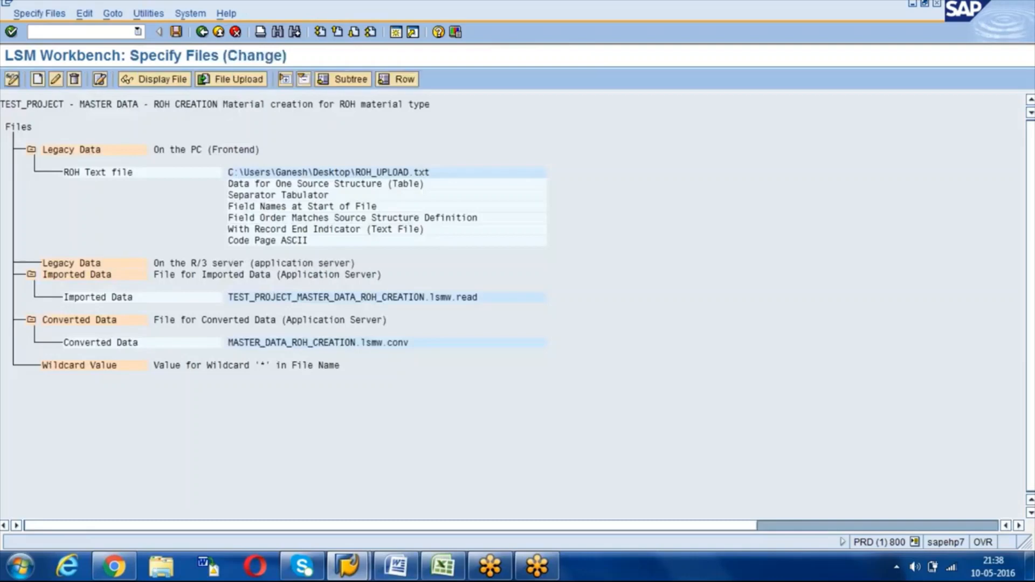
double_click(96, 178)
left_click(342, 148)
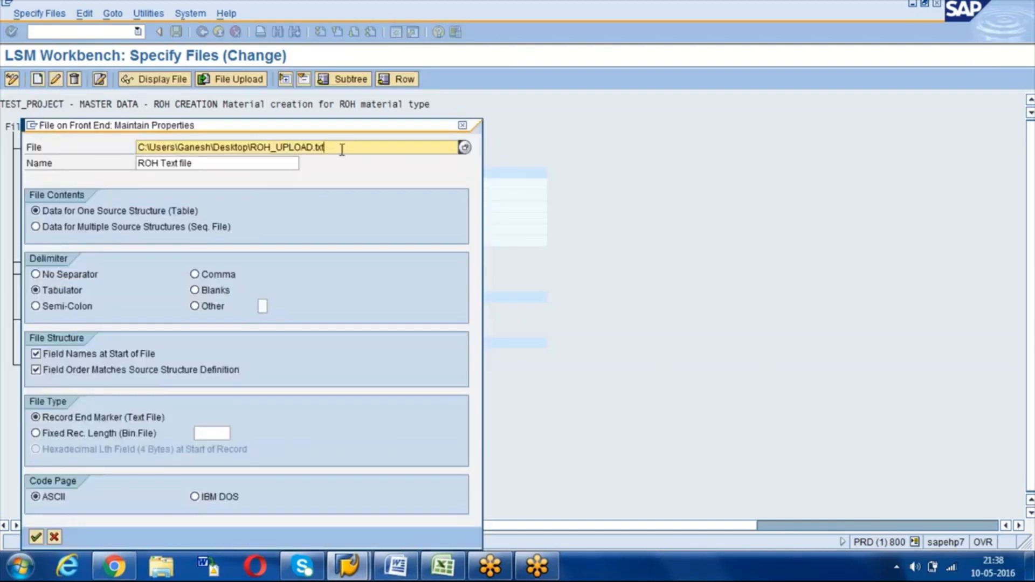
left_click(464, 149)
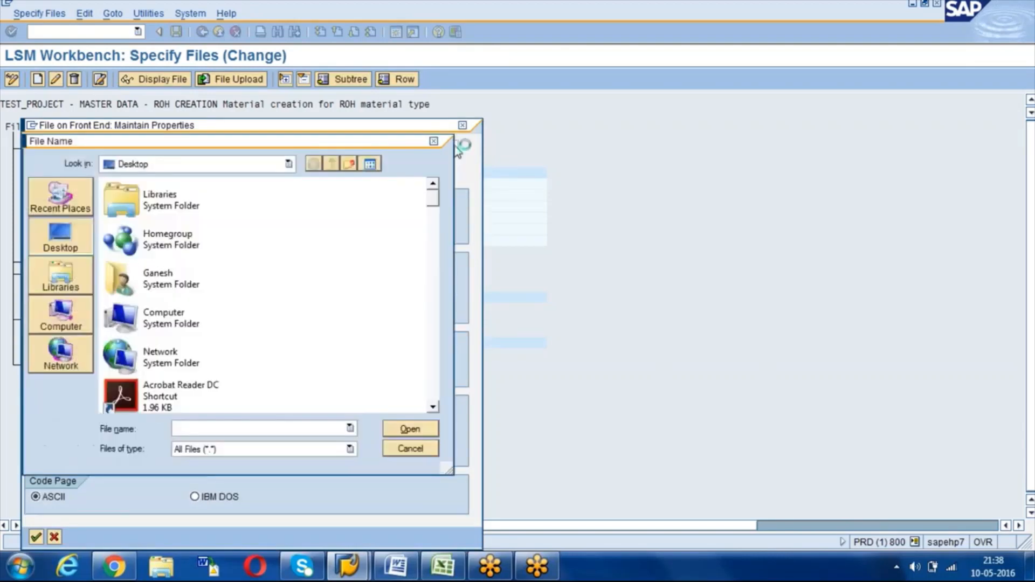
left_click(70, 237)
left_click(194, 428)
type("ROH")
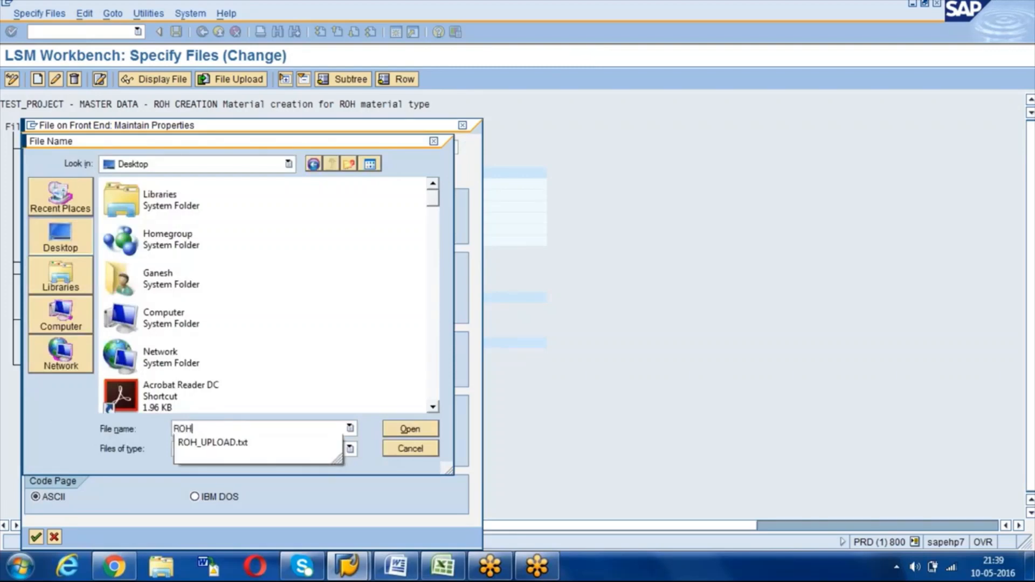
left_click(213, 443)
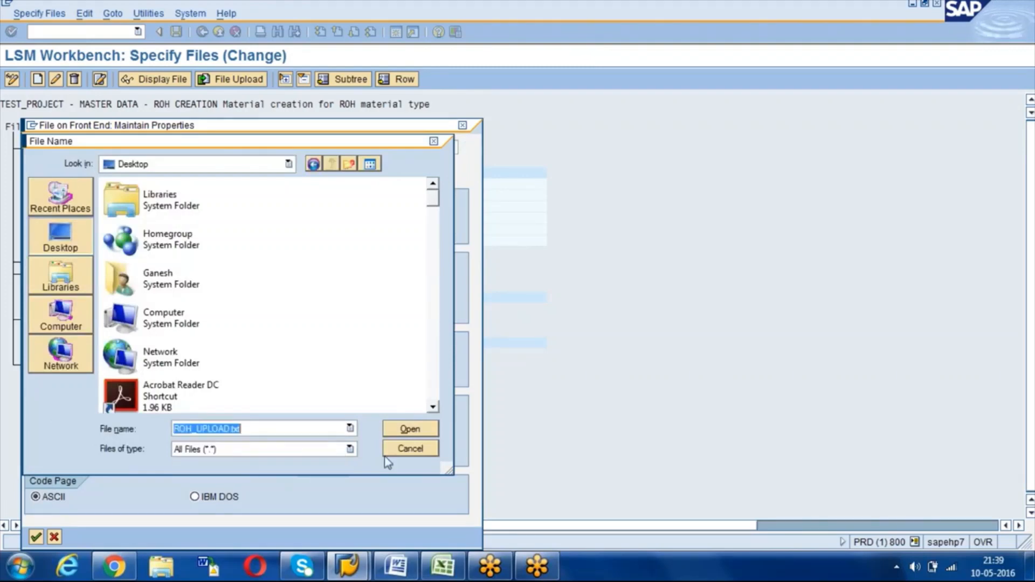
Step: Confirm ROH_UPLOAD.txt with tab delimiter, accept the file properties, and save the specification
left_click(414, 432)
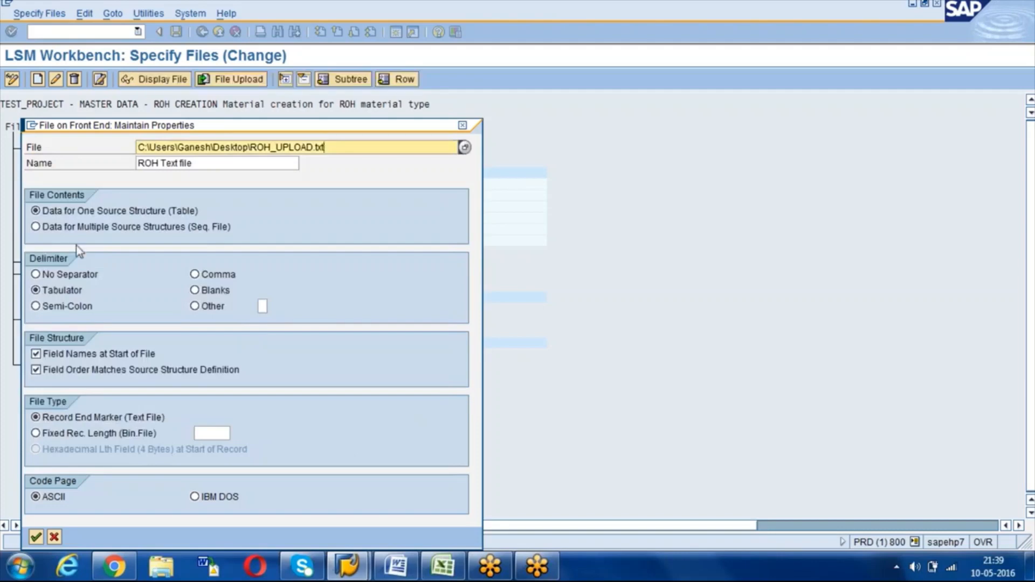
left_click(38, 293)
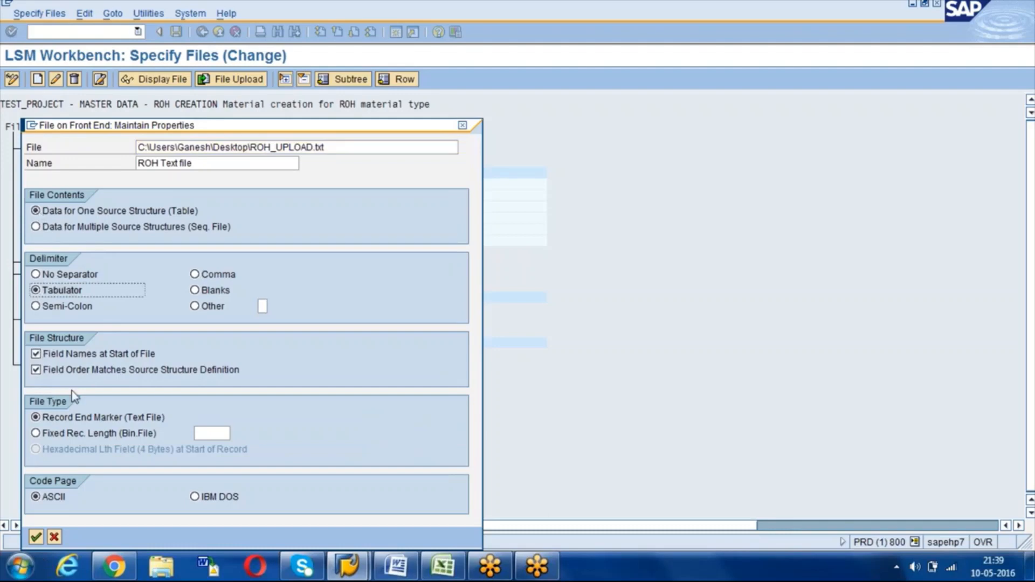
left_click(35, 537)
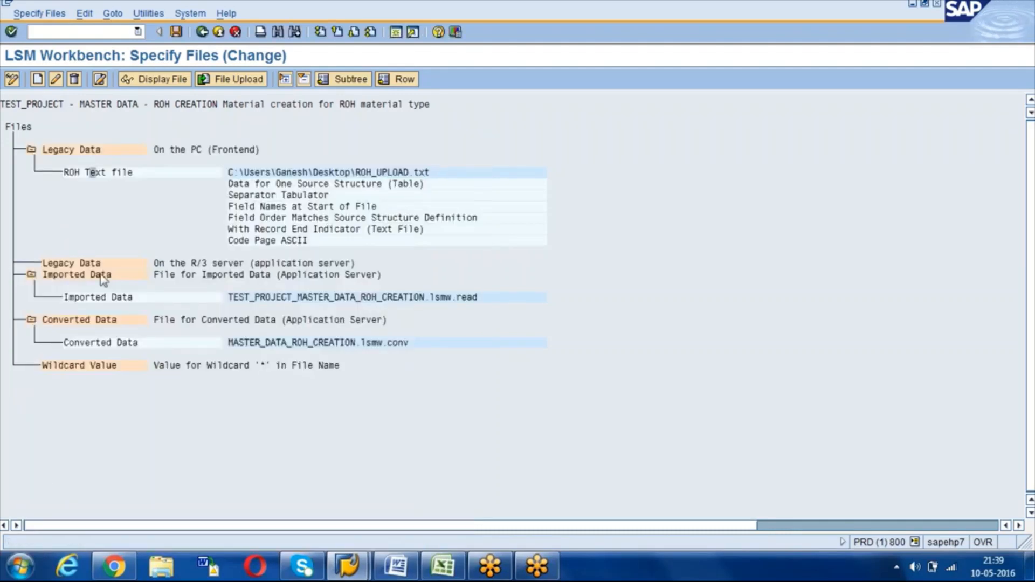
left_click(176, 33)
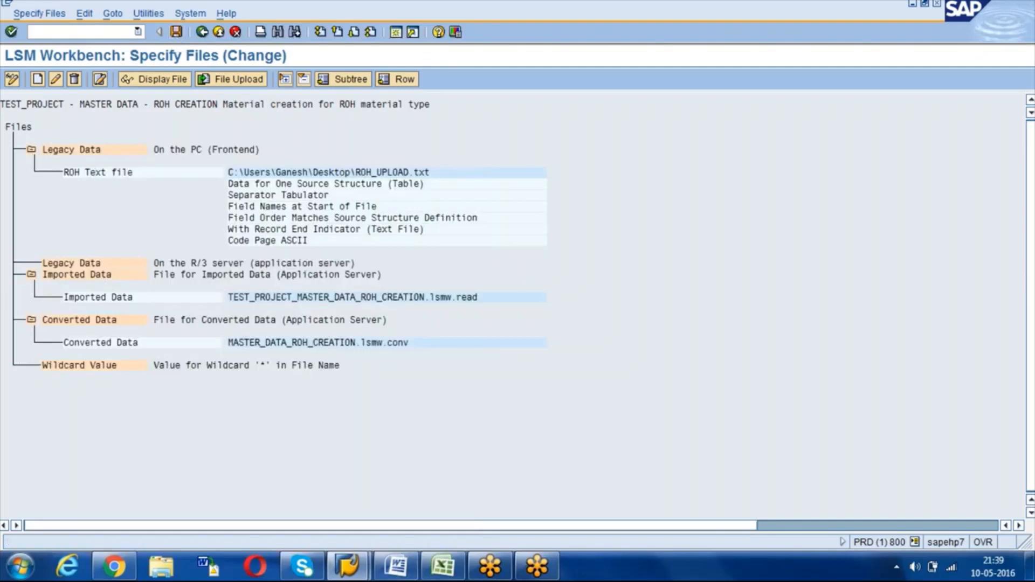
Step: Run the Assign Files step and return to the process step list
left_click(202, 33)
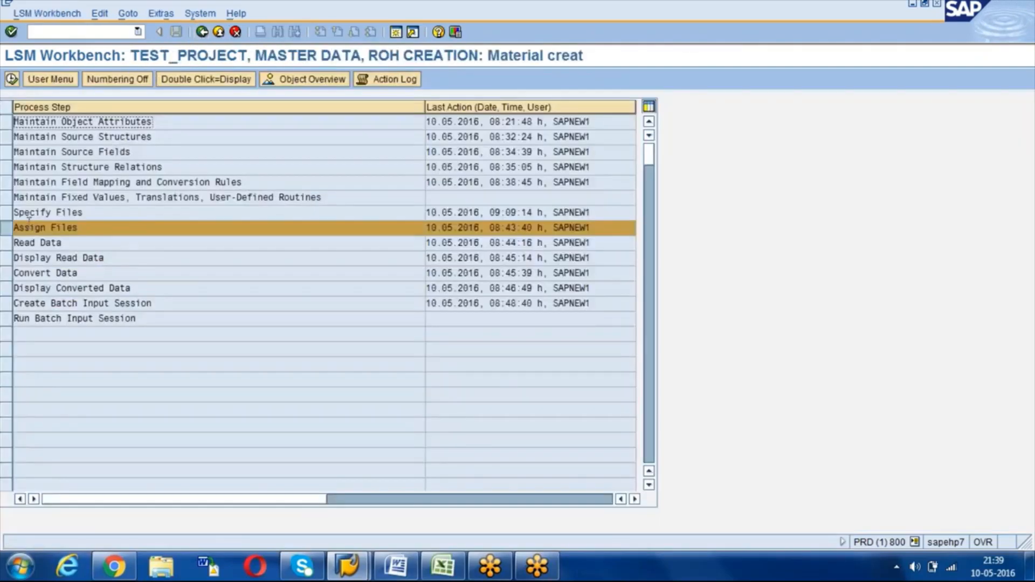
left_click(12, 79)
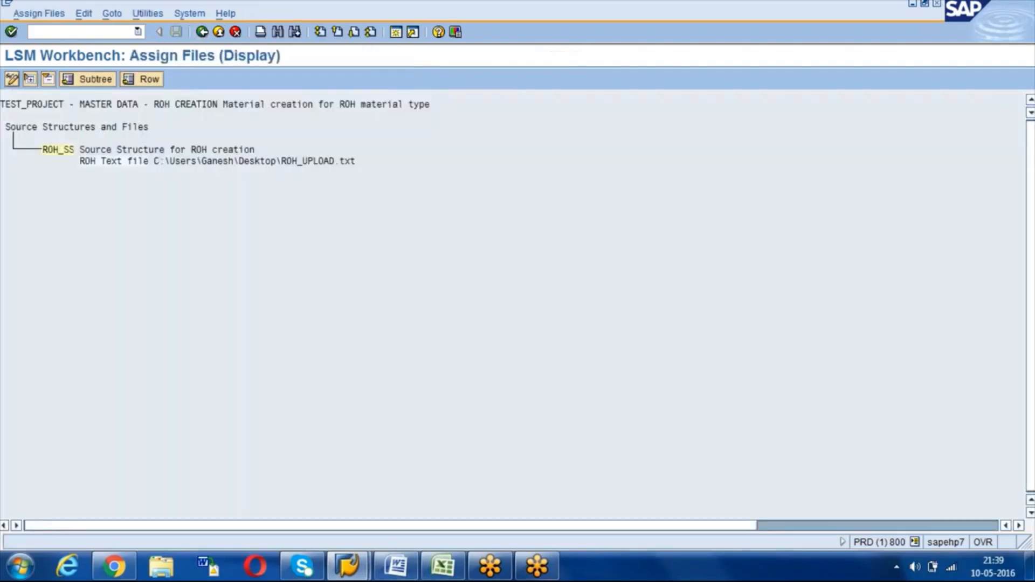
left_click(12, 79)
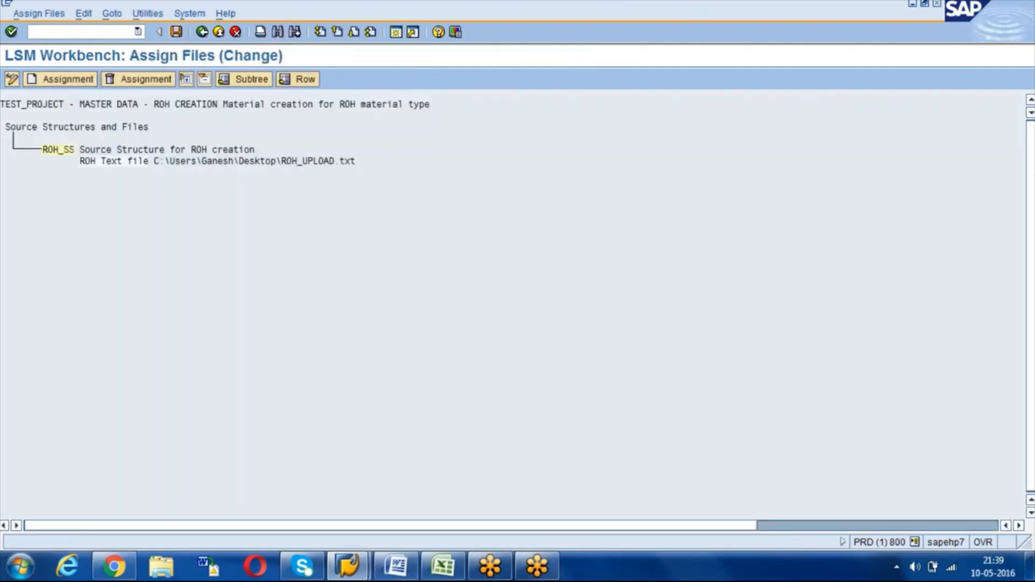
left_click(201, 32)
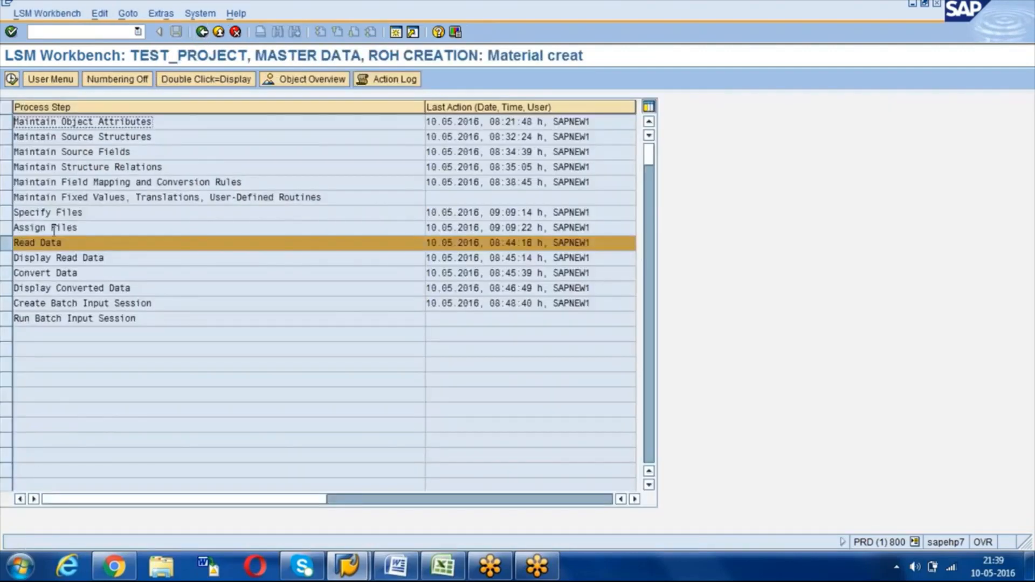
Step: Read the TS2–TS4 records from the upload file and display the read data
left_click(11, 79)
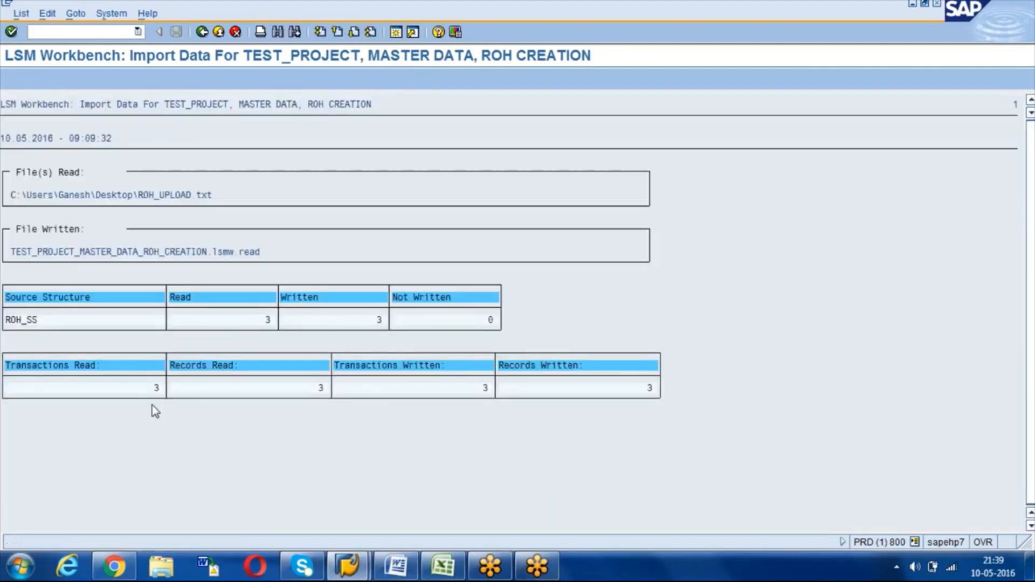
left_click(161, 389)
left_click(202, 32)
left_click(202, 32)
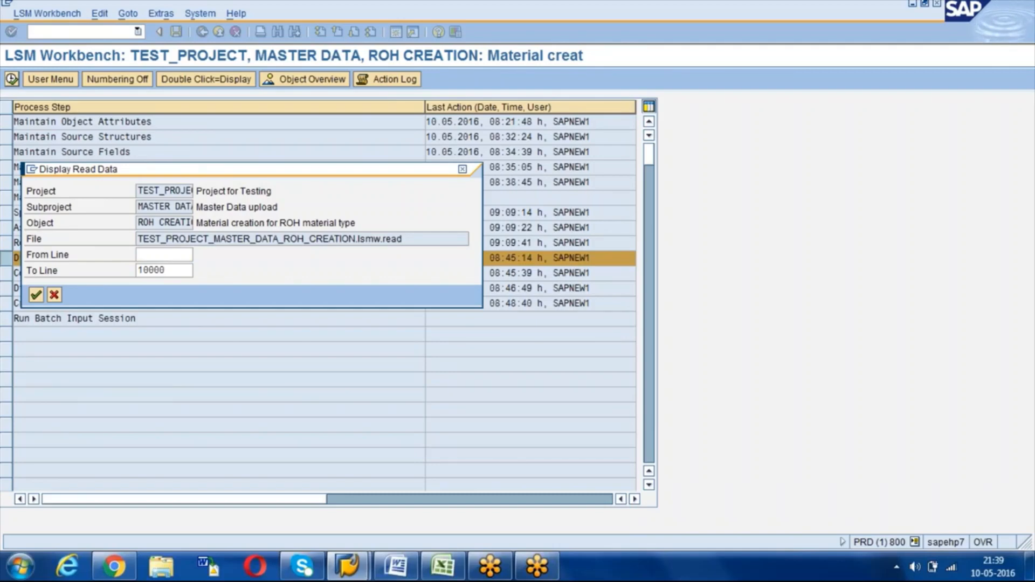
key("Return")
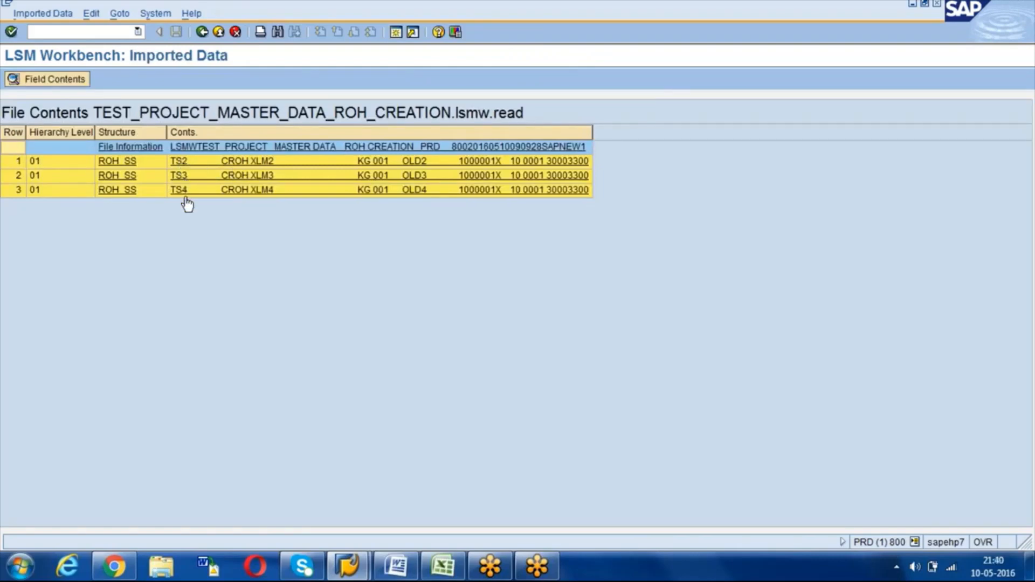
Step: Run Convert Data on the three imported records and close the conversion log
left_click(202, 32)
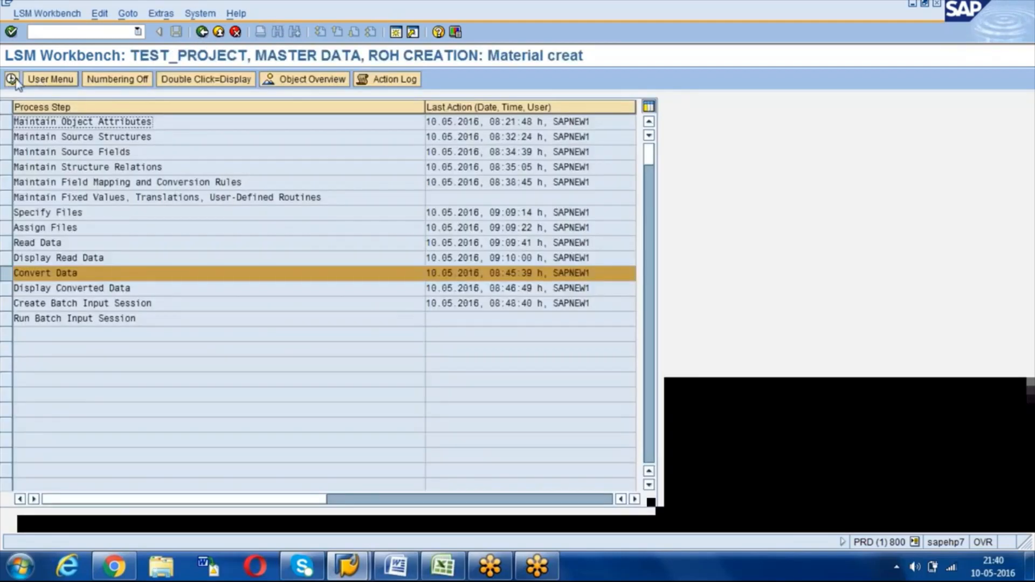
left_click(12, 79)
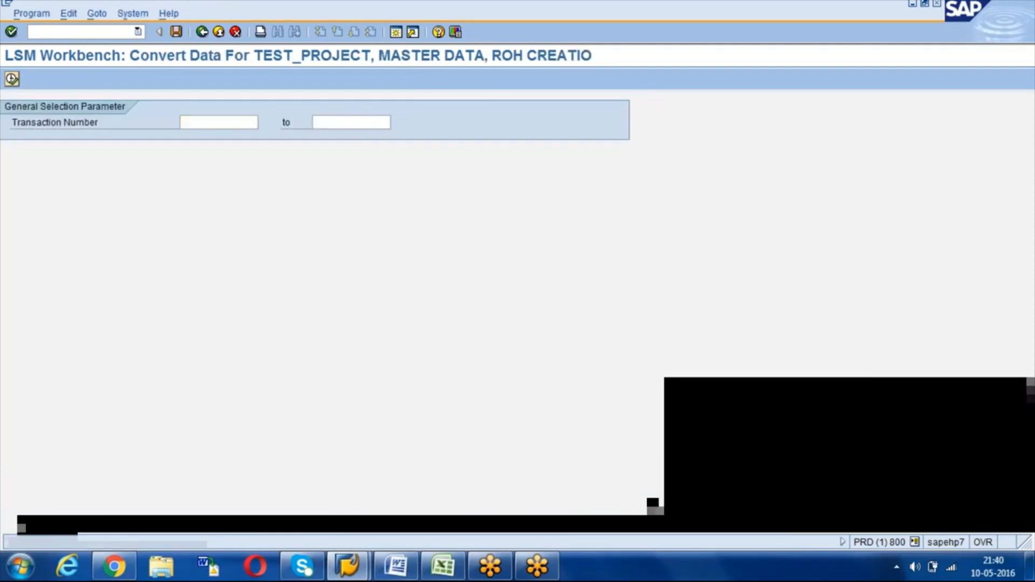
left_click(12, 79)
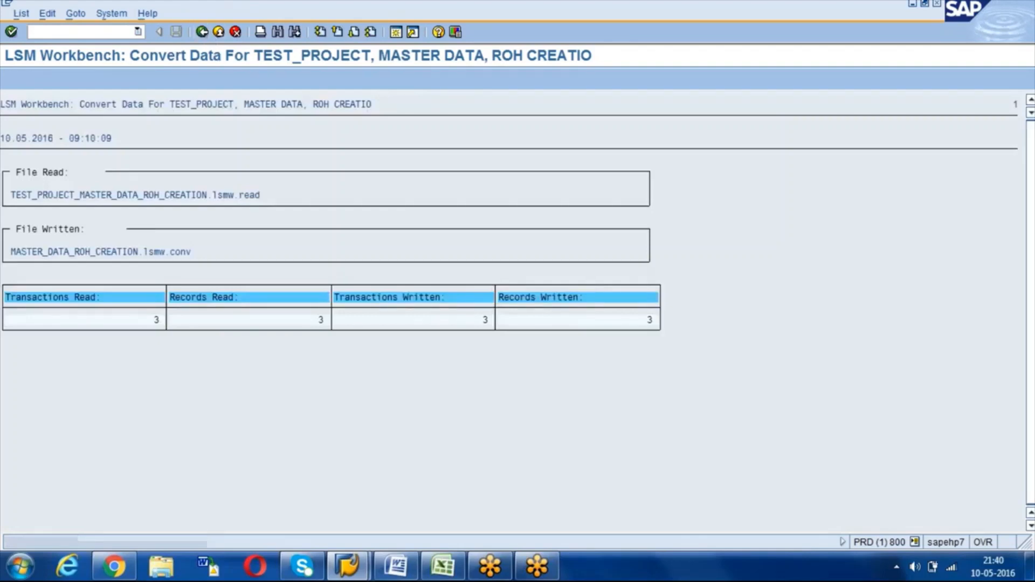
key("F3")
key("F3")
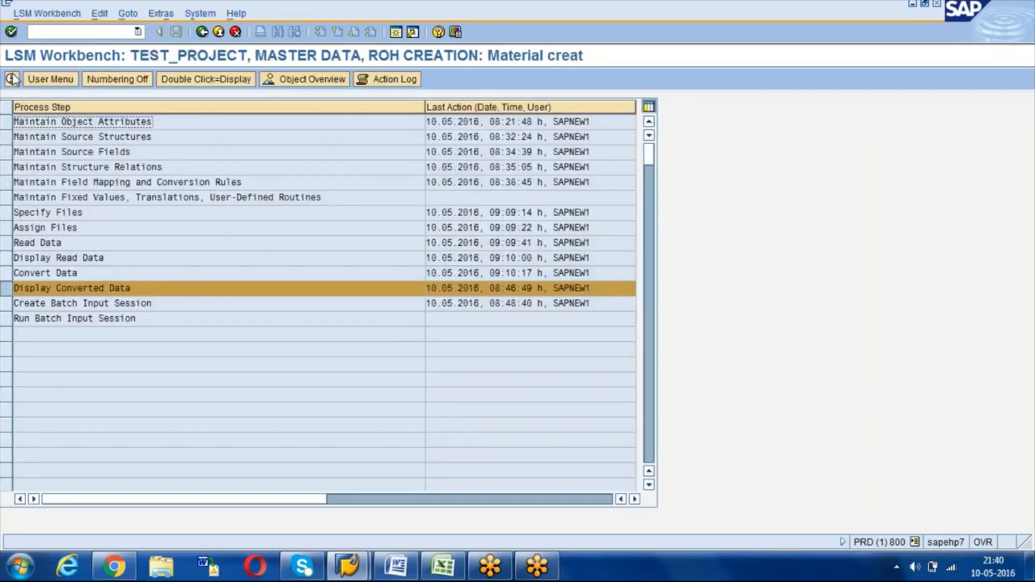
Step: Display the converted data and check TS2's MATNR, MBRSH and MATKL values
left_click(13, 80)
key("Return")
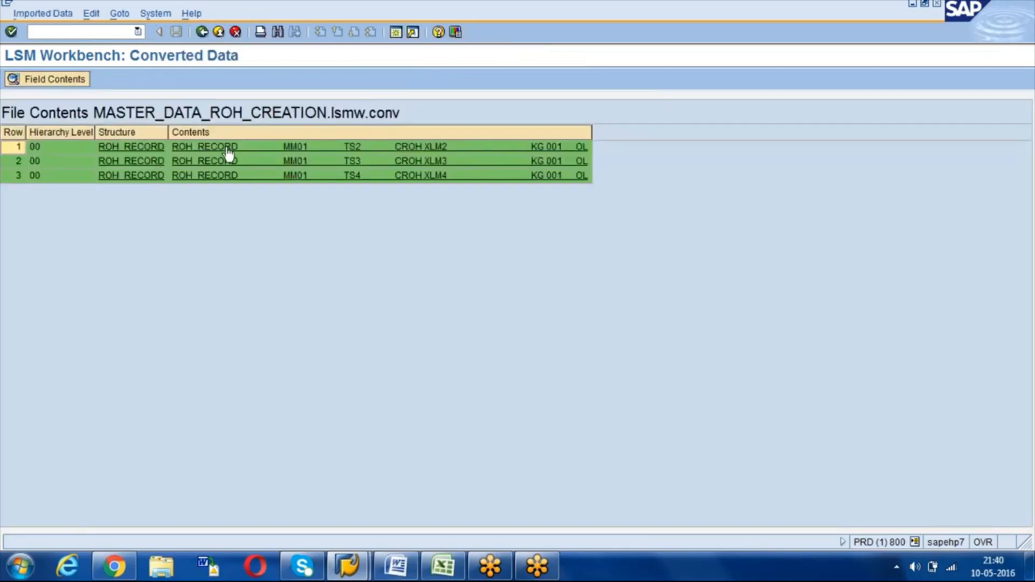
left_click(227, 150)
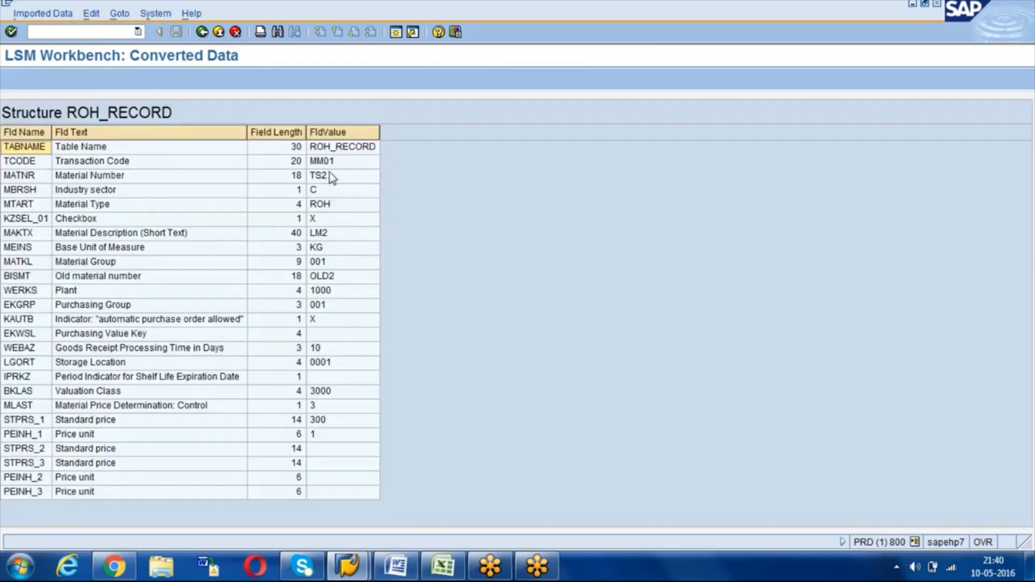
left_click(333, 179)
left_click(329, 195)
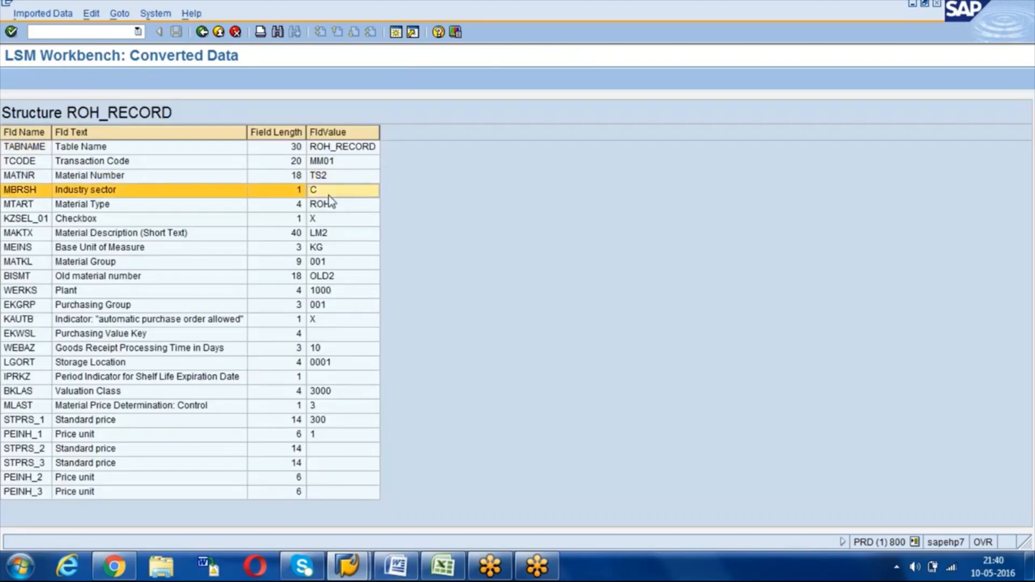
left_click(328, 265)
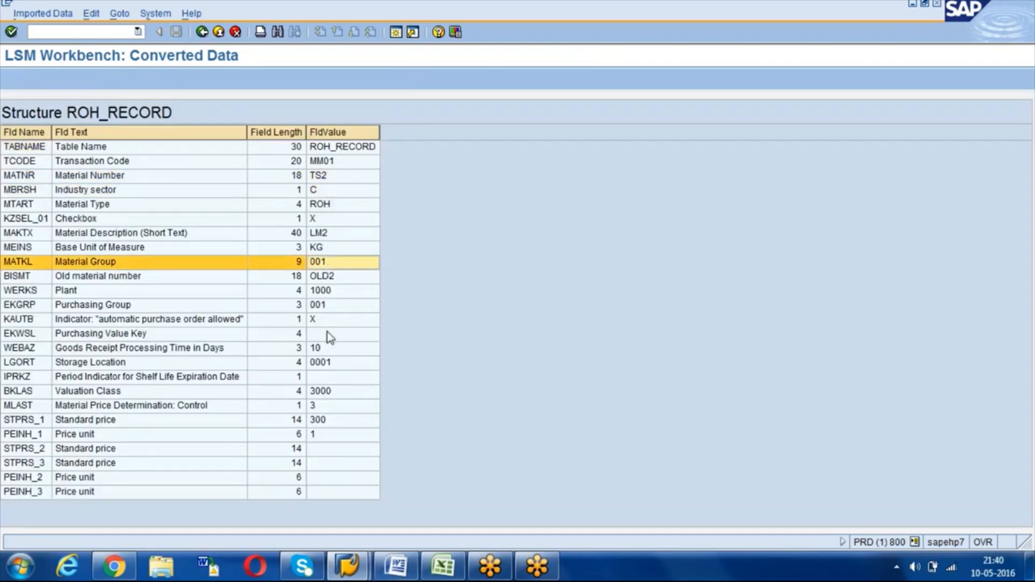
left_click(202, 32)
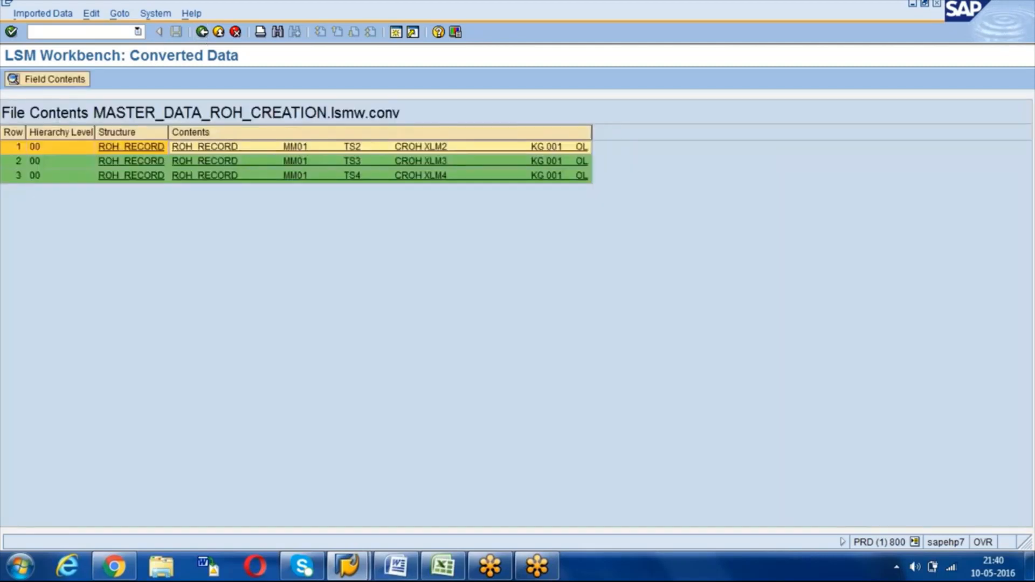
Step: Create a kept batch input folder holding the 3 material transactions
left_click(202, 32)
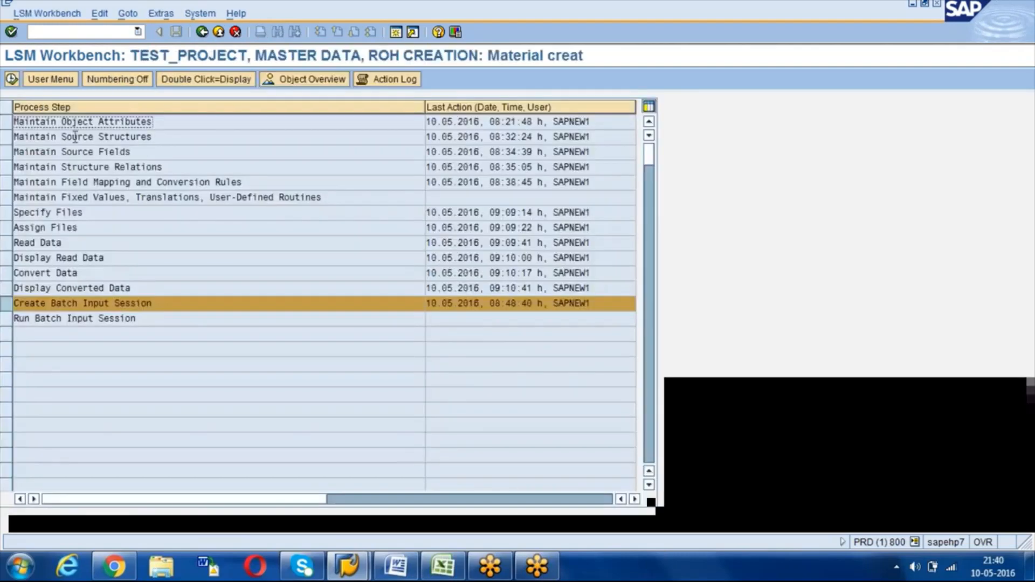
left_click(15, 77)
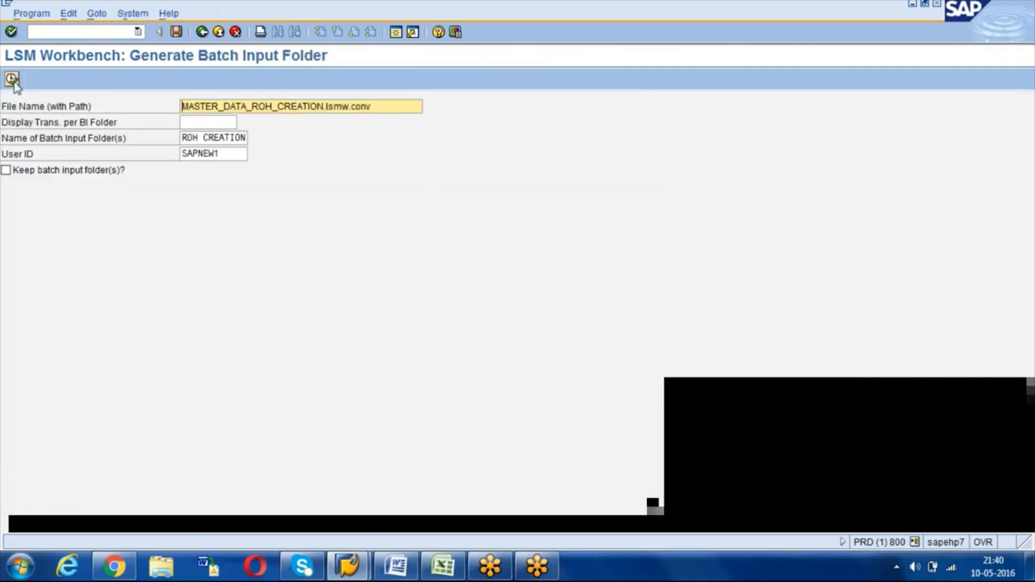
left_click(5, 171)
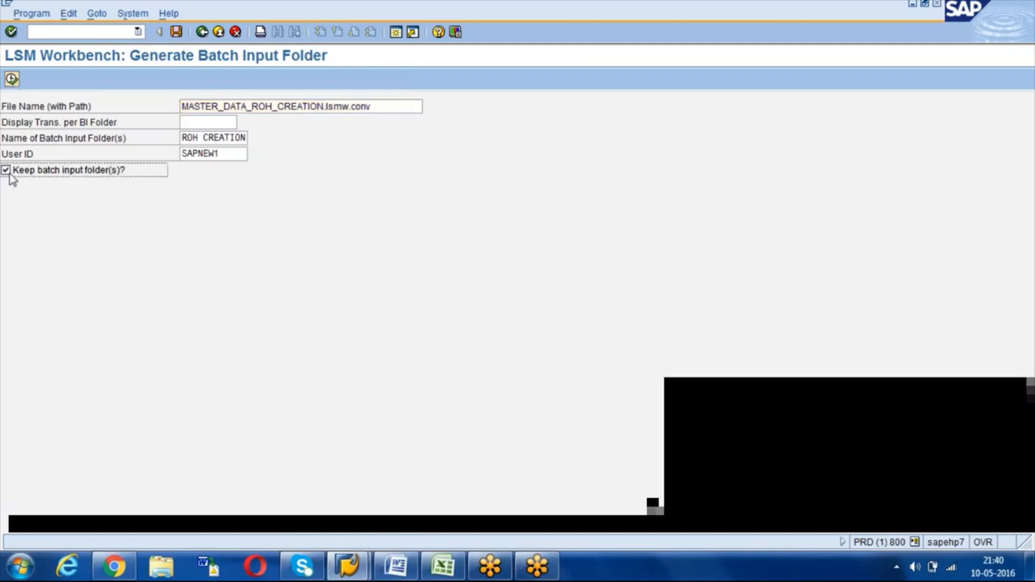
left_click(12, 79)
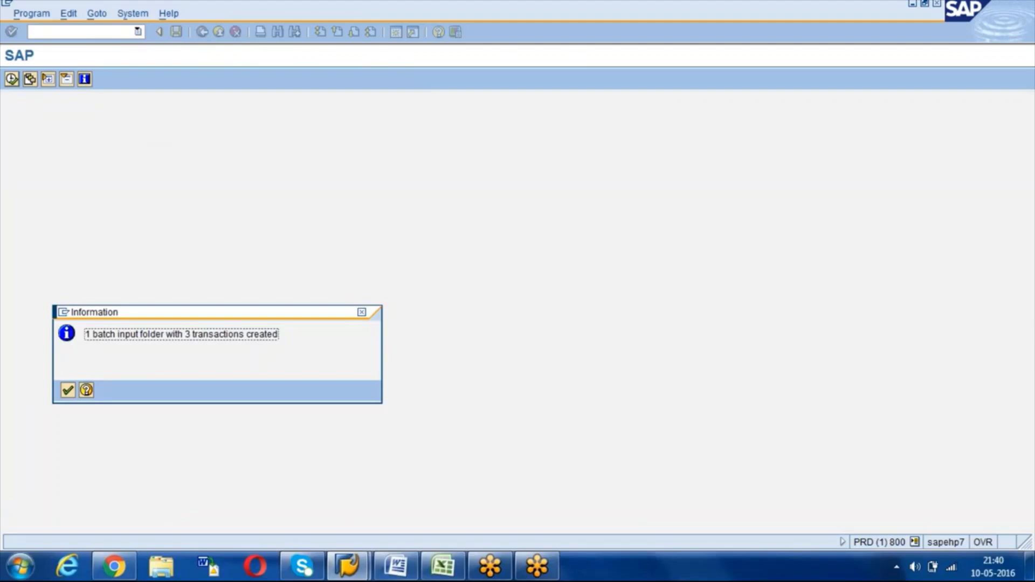
left_click(68, 390)
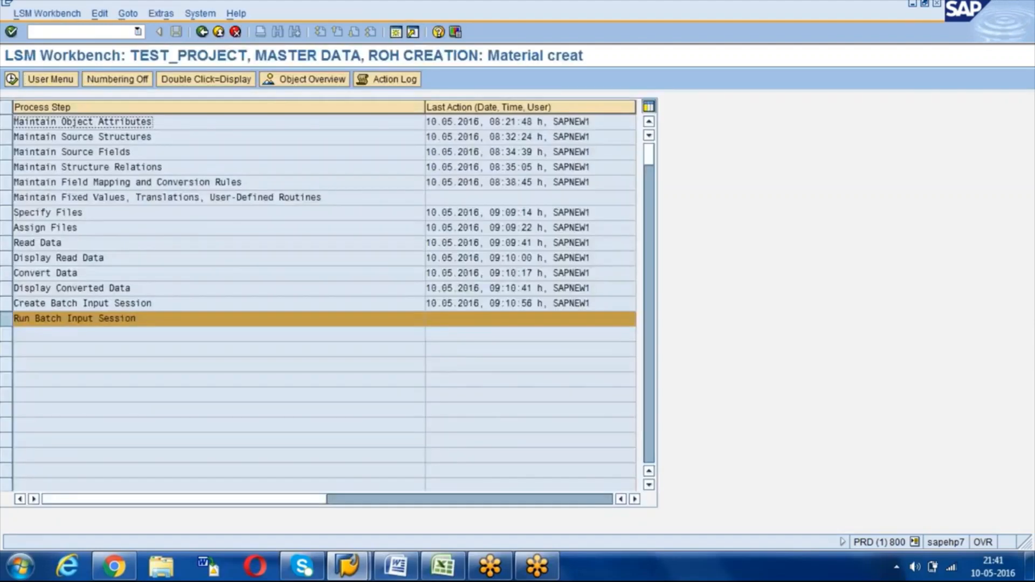
left_click(12, 321)
Step: Process the newest ROH CREATION session showing errors only, with extended log and expert mode
left_click(12, 78)
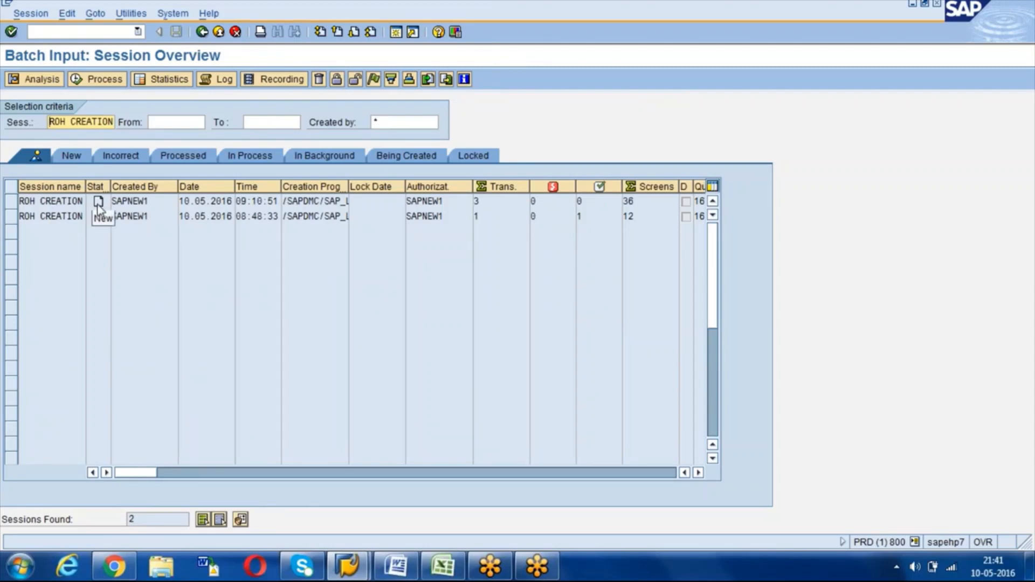
left_click(12, 201)
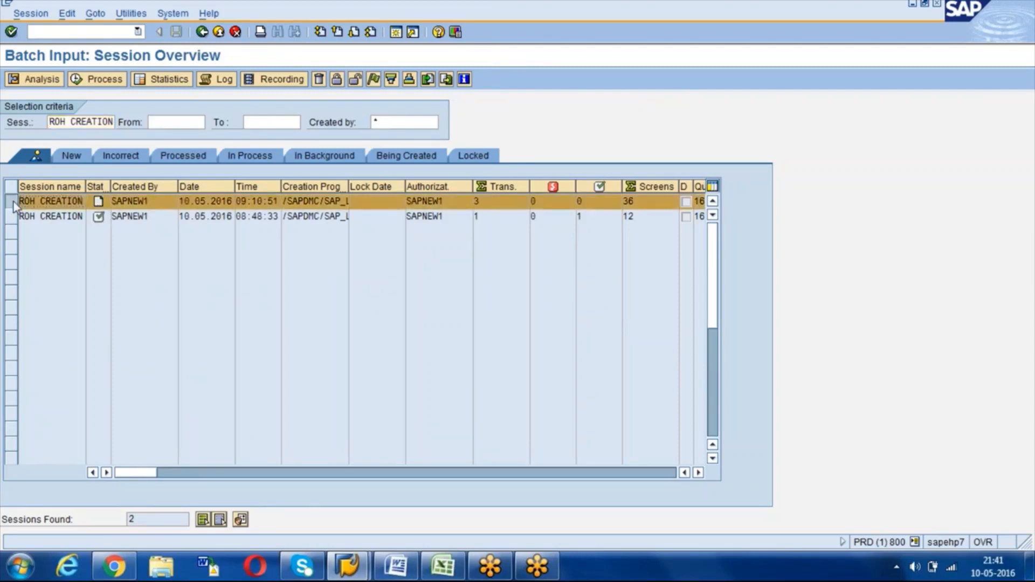
left_click(99, 81)
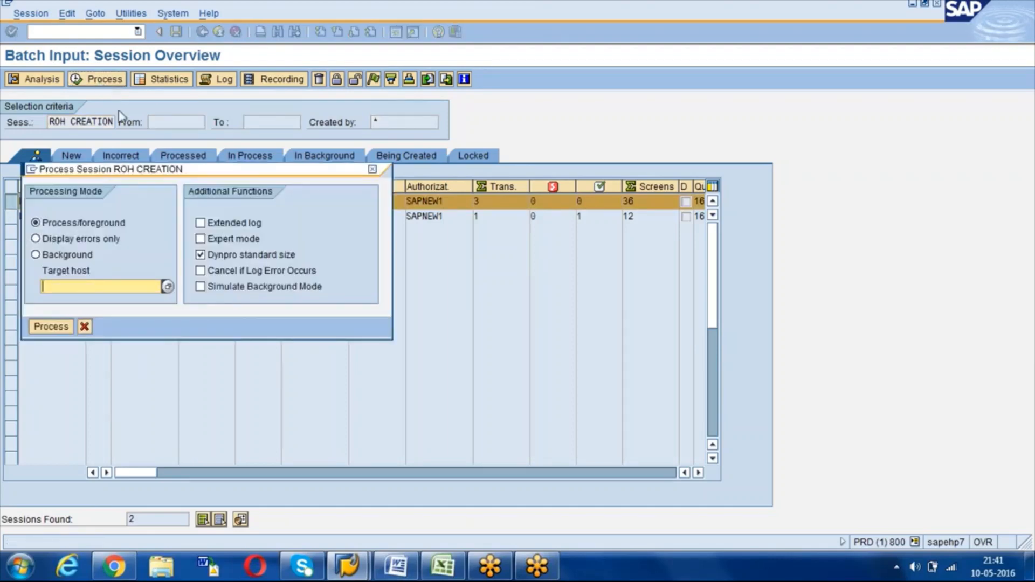
left_click(200, 223)
left_click(201, 238)
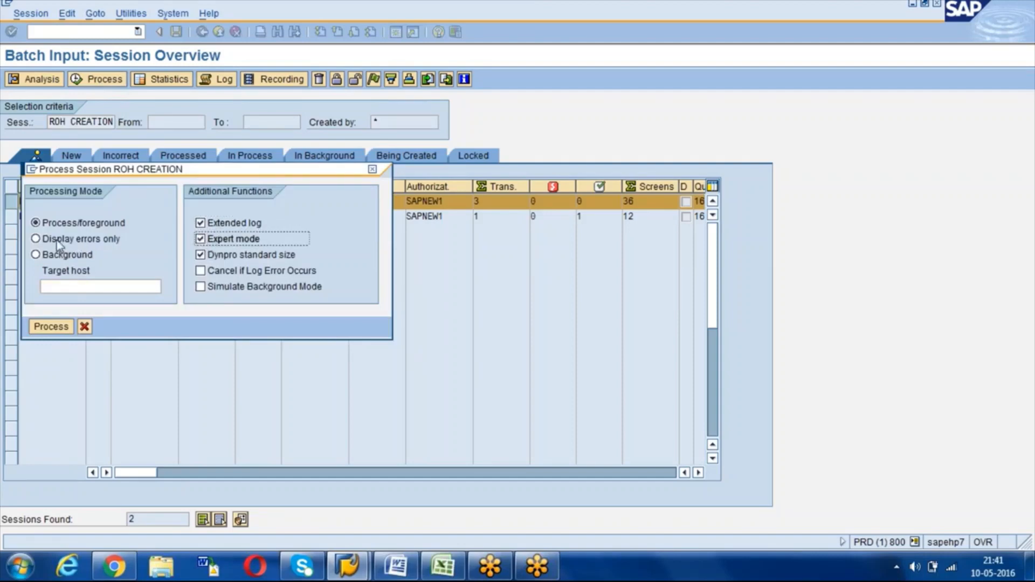
left_click(35, 239)
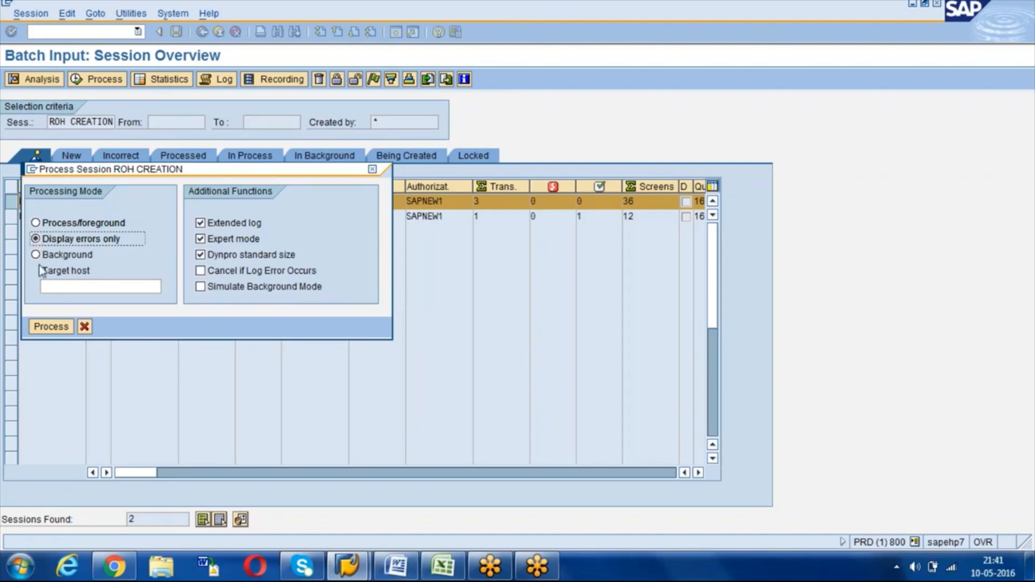
left_click(48, 327)
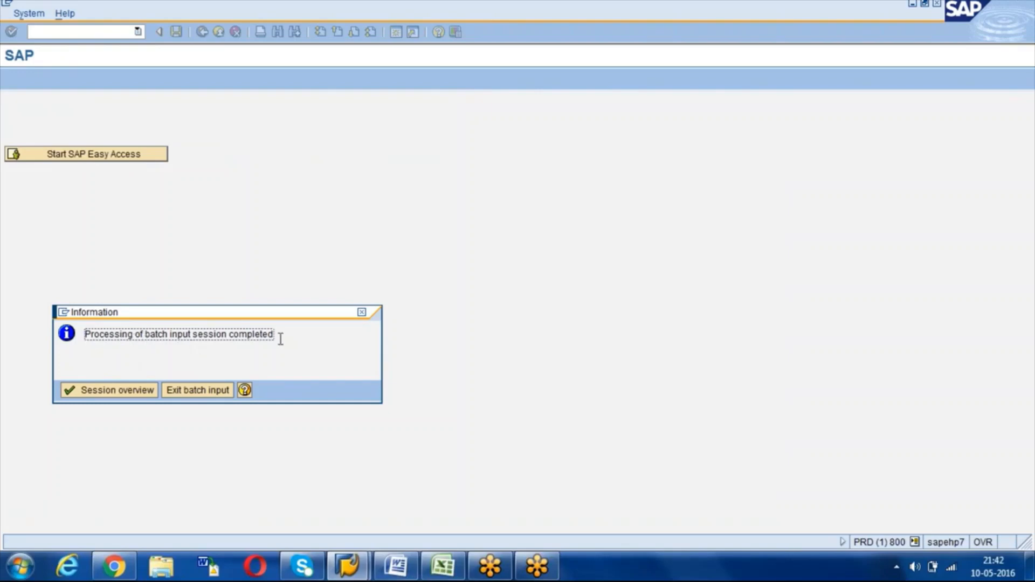
left_click(128, 392)
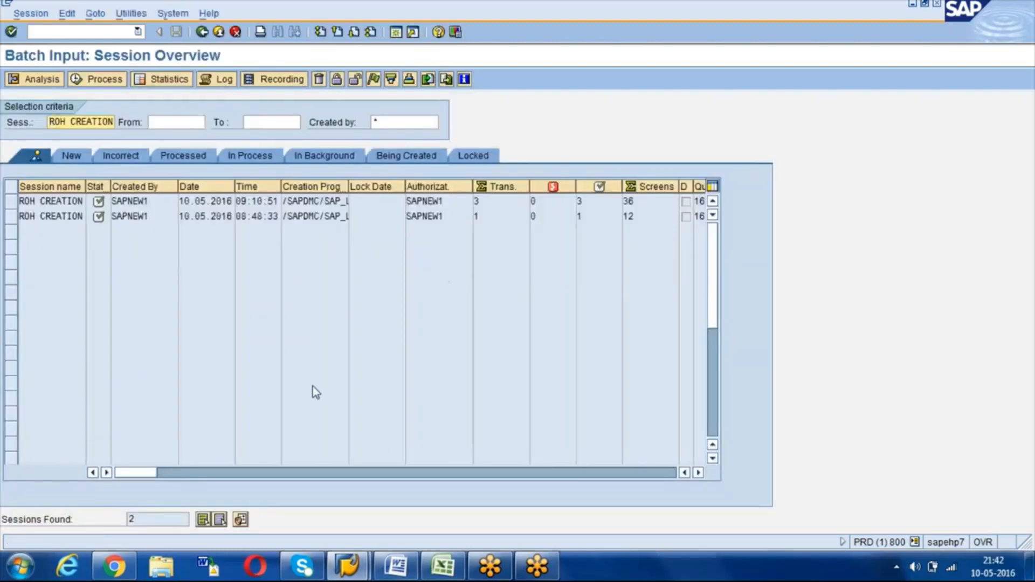
Step: In a new session, run MM60 listing materials TS2 to TS4
left_click(395, 32)
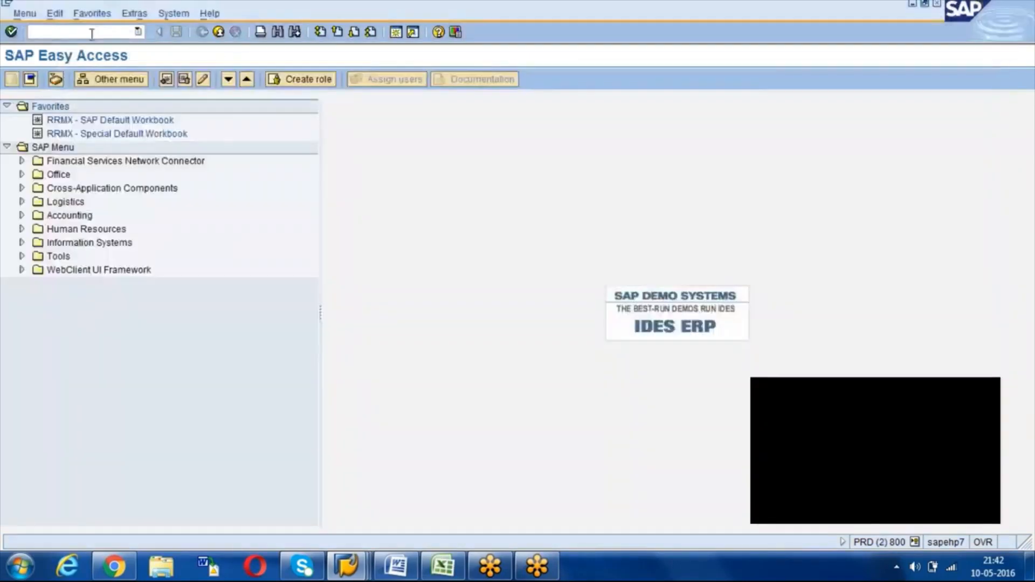
left_click(92, 36)
type("MM6")
type("0")
key("Return")
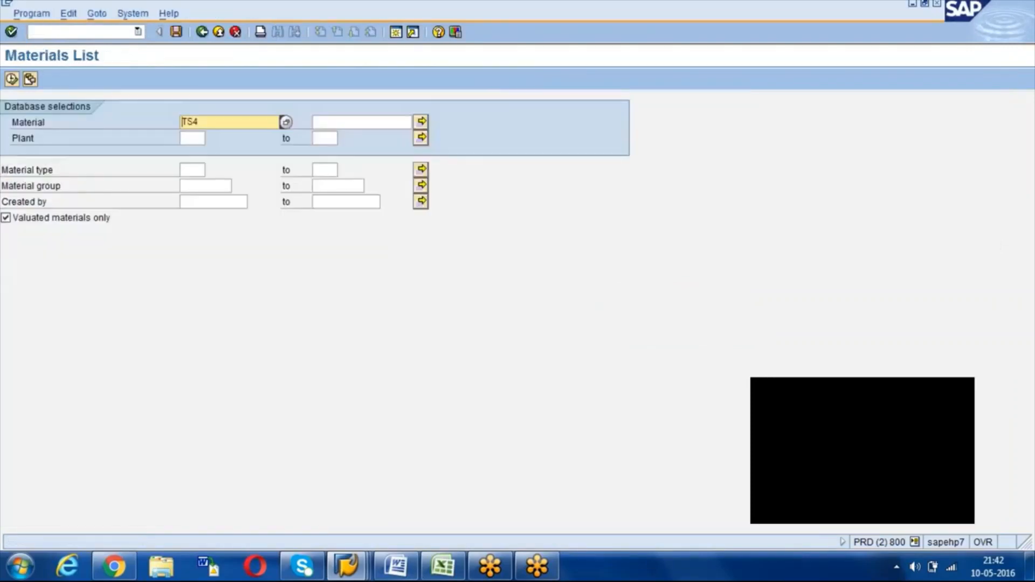
key("Right")
type("2")
key("Tab")
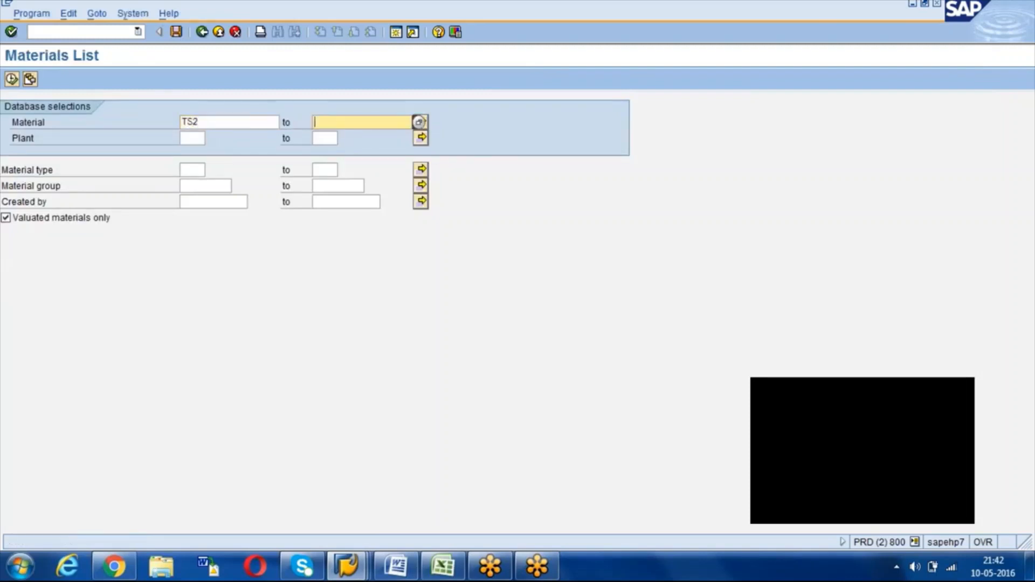
type("TS4")
left_click(12, 79)
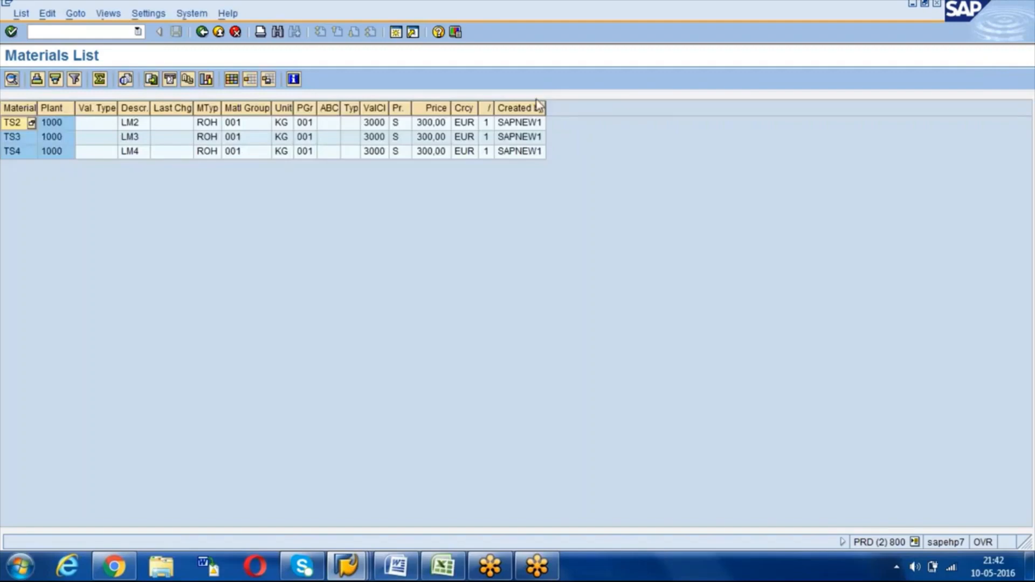
Step: Widen the Created by, Currency, Val. Class, PGr, Description, Plant and Material columns
left_click_drag(546, 108, 574, 107)
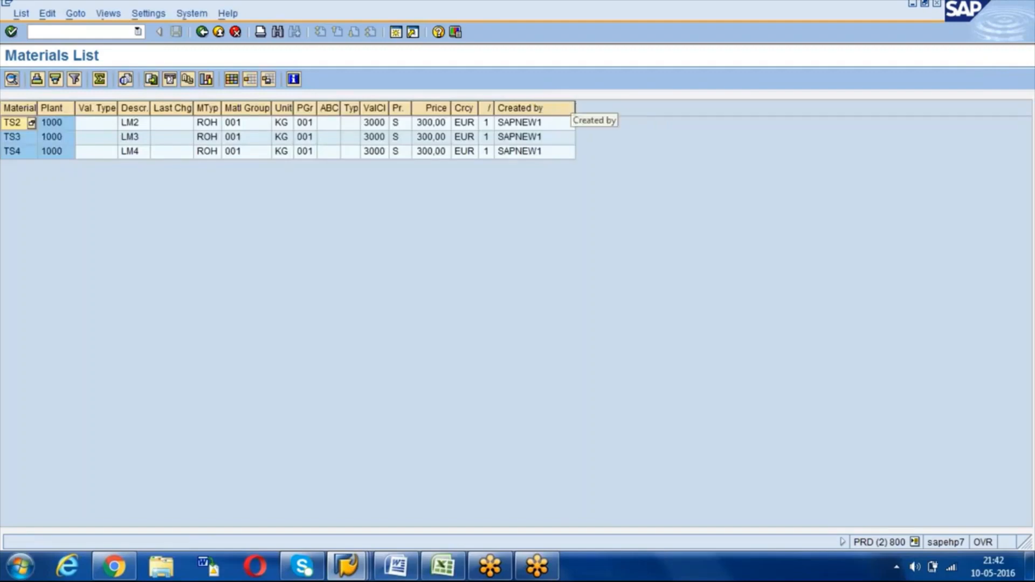
left_click_drag(478, 108, 514, 108)
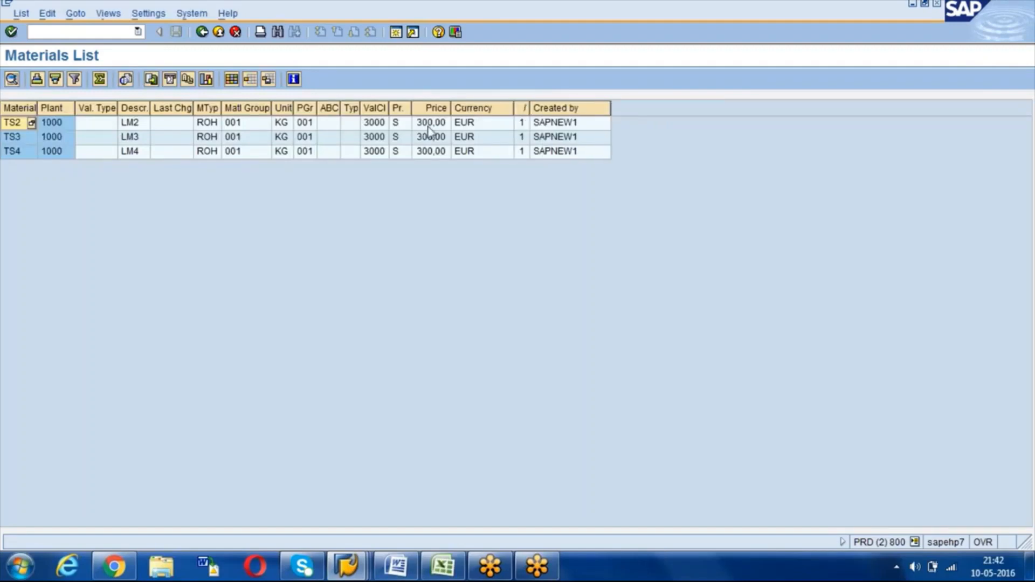
left_click(428, 127)
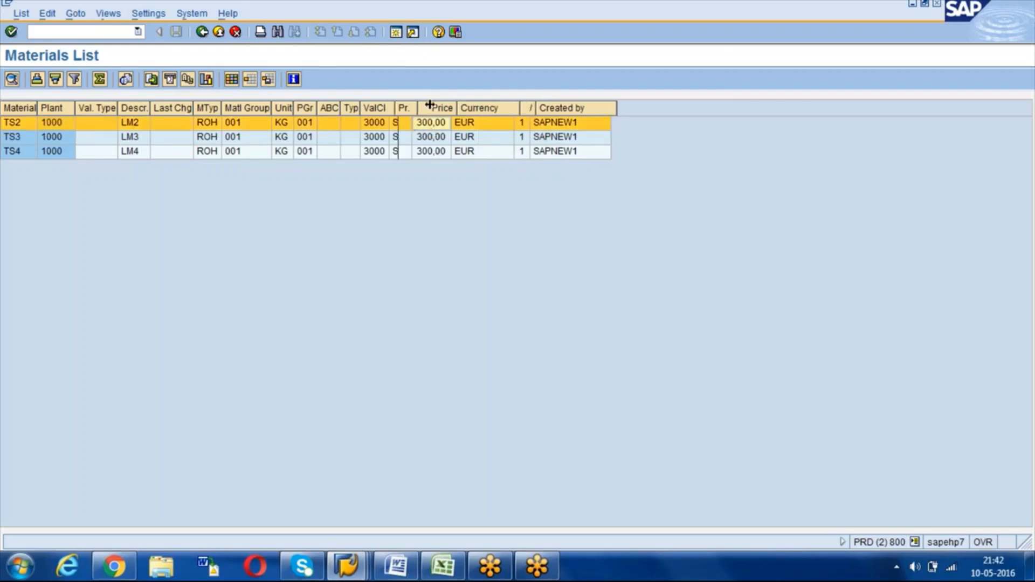
left_click_drag(389, 108, 433, 108)
left_click_drag(318, 108, 336, 108)
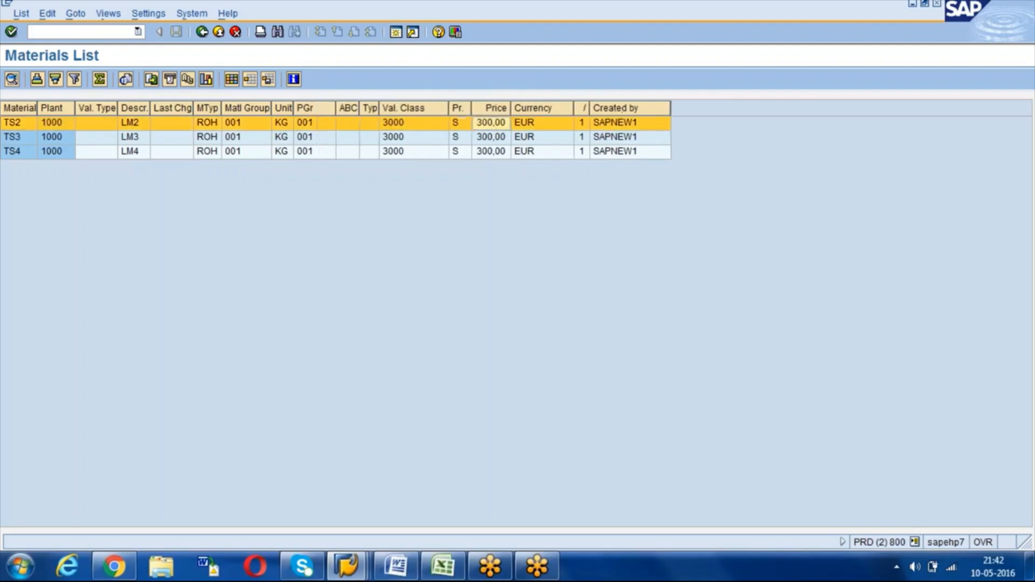
left_click_drag(150, 108, 204, 107)
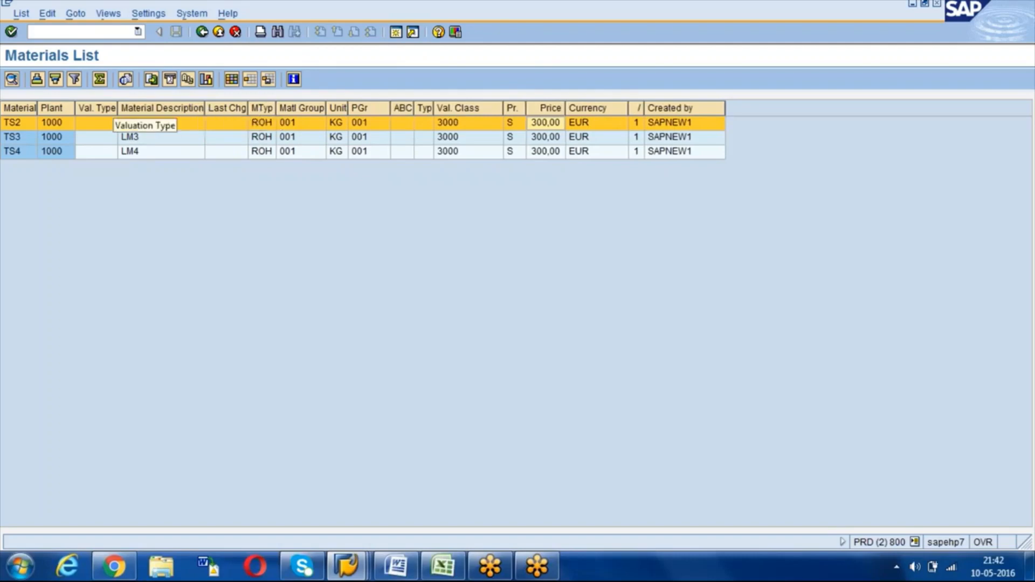
left_click_drag(78, 108, 118, 108)
left_click_drag(38, 107, 84, 106)
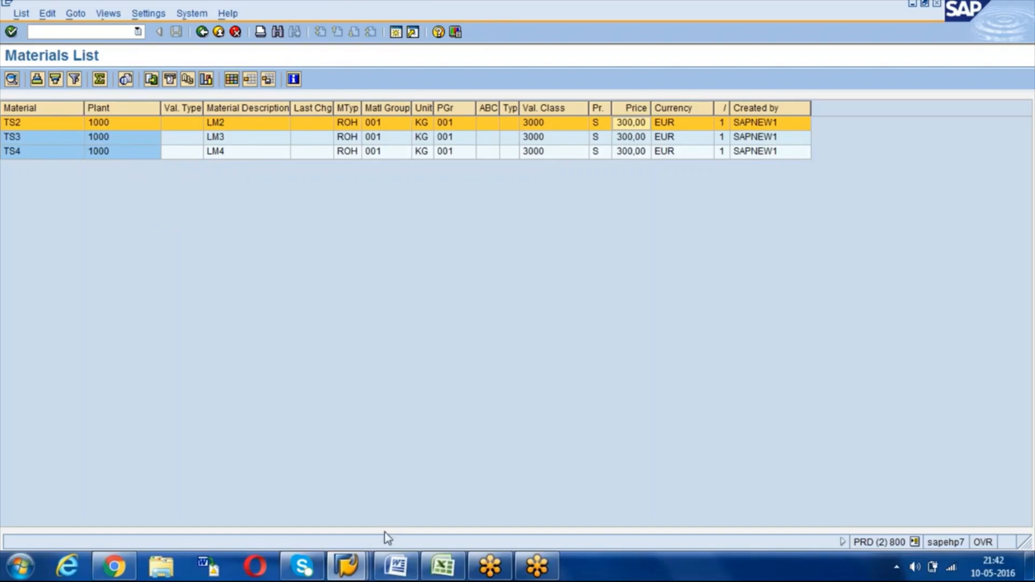
left_click(346, 566)
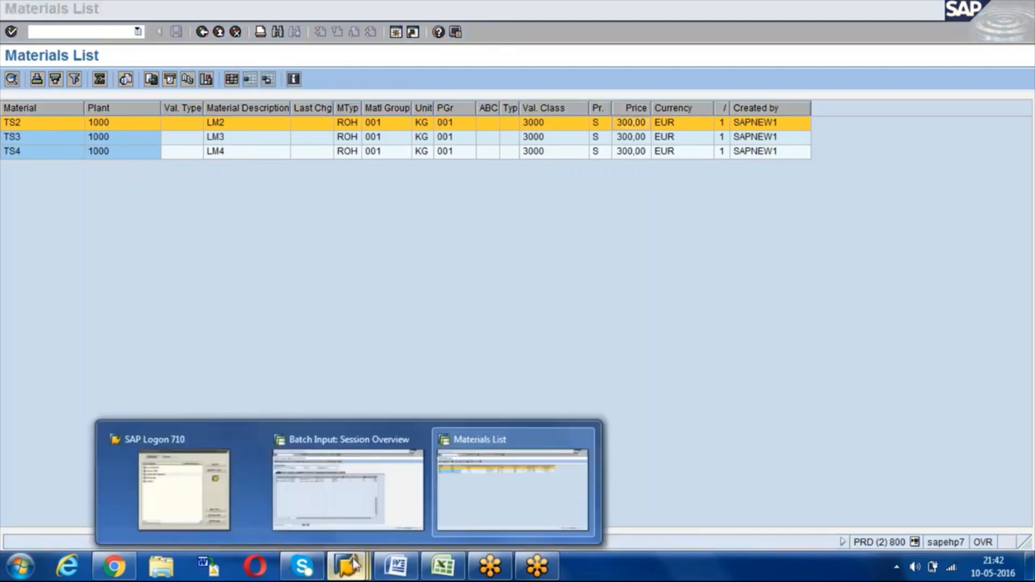
Step: Check the two processed ROH CREATION sessions in the Session Overview list
left_click(356, 501)
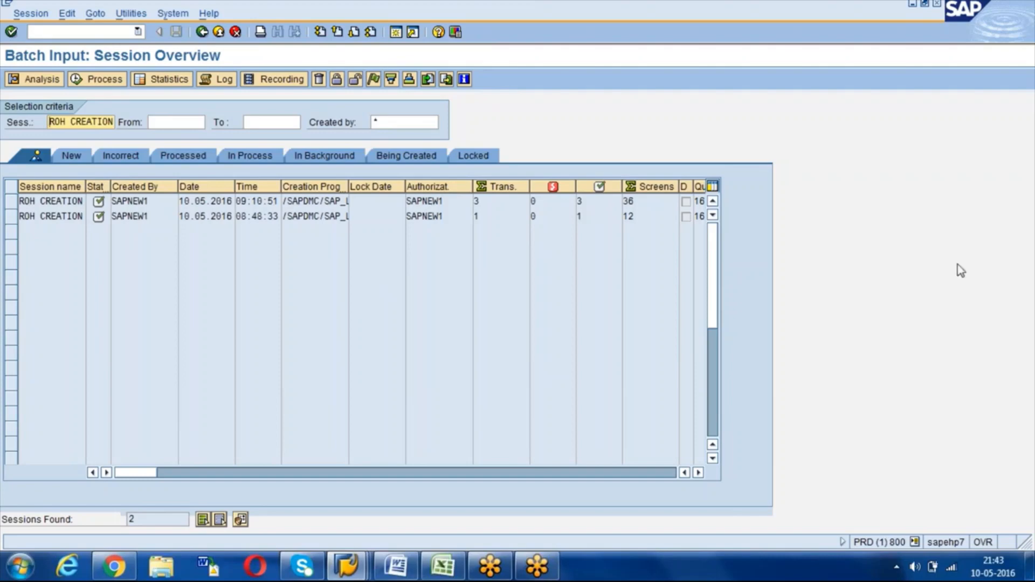
left_click(844, 380)
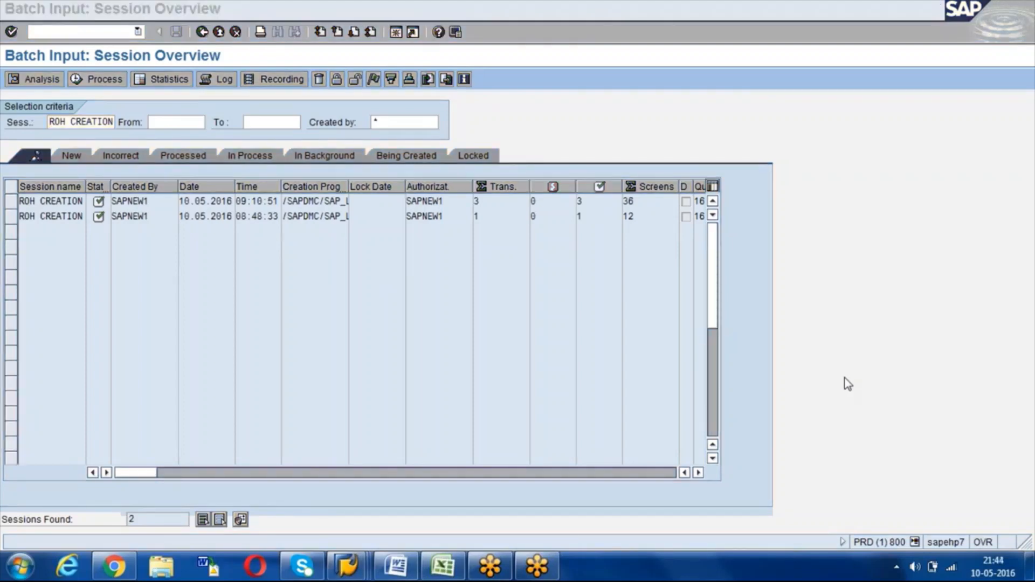
left_click(349, 300)
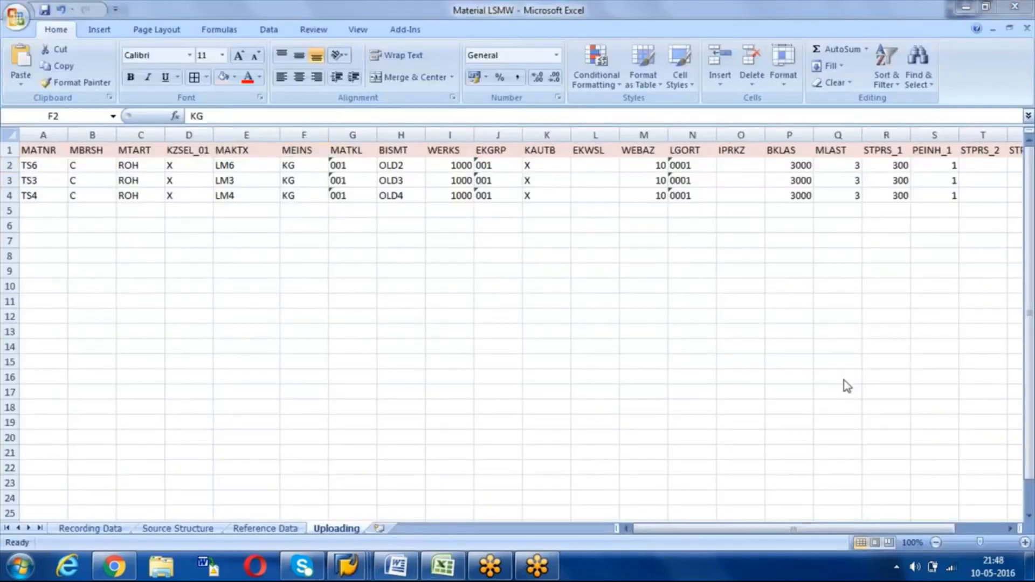
Step: Update the upload rows to TS6–TS8, LM6–LM8, OLD6–OLD8 with prices 300, 400, 500
left_click(372, 261)
left_click(234, 166)
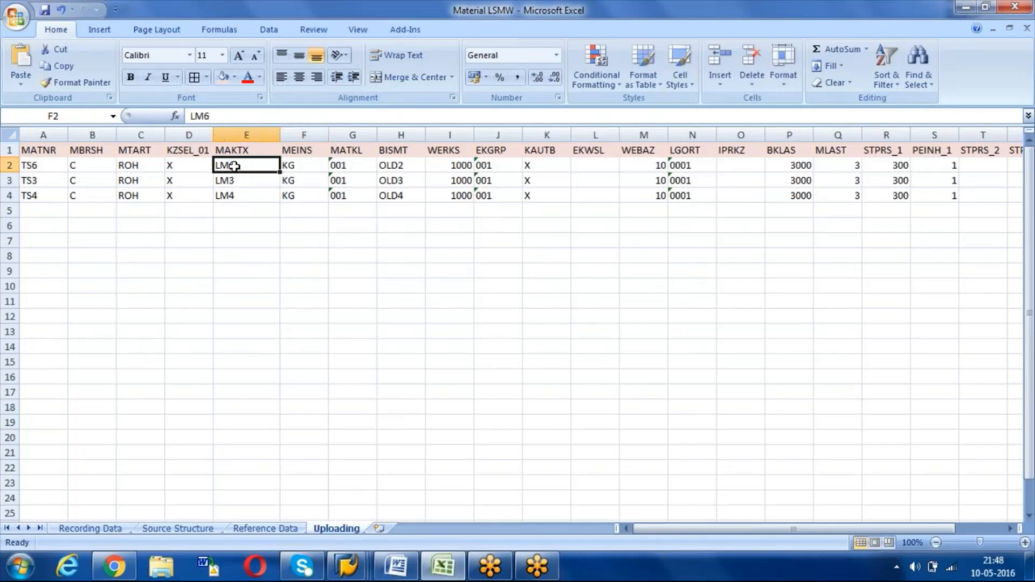
key("Right")
key("Right")
key("Right")
key("Right")
key("Right")
key("Right")
key("Right")
key("Left")
key("Left")
key("Left")
key("Left")
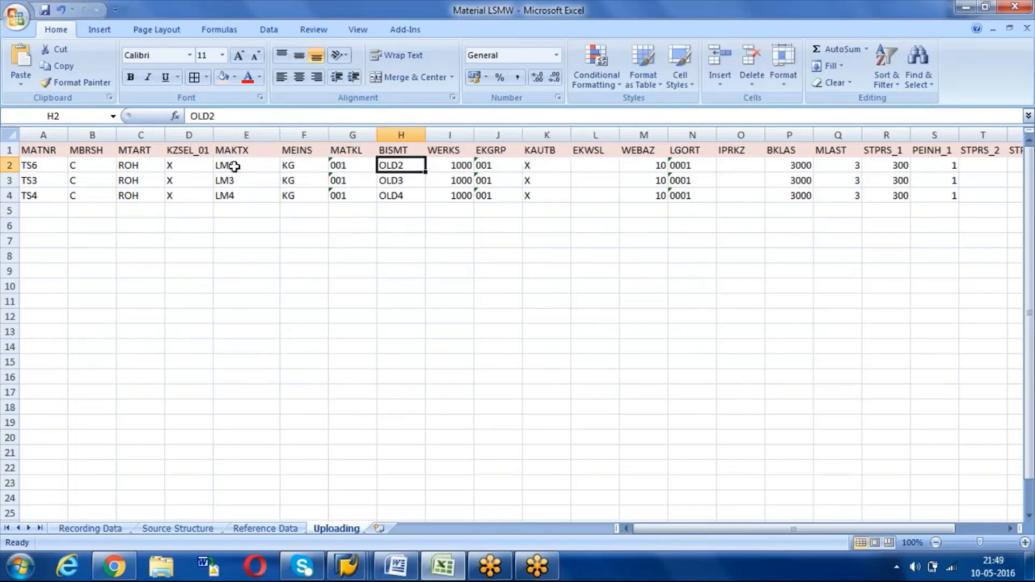
key("F2")
key("BackSpace")
type("6")
key("BackSpace")
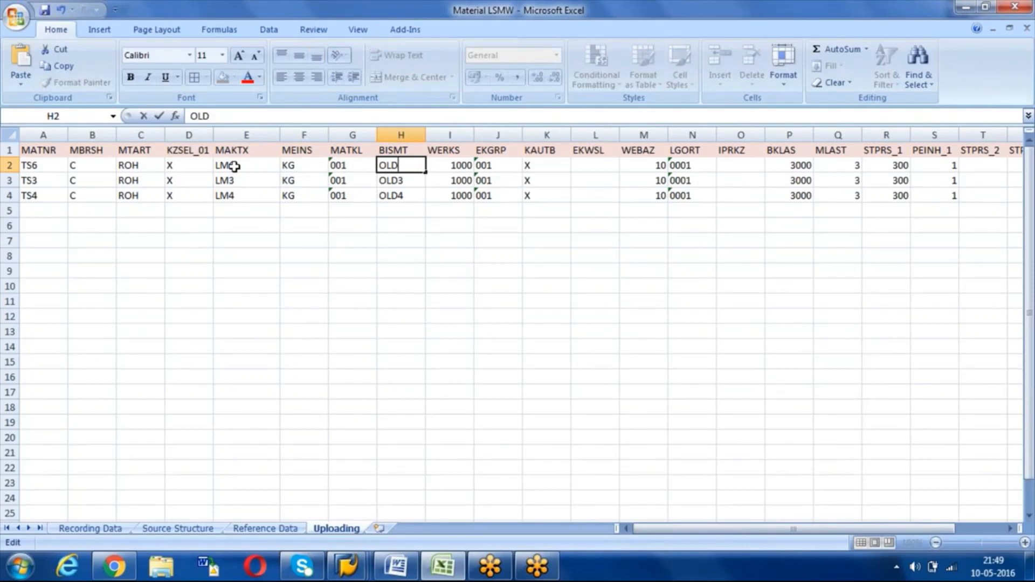
type("6")
key("Tab")
key("Right")
key("Right")
key("Right")
key("Right")
key("Right")
key("Right")
key("Right")
key("Right")
key("Right")
key("Right")
key("Right")
key("Right")
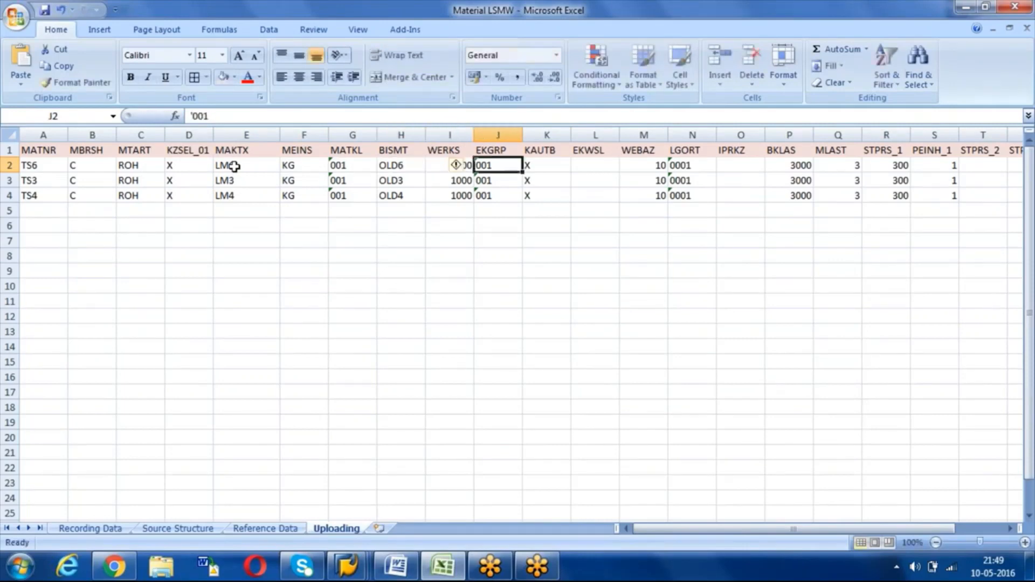
key("Right")
key("Right")
key("Right")
key("Right")
key("Right")
key("Right")
key("Right")
key("Right")
key("Right")
key("Right")
key("Right")
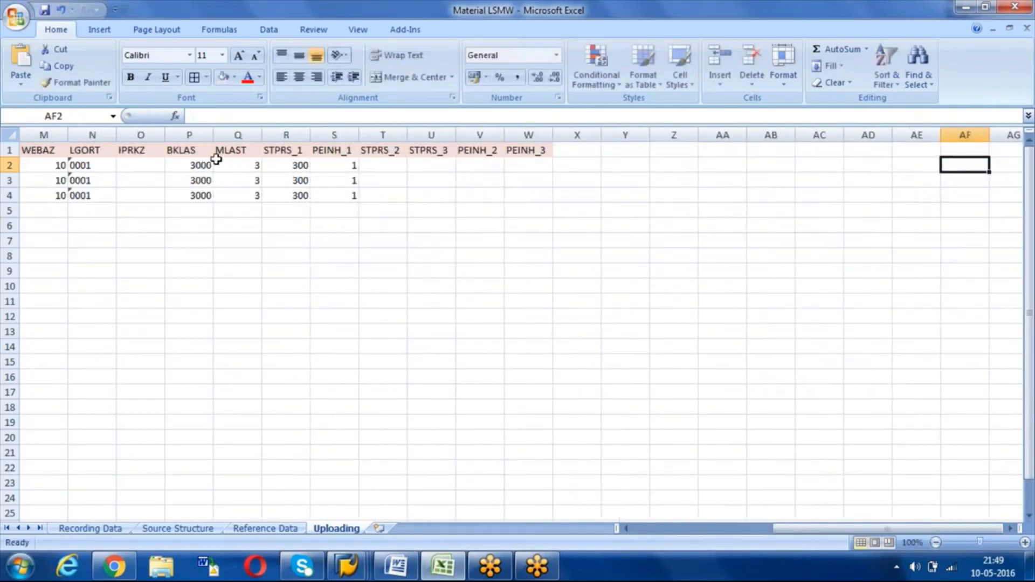
left_click(351, 167)
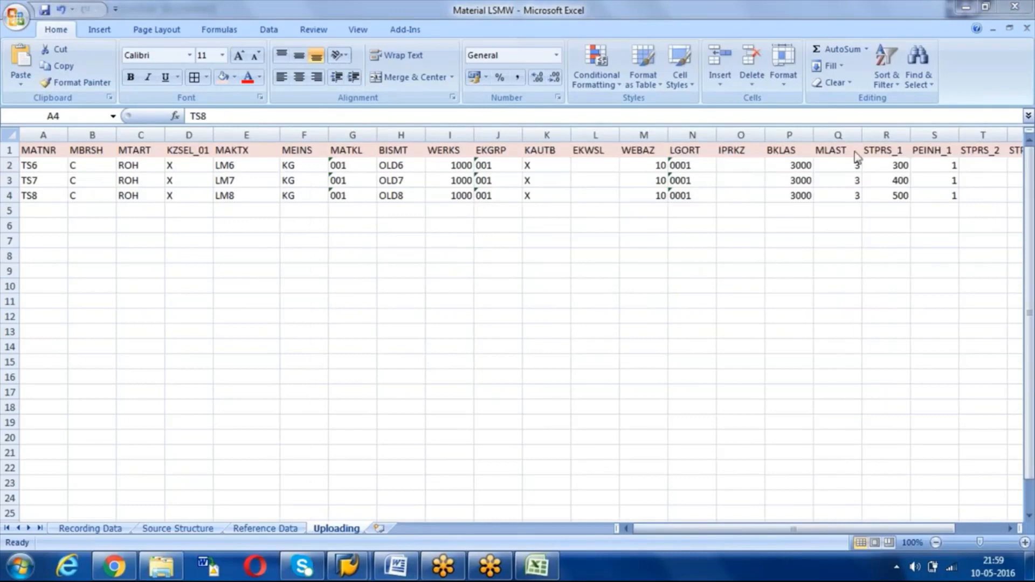
left_click(845, 169)
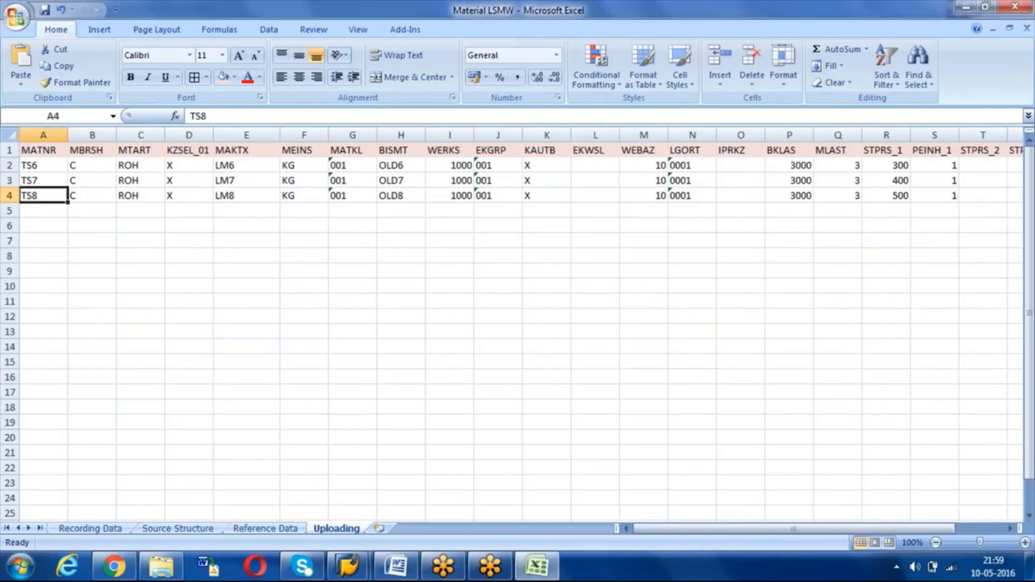
Step: Copy the whole upload table A1:W4
left_click(40, 152)
left_click_drag(41, 151, 997, 200)
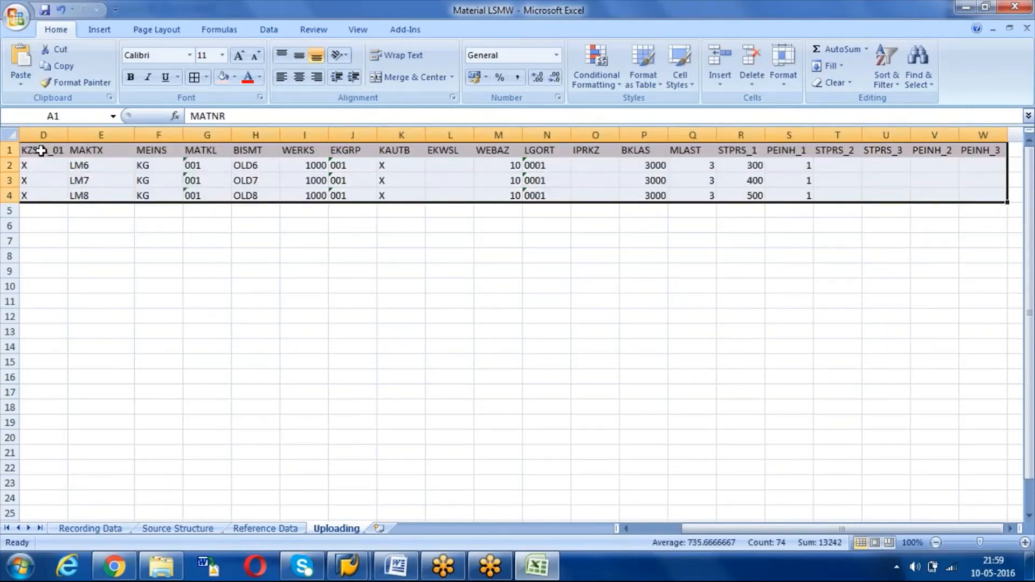
key("ctrl+c")
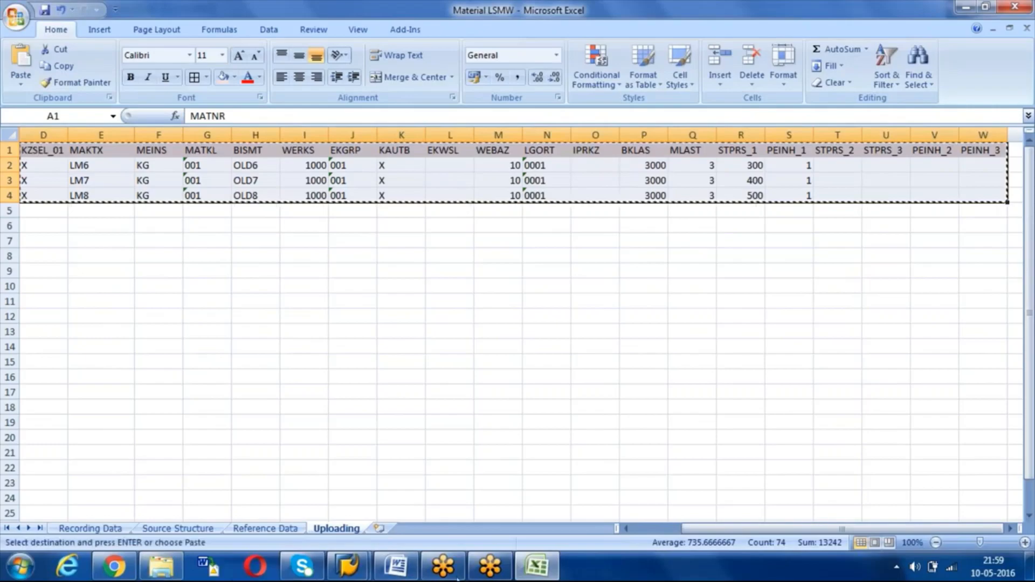
Step: Replace ROH_UPLOAD's contents with the pasted TS6–TS8 table and close Notepad
left_click(525, 563)
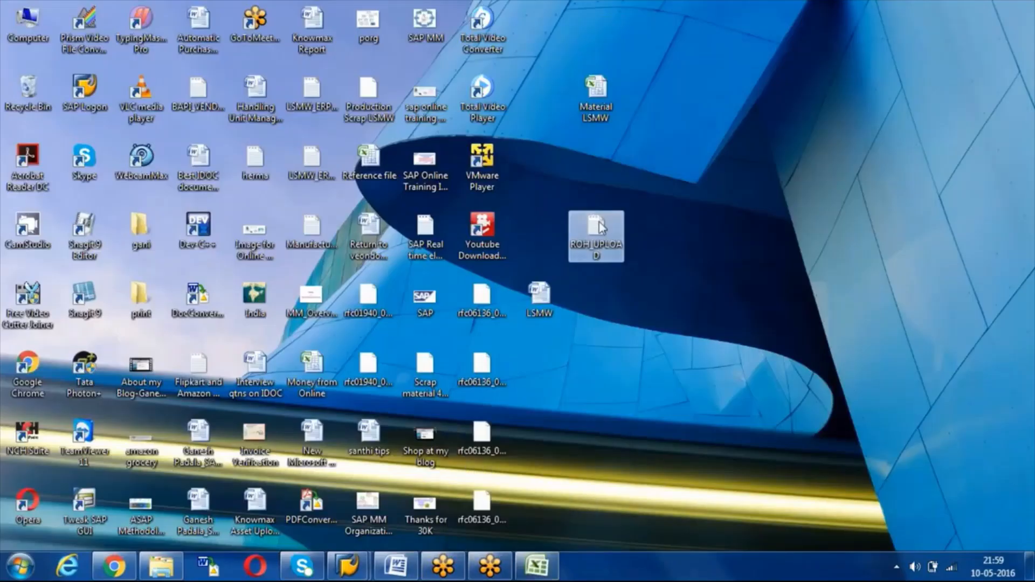
double_click(599, 228)
key("ctrl+a")
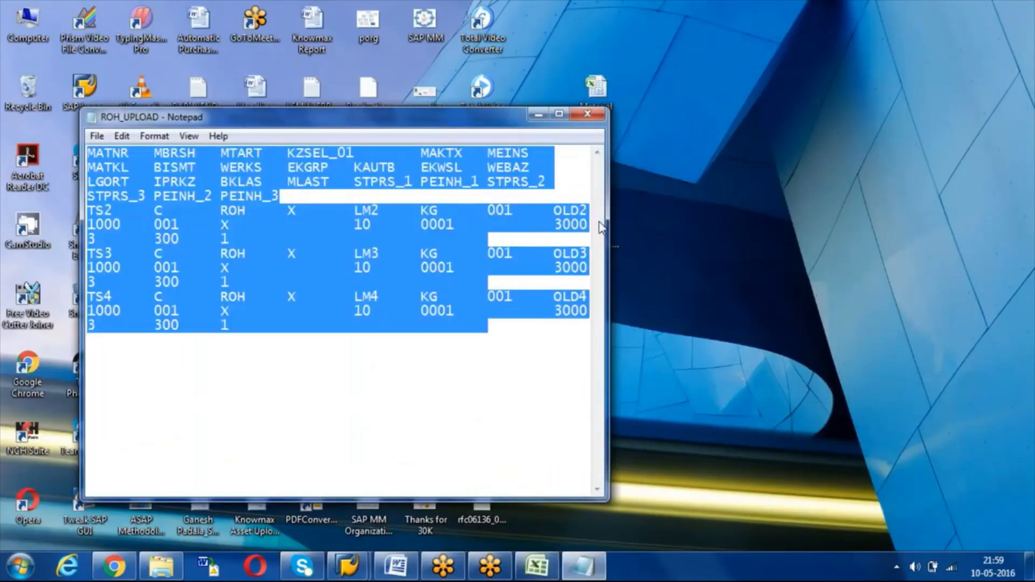
key("ctrl+v")
left_click(420, 312)
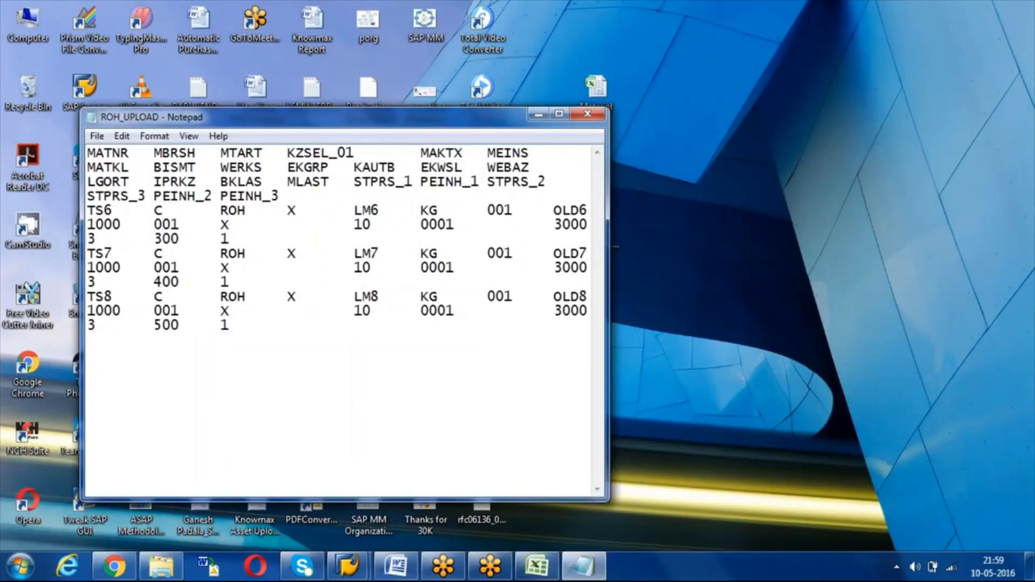
left_click(588, 114)
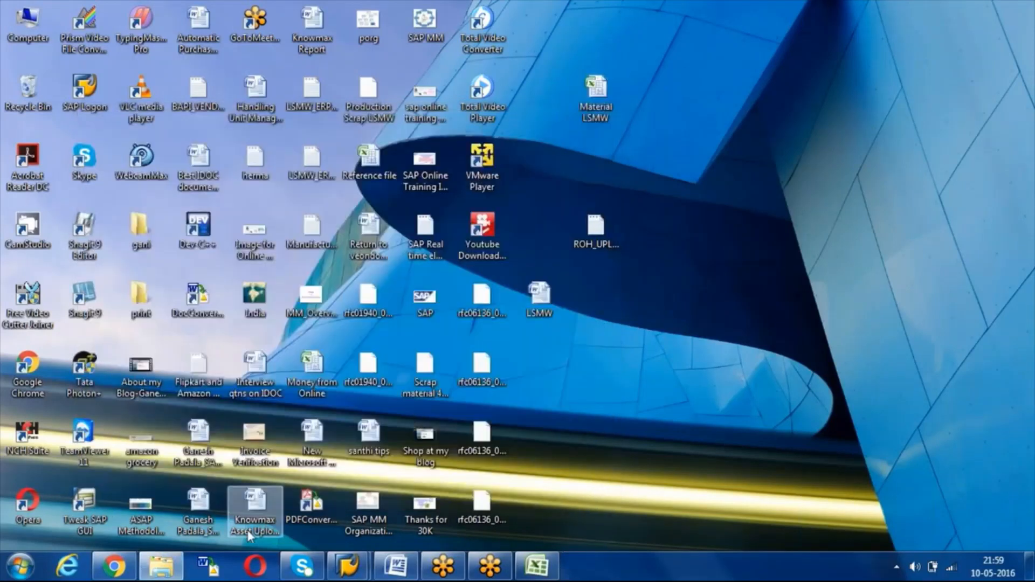
Step: Enter /NLSMW and decline the detailed description on the connection error
mouse_move(349, 567)
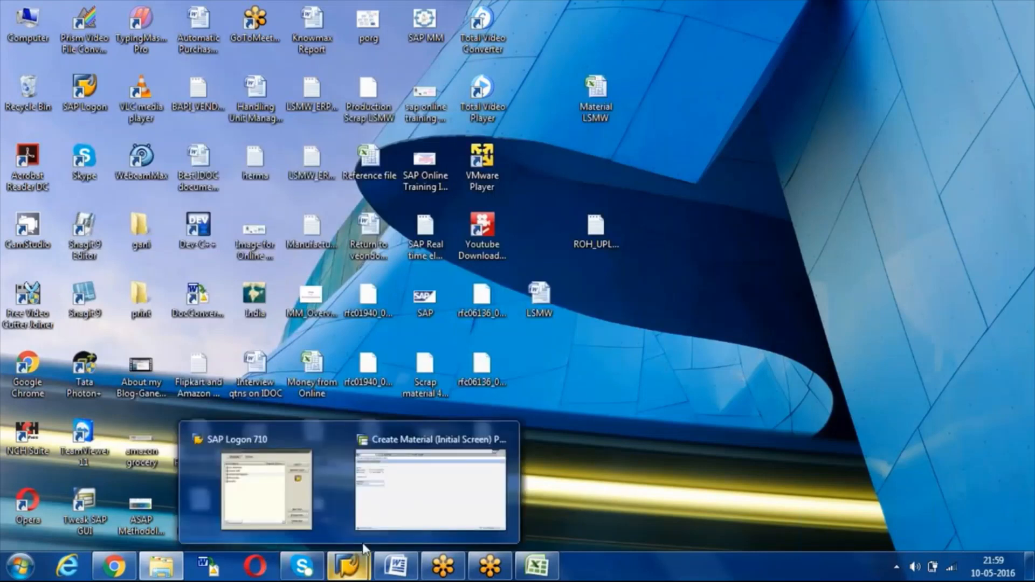
left_click(416, 497)
left_click(83, 32)
type("/NLSMW")
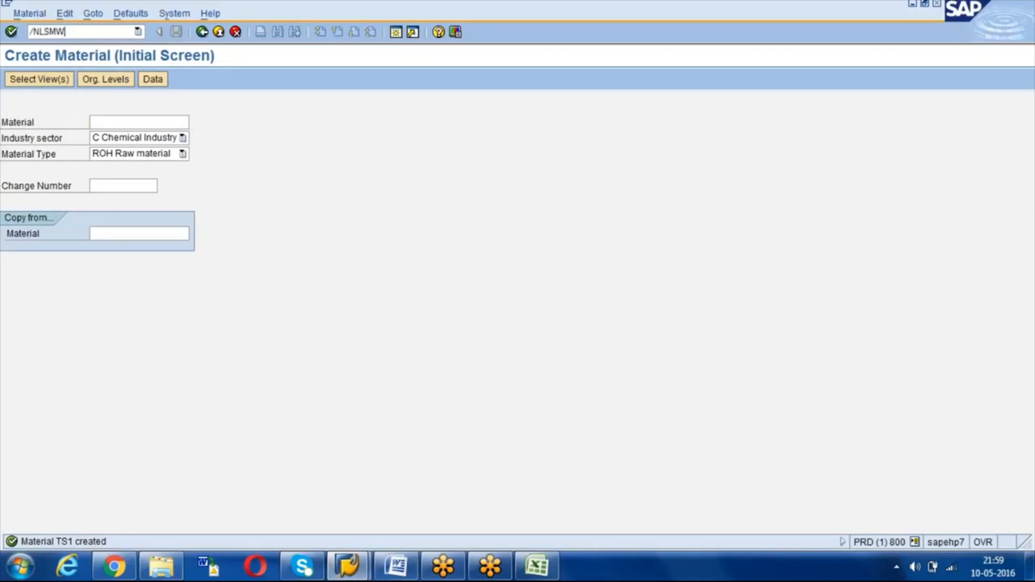
key("Return")
key("Return")
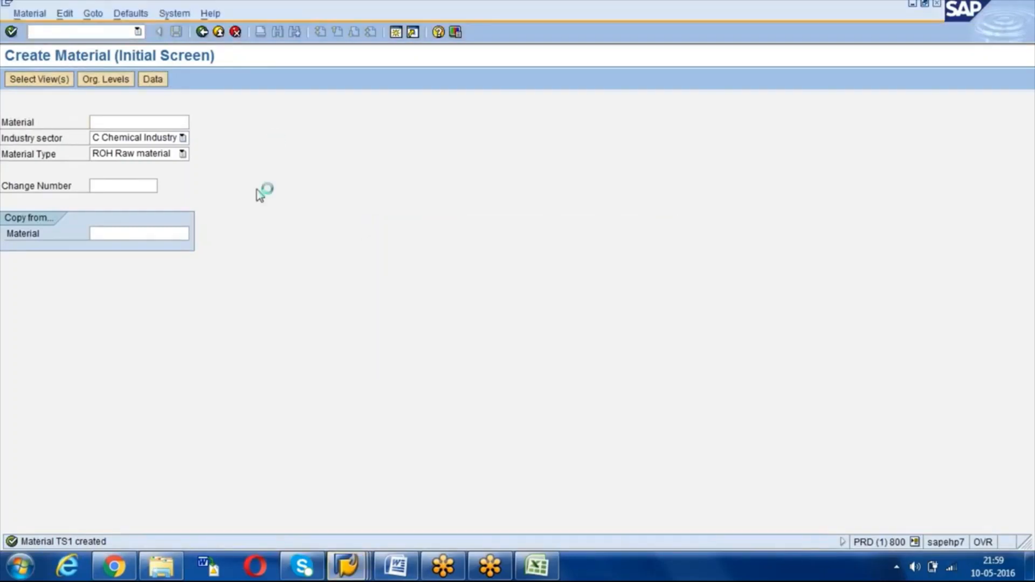
left_click(346, 566)
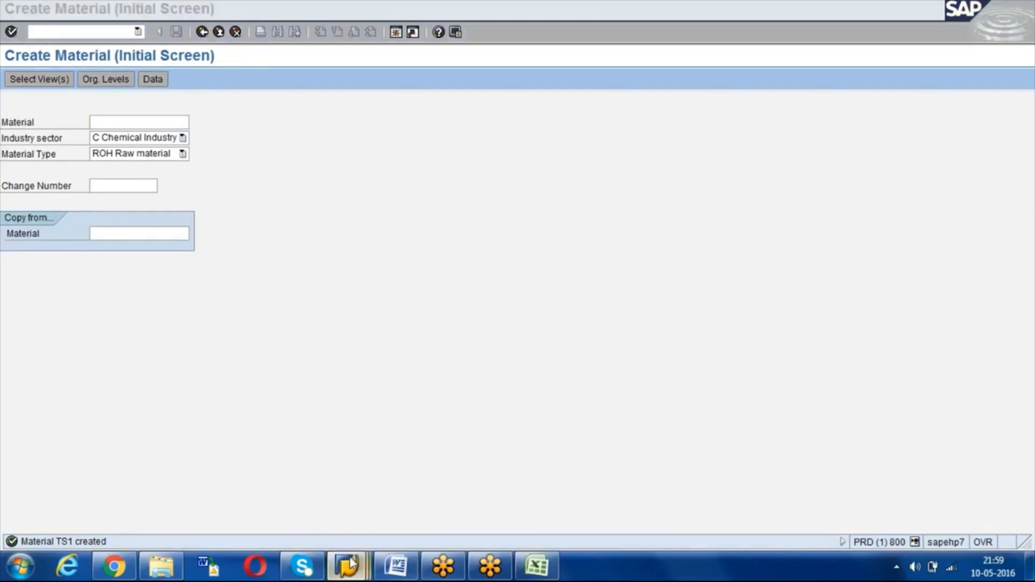
left_click(512, 469)
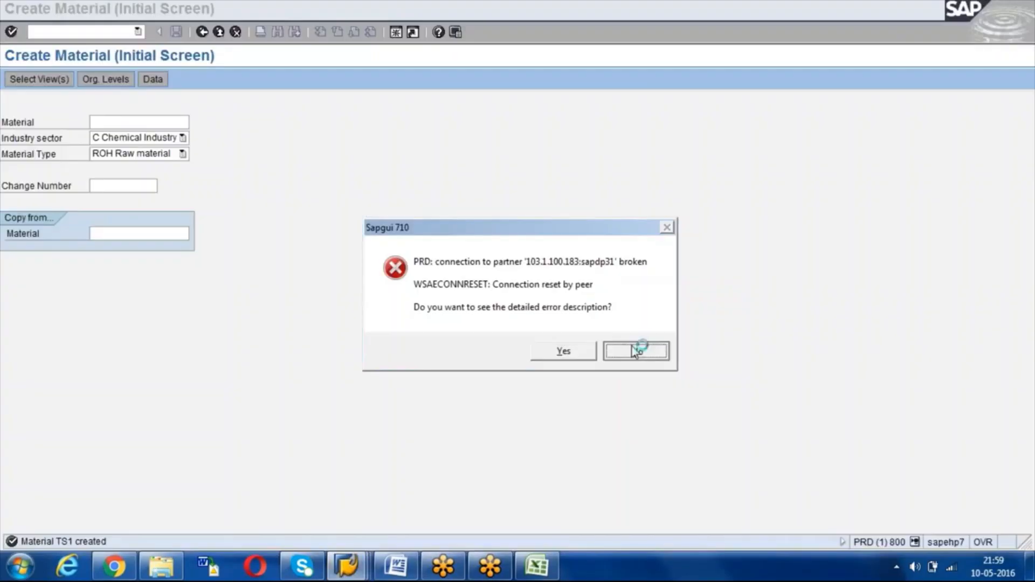
left_click(635, 352)
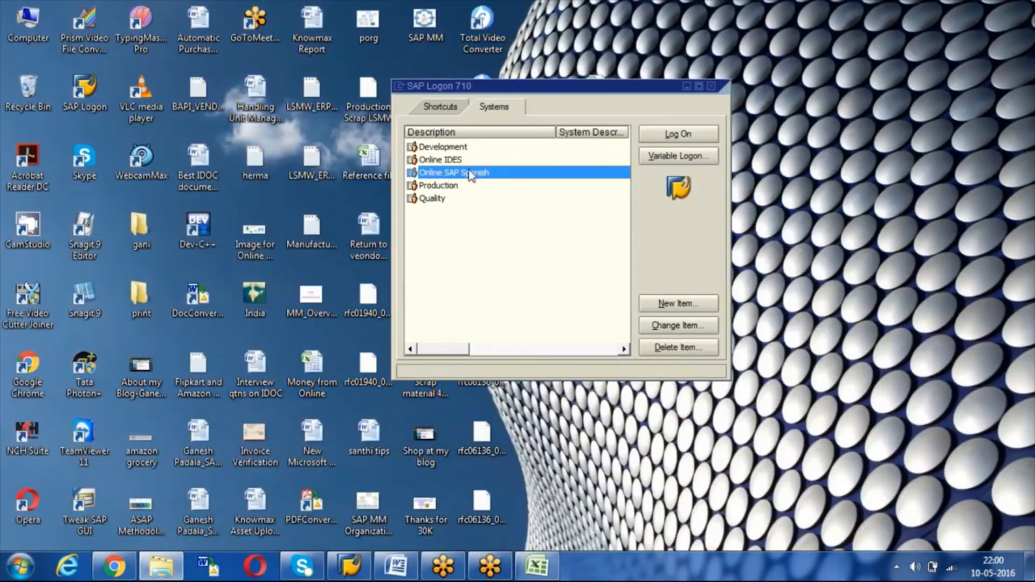
Step: Log back on to Online SAP Spanish with the password and start the LSM Workbench
double_click(471, 178)
key("Tab")
key("Caps_Lock")
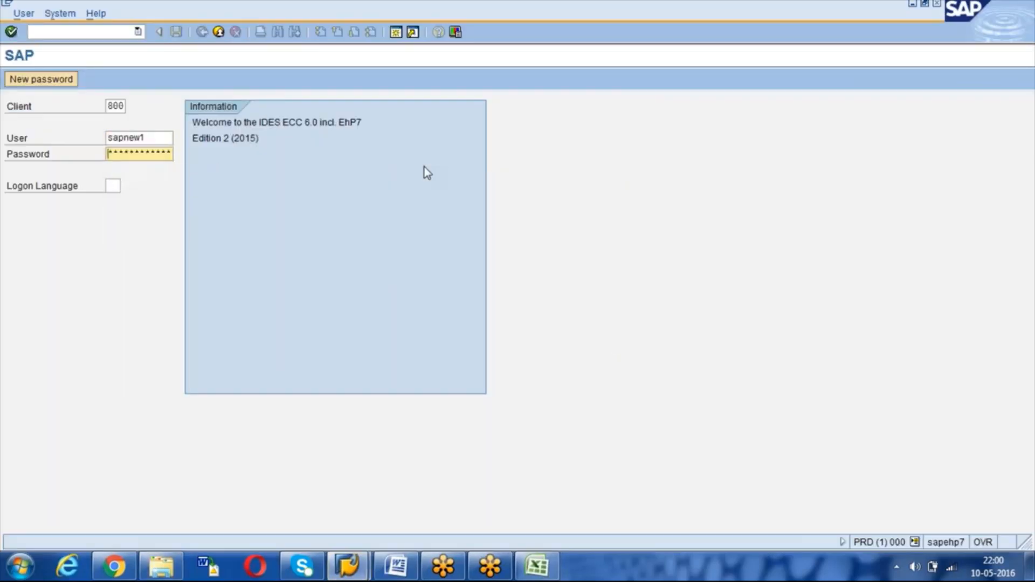
type("**")
key("Return")
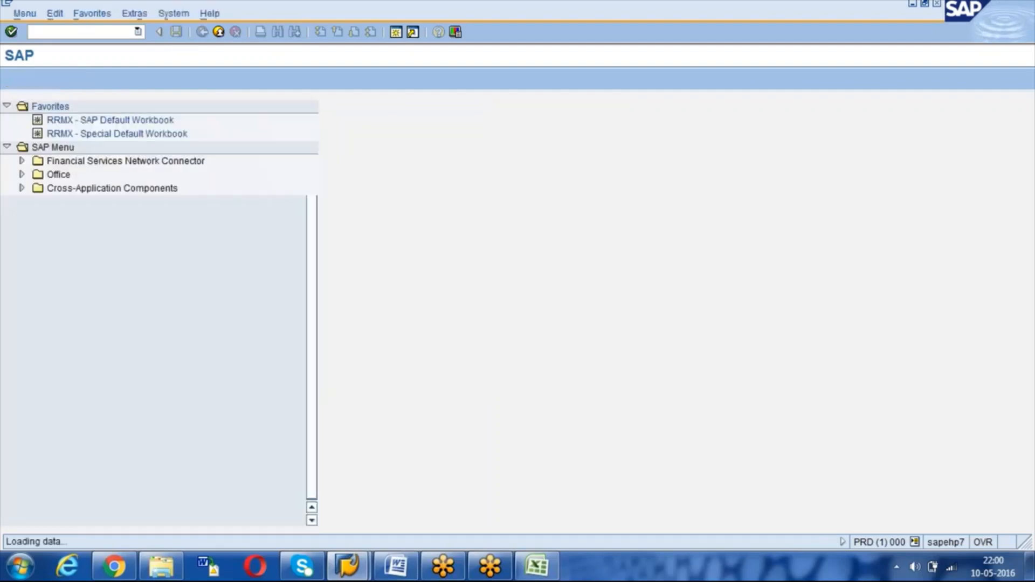
type("spro")
key("Return")
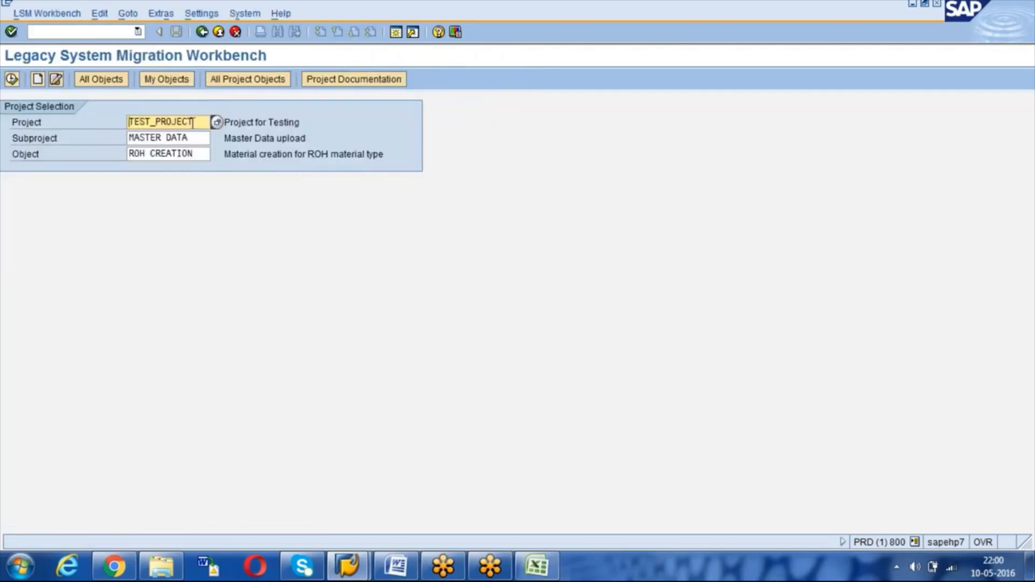
Step: Open the ROH CREATION object's process steps and start the Specify Files step
left_click(196, 137)
left_click(198, 153)
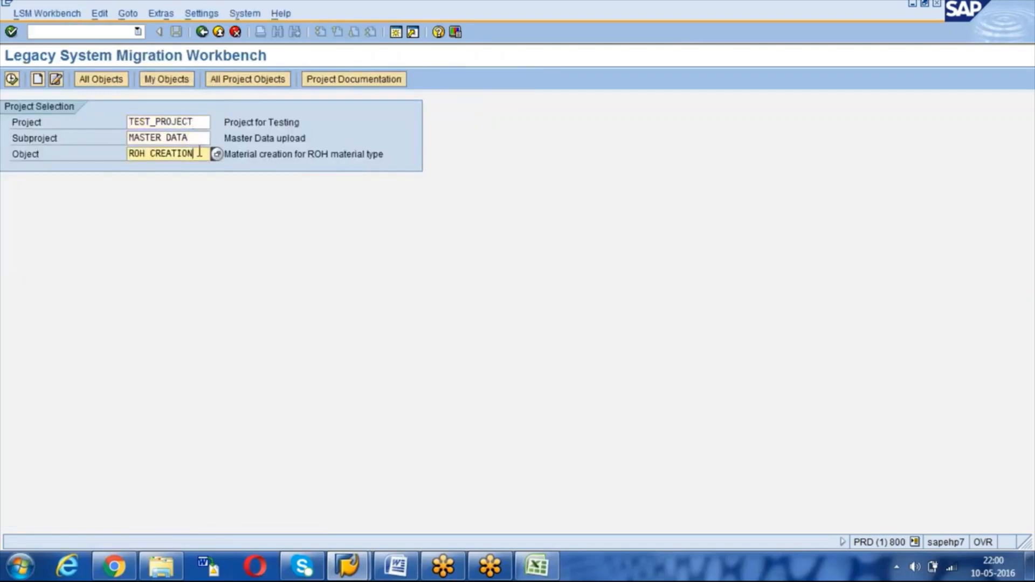
left_click(16, 82)
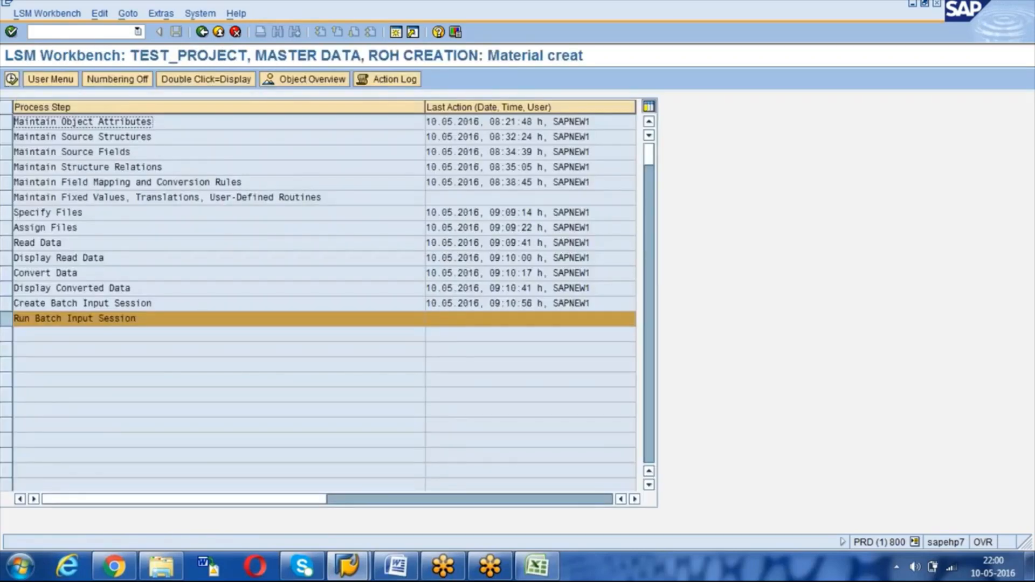
left_click(8, 215)
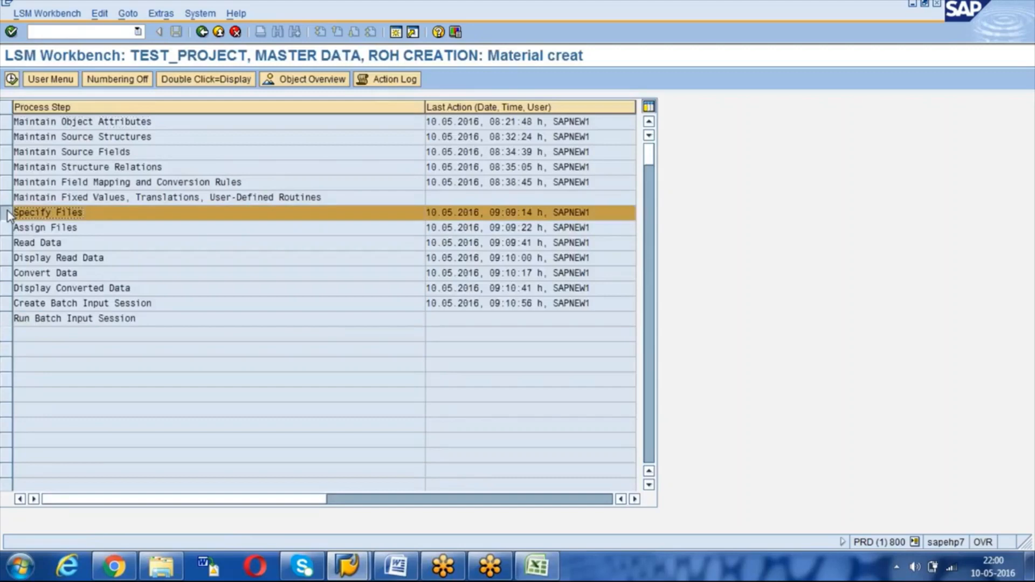
left_click(12, 79)
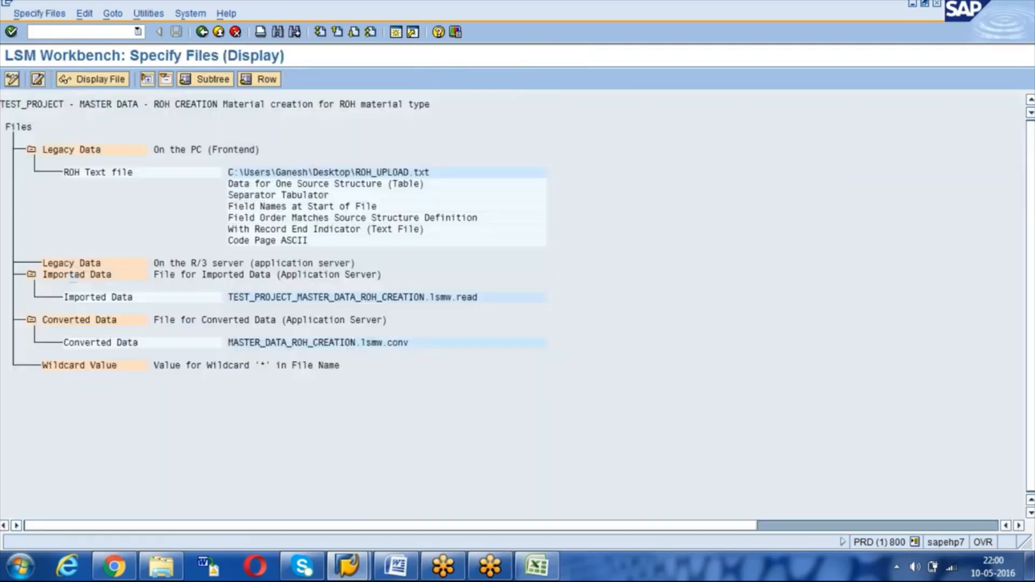
Step: Set the ROH Text file to ROH_UPLOAD.txt on the Desktop and return to the process steps
left_click(11, 79)
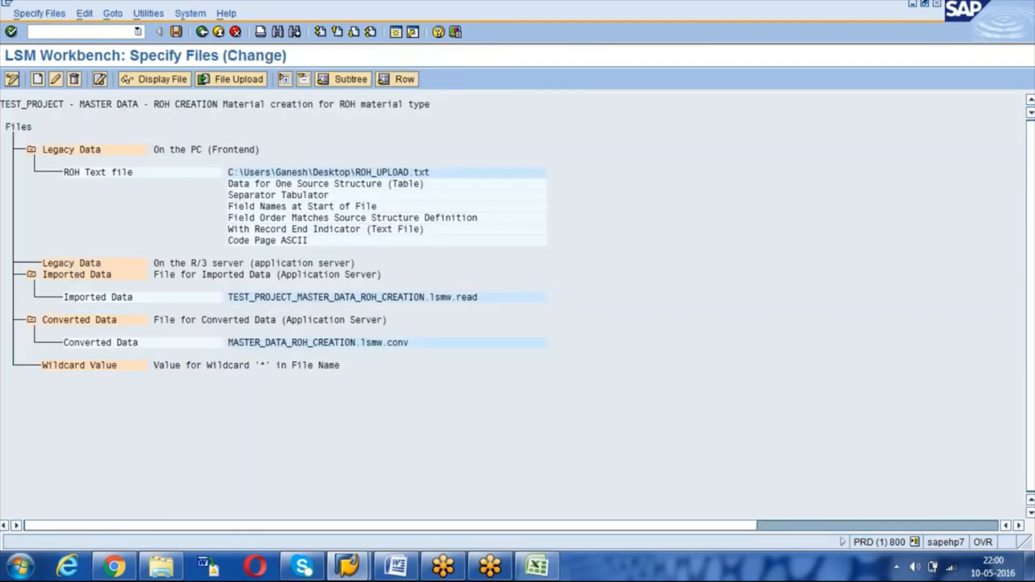
double_click(99, 172)
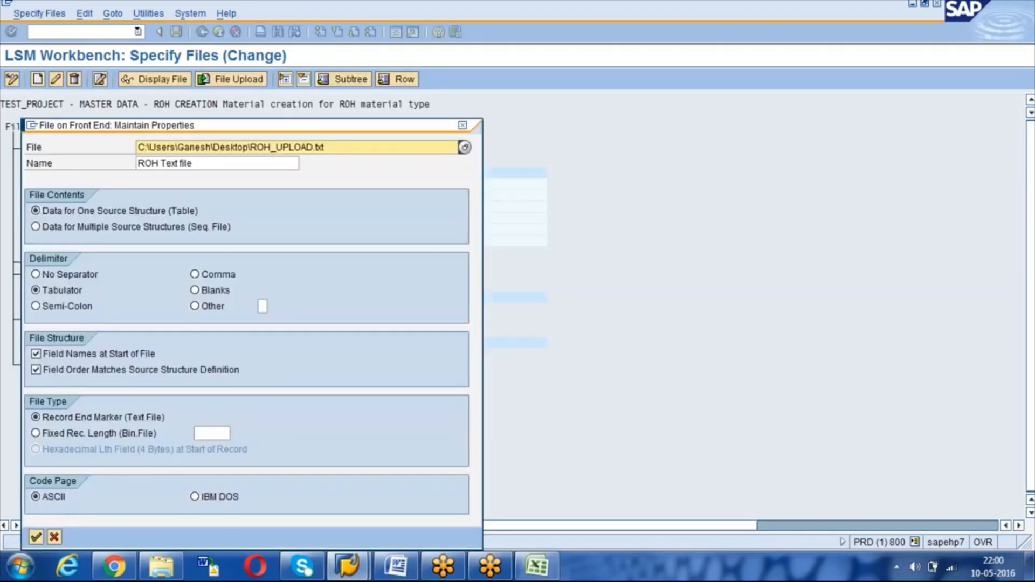
left_click_drag(340, 147, 113, 149)
left_click(466, 148)
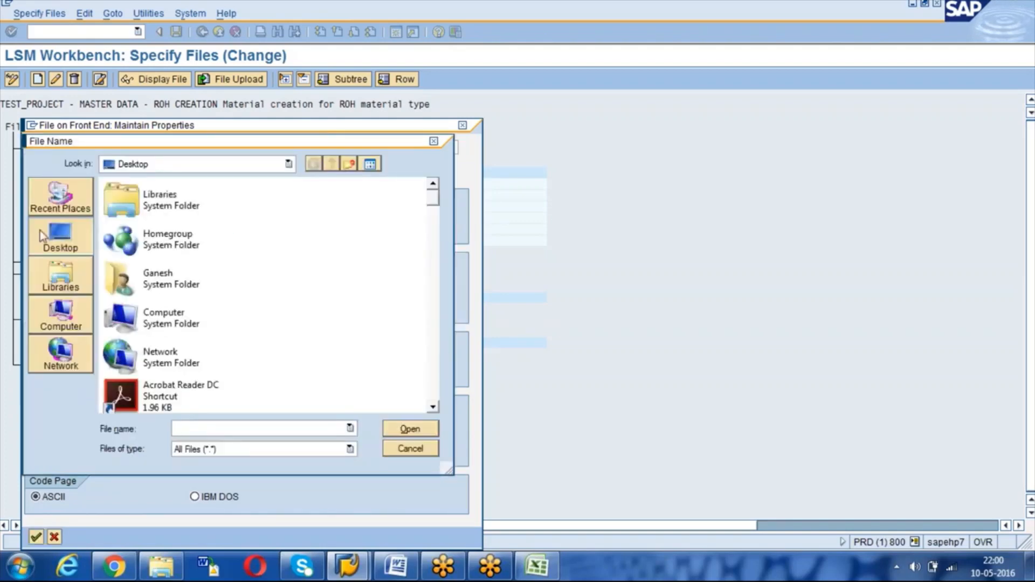
type("ro")
left_click(317, 442)
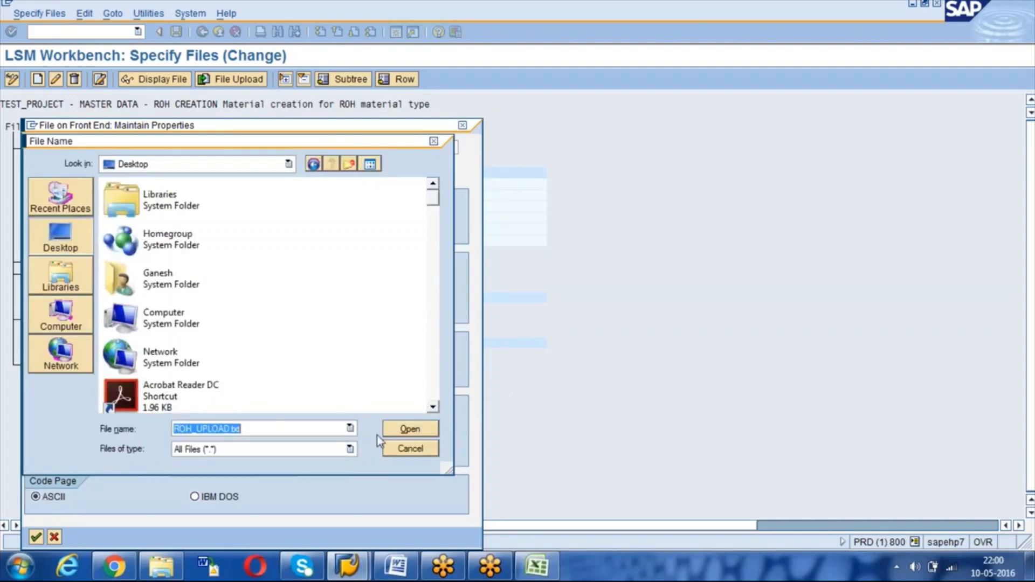
left_click(397, 430)
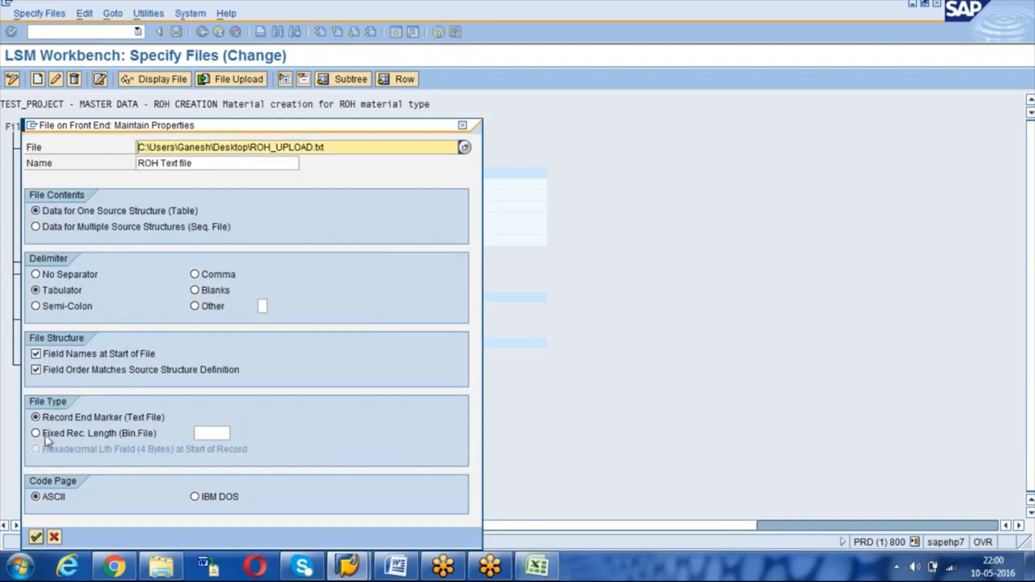
left_click(36, 537)
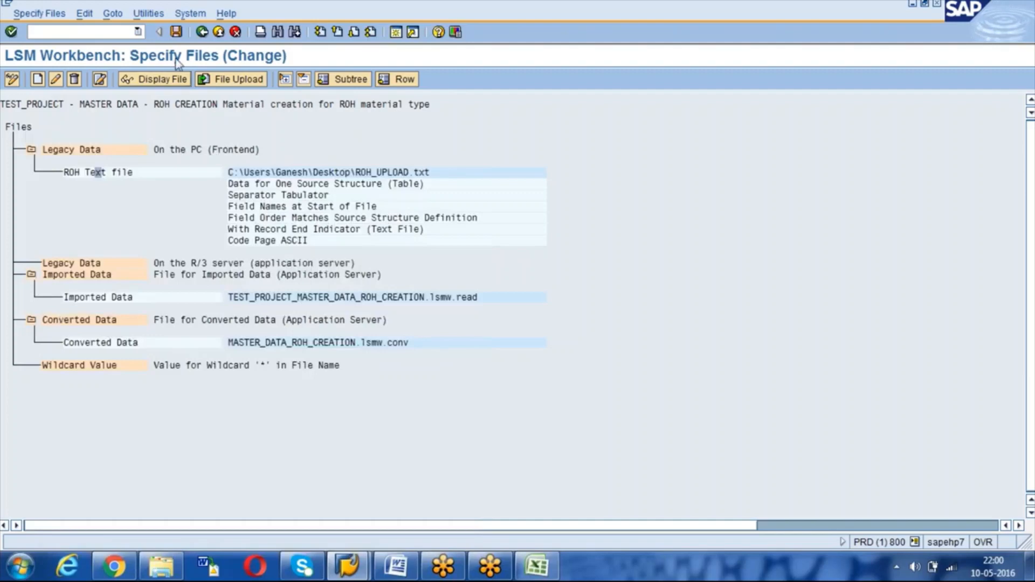
left_click(202, 32)
Step: Save the file assignment in the Assign Files step
left_click(12, 79)
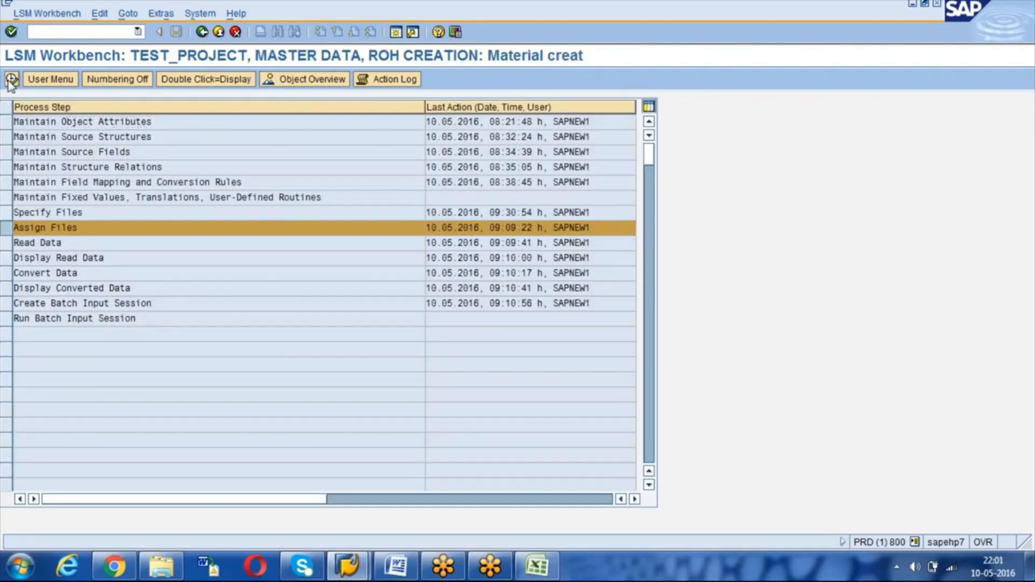
left_click(11, 79)
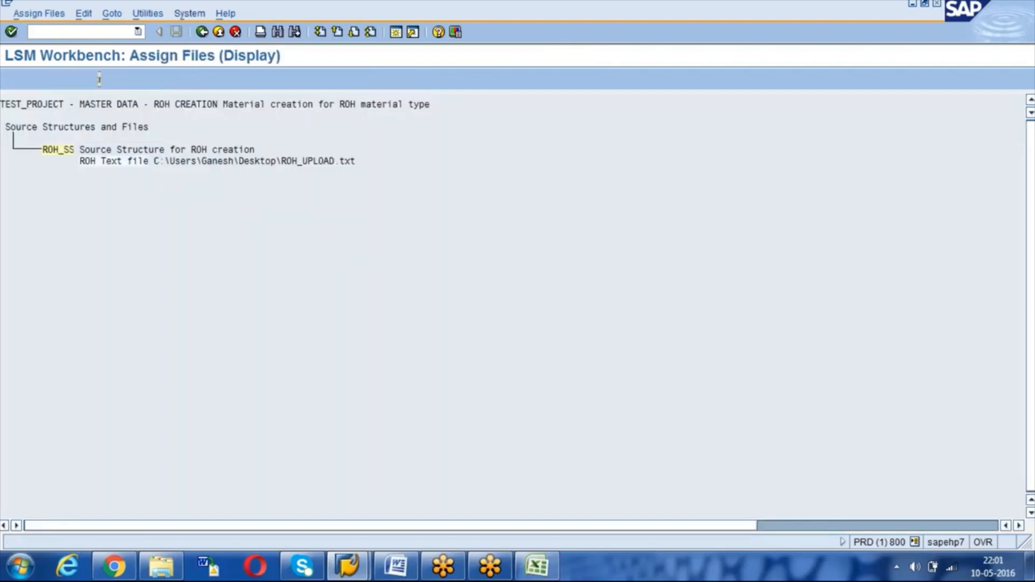
left_click(176, 33)
left_click(203, 32)
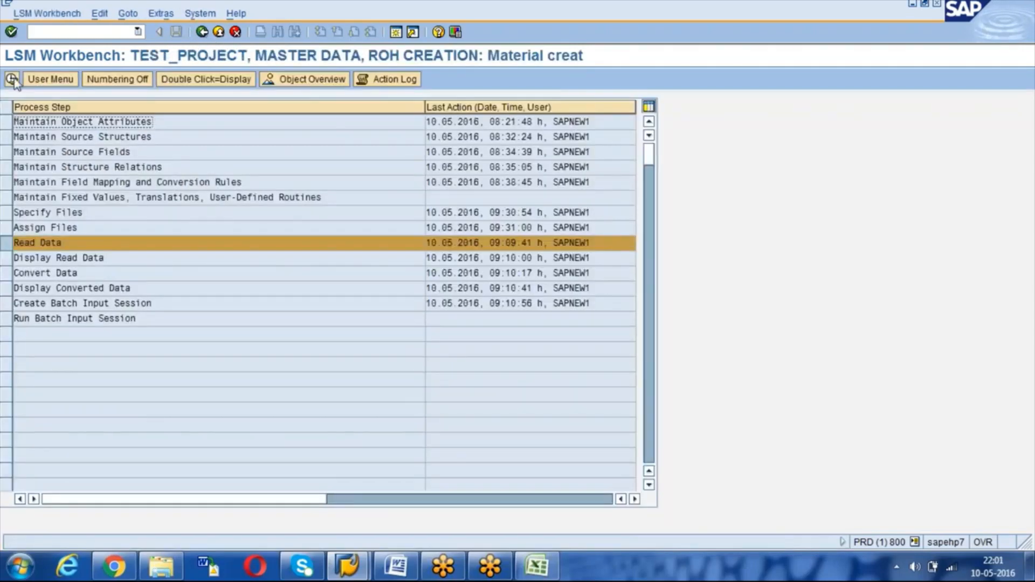
Step: Read ROH_UPLOAD.txt into 3 records for TS6, TS7 and TS8 and display the read data
left_click(11, 80)
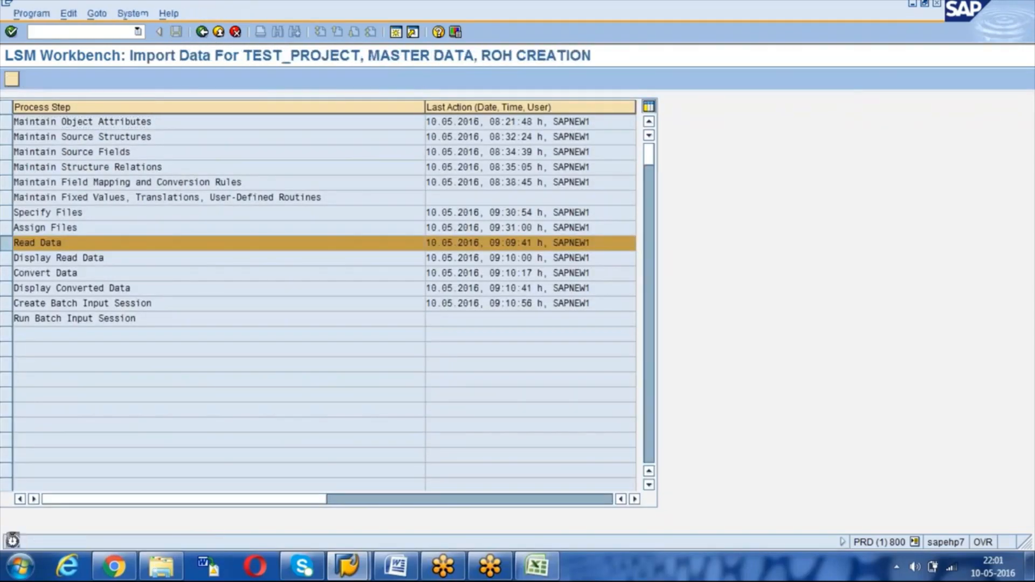
key("F8")
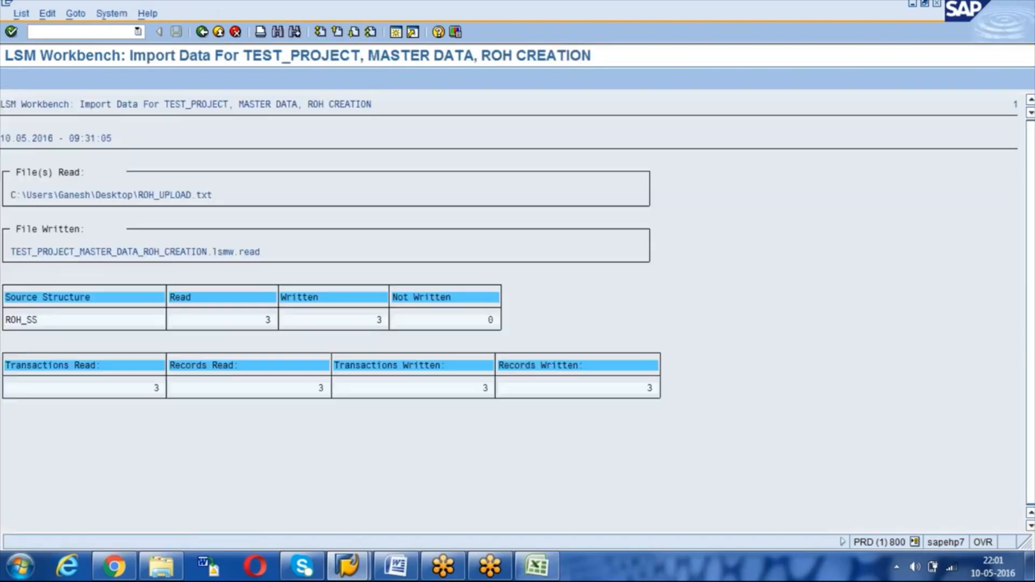
key("F3")
key("F3")
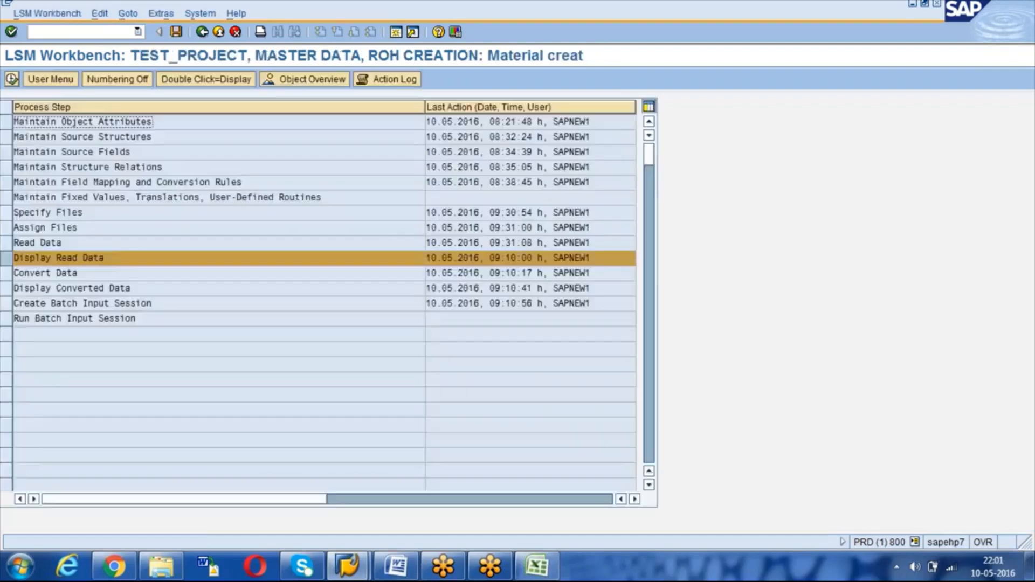
key("F8")
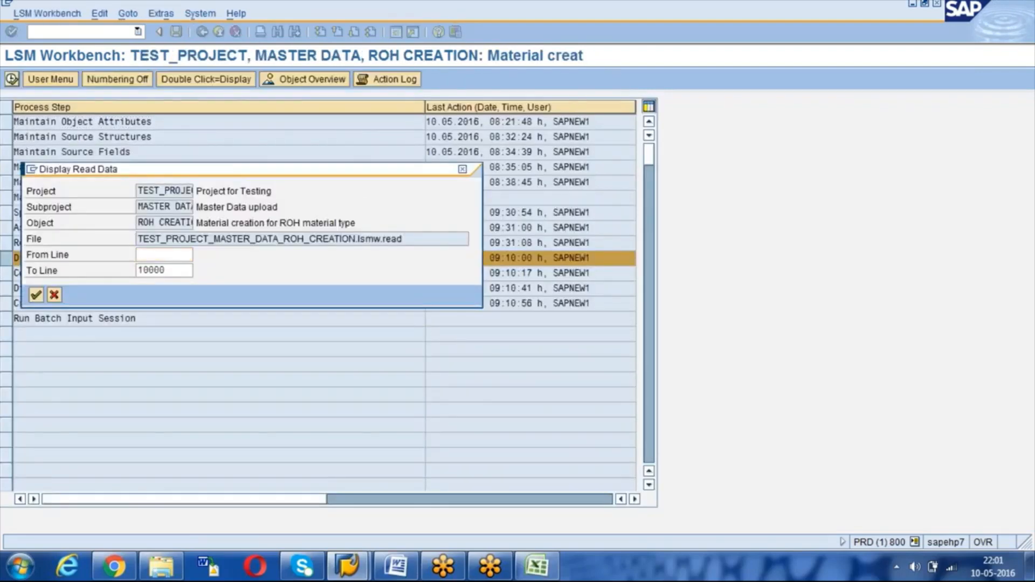
key("Return")
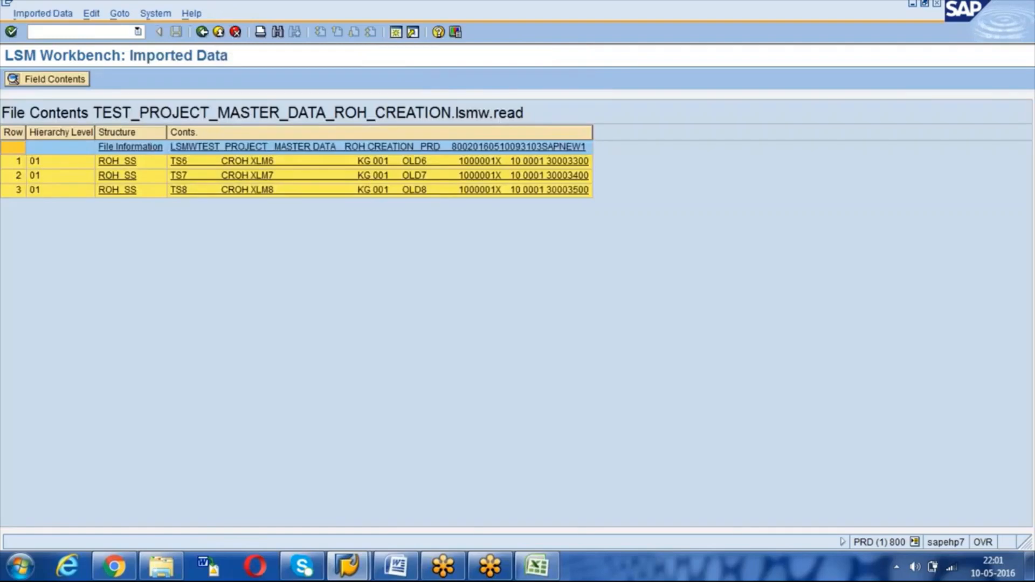
key("F3")
left_click(12, 79)
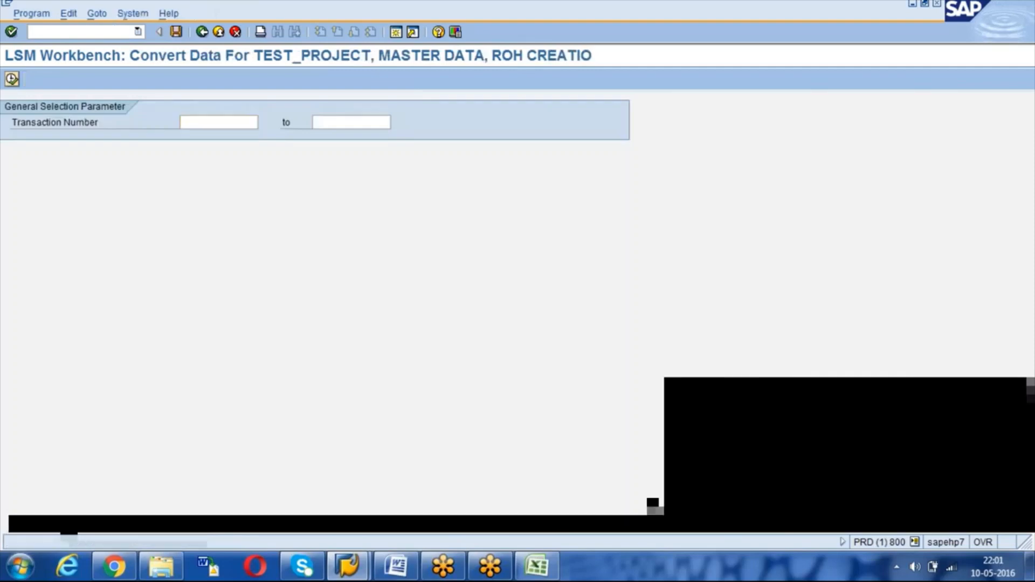
Step: Convert the read TS6–TS8 data into MASTER_DATA_ROH_CREATION.lsmw.conv
left_click(12, 79)
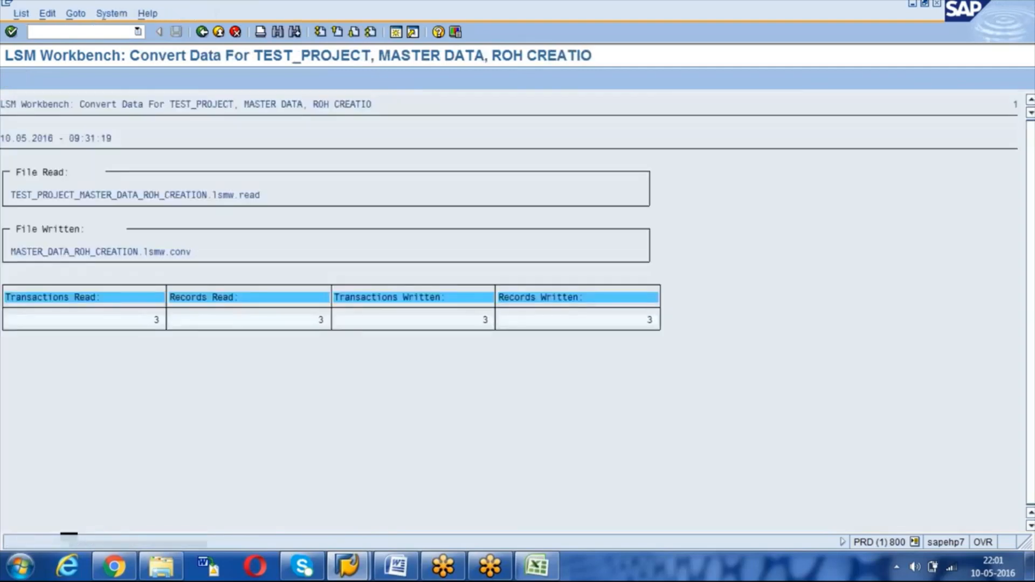
key("F3")
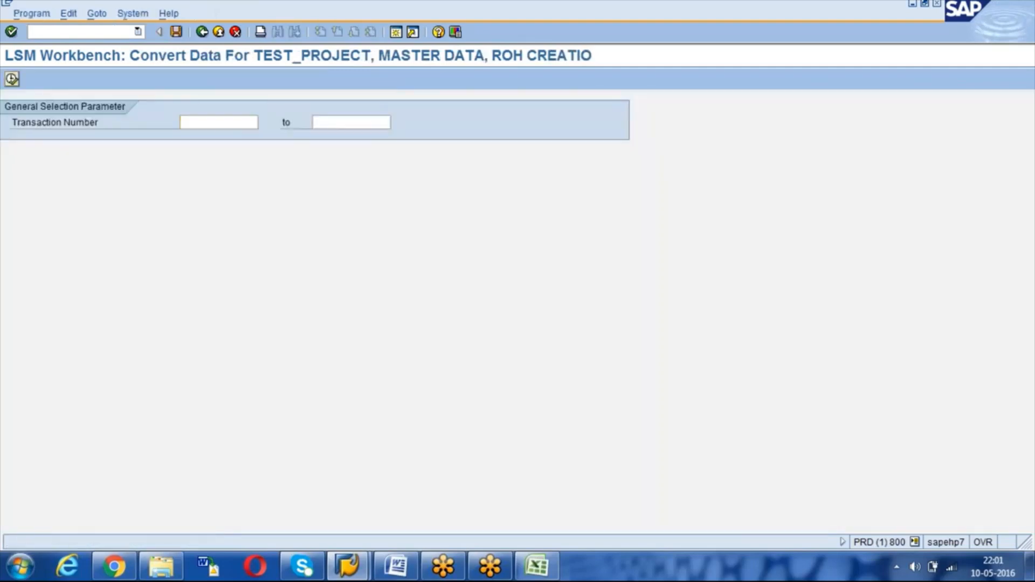
key("F3")
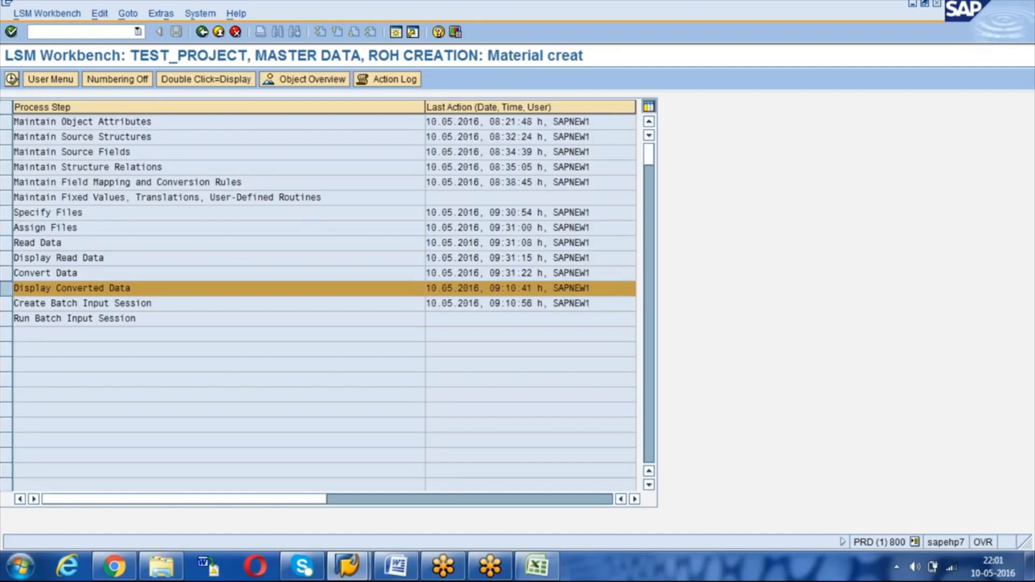
Step: Display the converted records and check TS6's field values, including standard price 300
key("ctrl+F8")
key("Return")
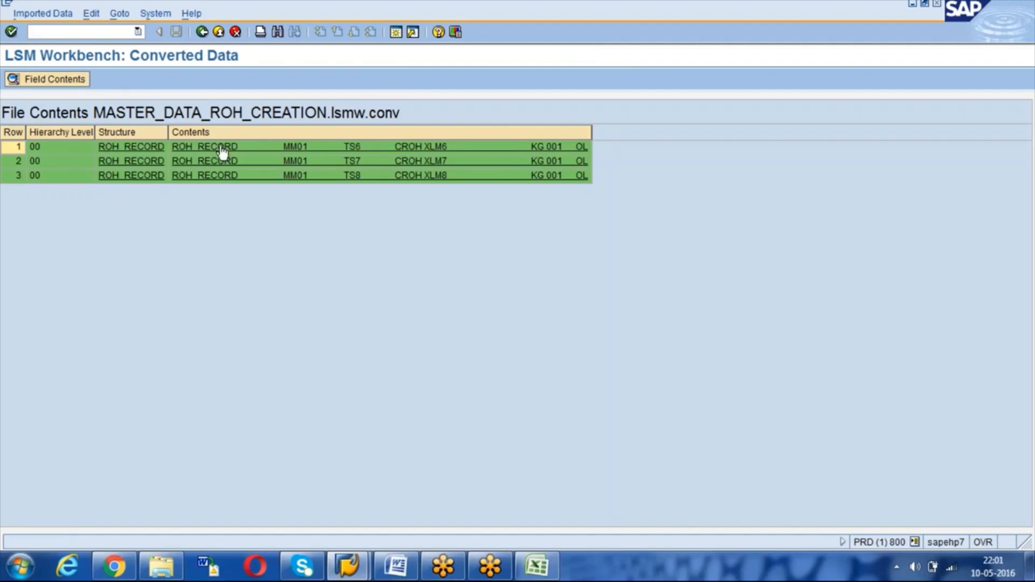
left_click(221, 150)
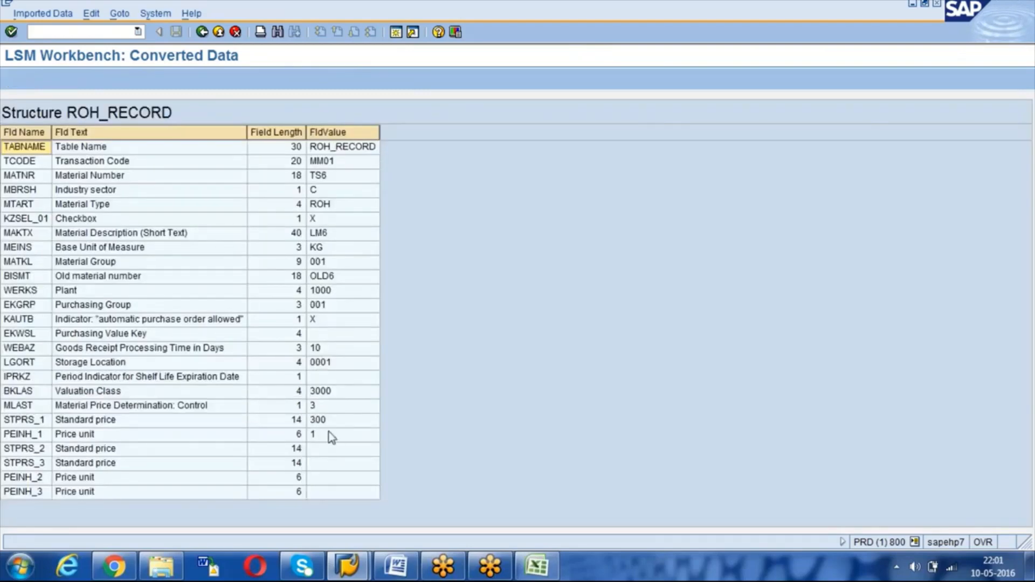
left_click(219, 32)
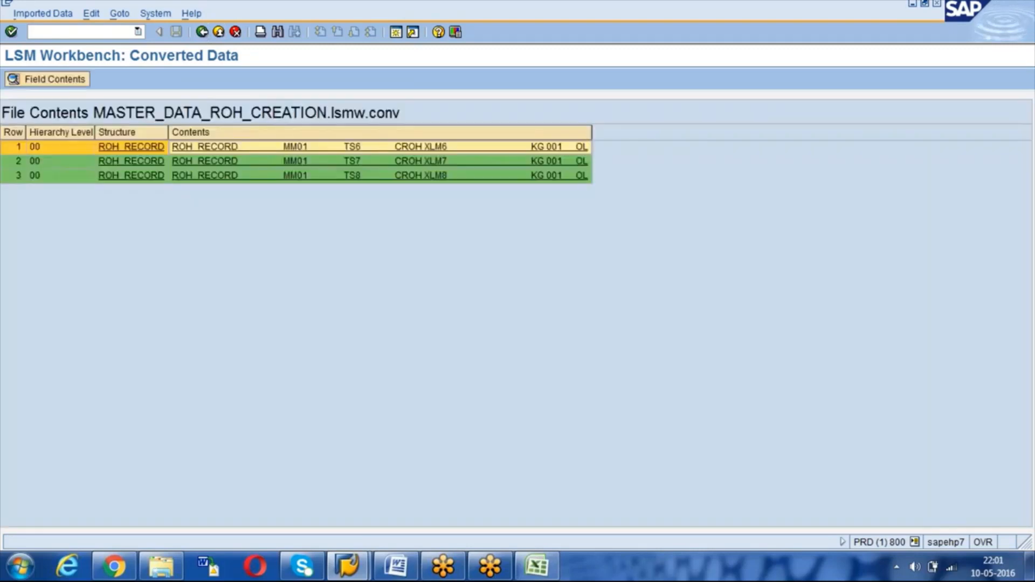
left_click(219, 32)
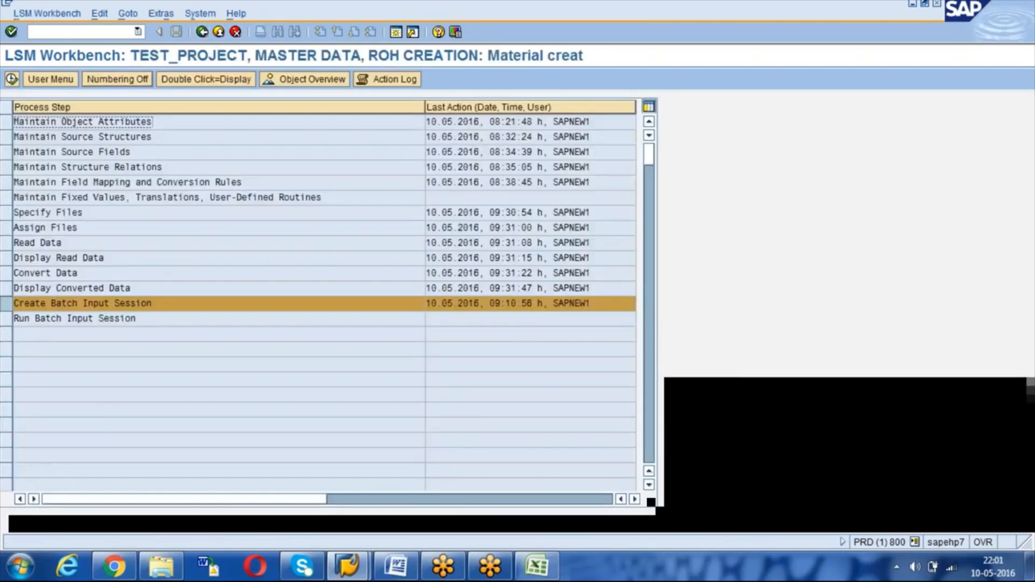
Step: Generate a kept ROH CREATION batch input session with 3 transactions and open the session overview
left_click(12, 79)
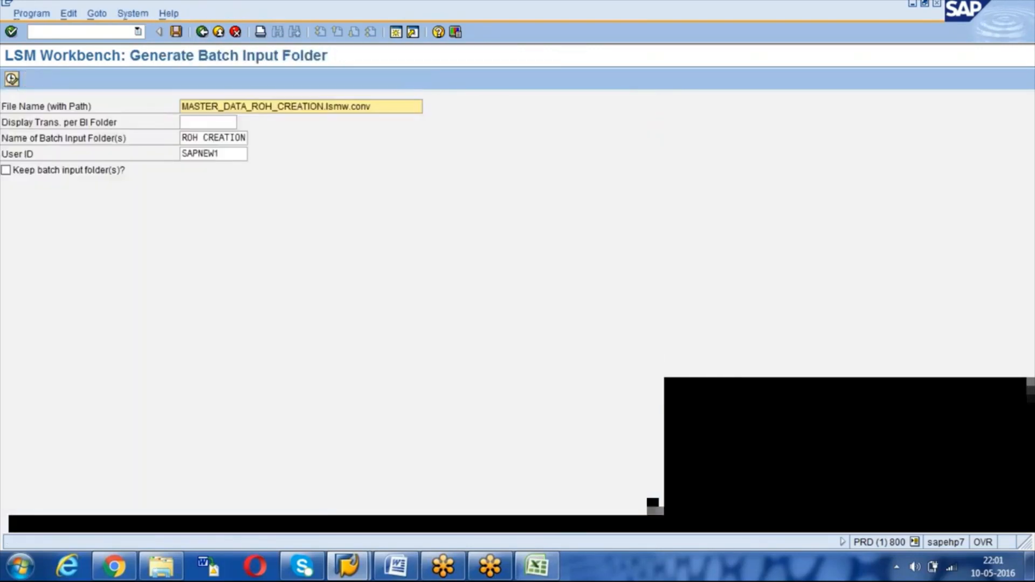
left_click(5, 171)
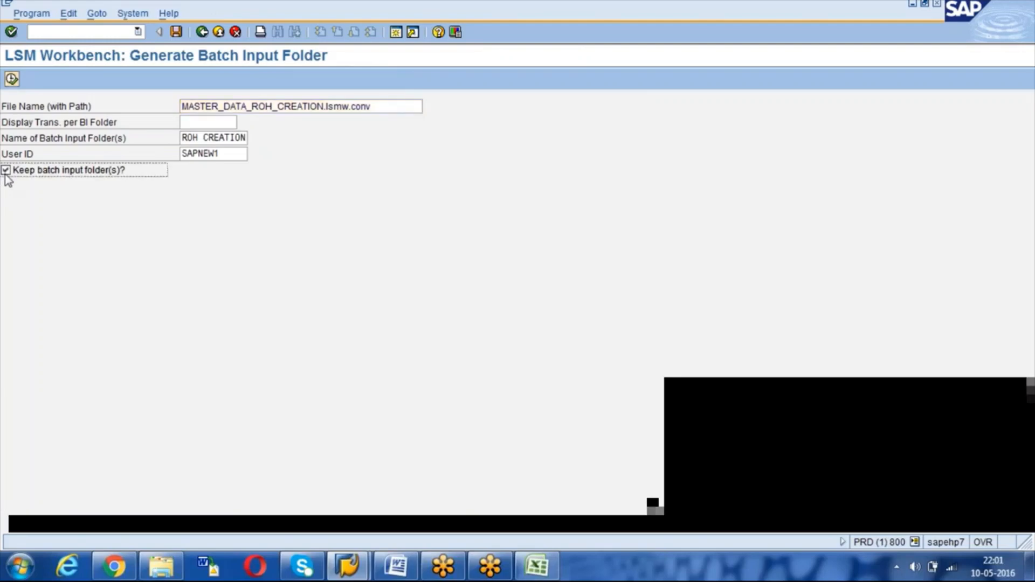
left_click(12, 79)
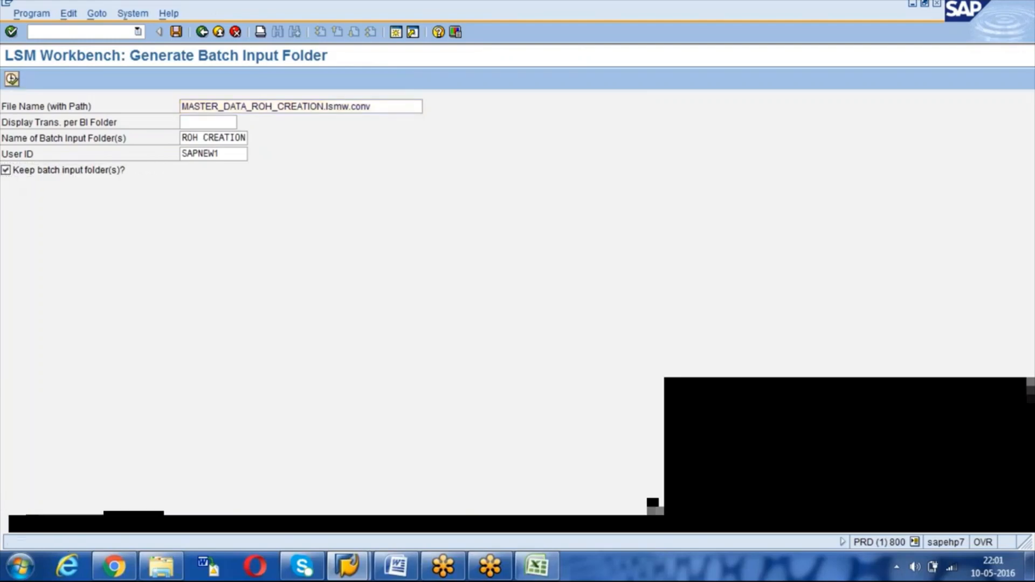
key("Return")
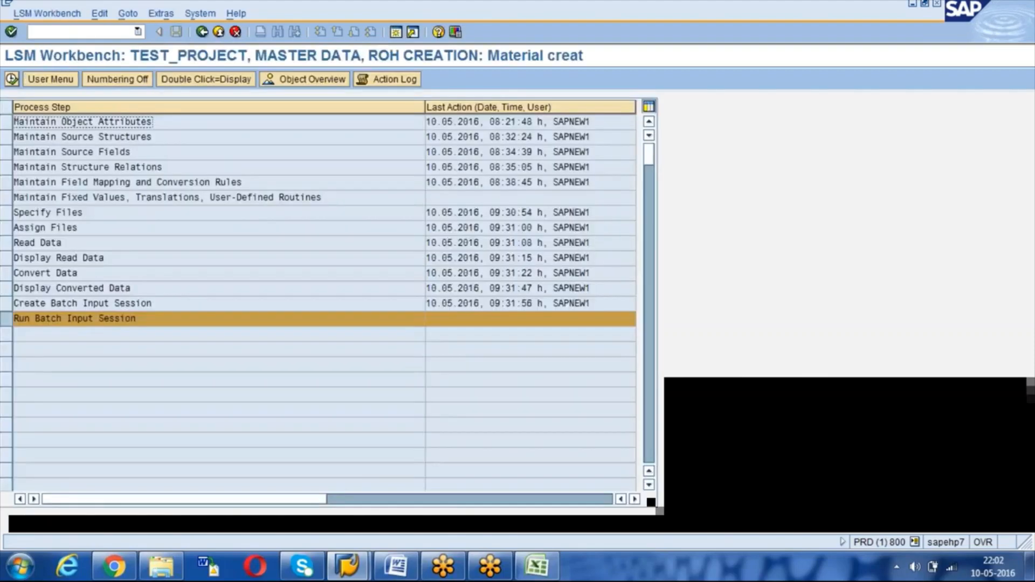
left_click(12, 80)
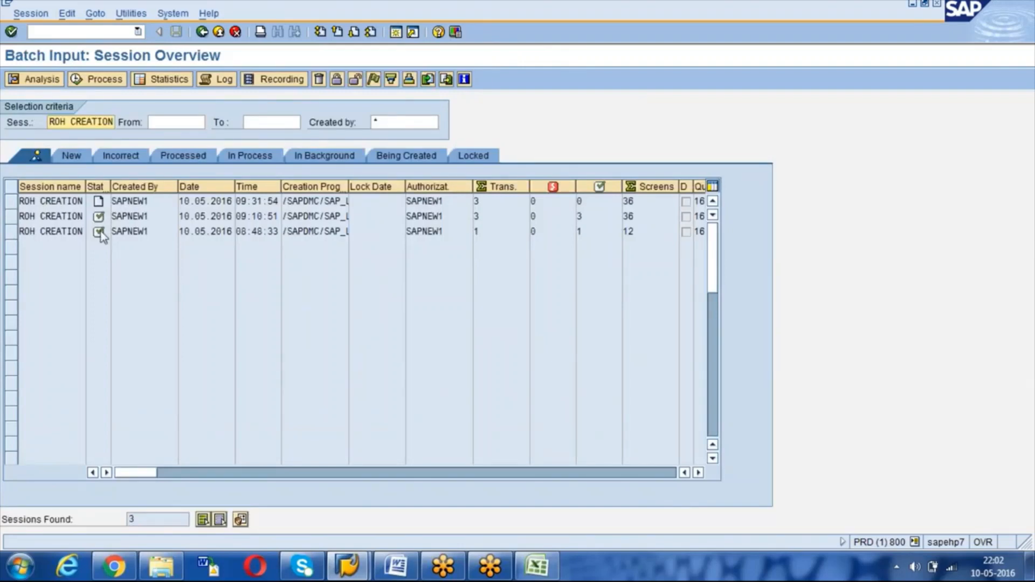
Step: Process the newest ROH CREATION session with Expert mode, Extended log and Display errors only, completing 3 transactions
left_click(15, 203)
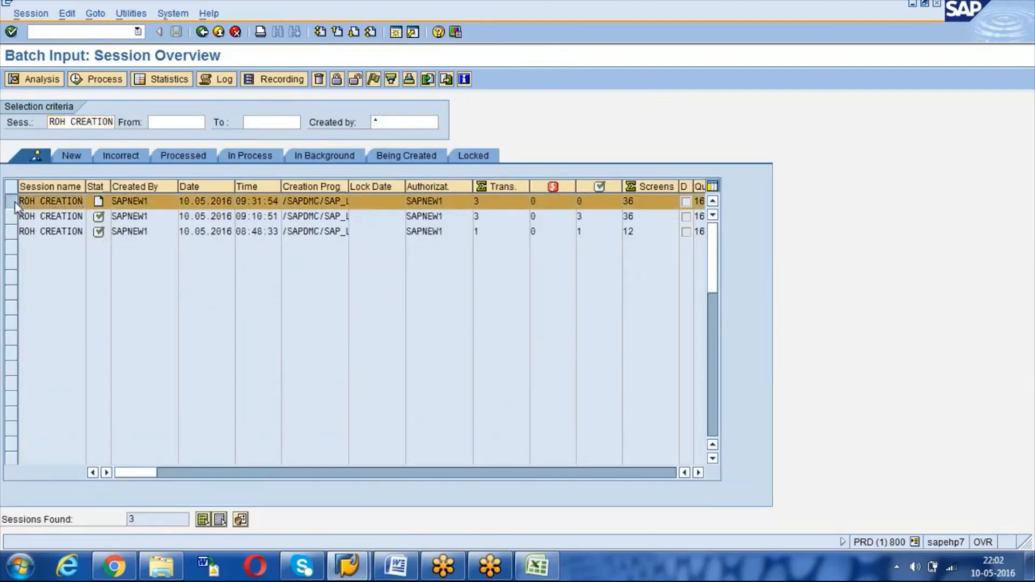
left_click(97, 80)
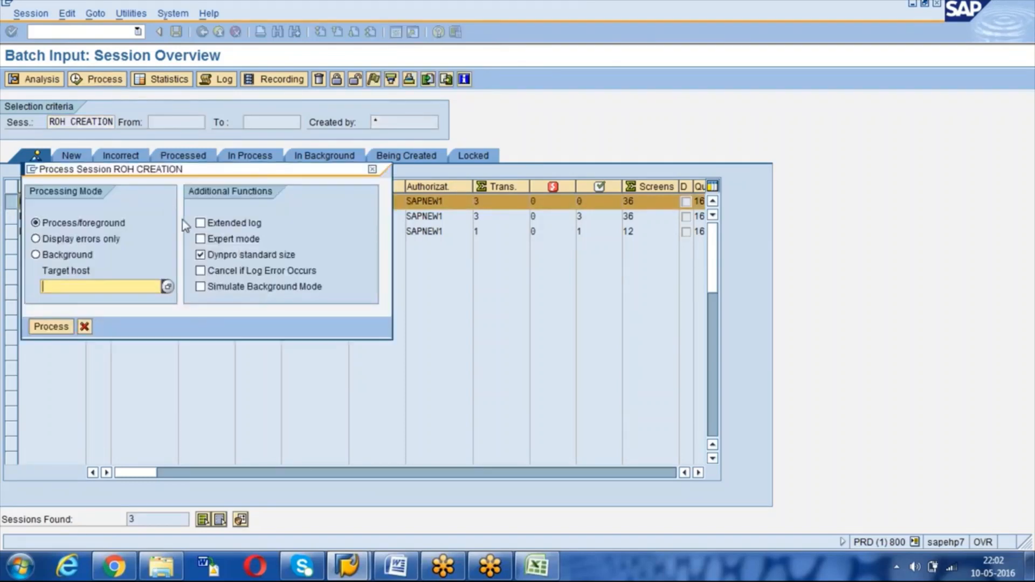
left_click(211, 240)
left_click(207, 224)
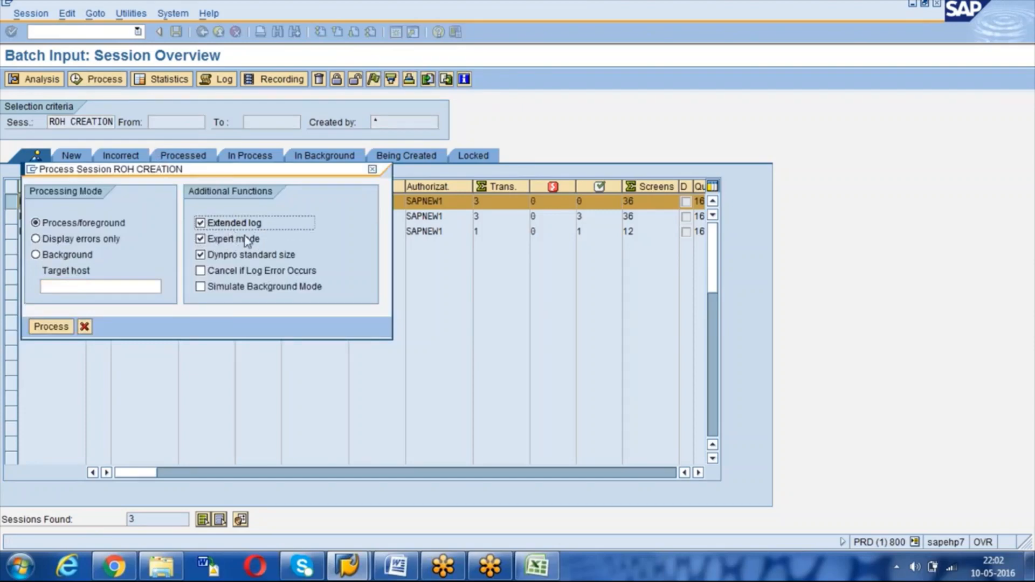
left_click(38, 225)
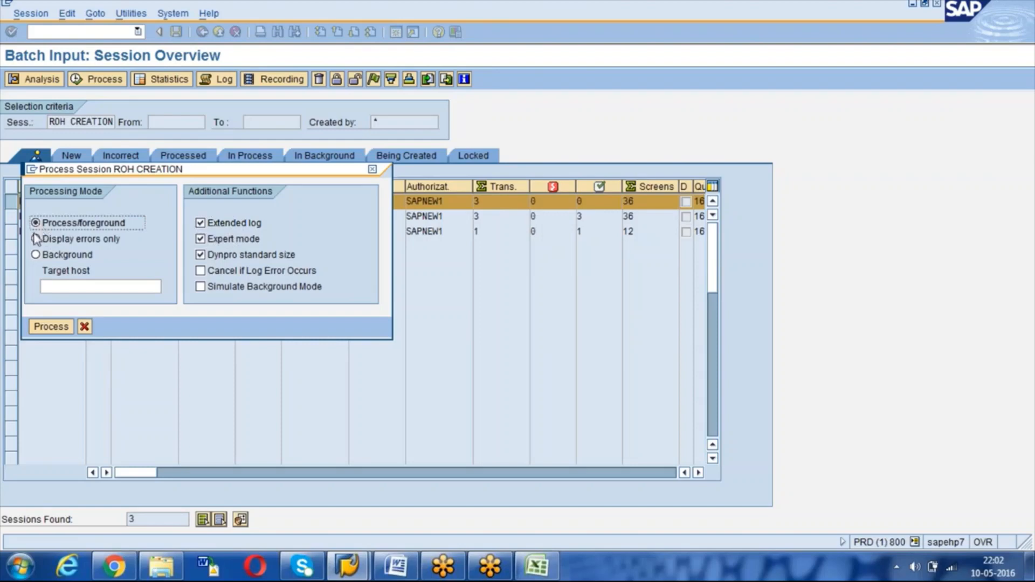
left_click(37, 241)
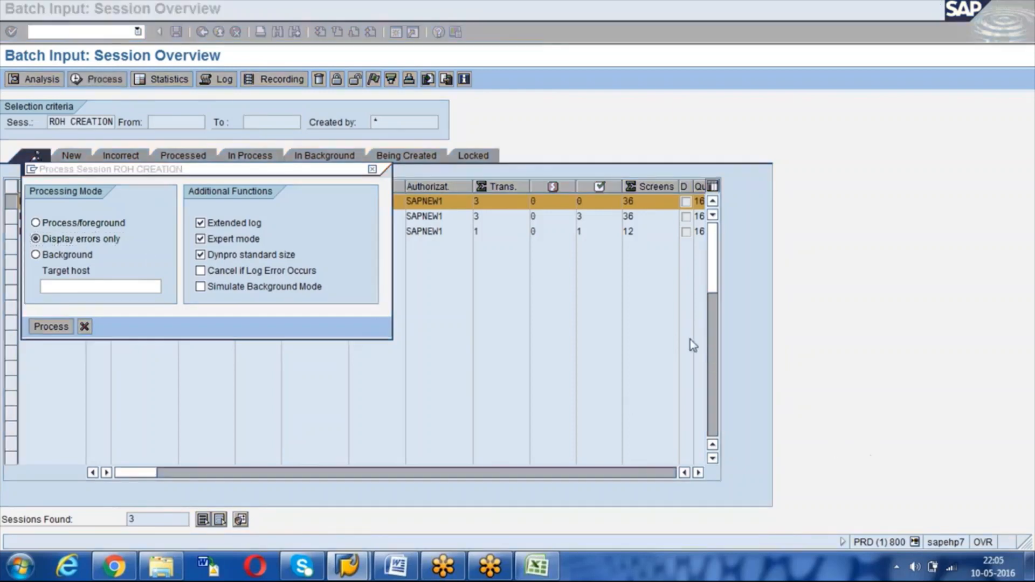
left_click(35, 239)
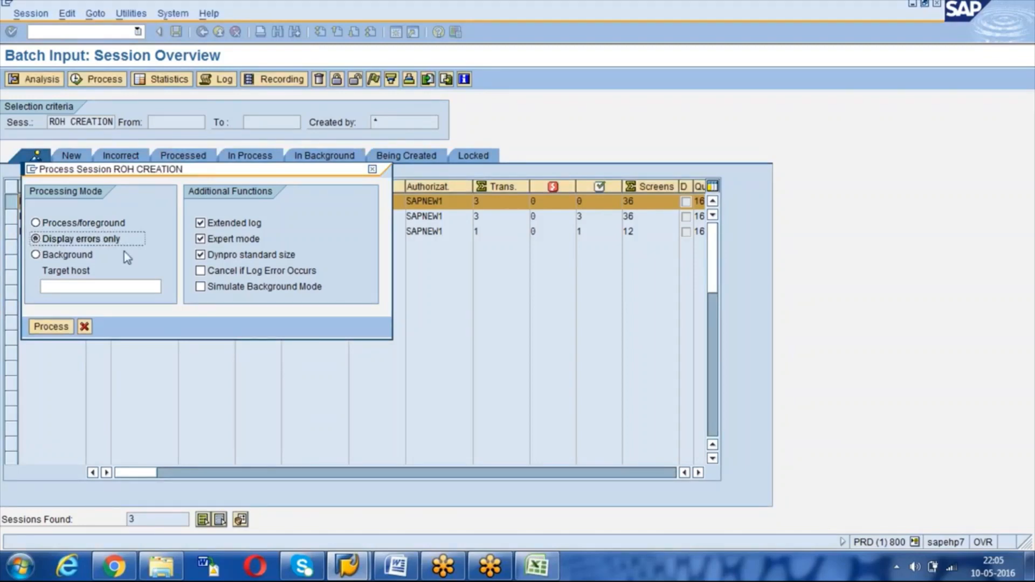
left_click(48, 329)
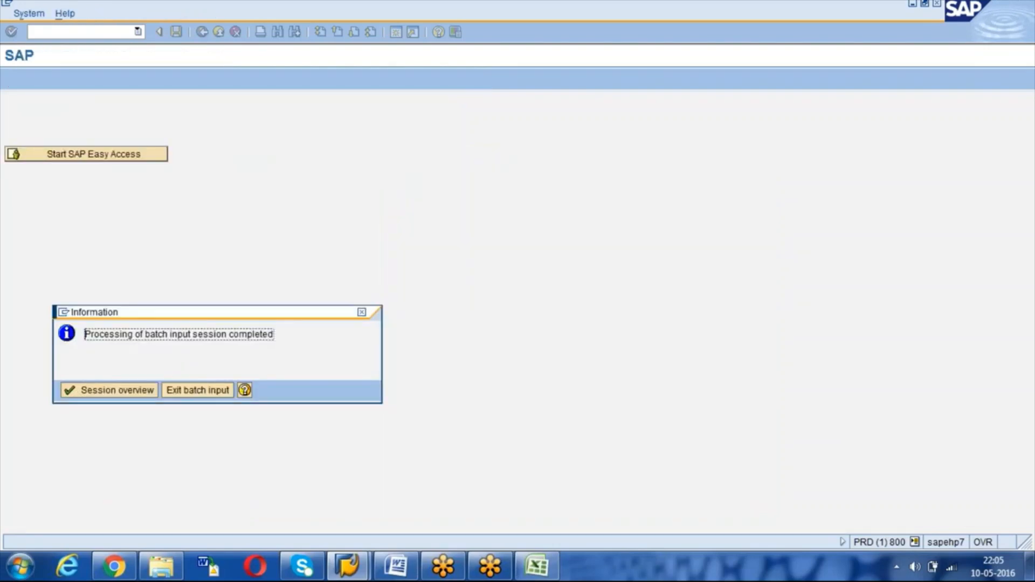
left_click(101, 393)
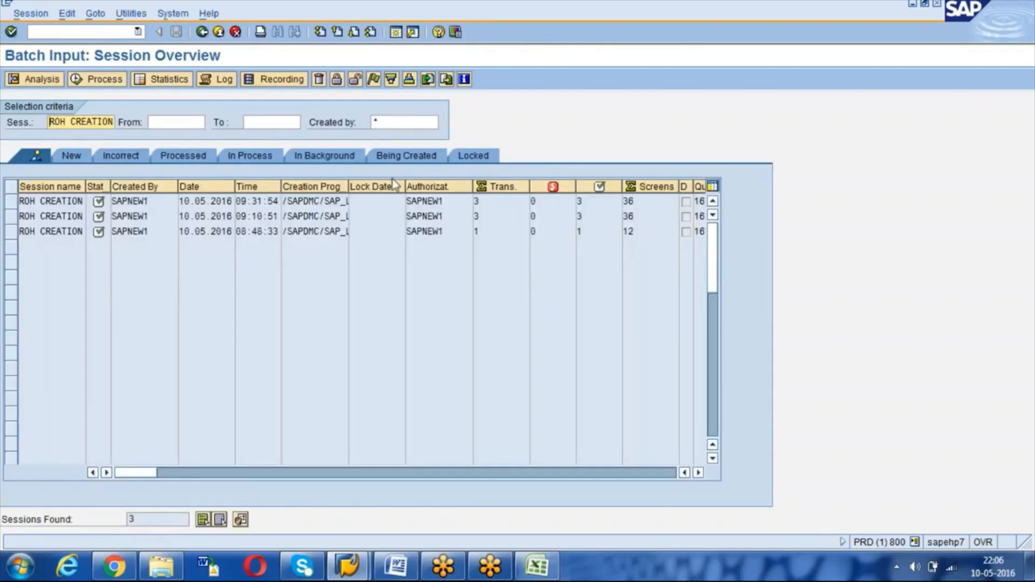
left_click(489, 201)
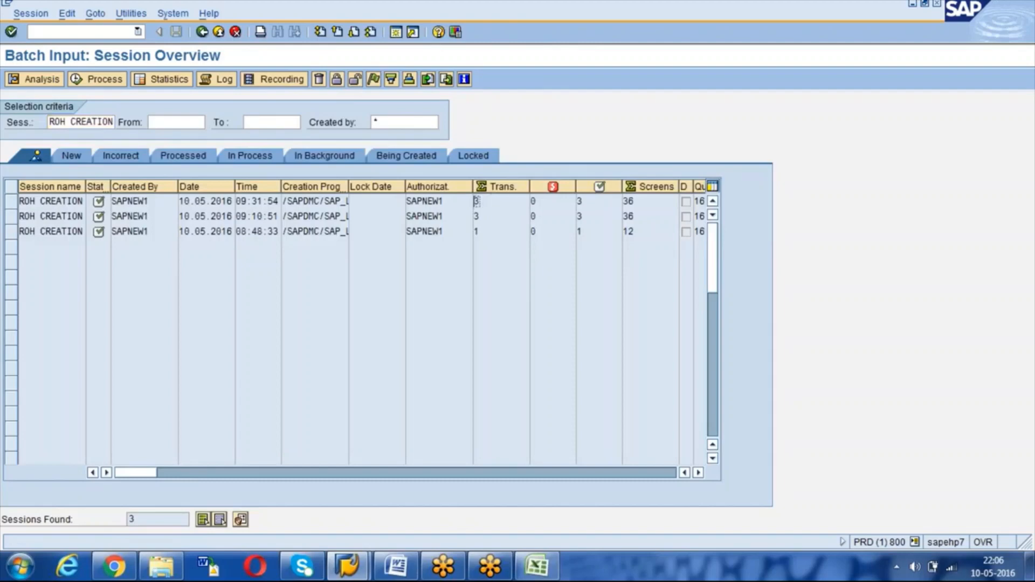
left_click(580, 201)
left_click(530, 201)
left_click(354, 574)
Step: Start /nmm03 for material TS8 and select all material views
left_click(438, 506)
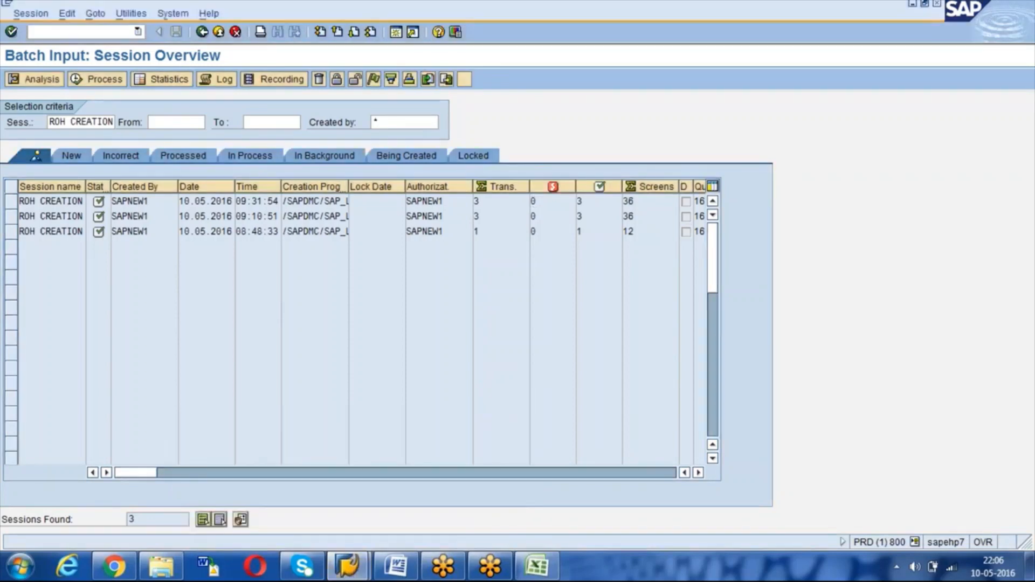
type("/nmm03")
key("Return")
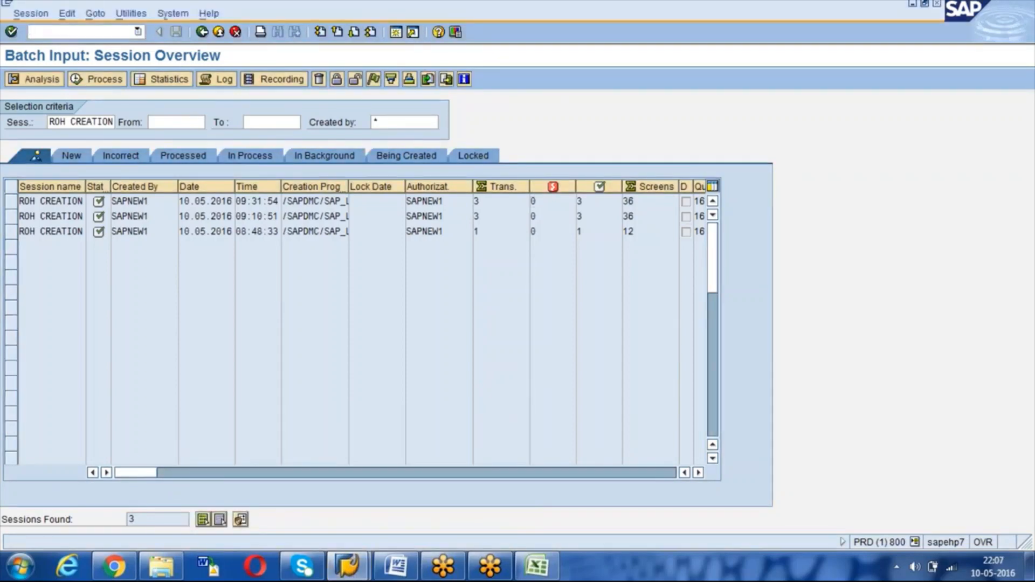
key("Return")
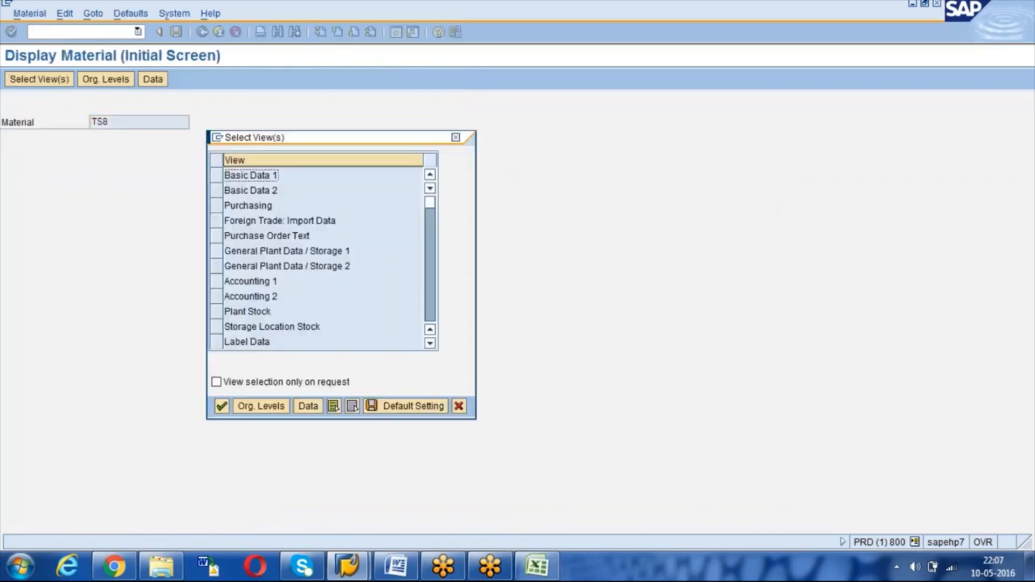
left_click(333, 408)
key("Return")
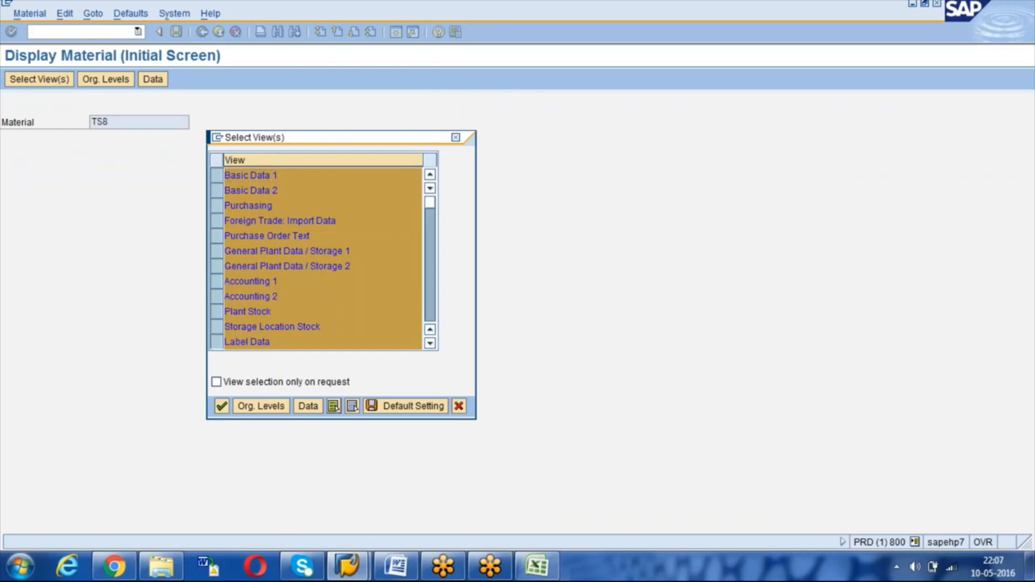
Step: Enter plant 1000 and storage location 0001 to show TS8's Basic Data 1 with unit KG
key("Down")
key("BackSpace")
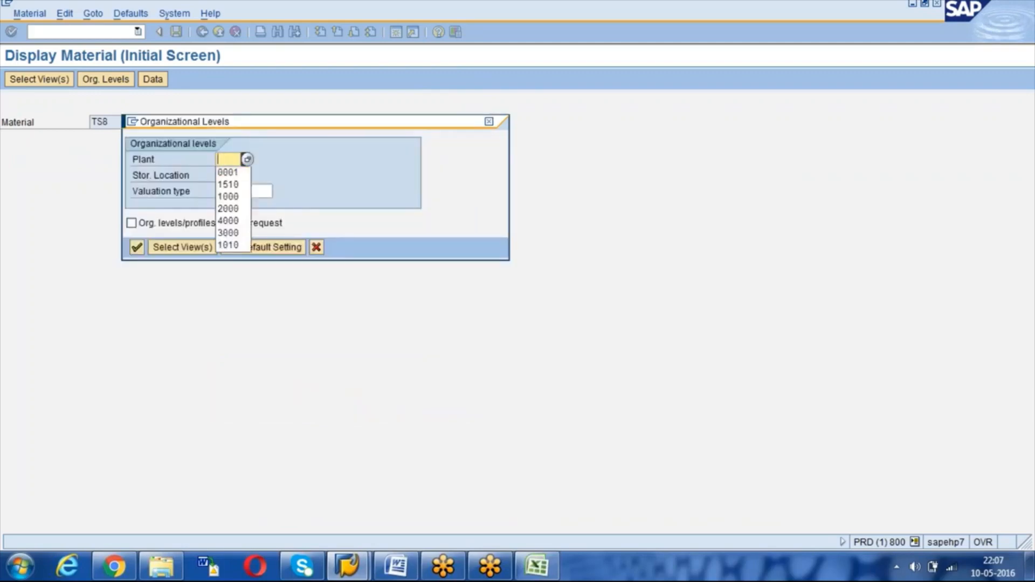
type("1000")
key("Tab")
type("0001")
key("Return")
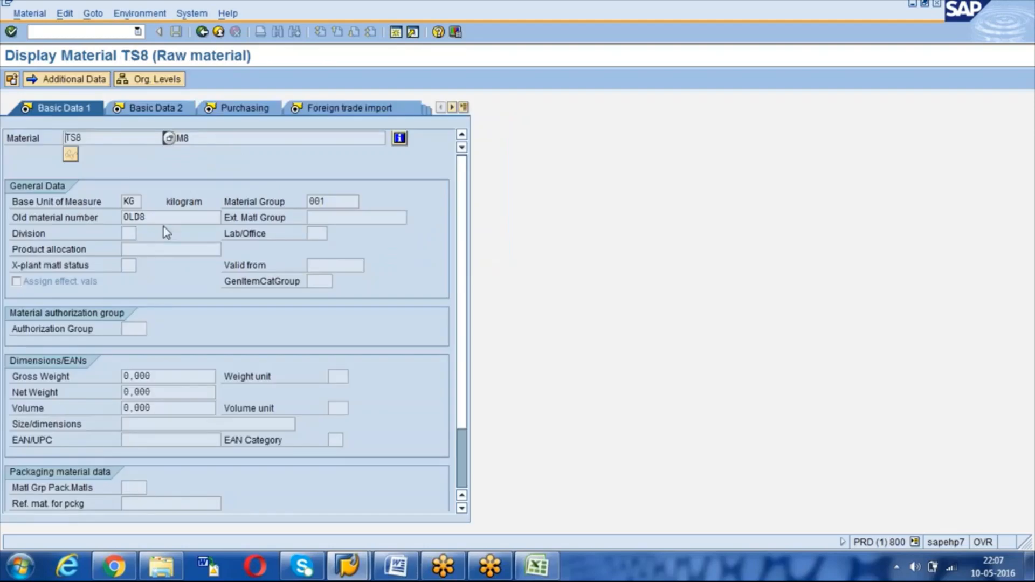
left_click(135, 202)
Step: Check TS8's Basic Data 1 fields: material group 001, old material number OLD8, weights, authorization group
left_click_drag(346, 206, 310, 200)
left_click(310, 200)
left_click(143, 219)
left_click(127, 233)
left_click(125, 265)
left_click(157, 376)
left_click(334, 376)
left_click(129, 328)
Step: View Basic Data 2, then recheck Basic Data 1's gross weight 0,000 and net weight
left_click(161, 110)
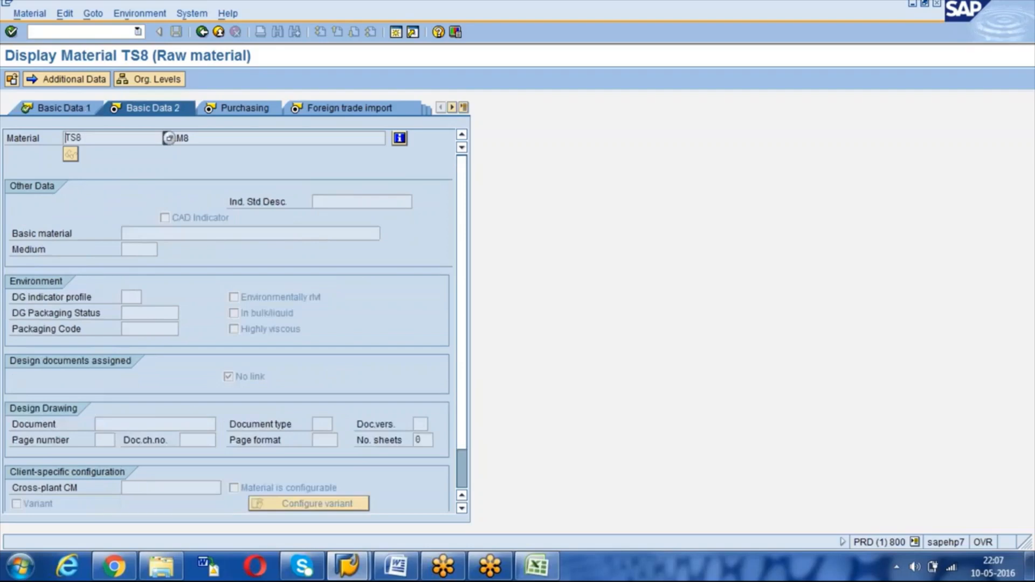
left_click(56, 111)
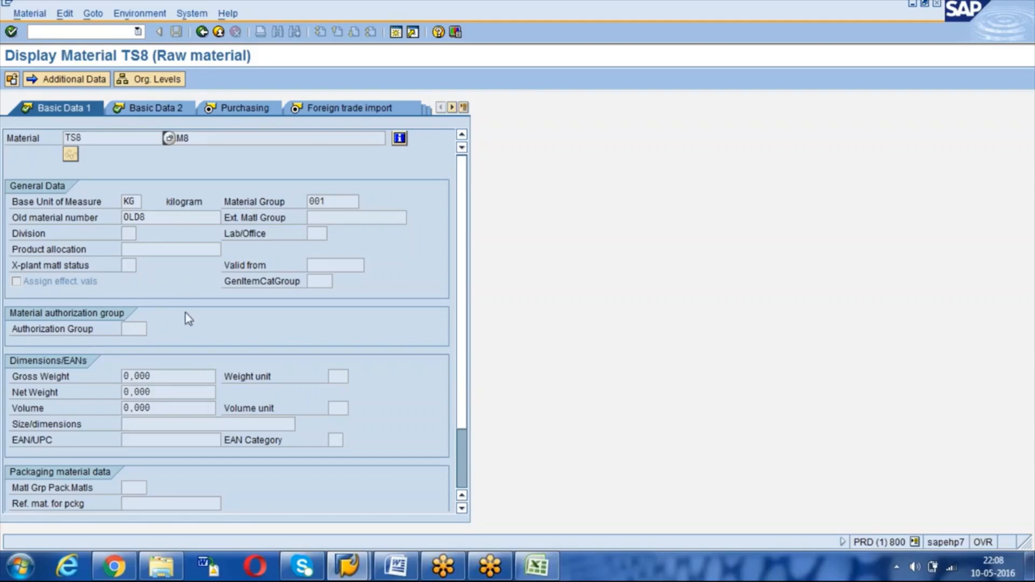
left_click(160, 376)
left_click(124, 392)
Step: Review TS8's Purchasing view for plant 1000: purchasing group 001, GR processing time 10 days
left_click(250, 113)
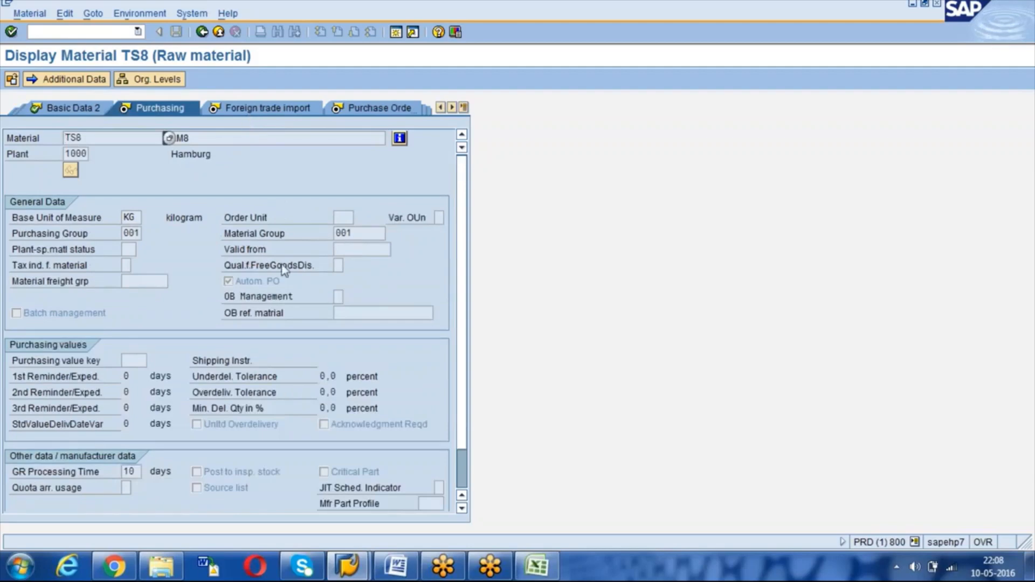
left_click(353, 233)
left_click(131, 232)
left_click(129, 217)
left_click(242, 281)
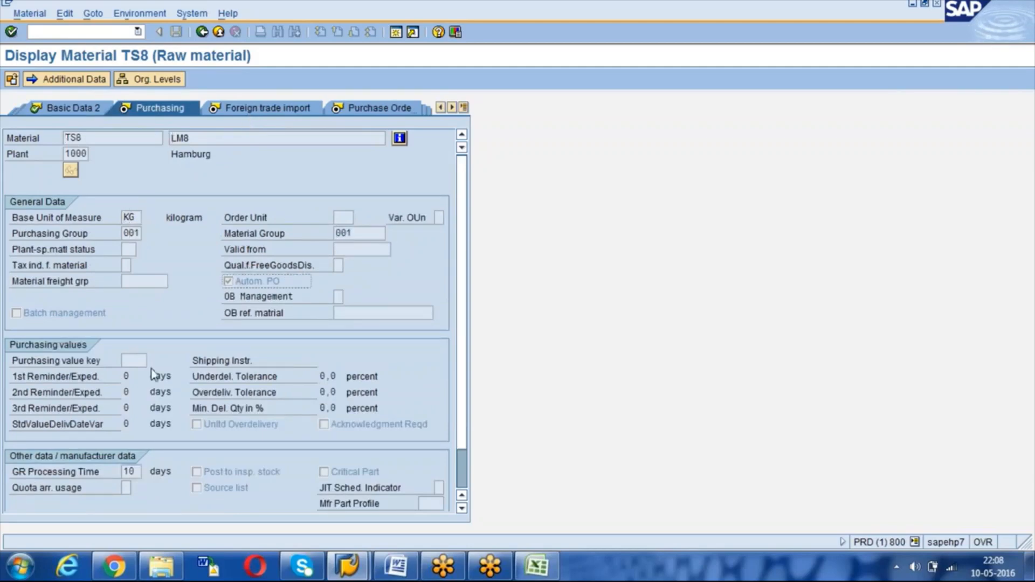
left_click(135, 361)
left_click(129, 474)
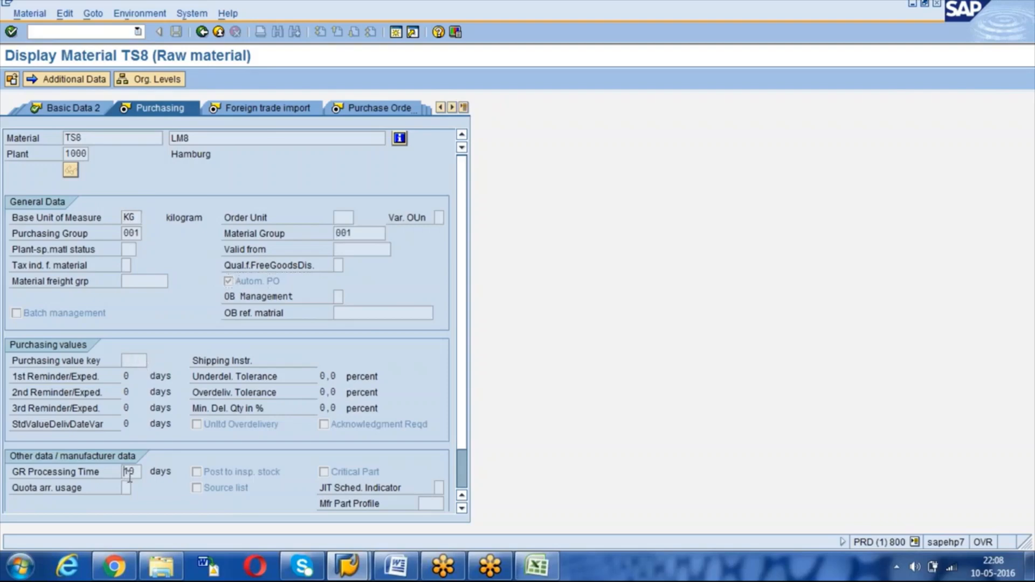
left_click(201, 490)
left_click(21, 315)
scroll(463, 480, "down", 2)
left_click(227, 473)
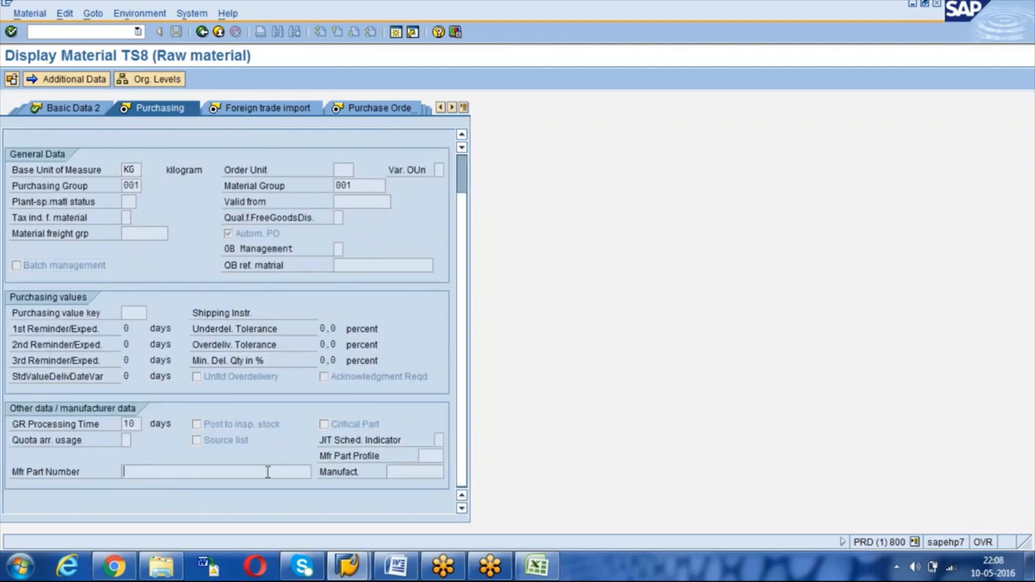
left_click(388, 474)
Step: Show the Plant data / stor. 1 view and check storage period and storage conditions
left_click(463, 107)
left_click(508, 208)
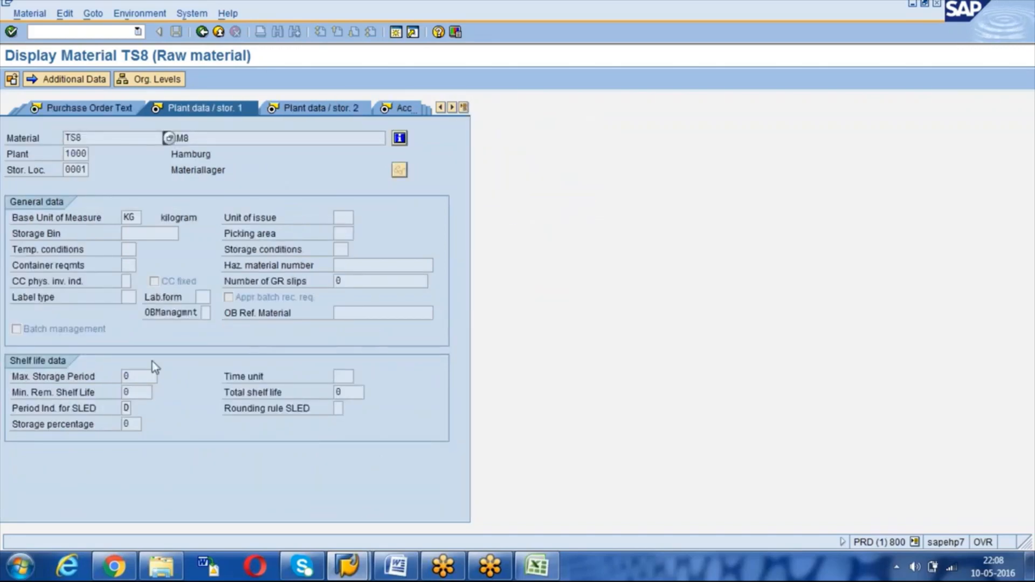
left_click(138, 378)
left_click(342, 249)
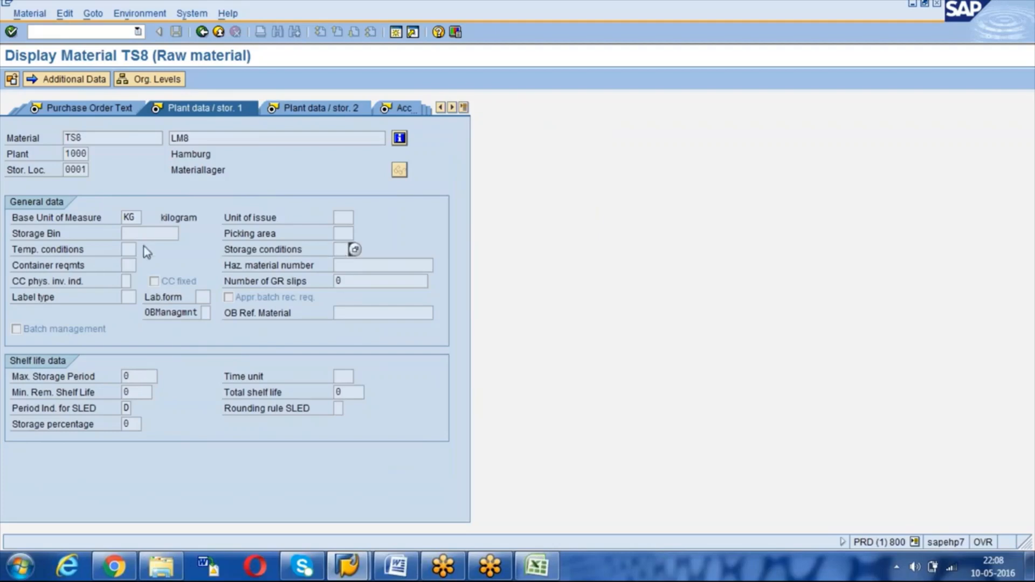